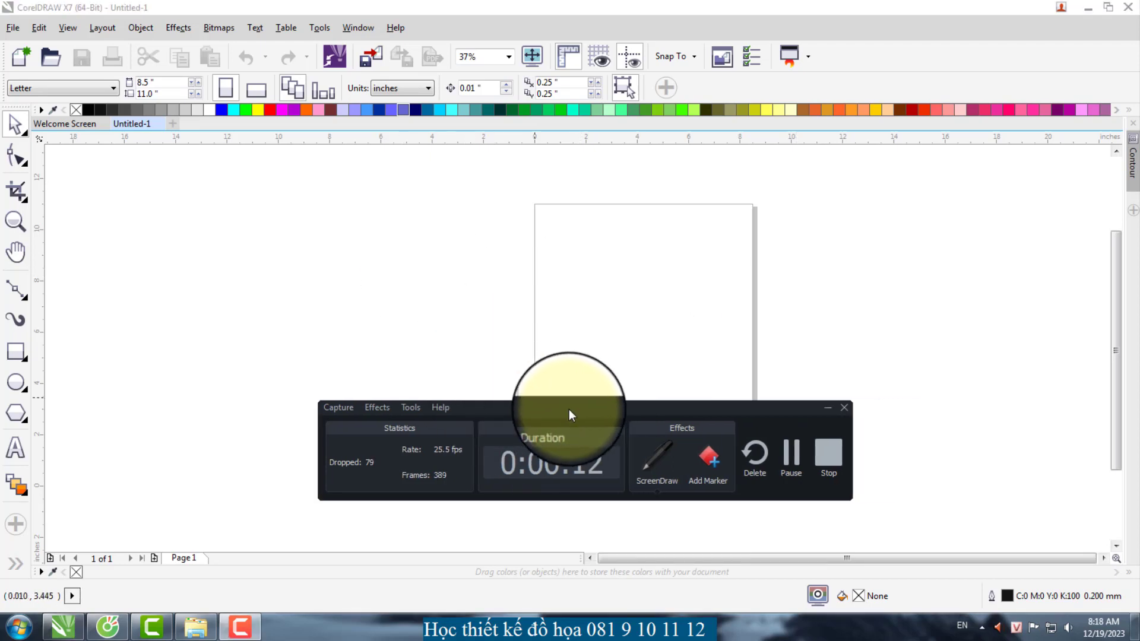
right_click(431, 274)
click(376, 256)
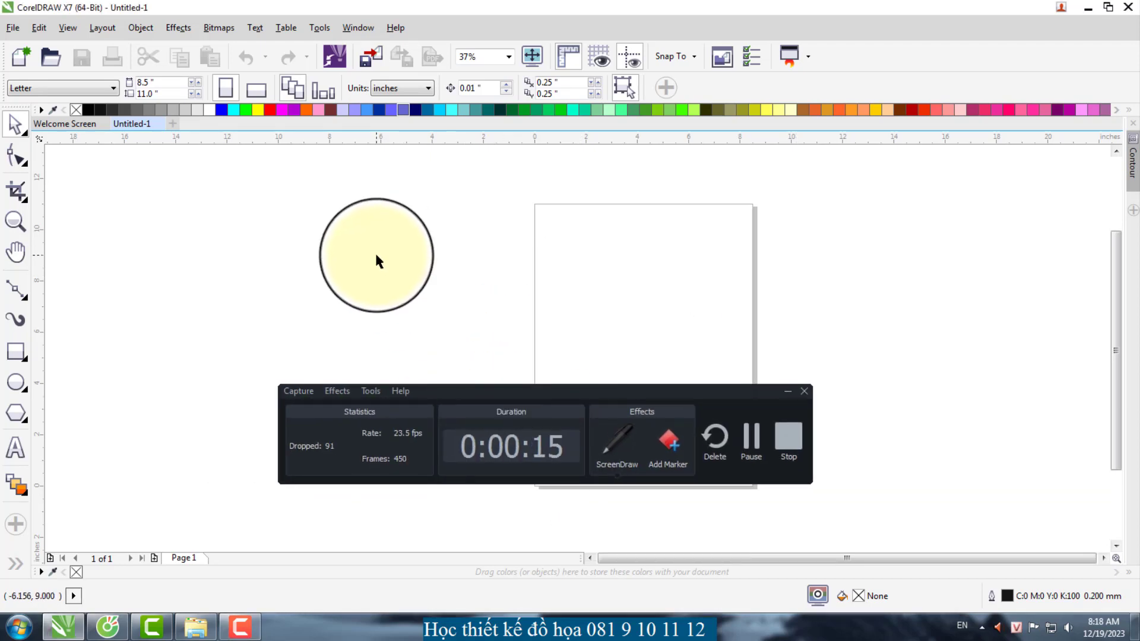
right_click(464, 287)
click(441, 277)
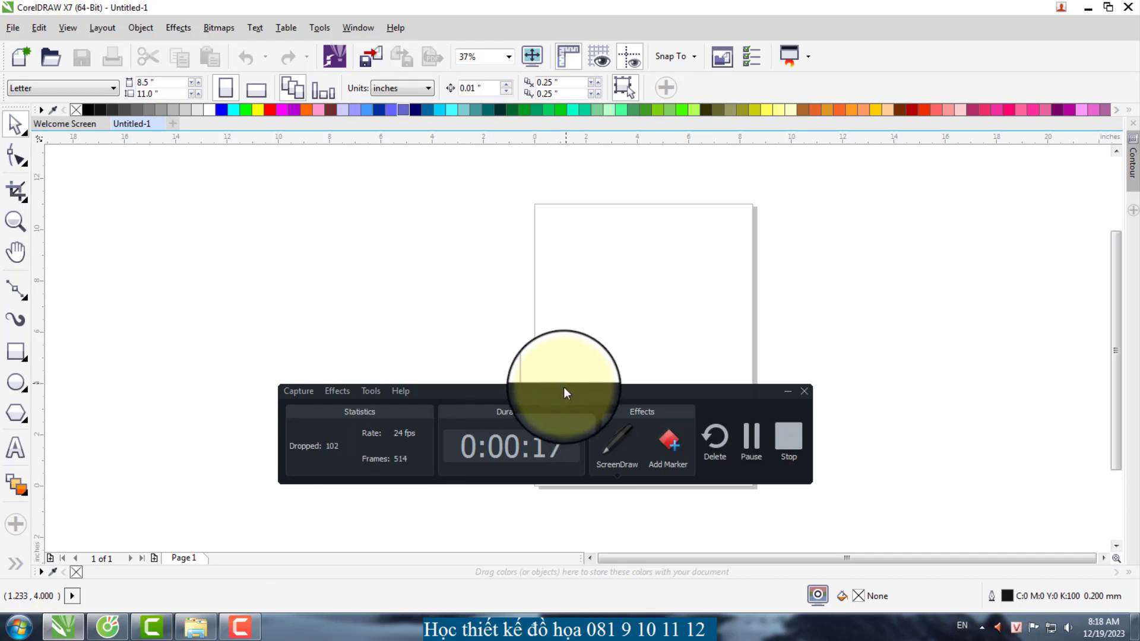
drag(564, 387, 686, 558)
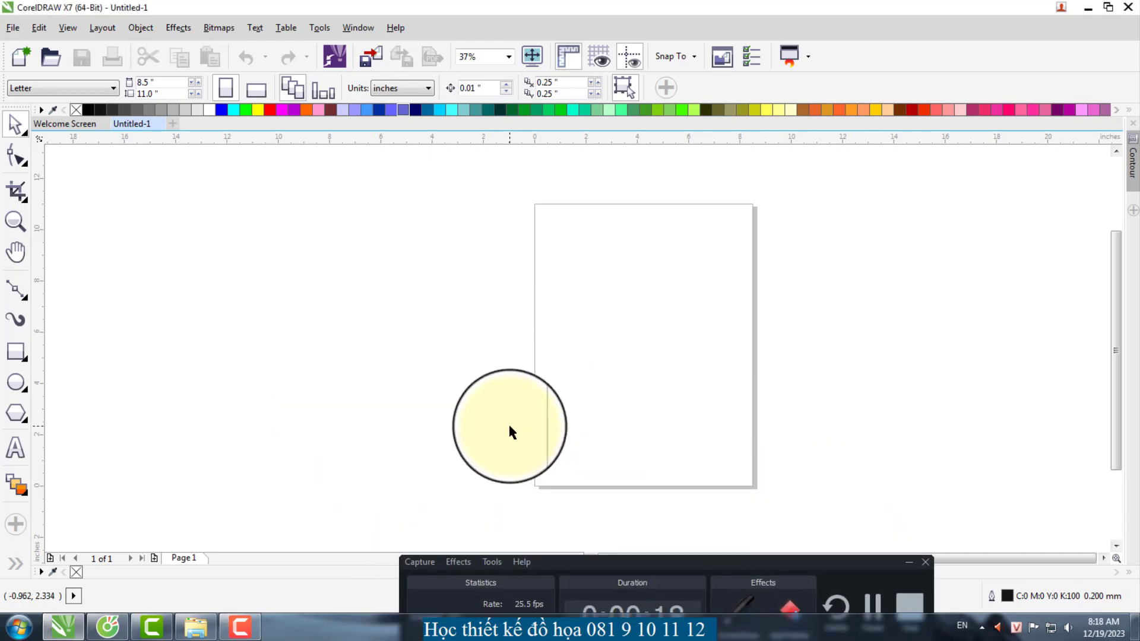
Step: Bring the red portrait JPG from the My Documents folder into the drawing beside the page
click(195, 625)
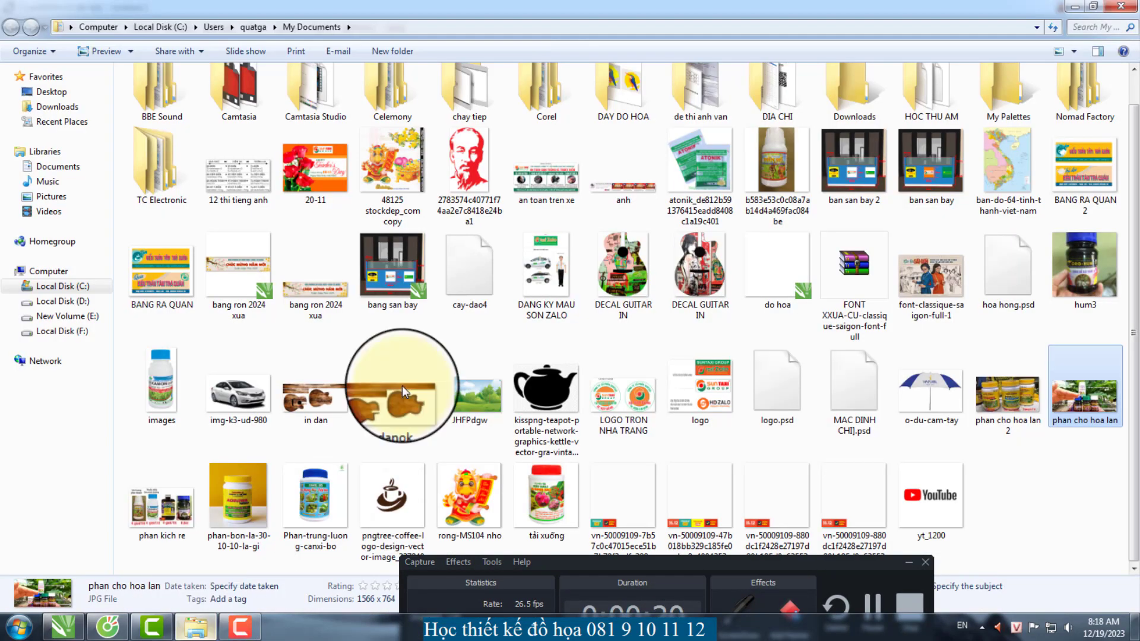
click(464, 179)
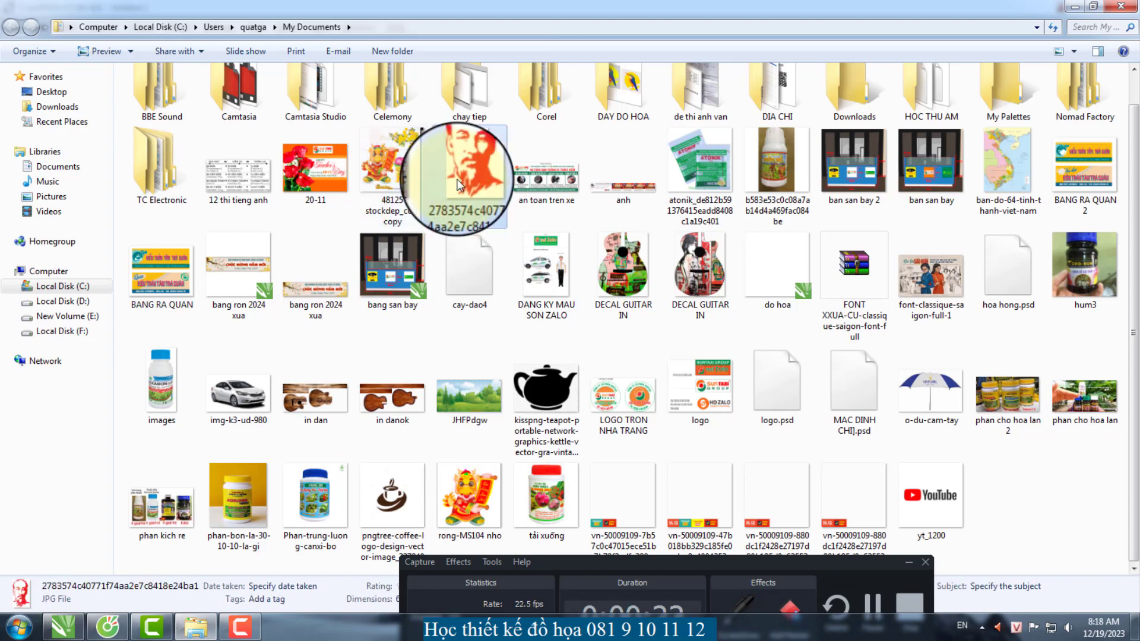
drag(469, 173, 521, 332)
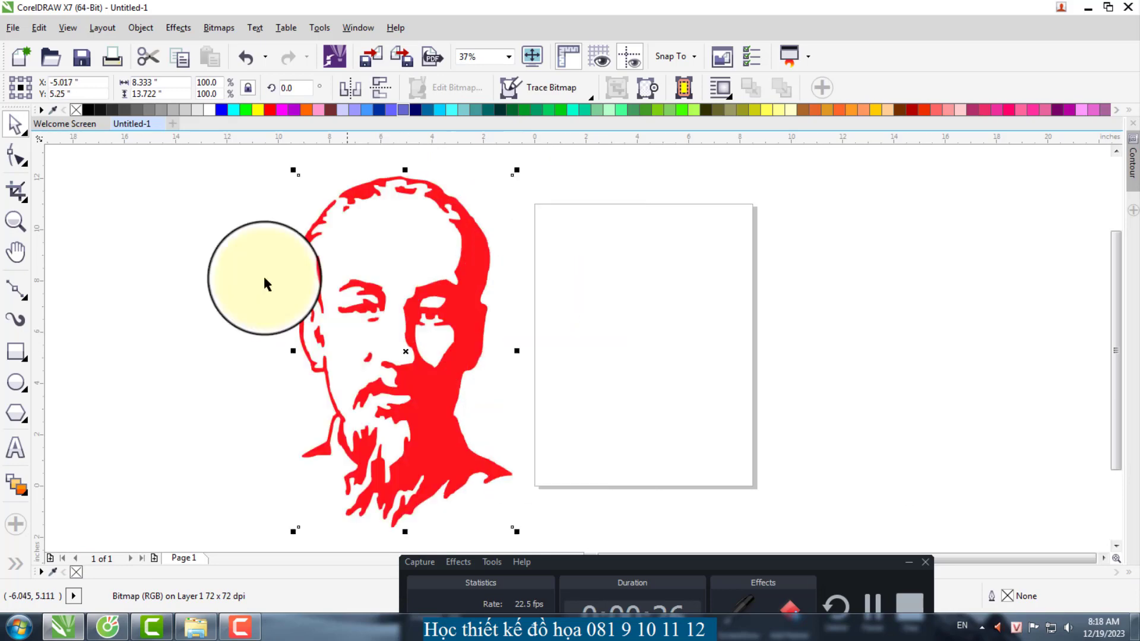
Step: Set the drawing units to centimeters
click(191, 245)
click(416, 88)
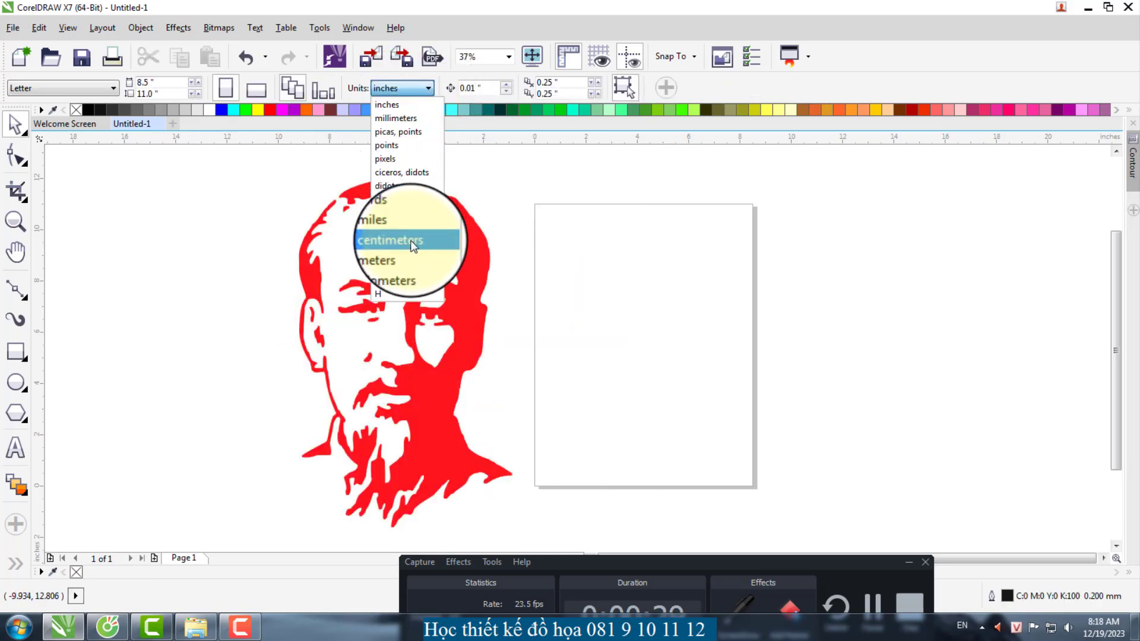
click(415, 235)
Step: Move the portrait bitmap slightly left and down, further away from the page
click(471, 316)
drag(471, 315, 440, 325)
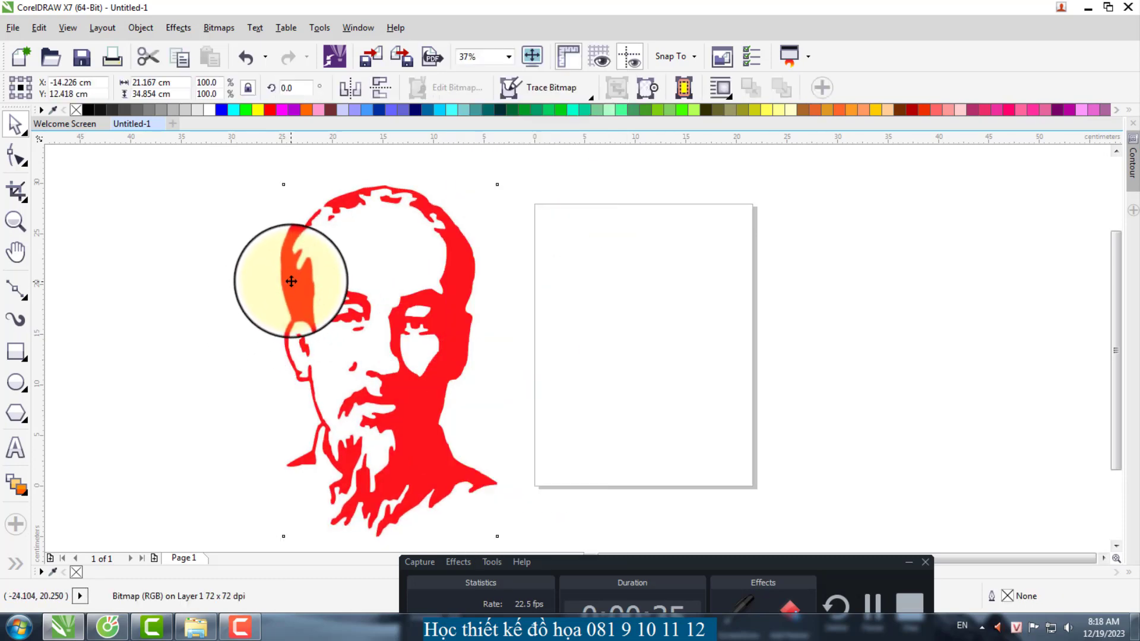
drag(457, 323, 455, 325)
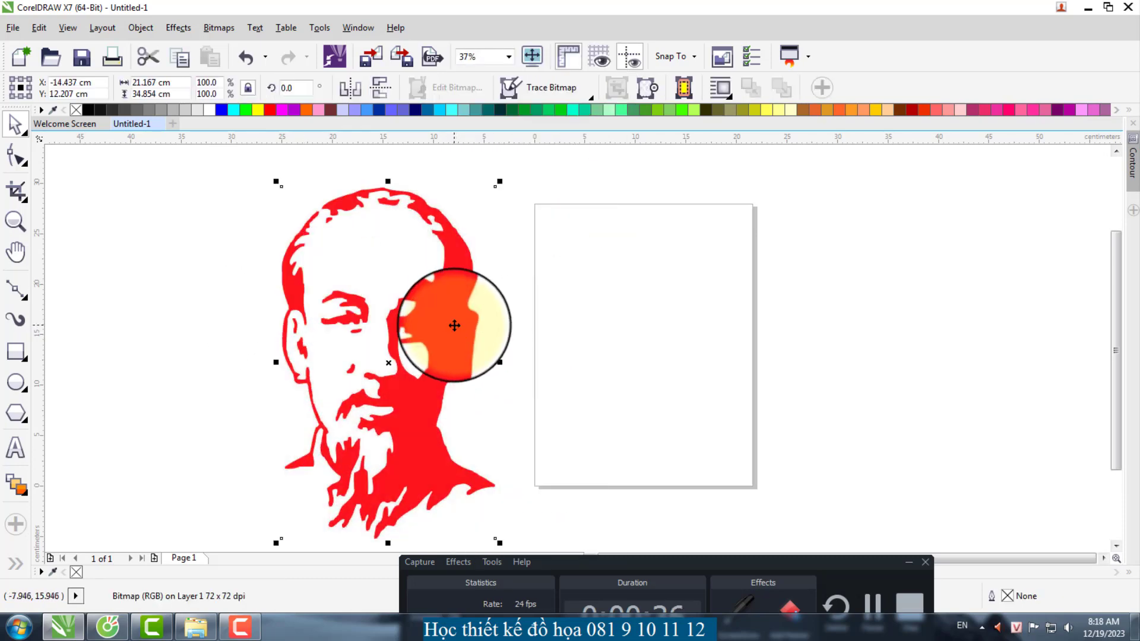
scroll(407, 319, up, 3)
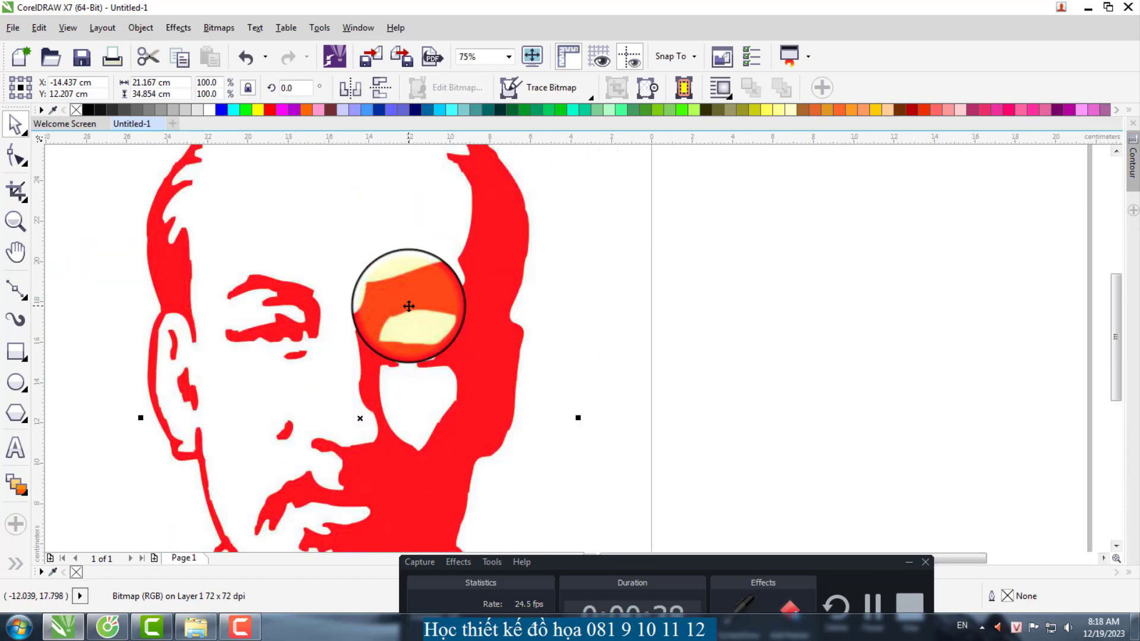
drag(401, 298, 397, 312)
scroll(401, 306, down, 1)
click(594, 333)
click(414, 329)
click(623, 324)
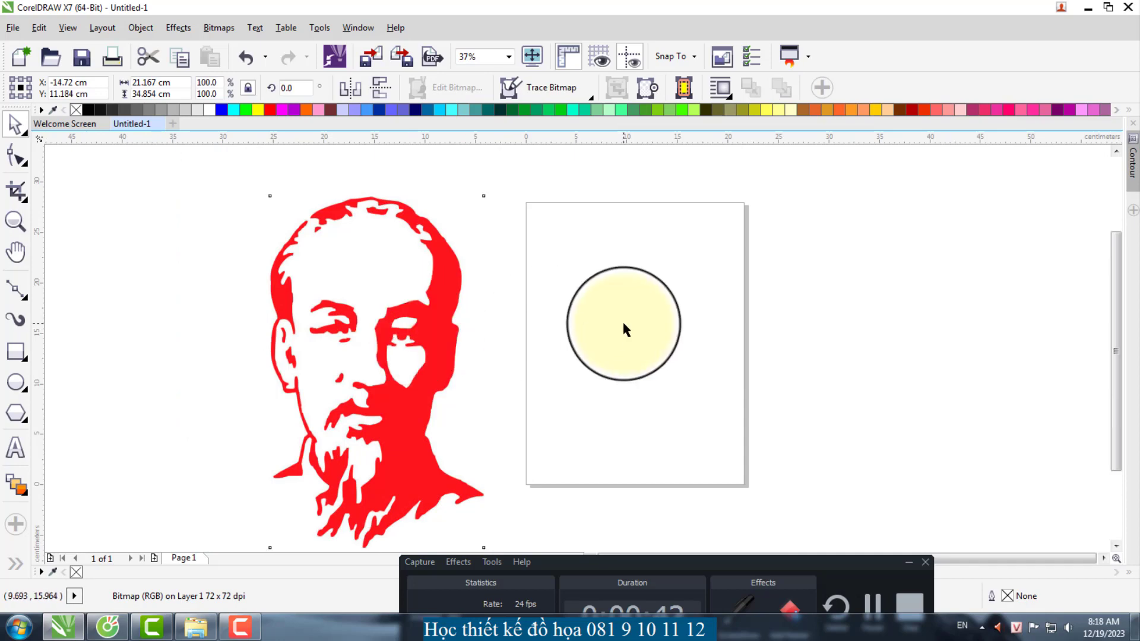
right_click(623, 323)
click(445, 339)
click(441, 335)
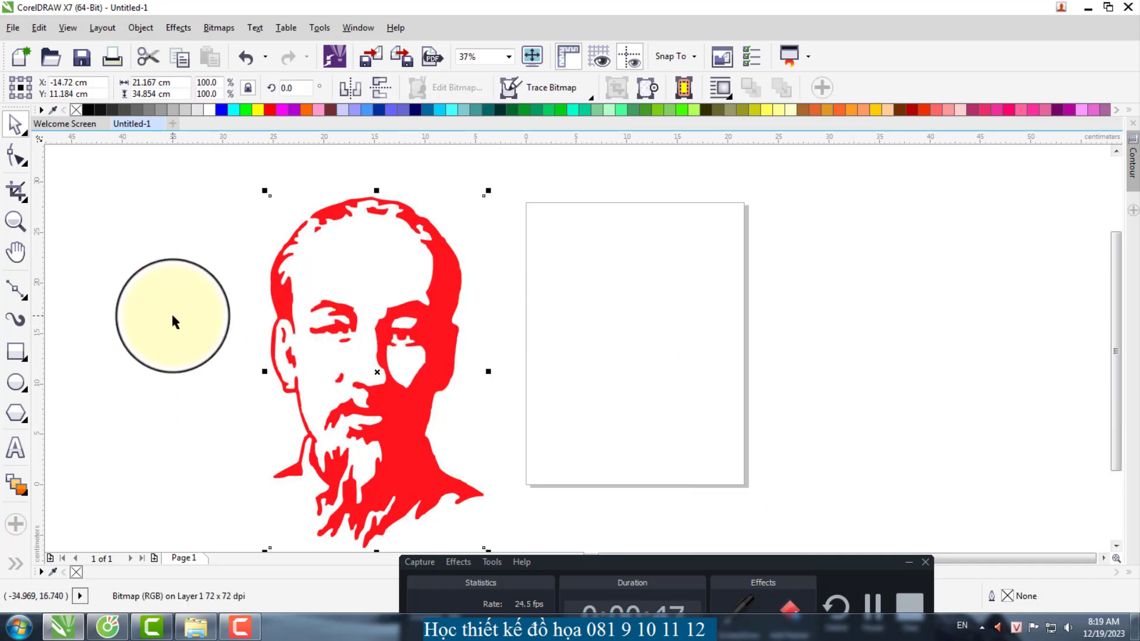
drag(769, 563, 837, 548)
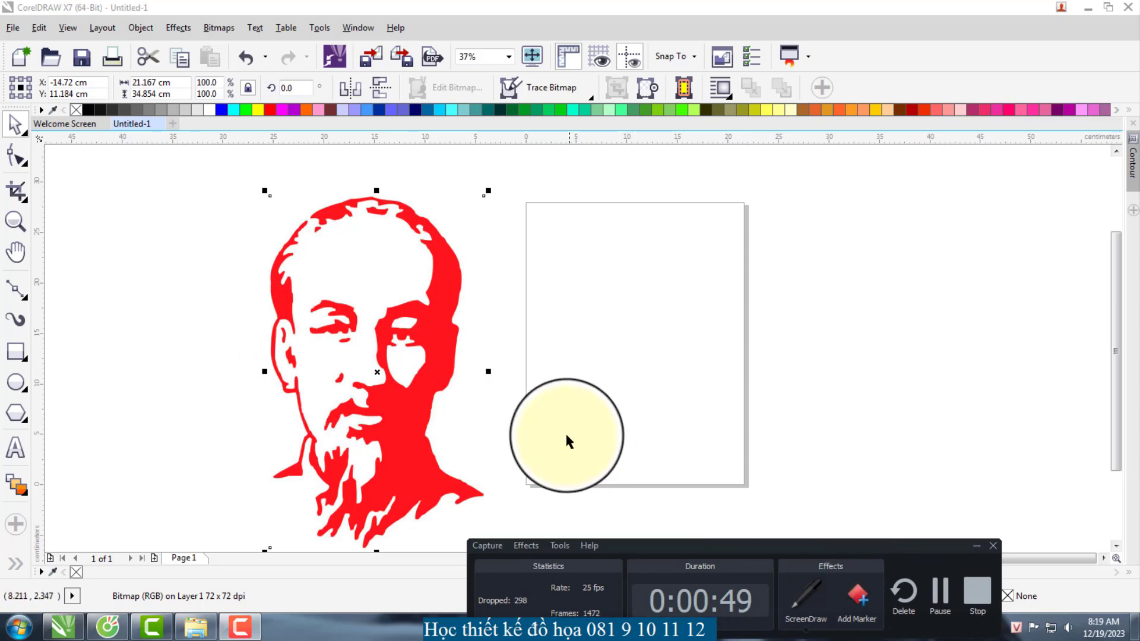
click(516, 375)
click(371, 414)
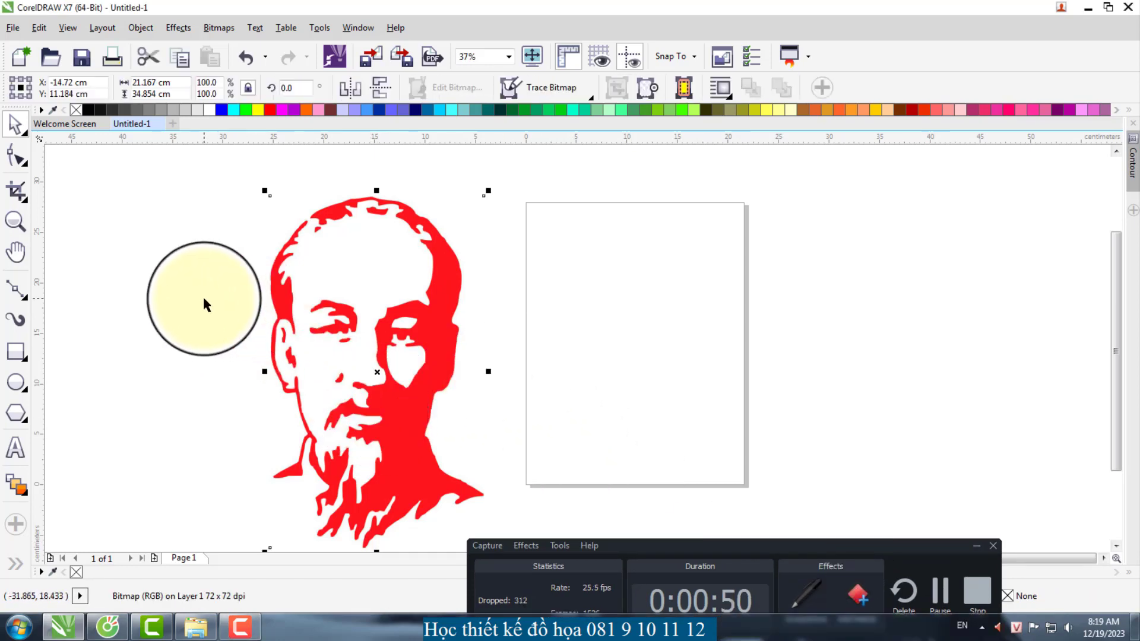
click(204, 299)
click(390, 339)
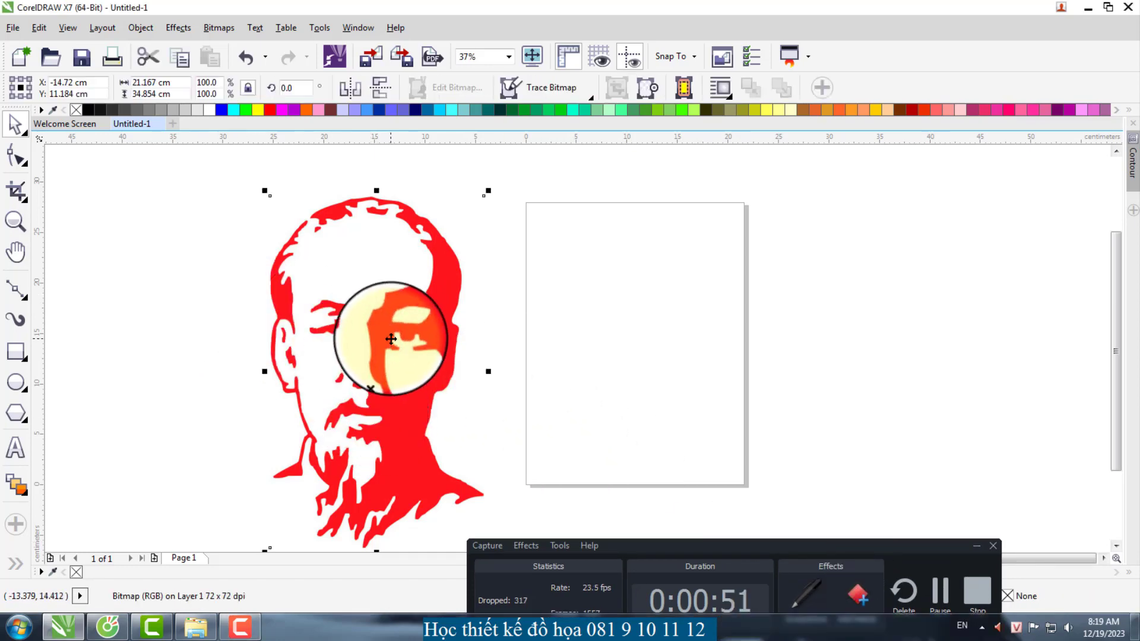
Step: Set the portrait's height to 60 cm with its proportions kept, and shift it further left of the page
click(148, 82)
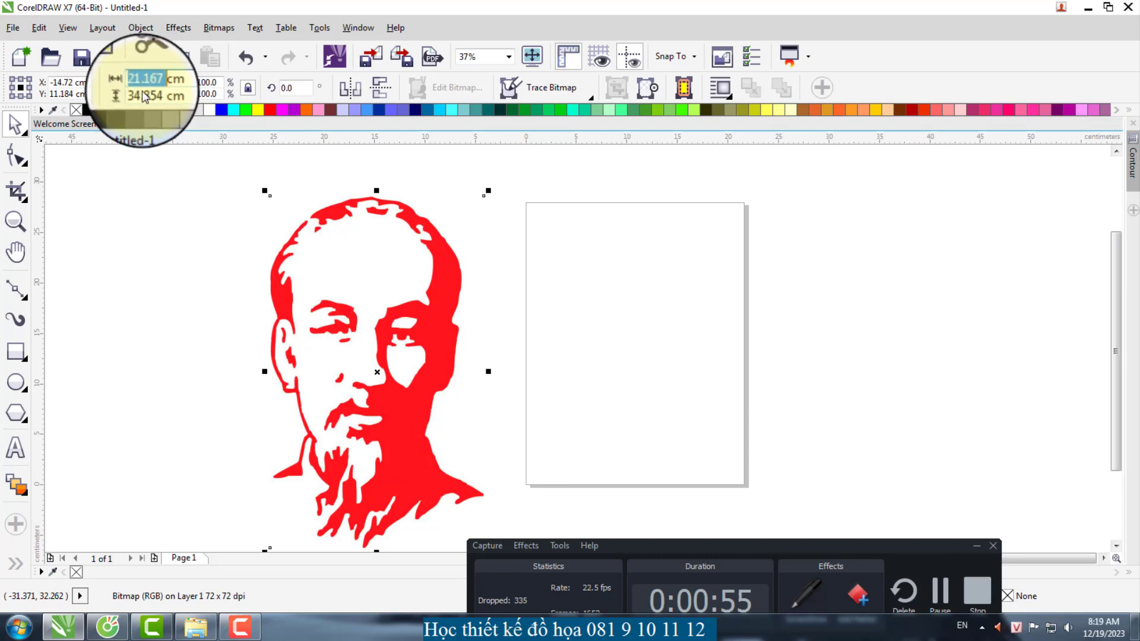
click(418, 339)
scroll(418, 336, down, 1)
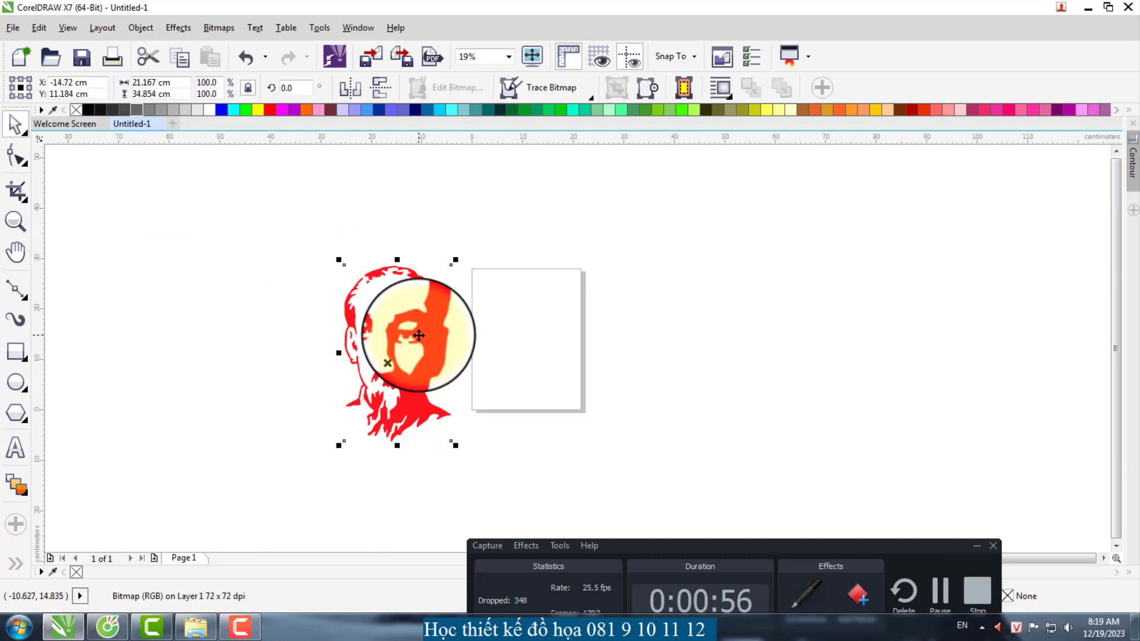
drag(416, 334, 385, 330)
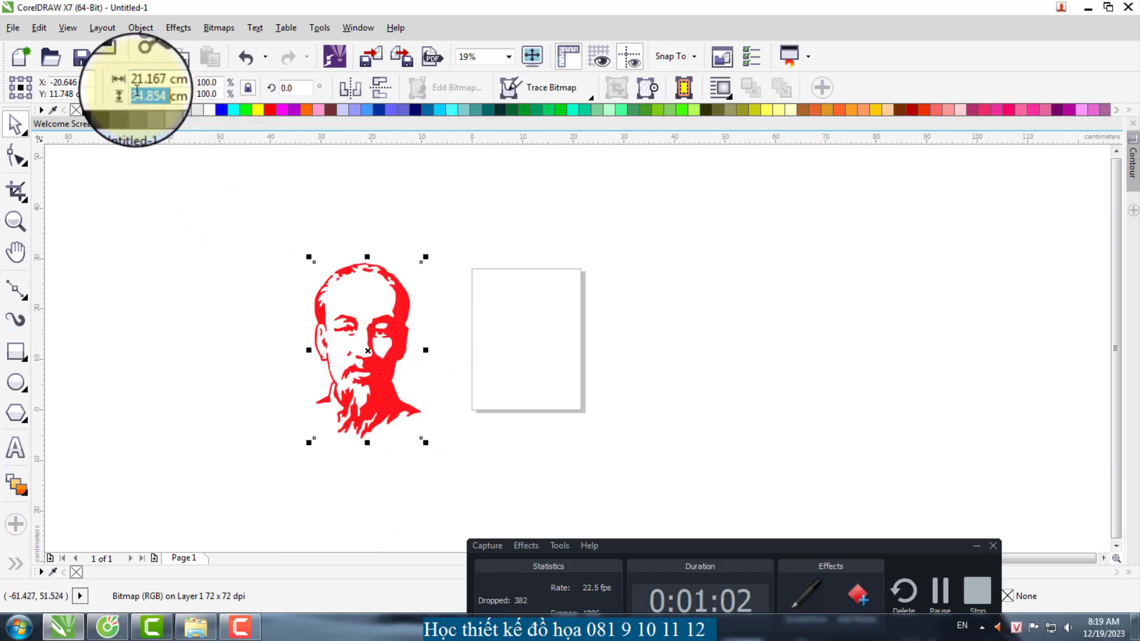
key(Return)
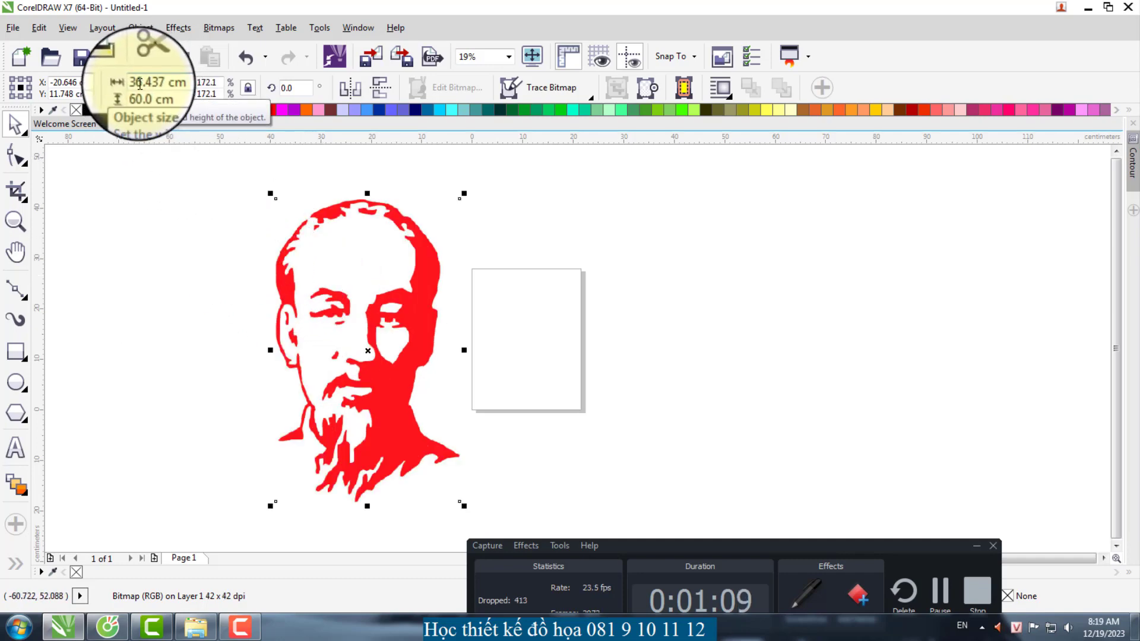
drag(422, 328, 380, 314)
click(553, 336)
click(119, 172)
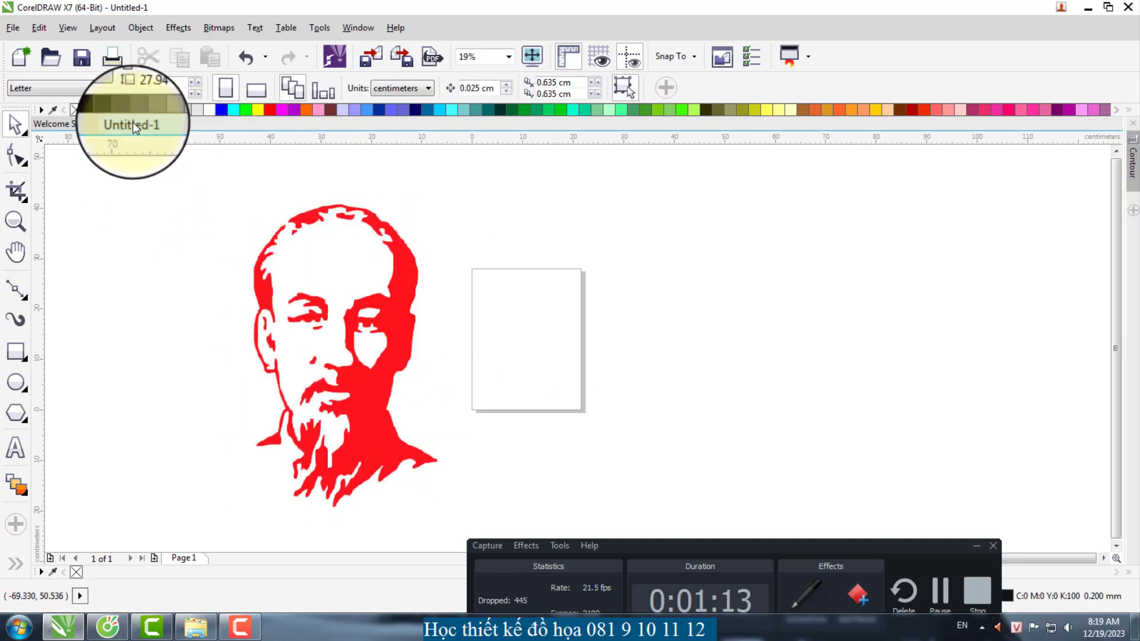
click(284, 244)
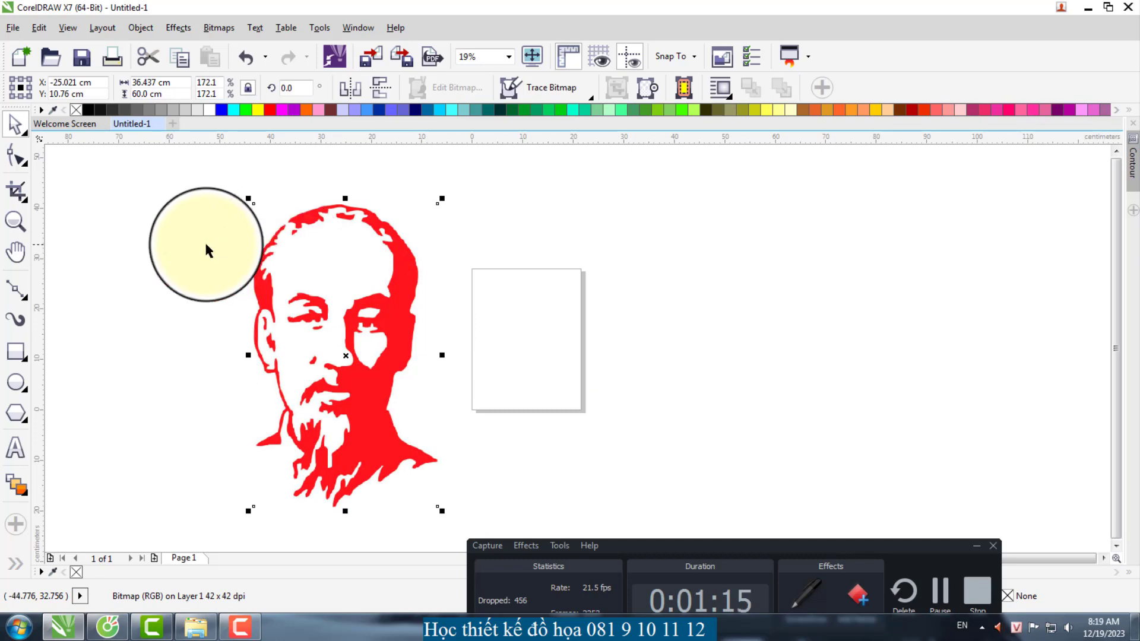
right_click(206, 244)
click(183, 236)
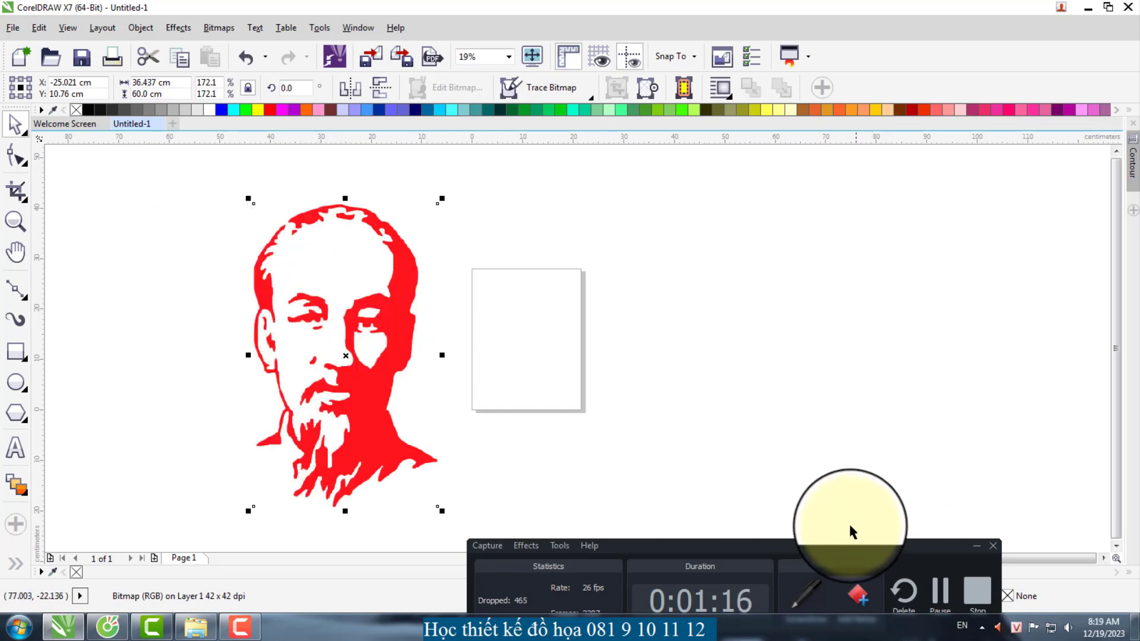
drag(827, 544, 854, 548)
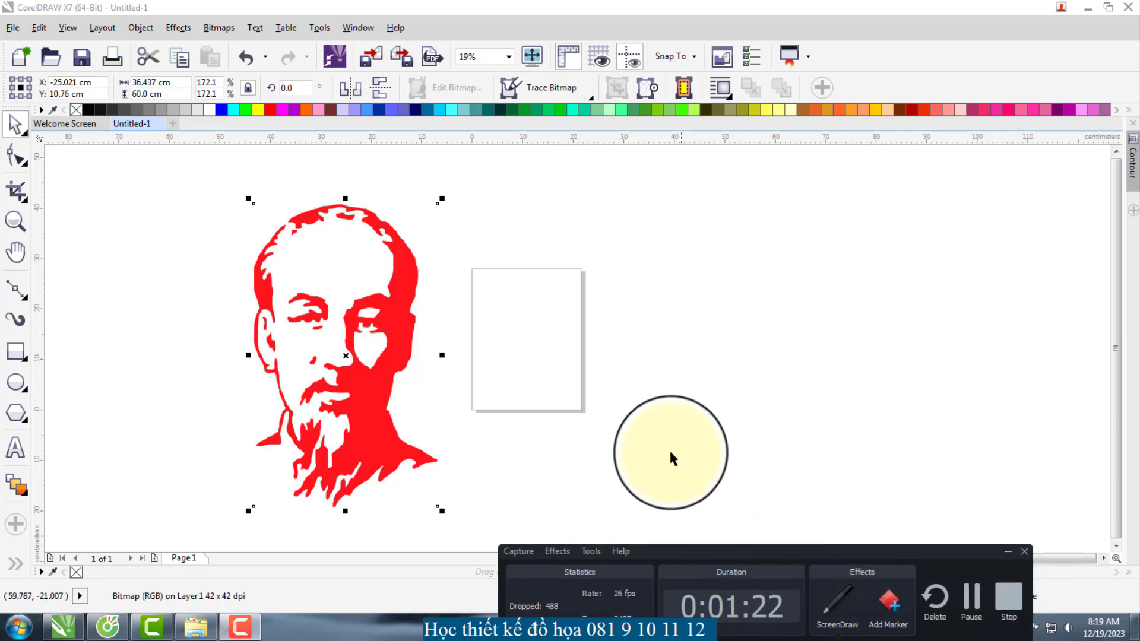
Step: Nudge the portrait bitmap slightly down, lock it in place, and try selecting it with a marquee
mouse_move(359, 383)
mouse_down()
mouse_move(343, 382)
mouse_move(363, 382)
mouse_up()
click(519, 370)
click(385, 382)
right_click(385, 382)
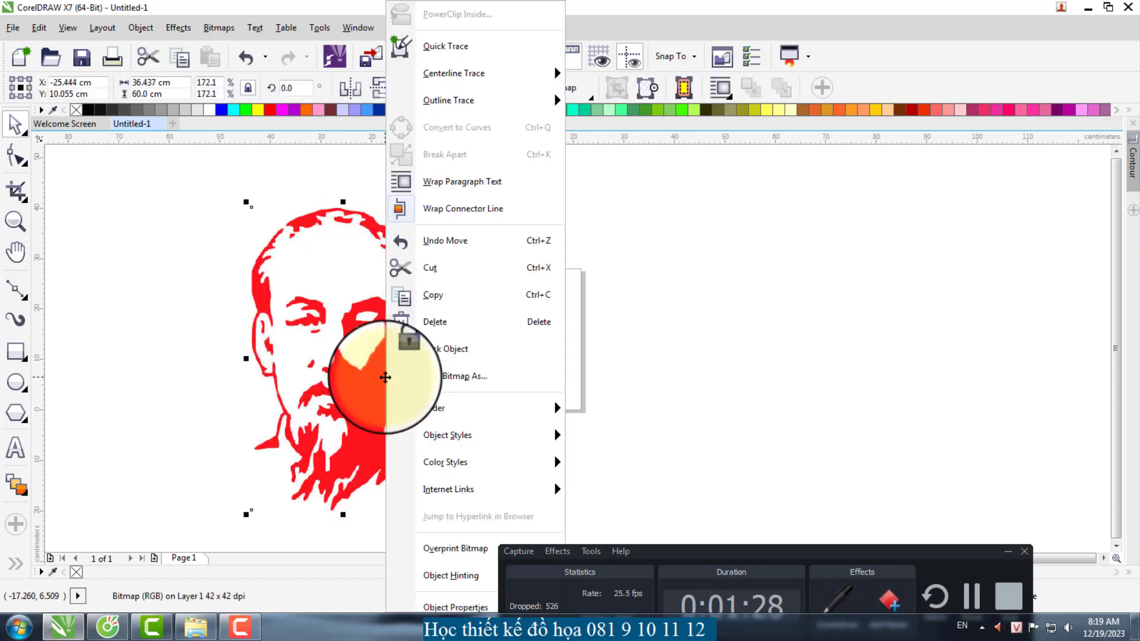
click(324, 367)
right_click(324, 367)
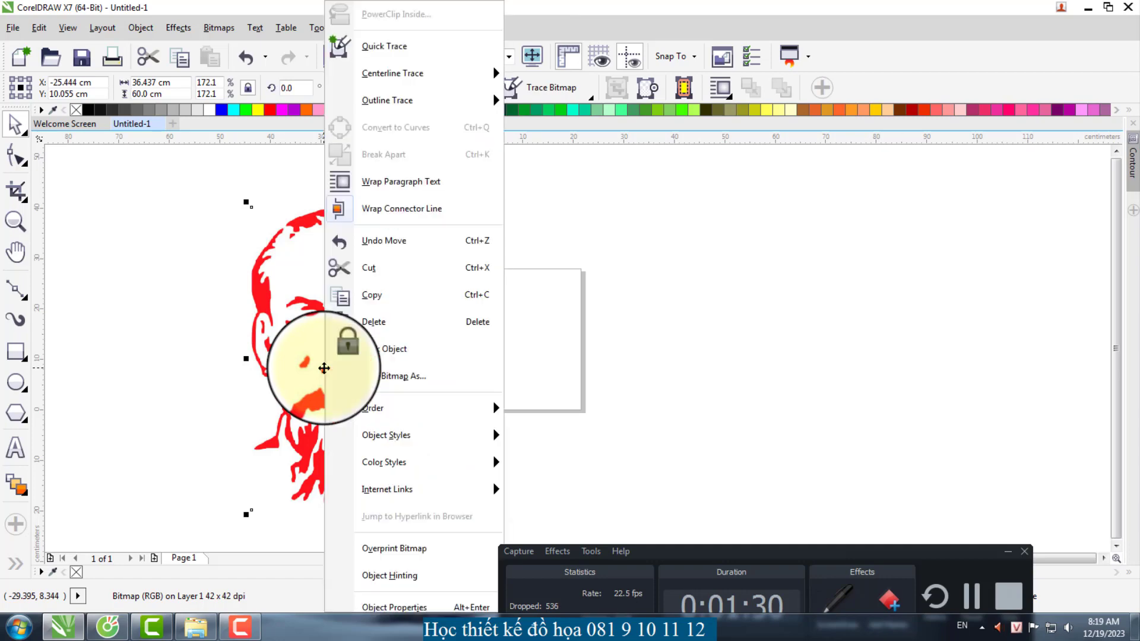
click(378, 351)
click(508, 349)
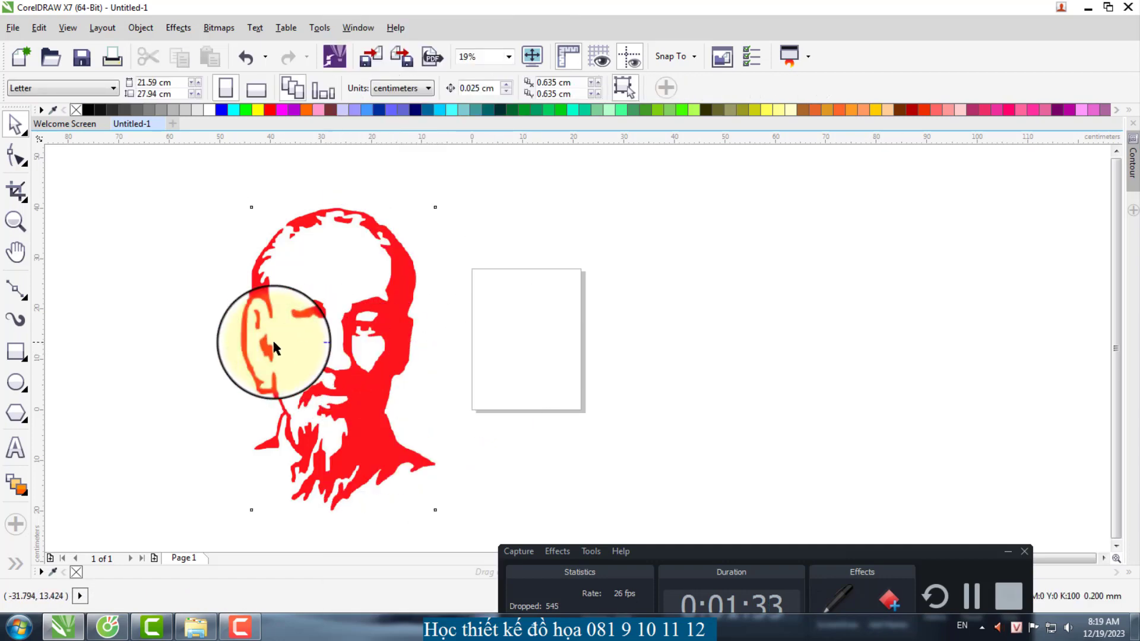
drag(211, 178, 611, 431)
drag(142, 240, 481, 280)
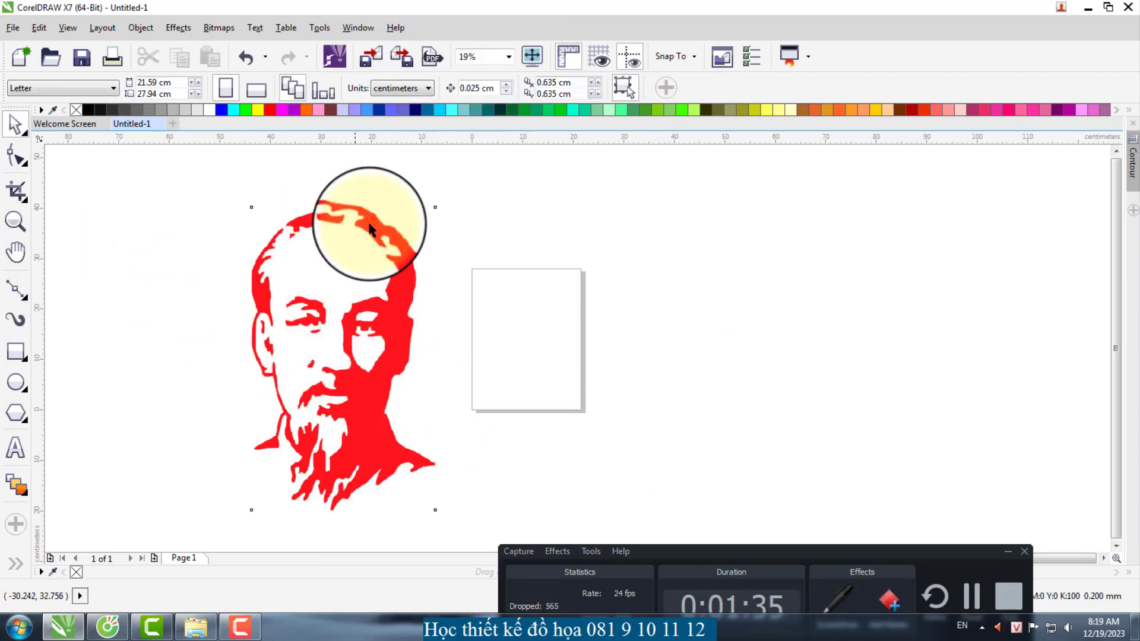
Step: Examine the edges of the locked portrait's hair and face up close and at full size
scroll(362, 216, up, 5)
scroll(364, 226, down, 3)
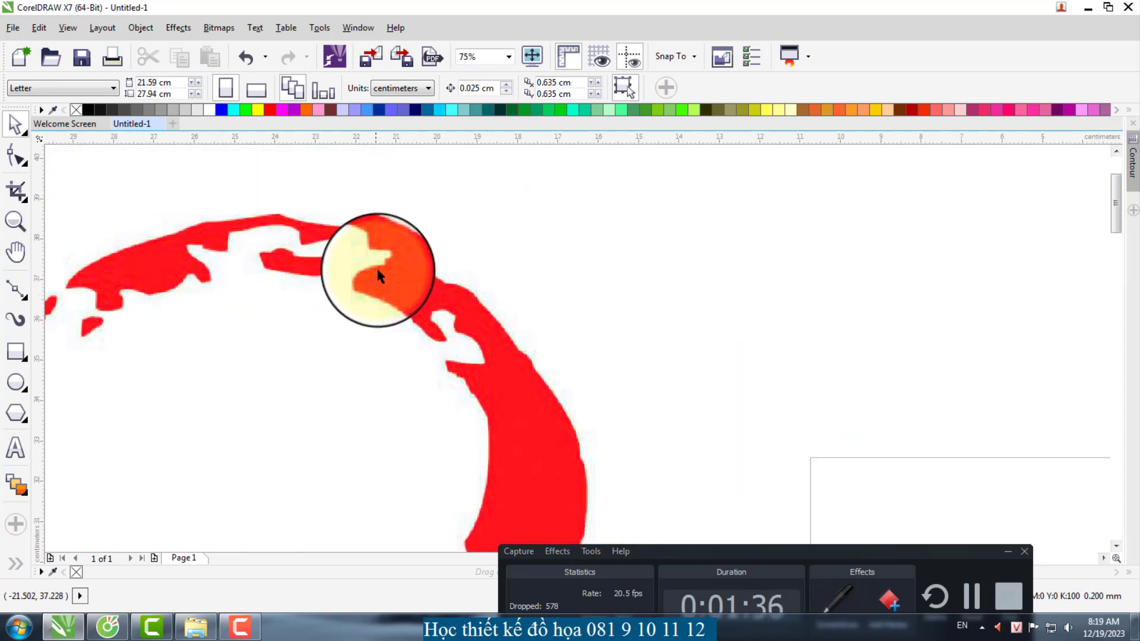
scroll(376, 268, up, 3)
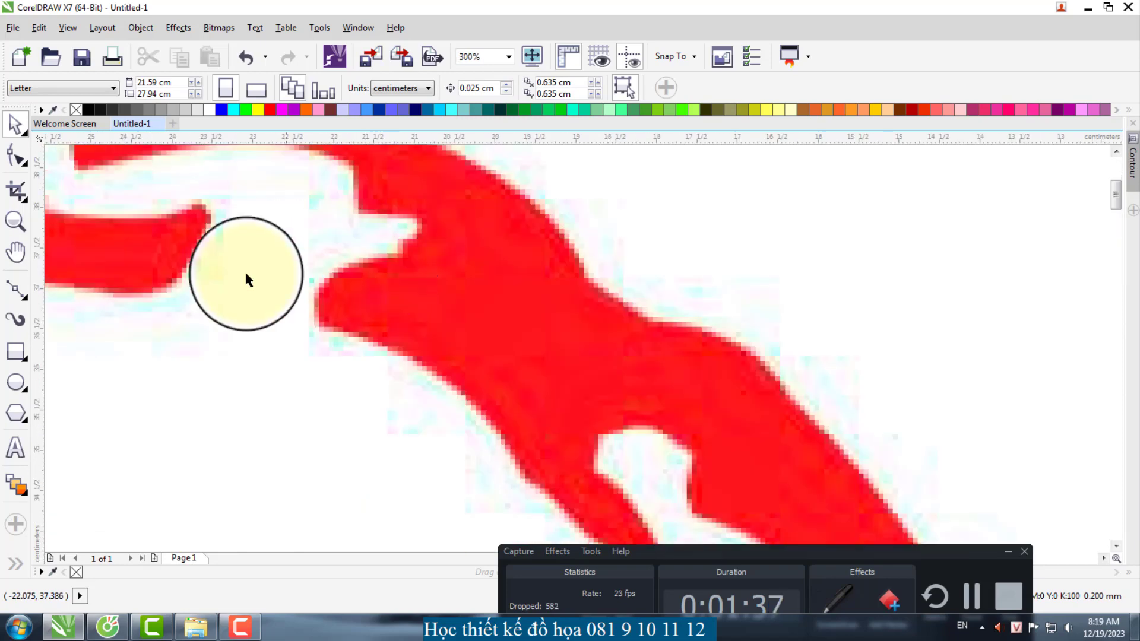
right_click(482, 300)
click(464, 301)
scroll(472, 299, down, 3)
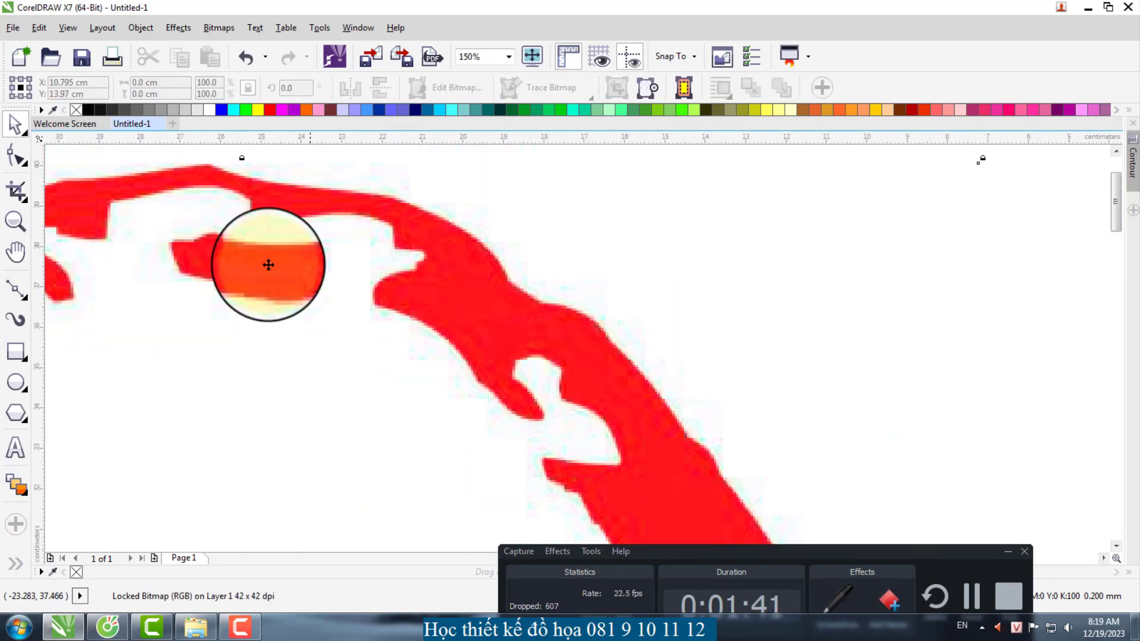
key(Escape)
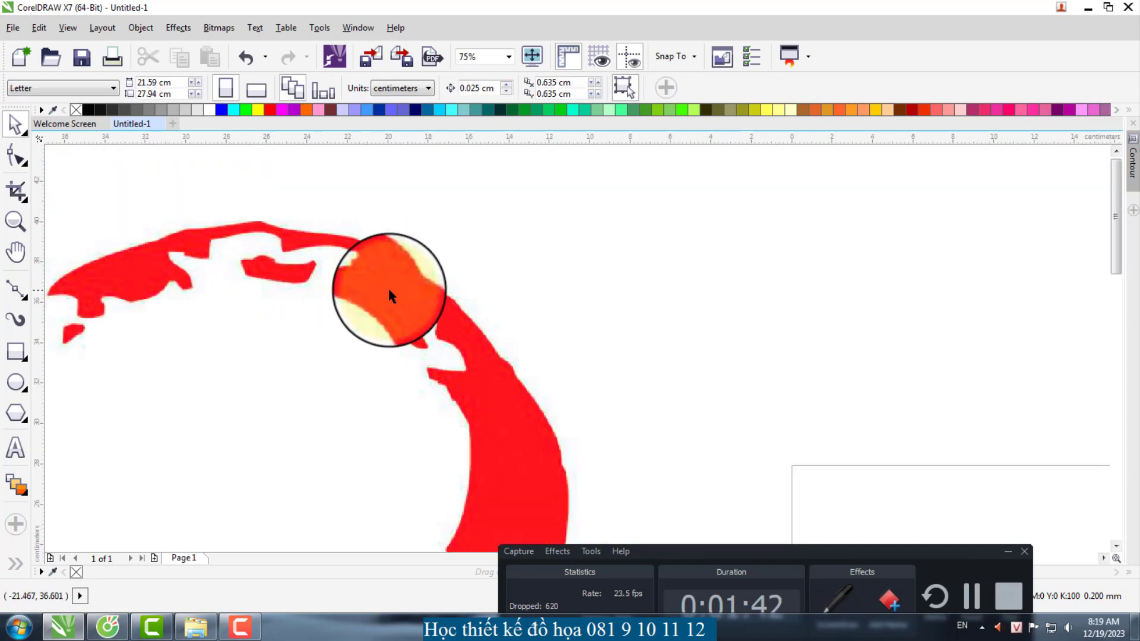
scroll(389, 295, up, 2)
scroll(390, 295, down, 6)
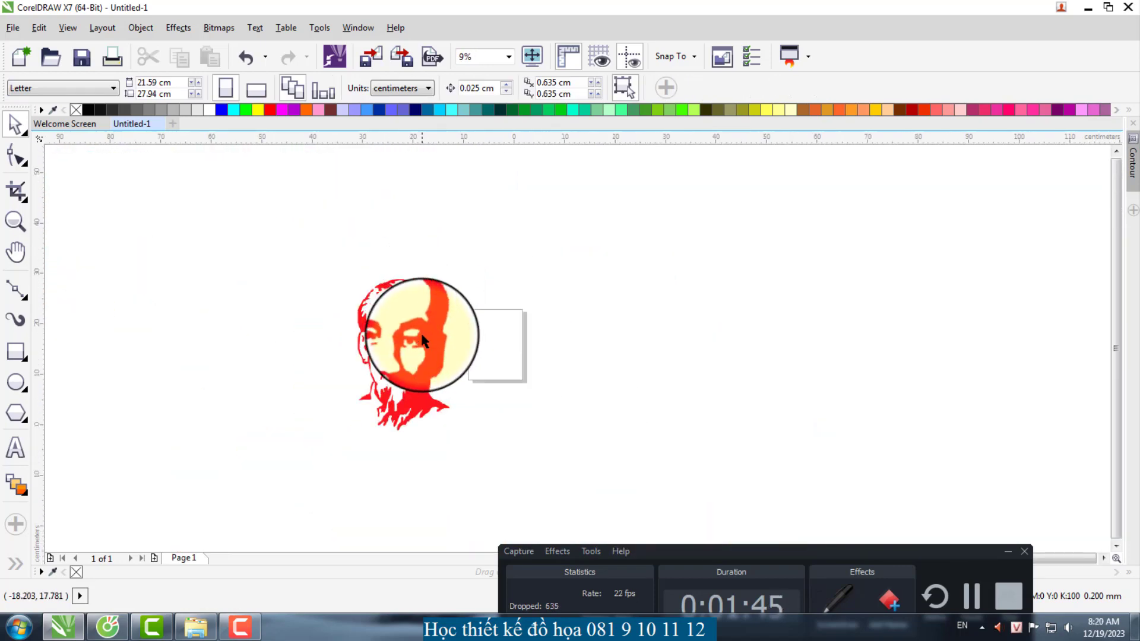
scroll(422, 338, up, 2)
scroll(421, 332, down, 2)
click(420, 331)
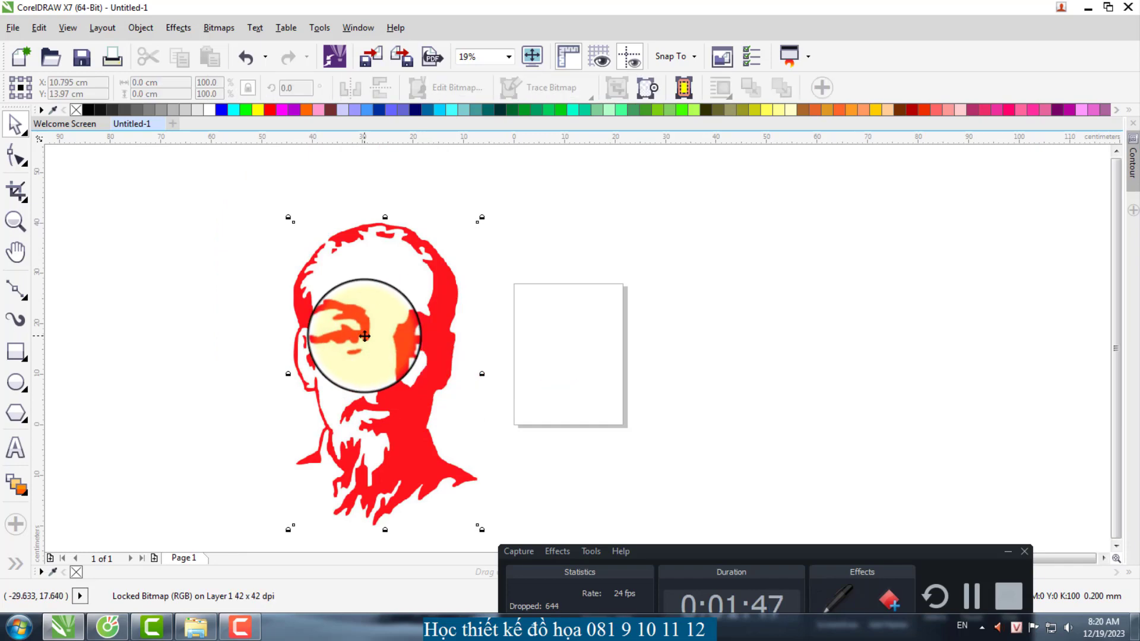
click(278, 327)
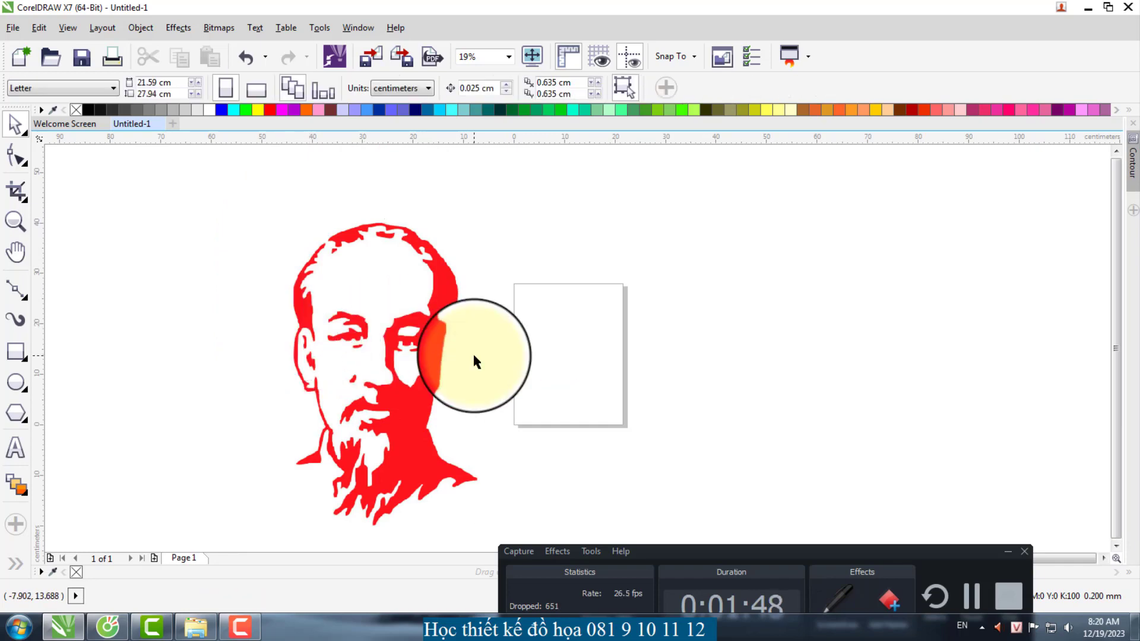
scroll(434, 336, up, 2)
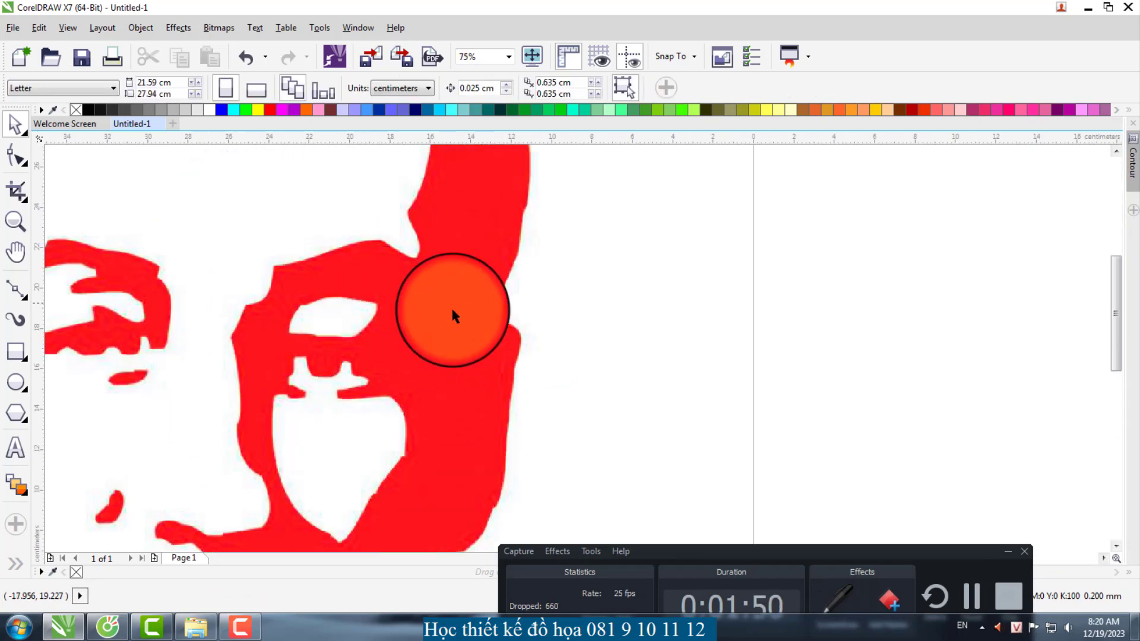
Step: Examine the contours of the portrait's shaded temple, eye socket and cheek at different magnifications
scroll(457, 307, down, 1)
scroll(459, 305, down, 1)
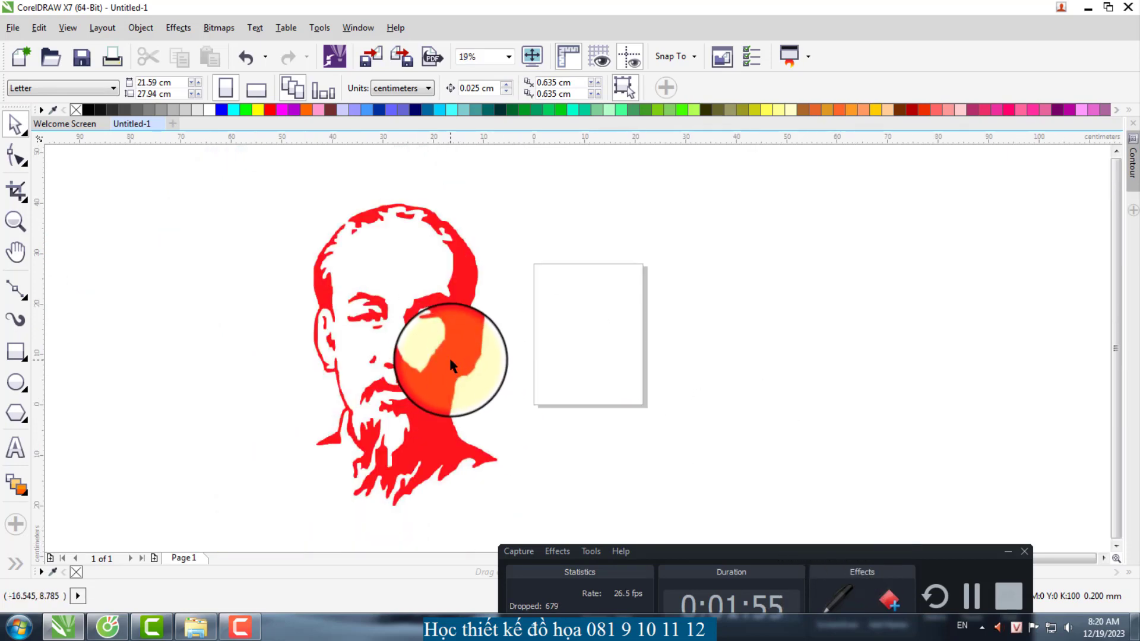
scroll(427, 292, up, 2)
scroll(428, 291, down, 1)
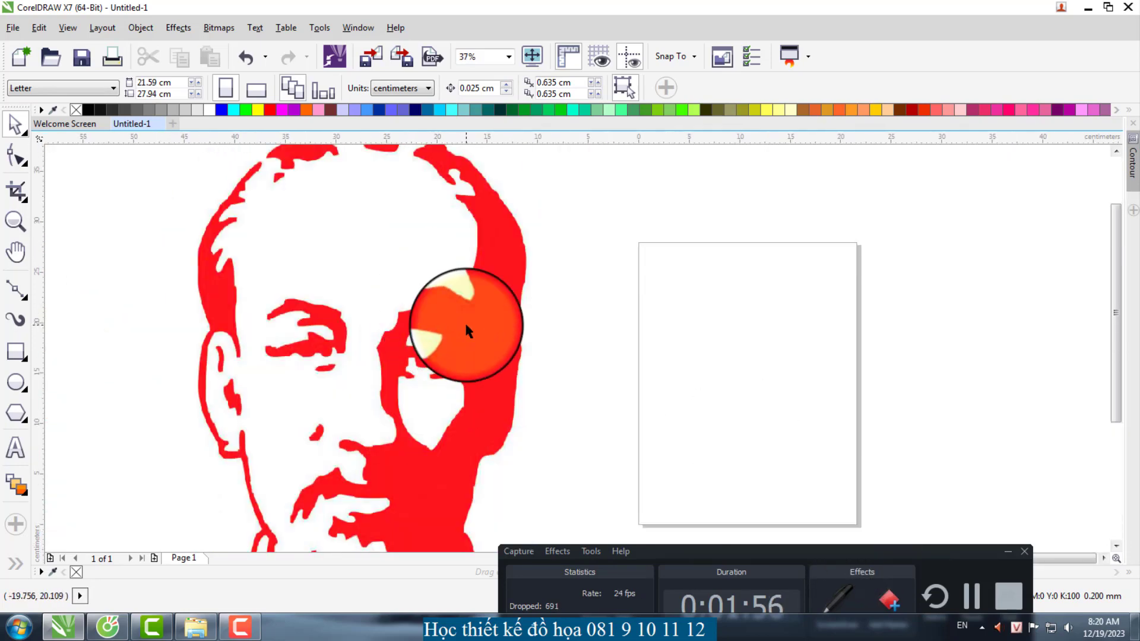
scroll(340, 373, down, 1)
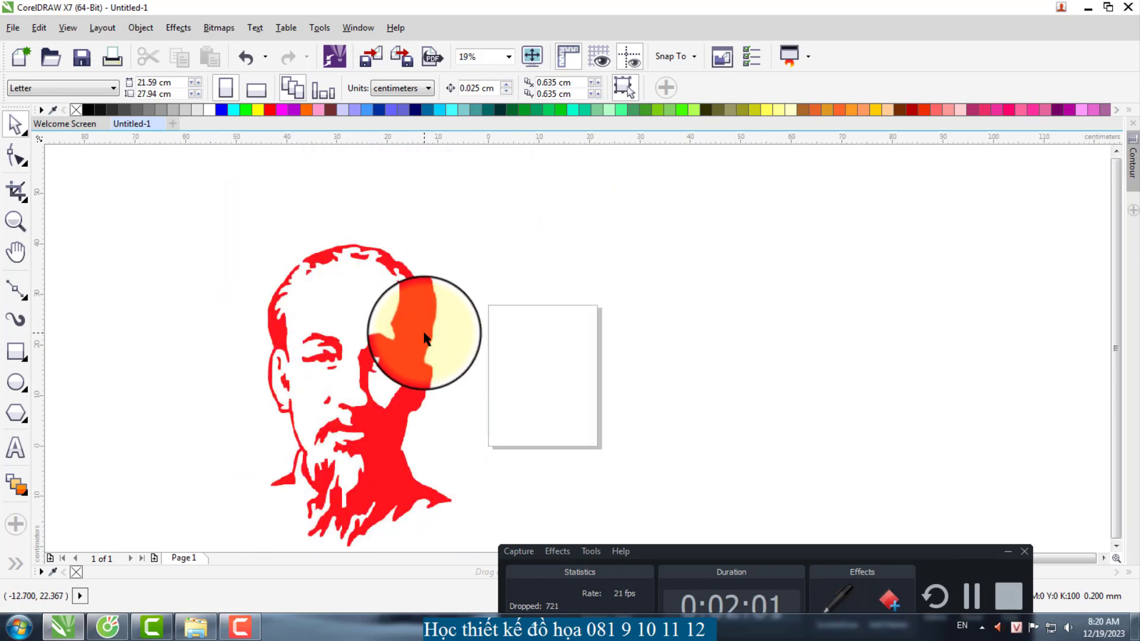
scroll(419, 343, up, 4)
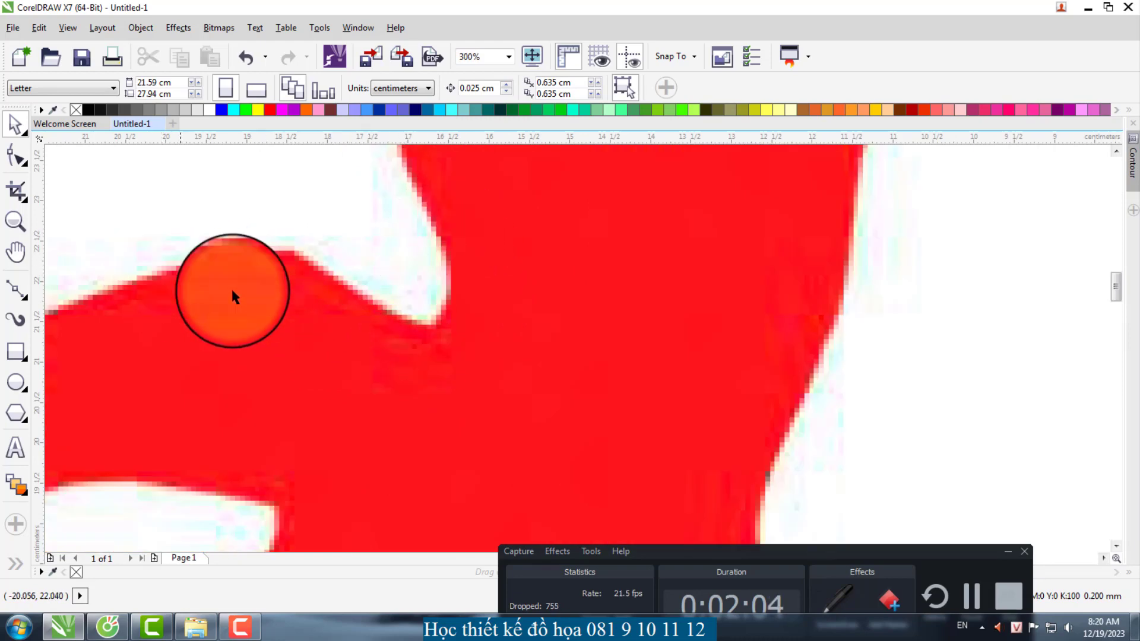
scroll(291, 299, down, 1)
scroll(333, 322, down, 1)
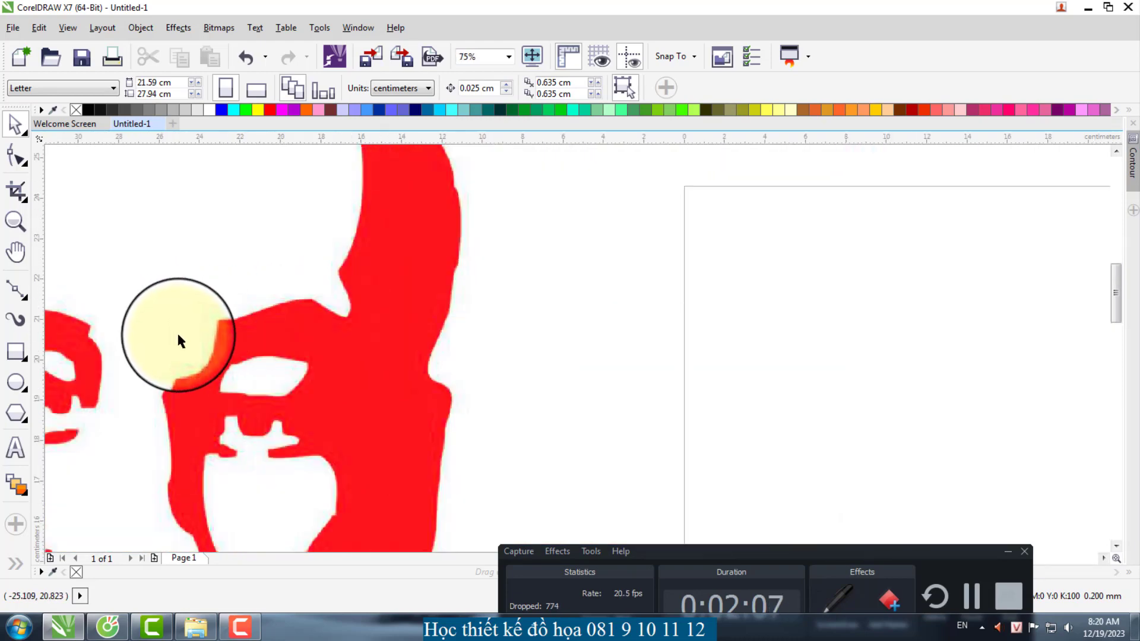
scroll(177, 334, up, 1)
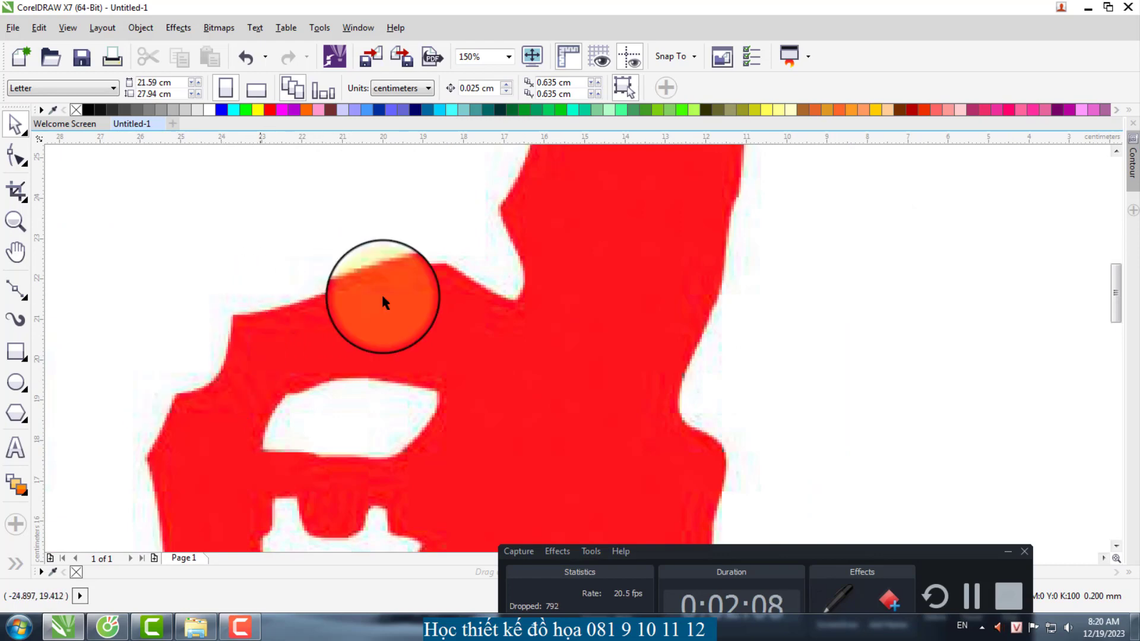
scroll(300, 361, down, 1)
scroll(300, 363, up, 1)
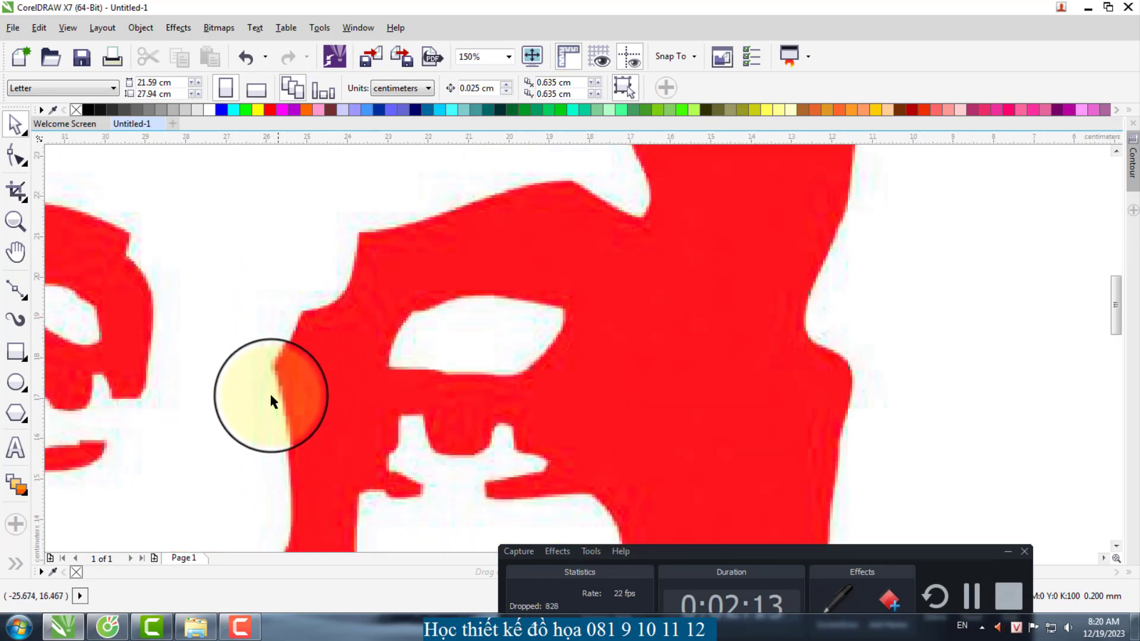
Step: Examine the outline of the unshaded eye and its eyebrow up close and against the whole portrait
scroll(461, 297, down, 1)
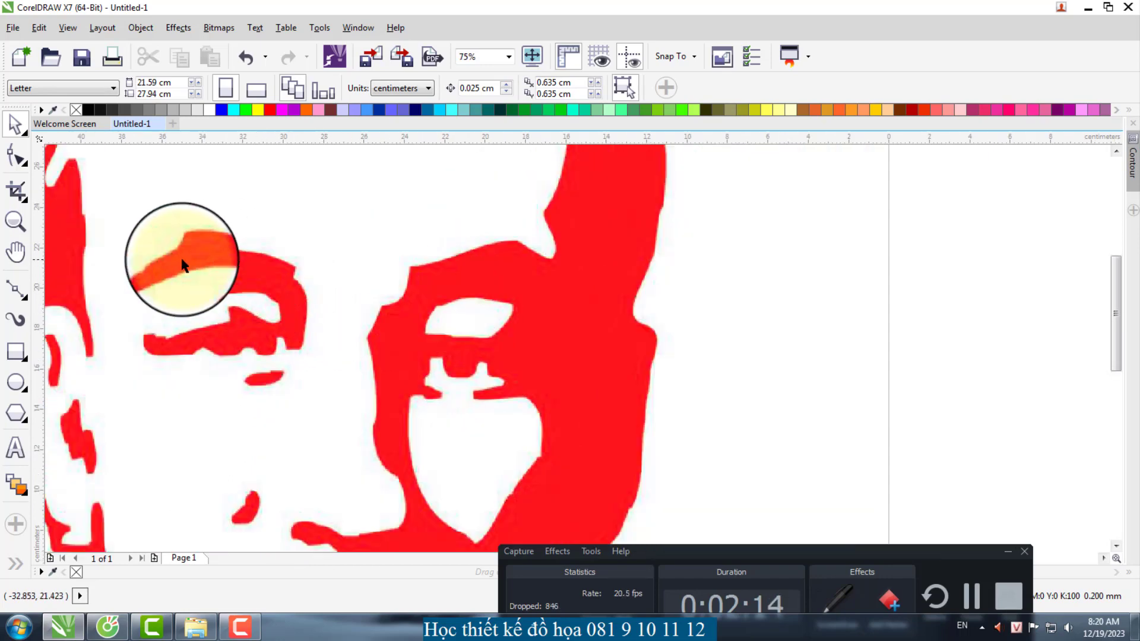
scroll(178, 249, up, 1)
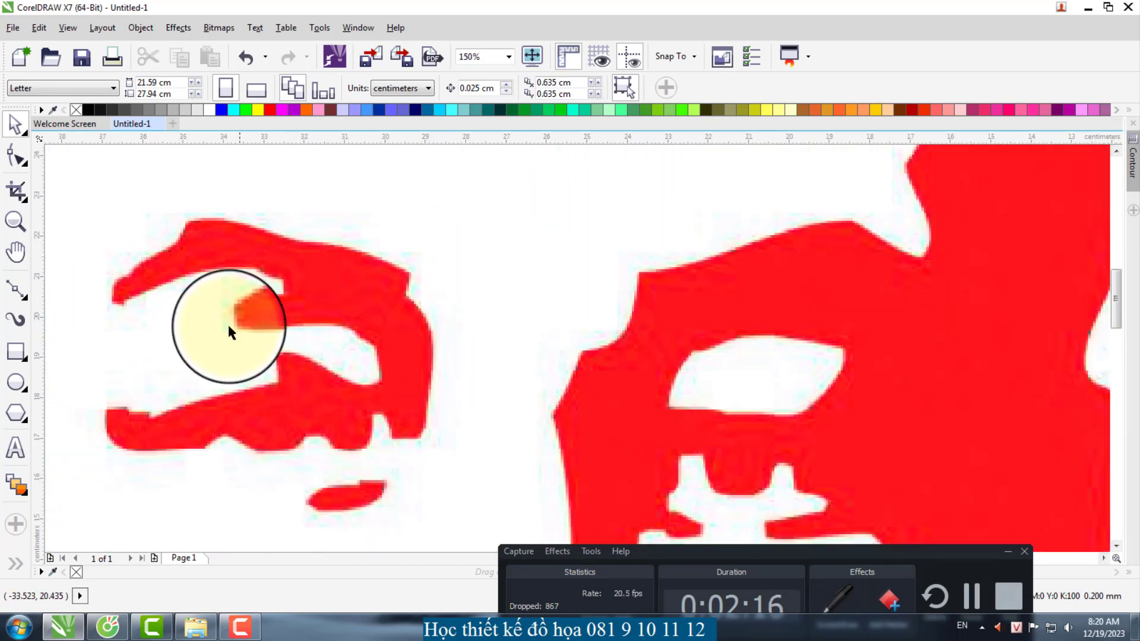
scroll(361, 366, down, 3)
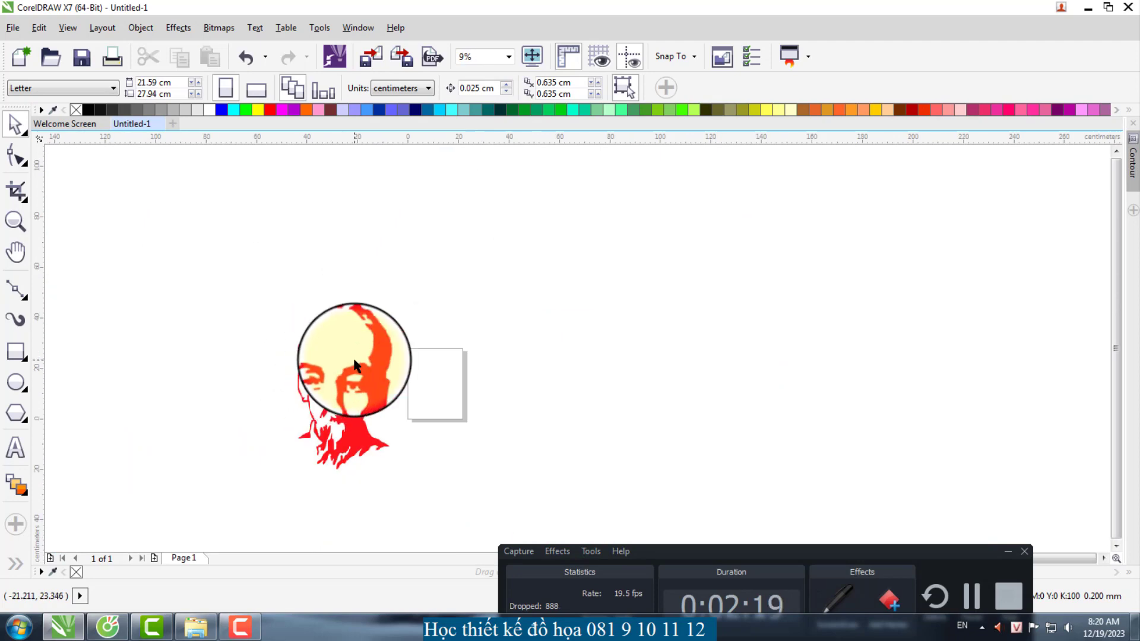
scroll(332, 356, up, 2)
scroll(318, 365, up, 1)
scroll(363, 357, down, 1)
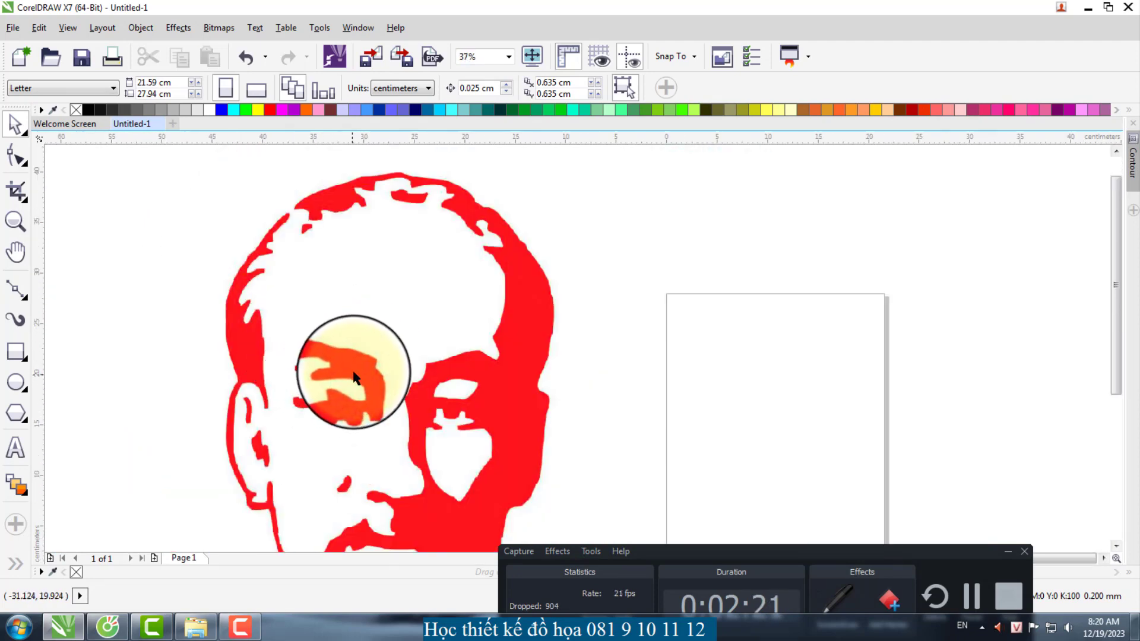
scroll(338, 365, up, 3)
right_click(311, 350)
click(272, 359)
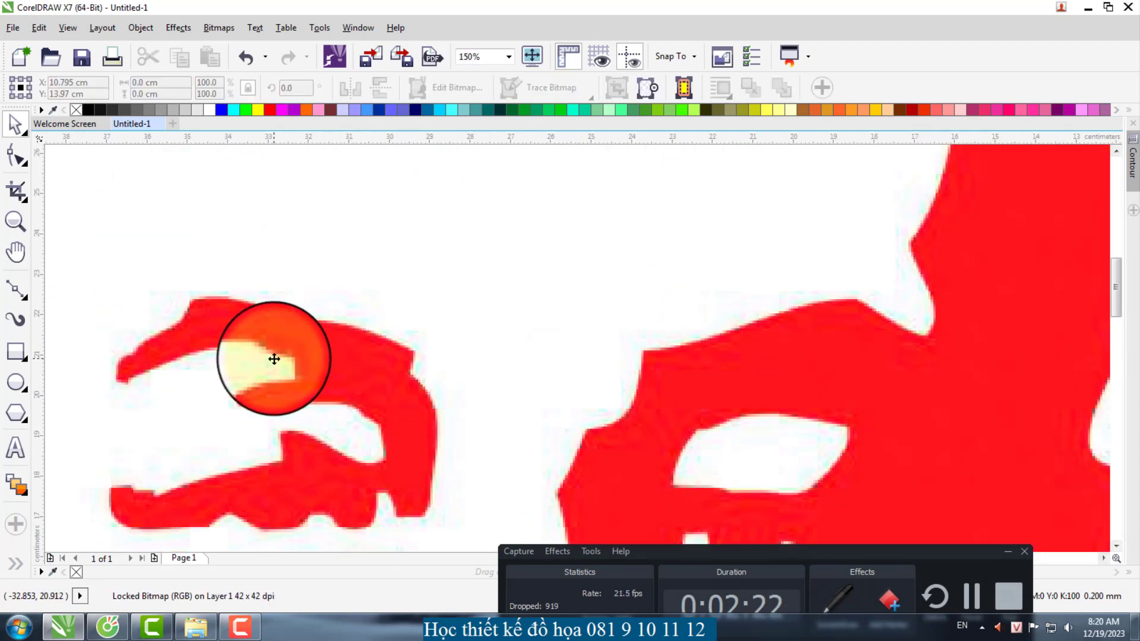
click(282, 350)
scroll(311, 237, down, 1)
scroll(299, 300, up, 1)
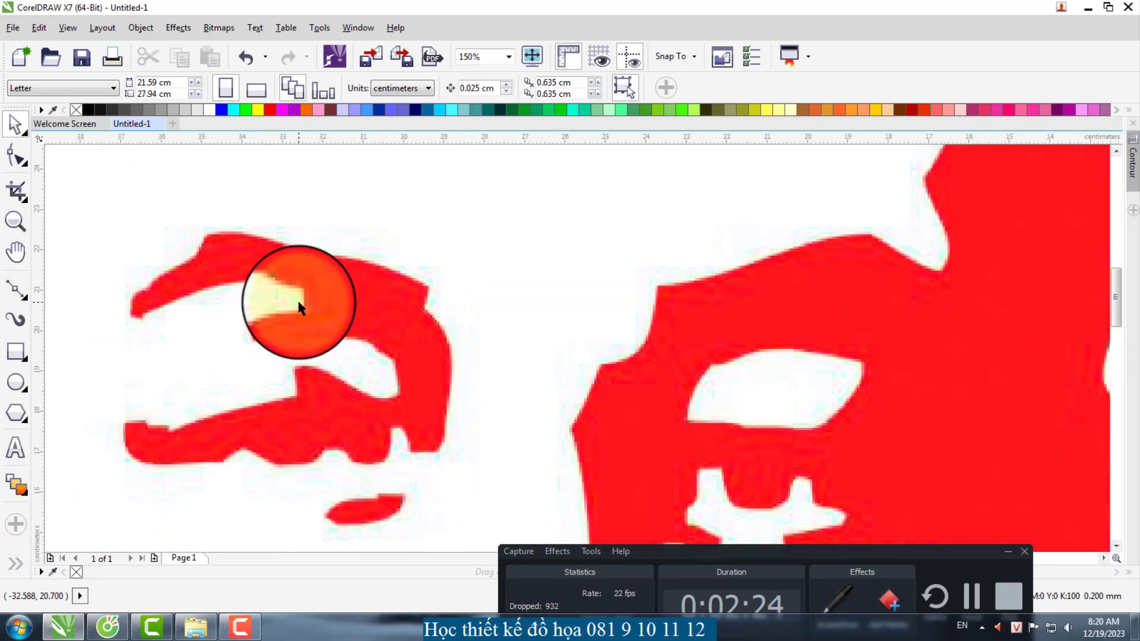
click(200, 265)
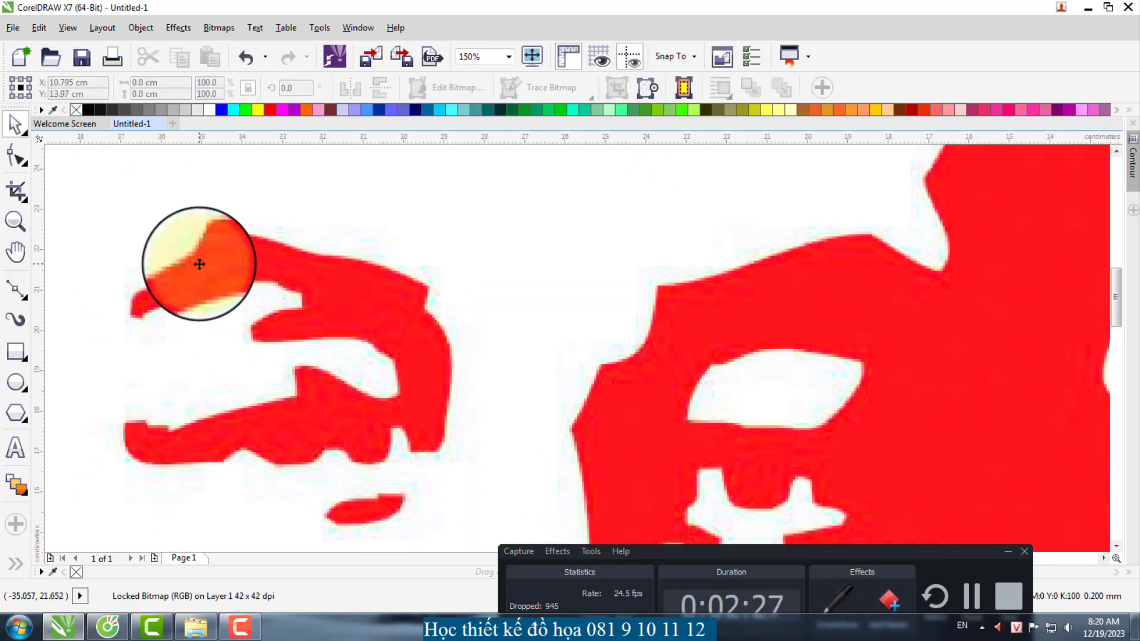
click(186, 268)
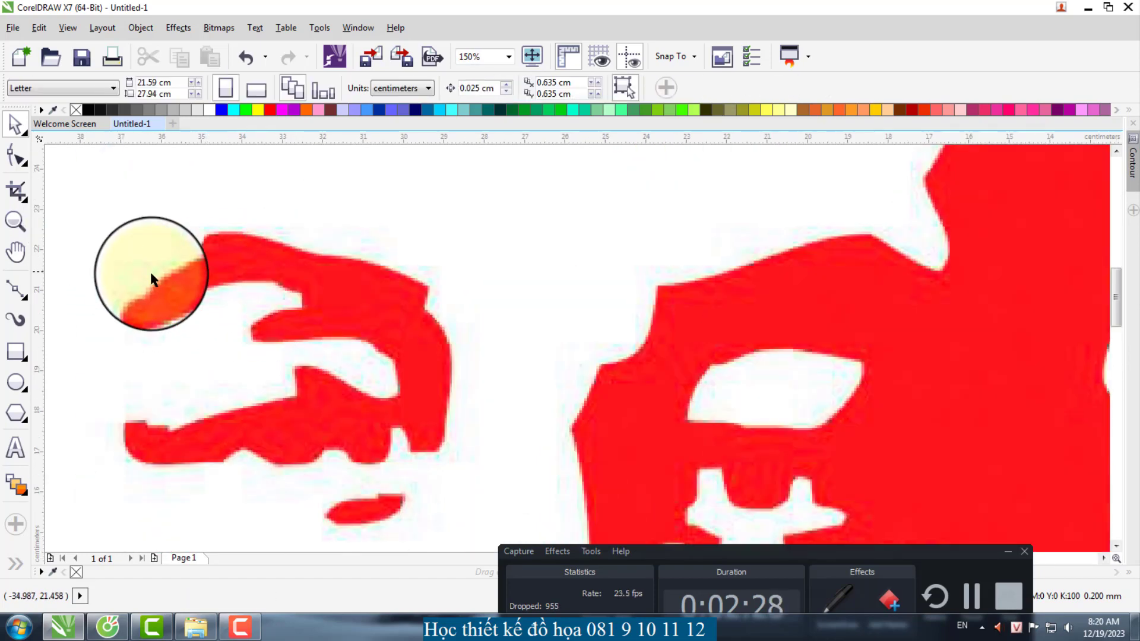
Step: Examine the top of the hair and the unshaded eyebrow's edges on the locked bitmap
scroll(324, 297, down, 2)
scroll(323, 315, down, 3)
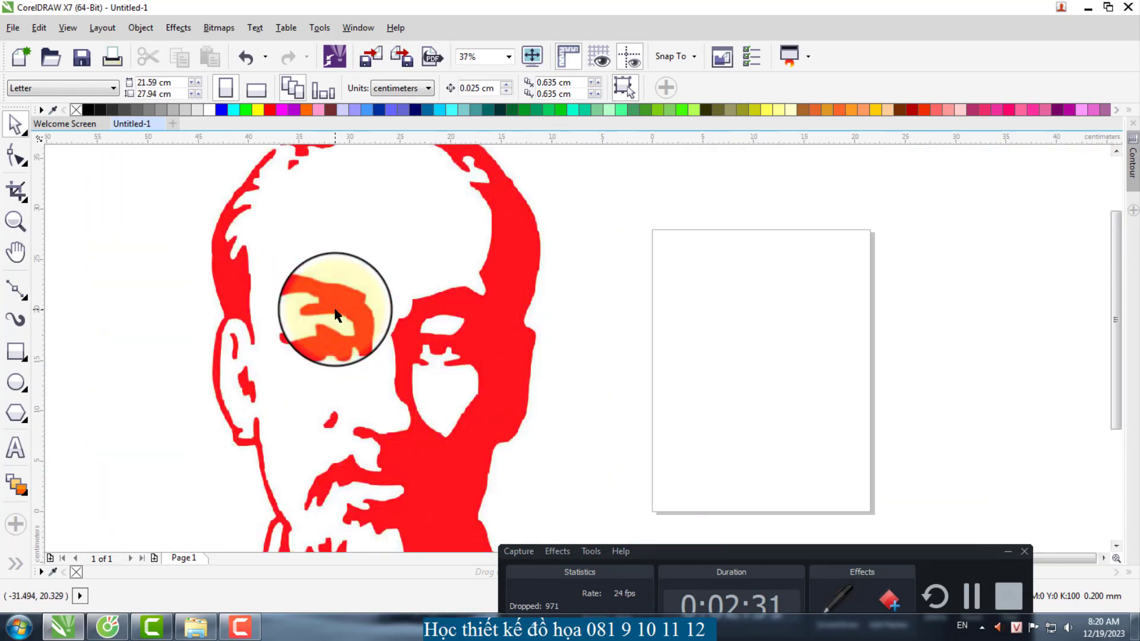
scroll(363, 220, up, 2)
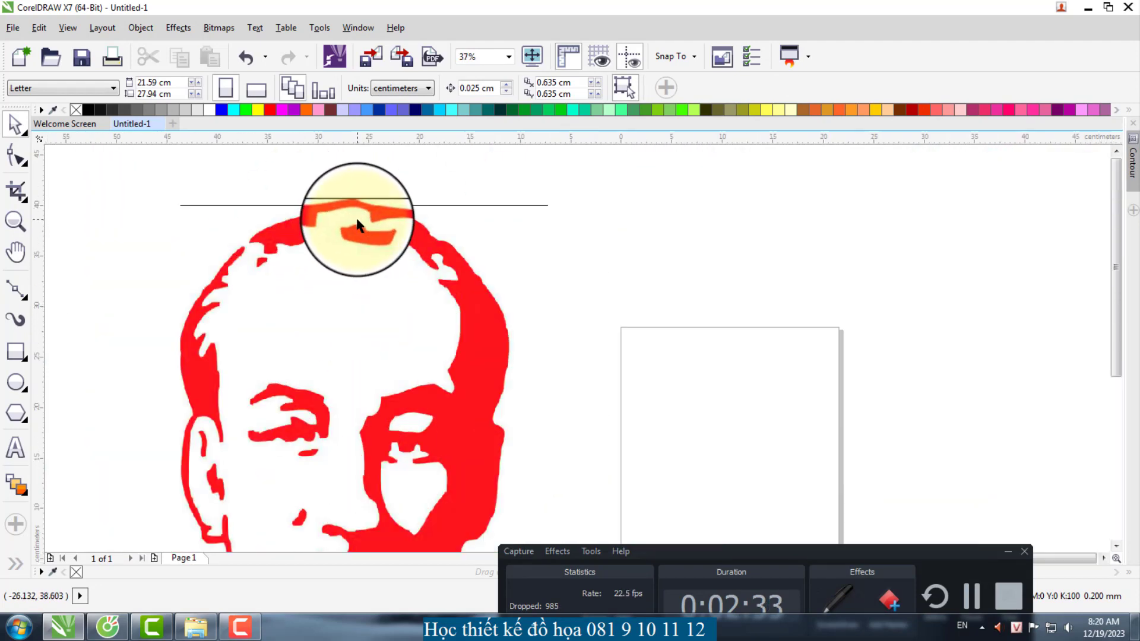
scroll(308, 296, down, 1)
scroll(297, 324, up, 2)
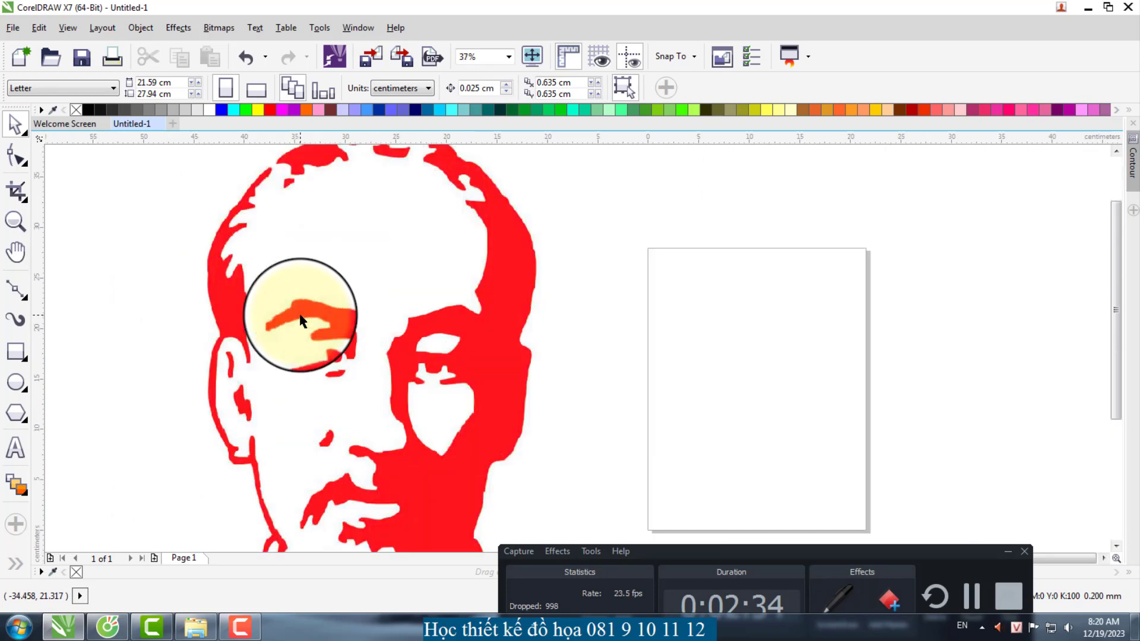
scroll(300, 316, up, 1)
right_click(346, 309)
click(336, 308)
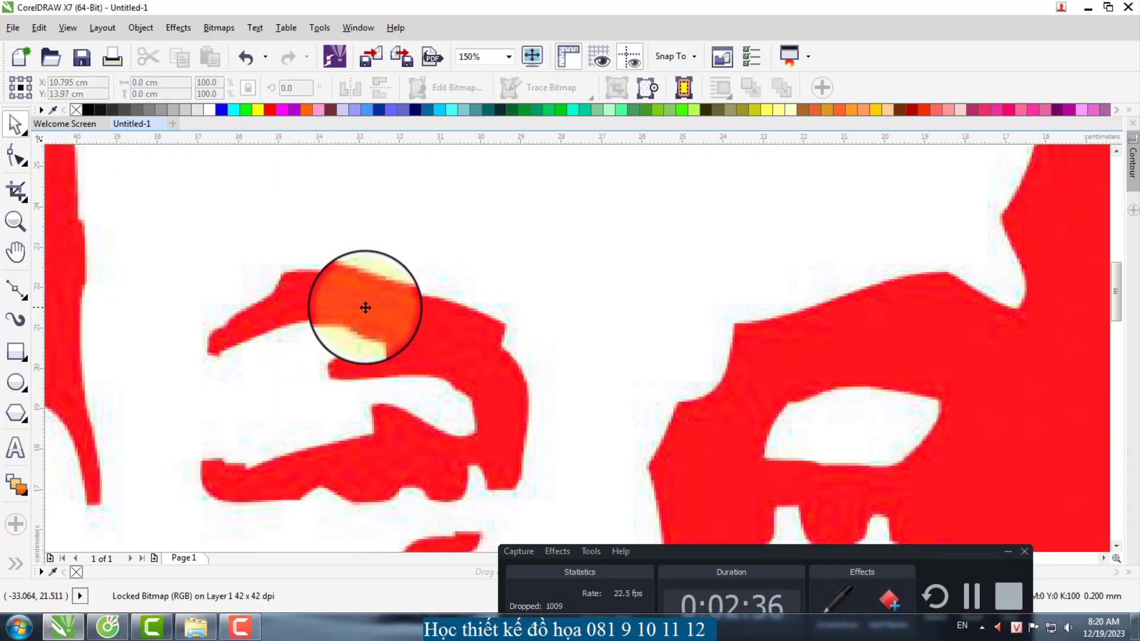
right_click(364, 307)
click(358, 305)
Step: Trace the upper edge of the unshaded eyebrow with straight Bezier segments, from its pointed tip to the notch near the nose
click(19, 294)
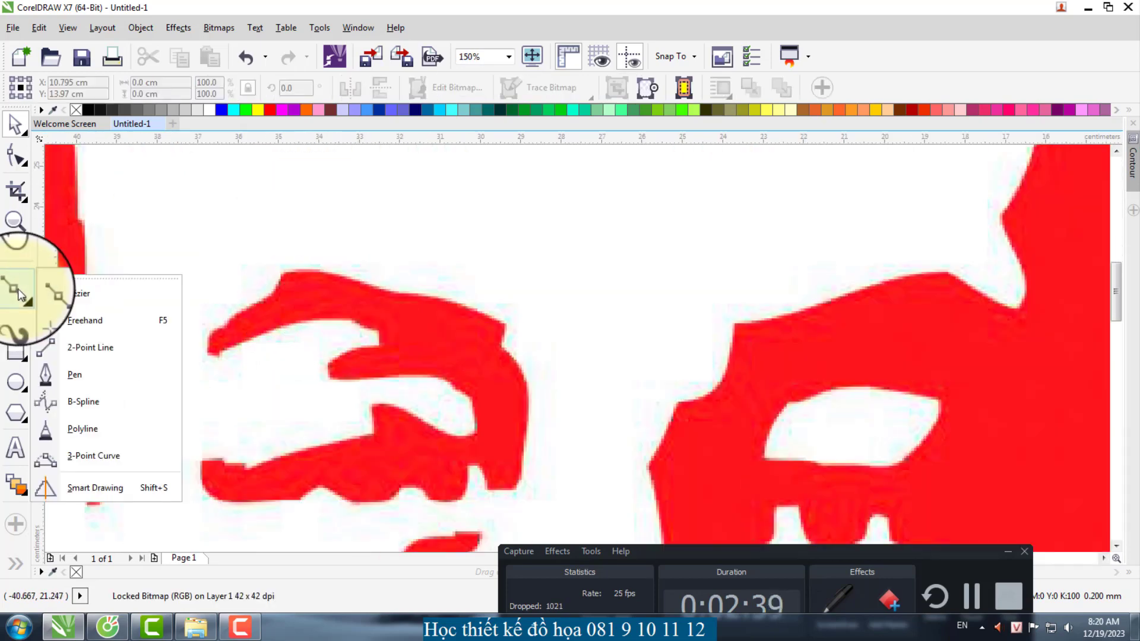
click(71, 297)
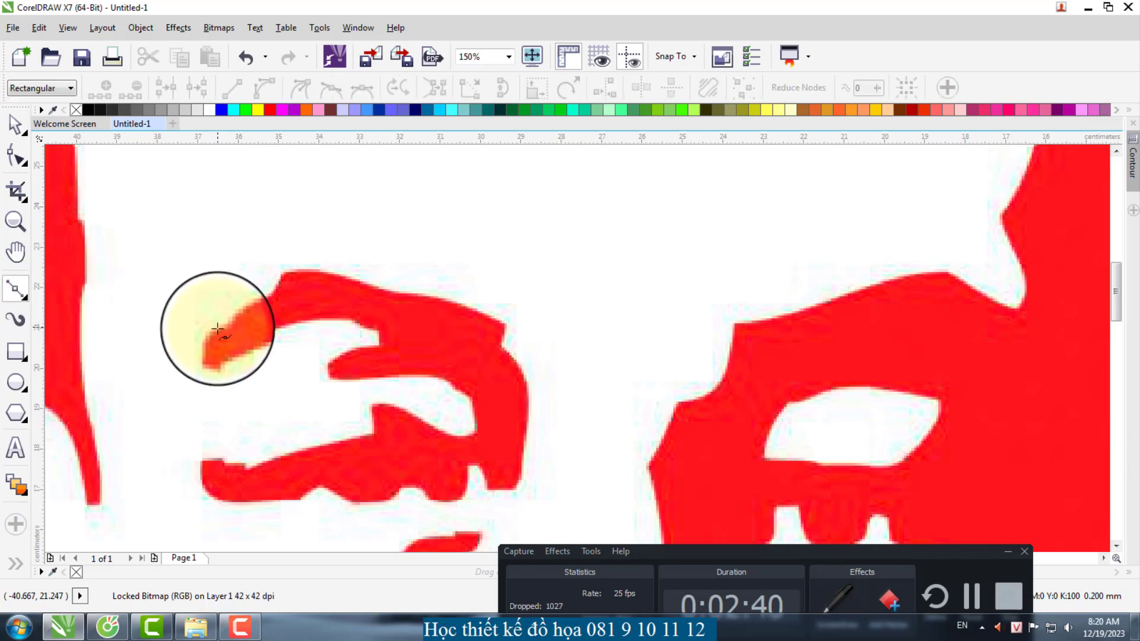
scroll(216, 355, up, 2)
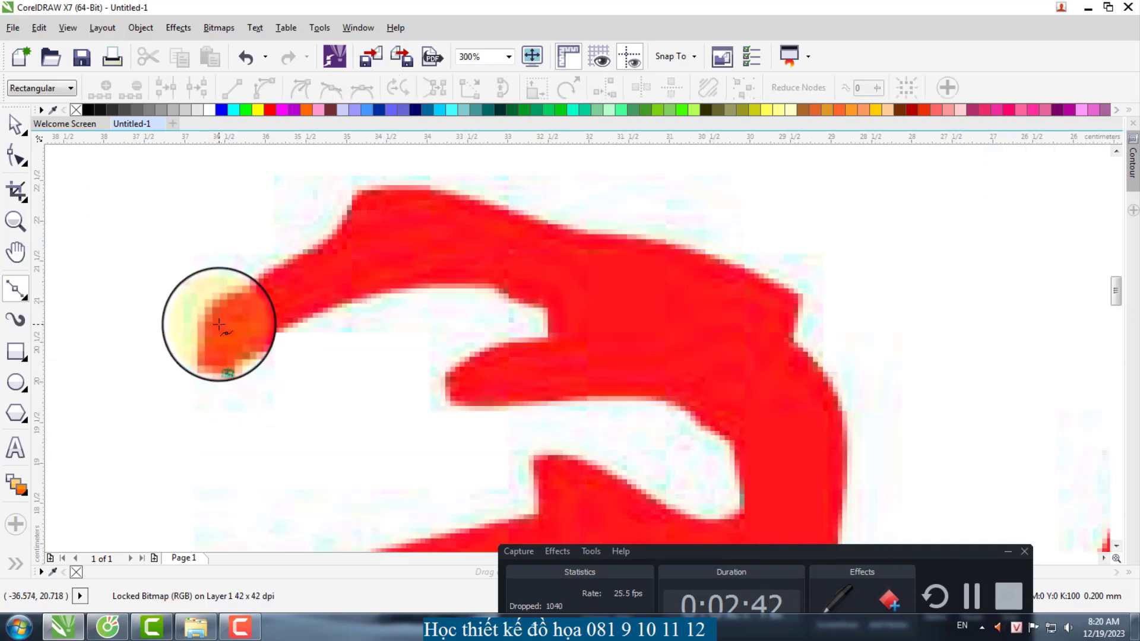
click(210, 351)
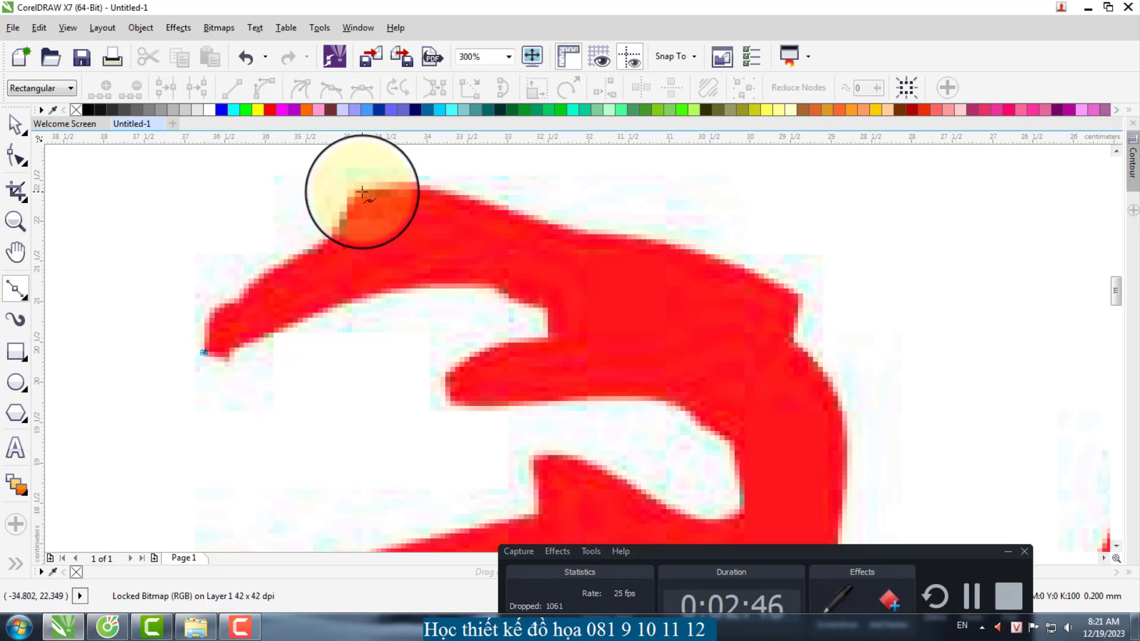
click(364, 190)
click(565, 229)
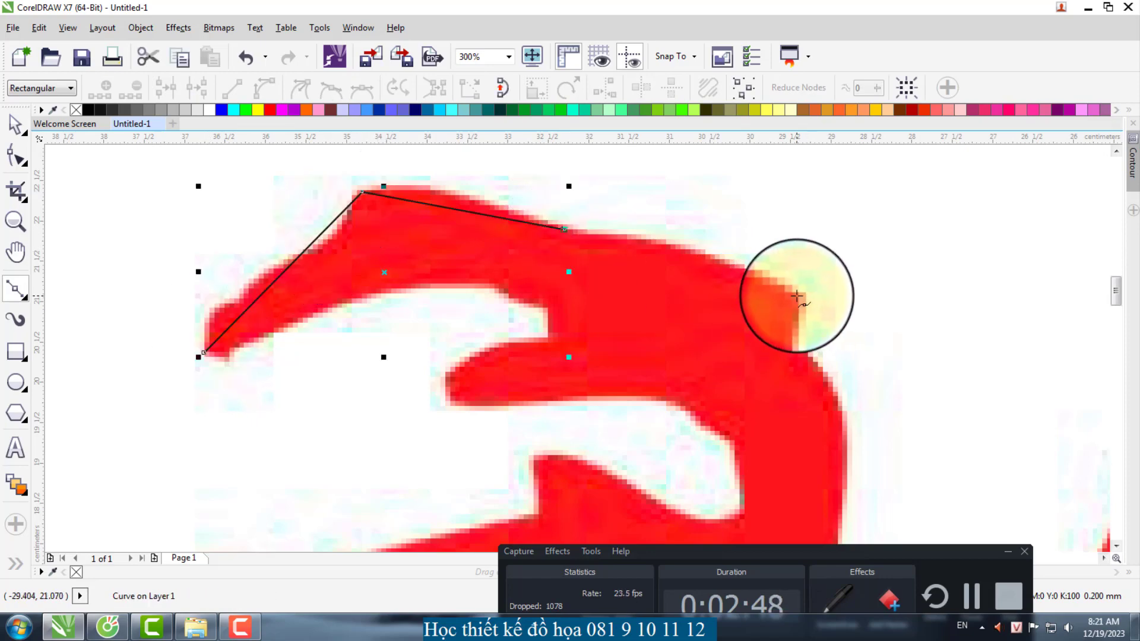
click(797, 295)
click(792, 333)
Step: Continue the Bezier outline down the eye shape's inner side to its lower end and close it at the eyebrow's tip
scroll(404, 300, down, 1)
scroll(664, 380, up, 1)
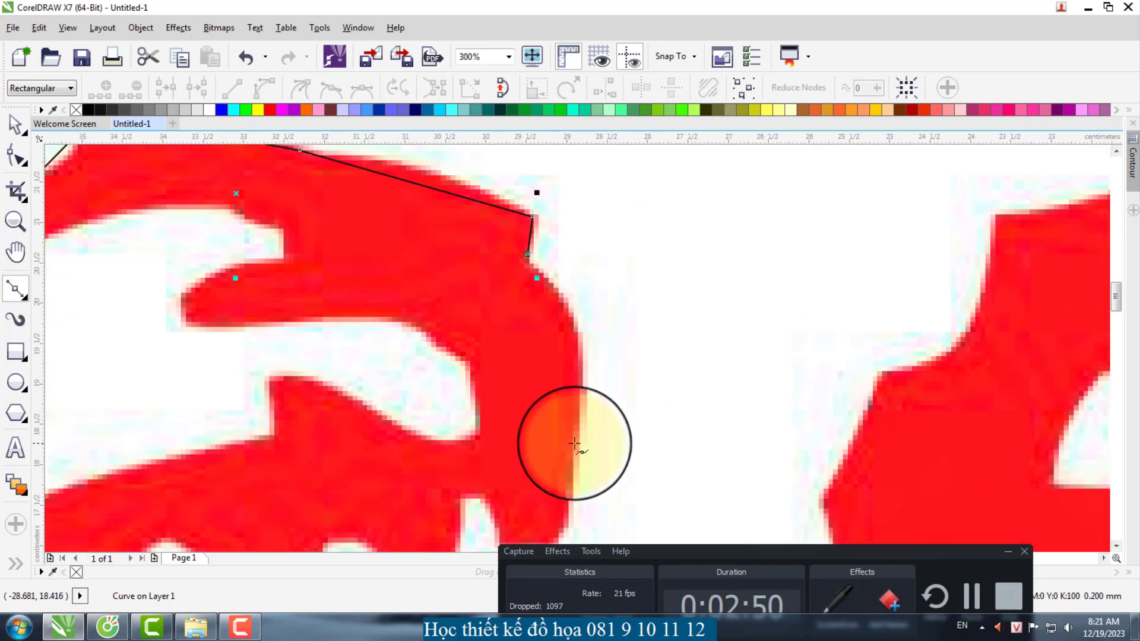
scroll(564, 463, down, 2)
click(565, 475)
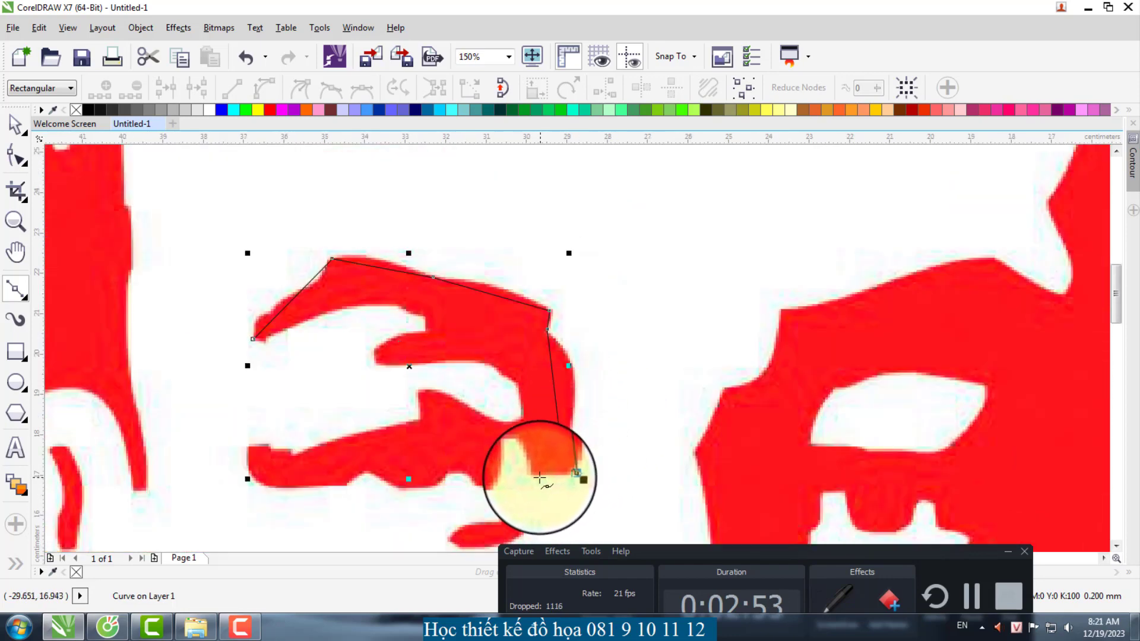
click(539, 477)
click(525, 449)
click(516, 450)
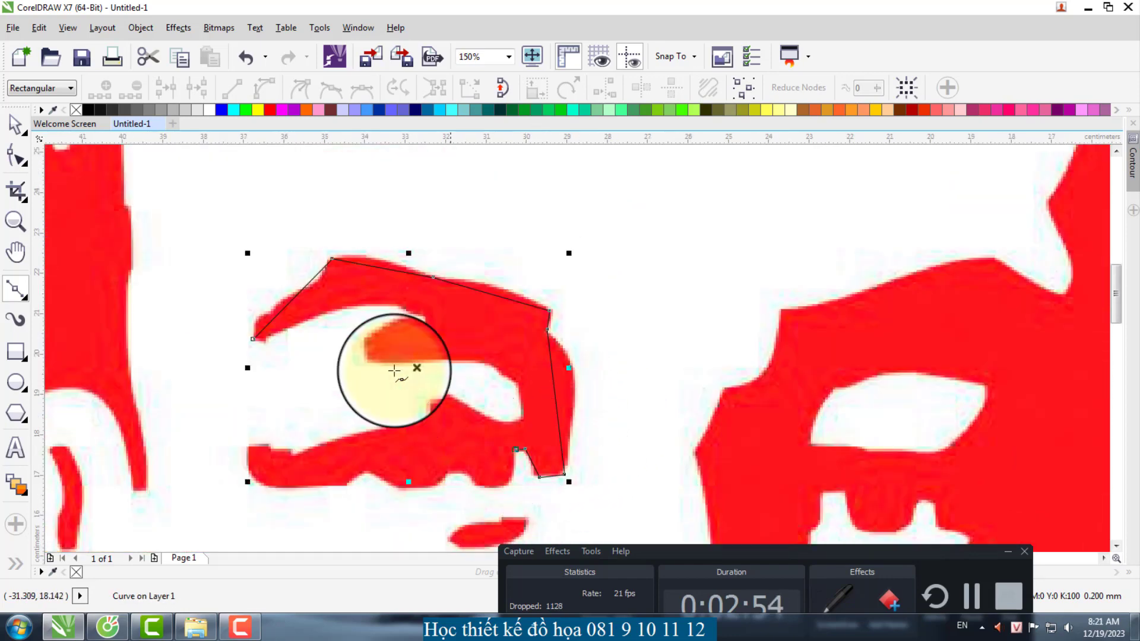
click(254, 340)
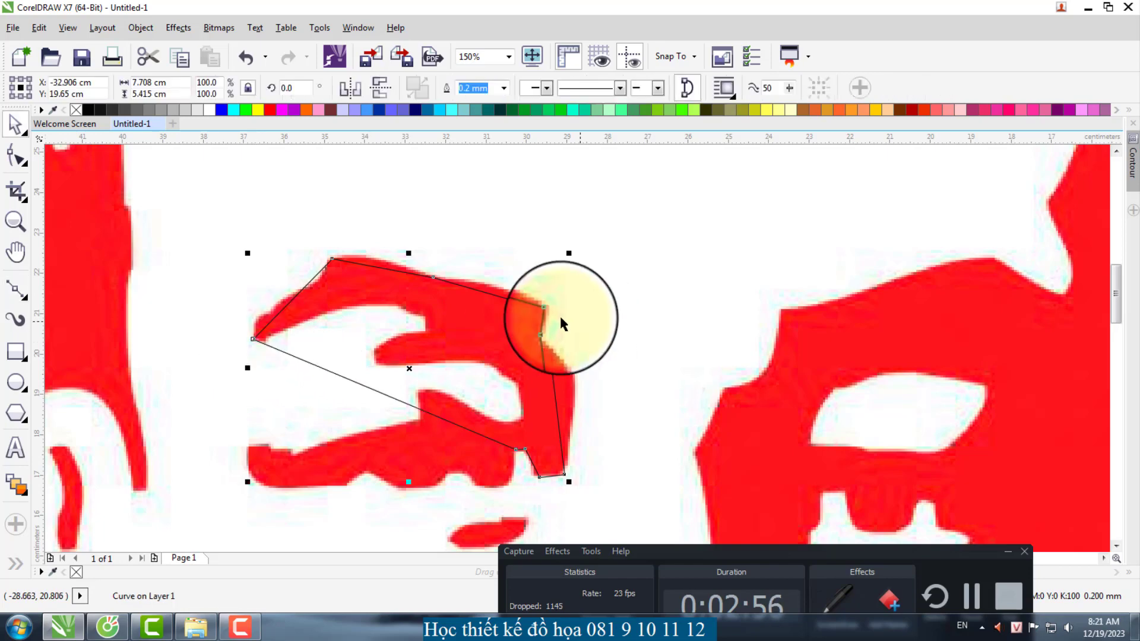
Step: Convert the outline's straight segments to curves with the Shape tool and bend them to follow the eyebrow's top and inner side
key(space)
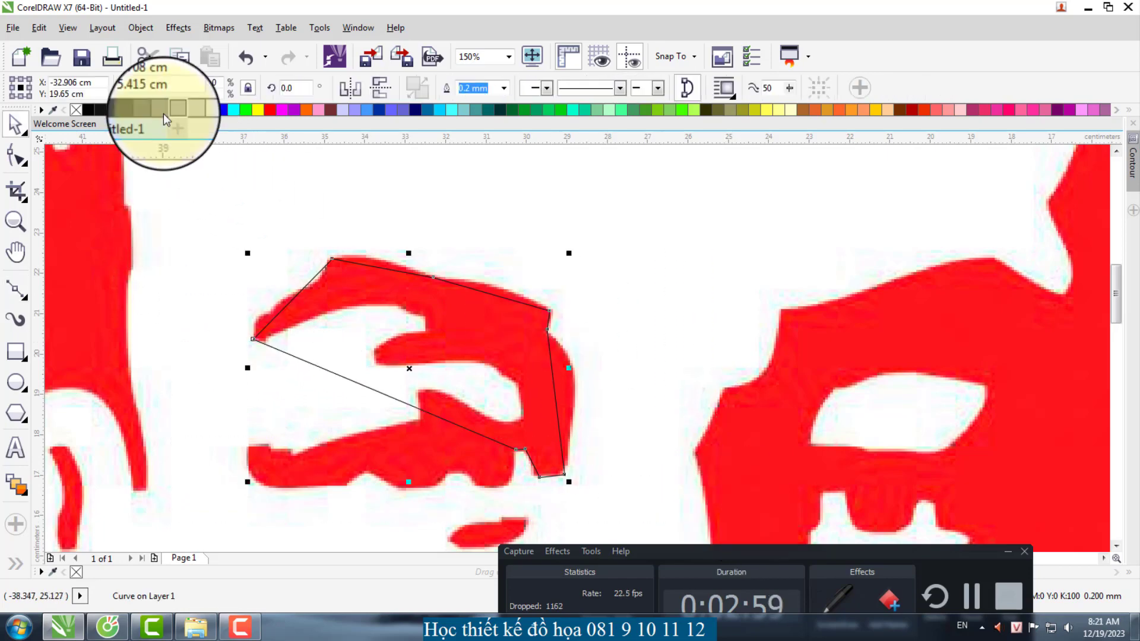
click(17, 157)
click(457, 283)
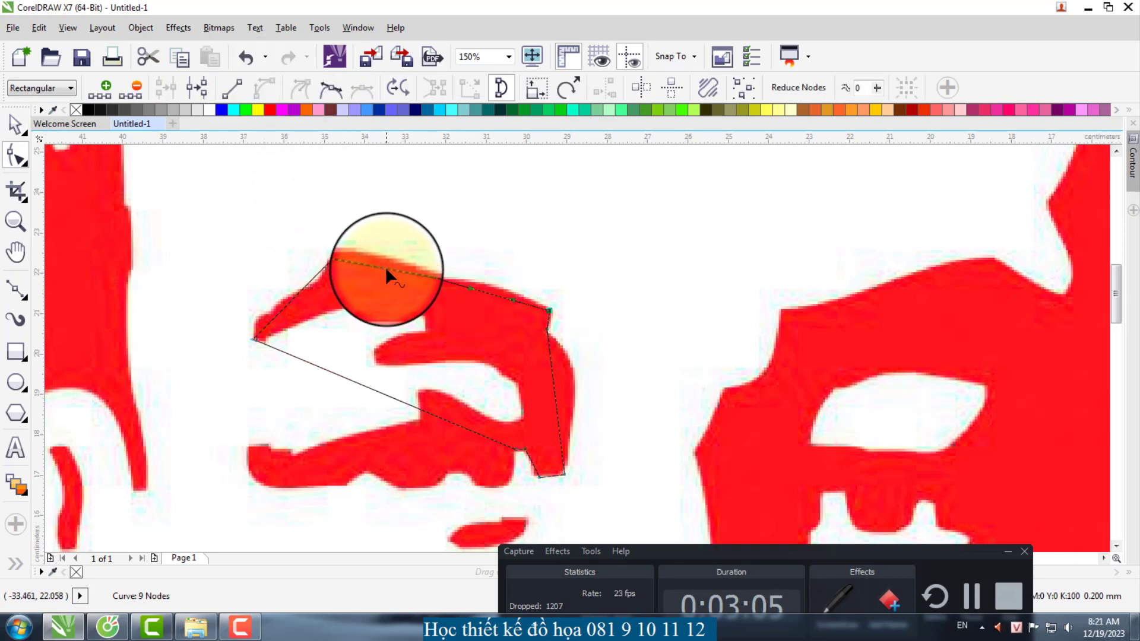
drag(385, 269, 320, 271)
key(ctrl+z)
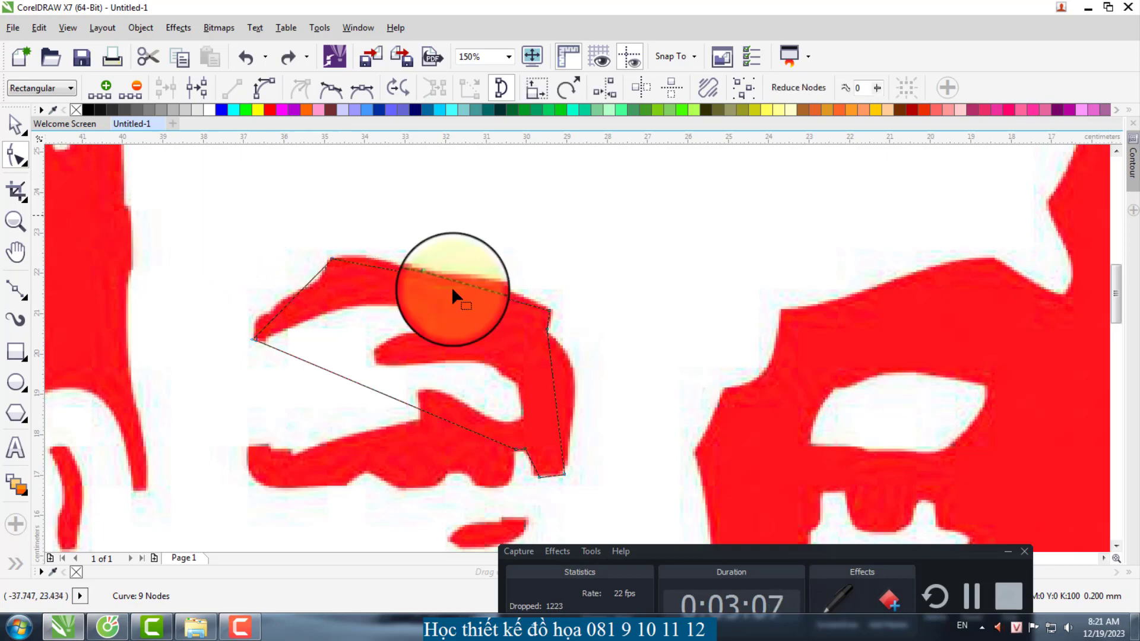
click(269, 92)
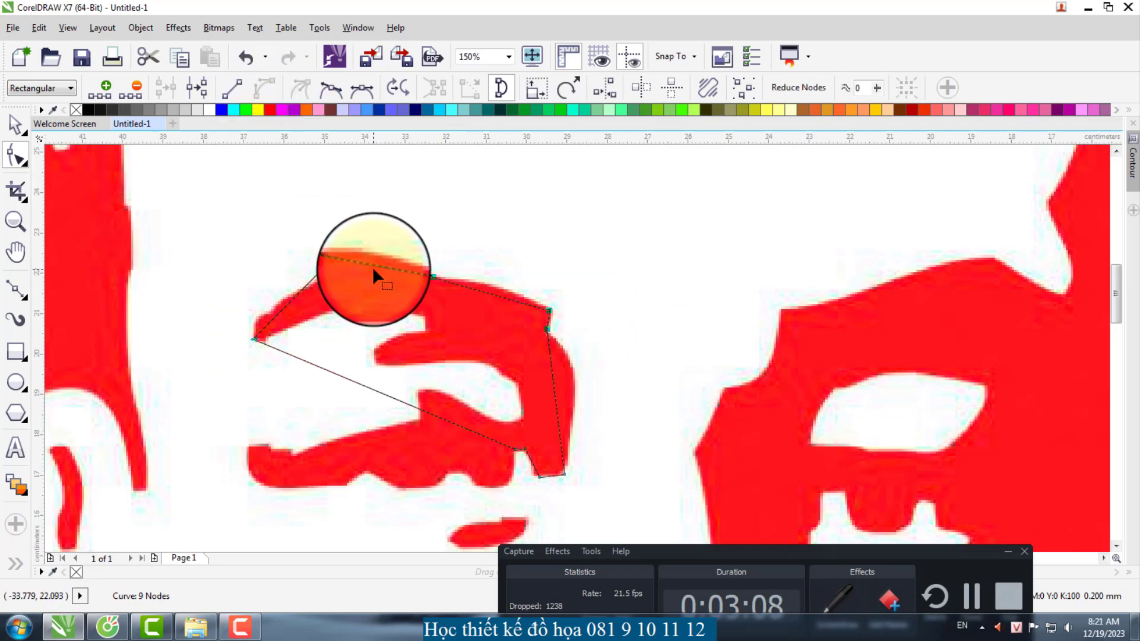
drag(373, 270, 493, 286)
drag(552, 360, 567, 363)
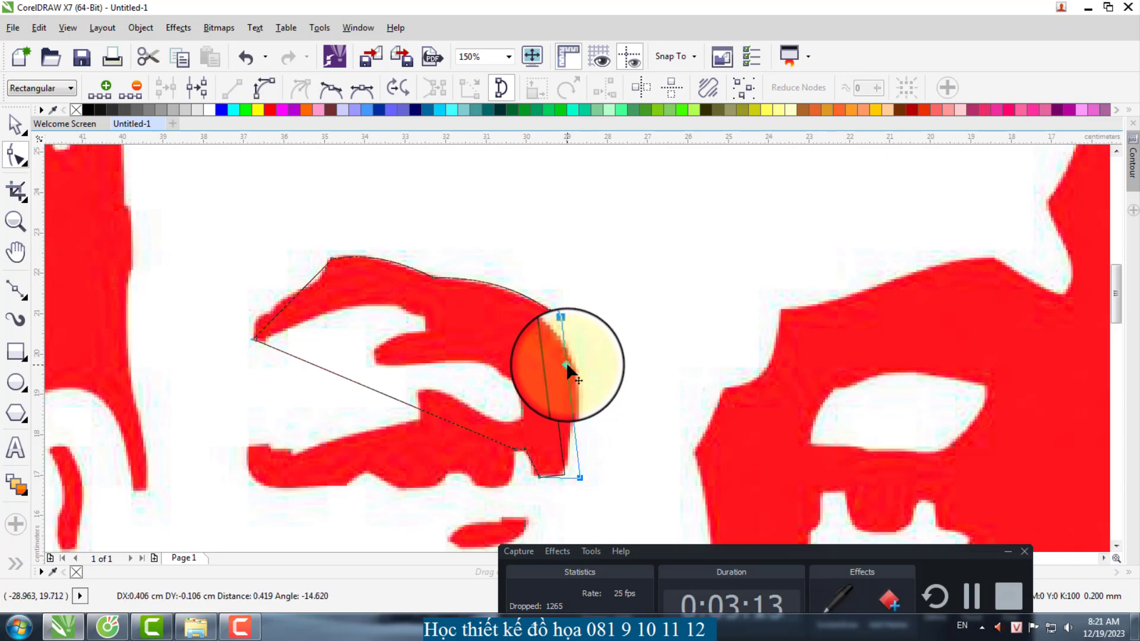
Step: Delete the trial outline from the eyebrow and eye area
key(space)
key(Delete)
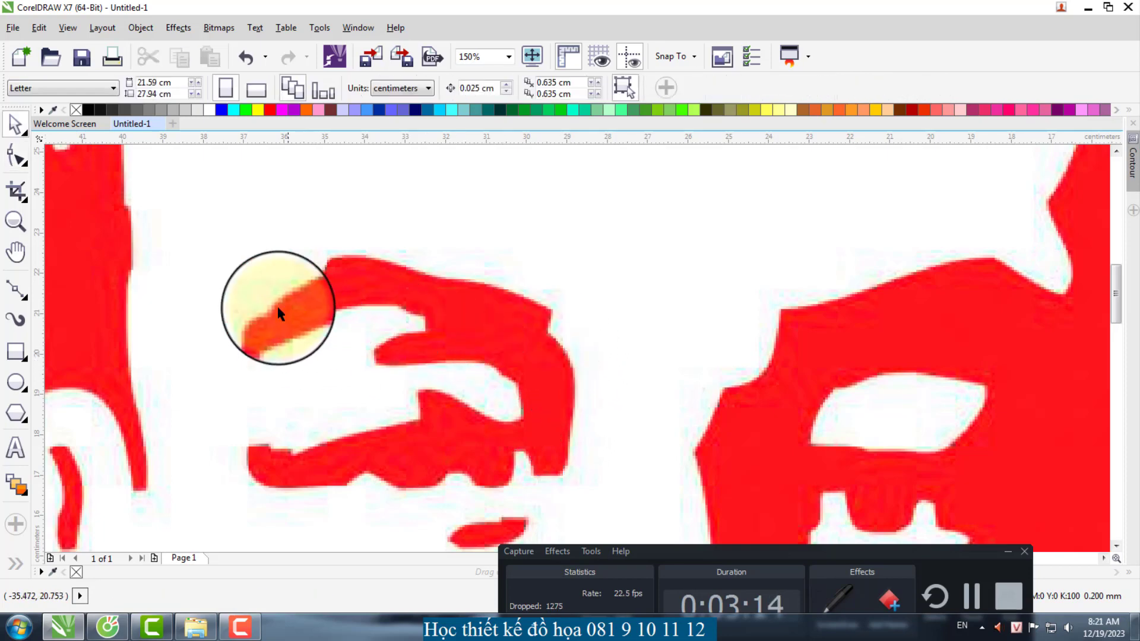
scroll(274, 308, up, 2)
scroll(266, 329, down, 4)
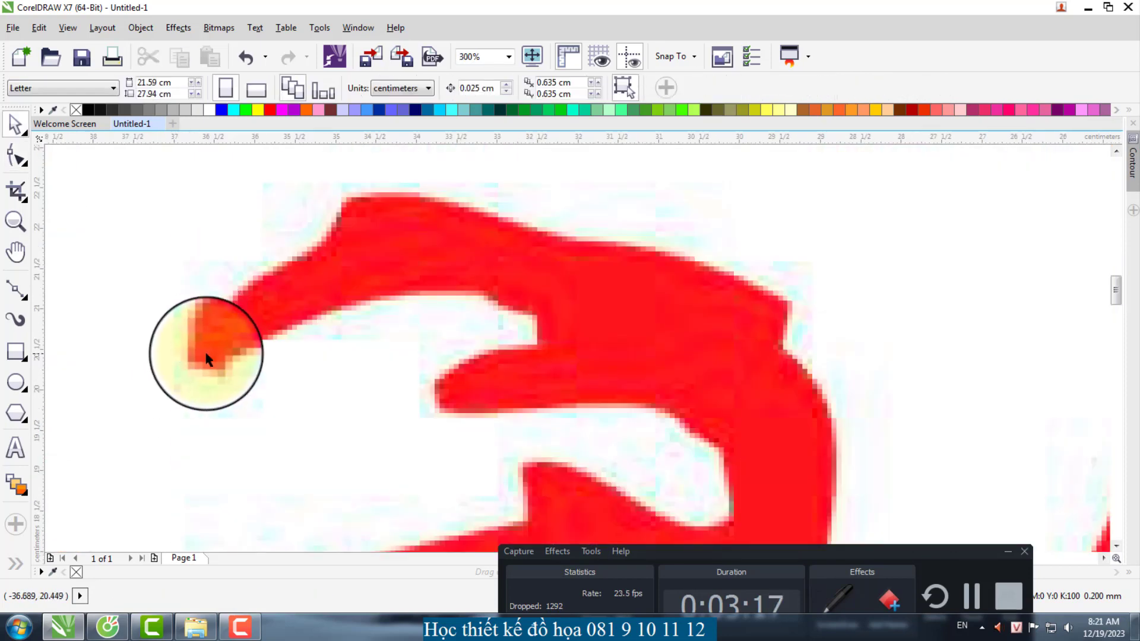
Step: Start a new Bezier outline at the eyebrow's pointed tip and trace curved segments up its outer edge to the peak
scroll(178, 357, up, 4)
click(16, 290)
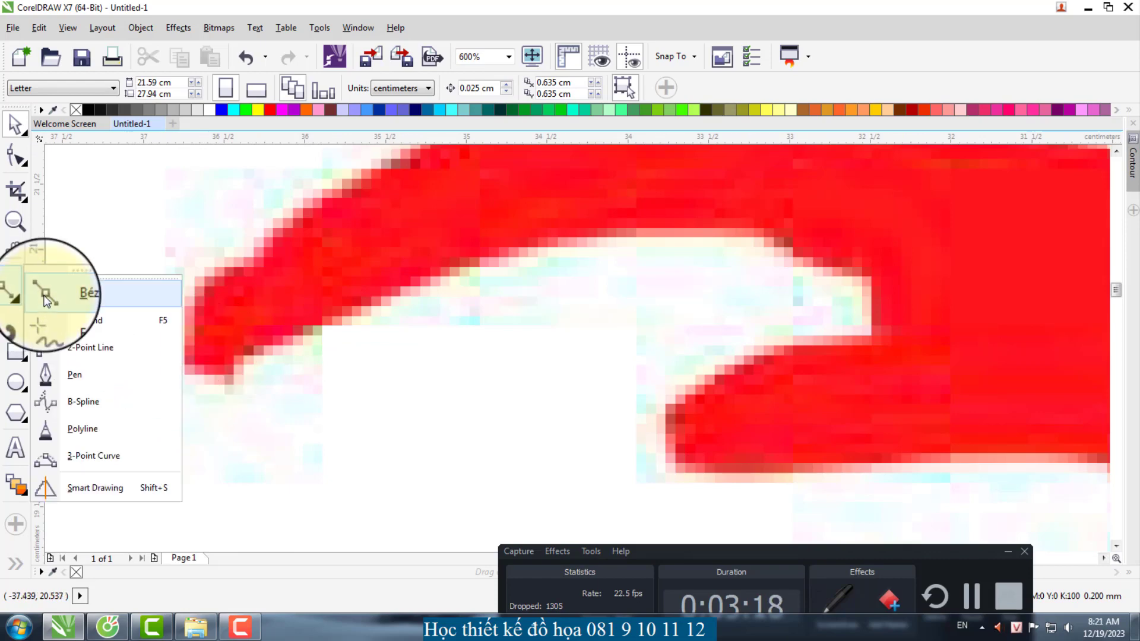
click(47, 301)
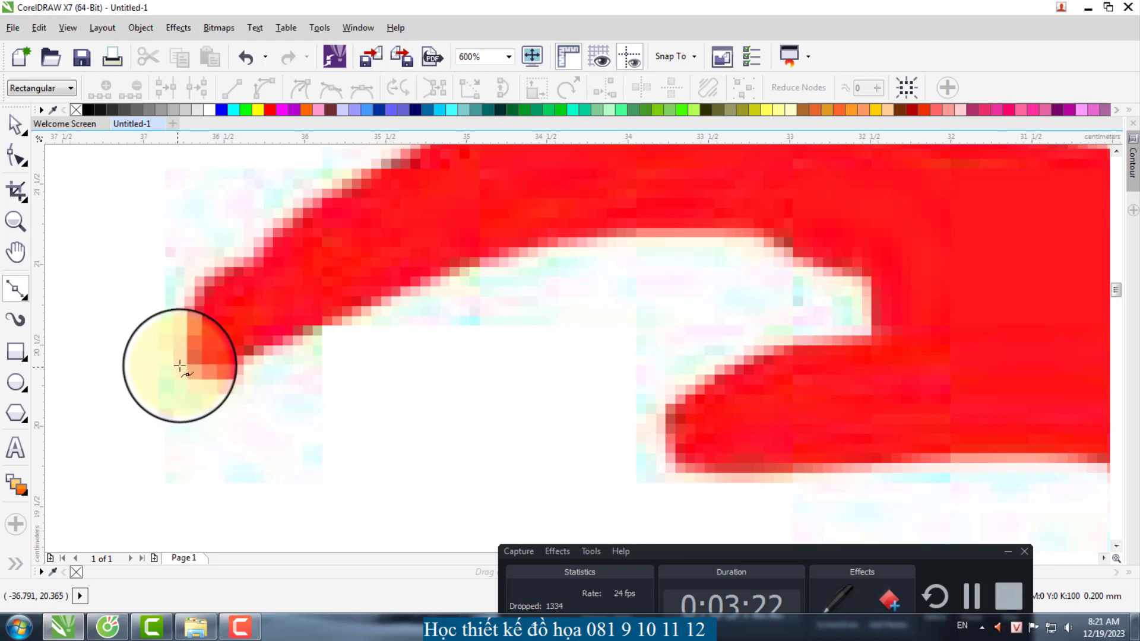
drag(175, 358, 174, 357)
drag(194, 301, 202, 286)
scroll(214, 366, down, 1)
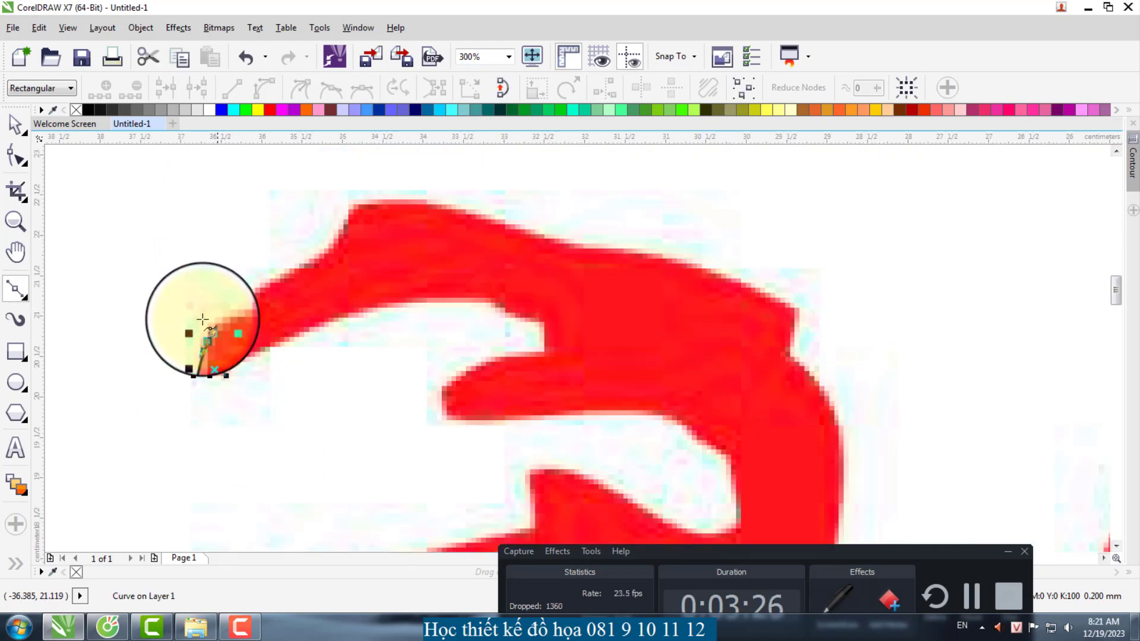
scroll(199, 321, up, 2)
scroll(206, 329, down, 1)
drag(324, 256, 261, 294)
scroll(298, 274, down, 1)
drag(293, 305, 339, 224)
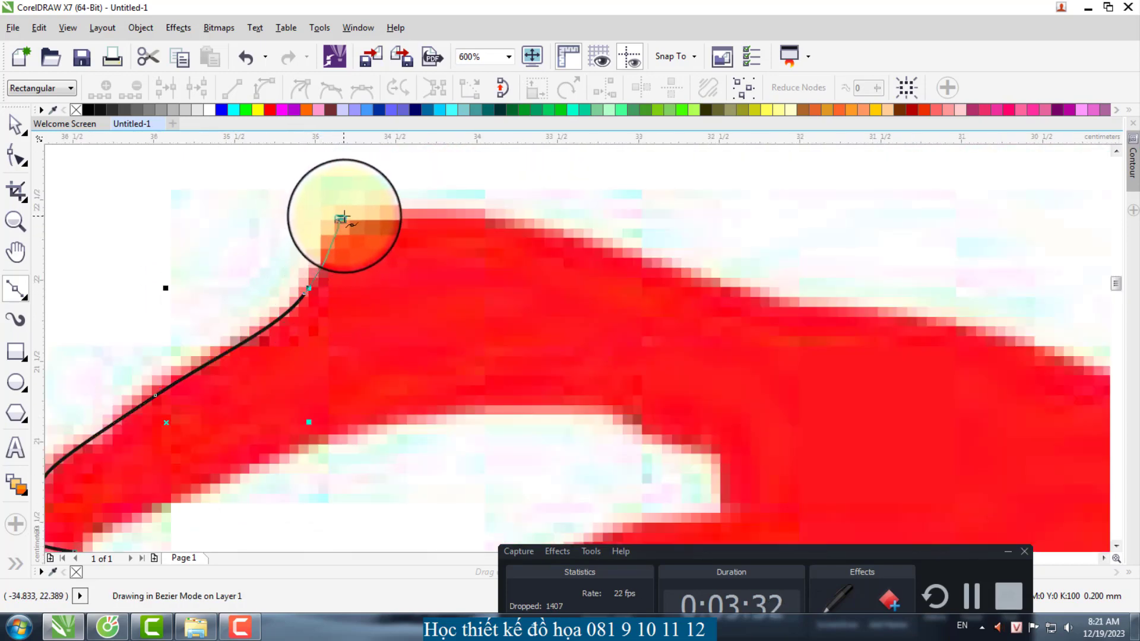
Step: Continue the Bezier outline along the eyebrow's top edge to its inner corner and down into the notch near the nose
drag(488, 216, 605, 240)
scroll(272, 274, down, 1)
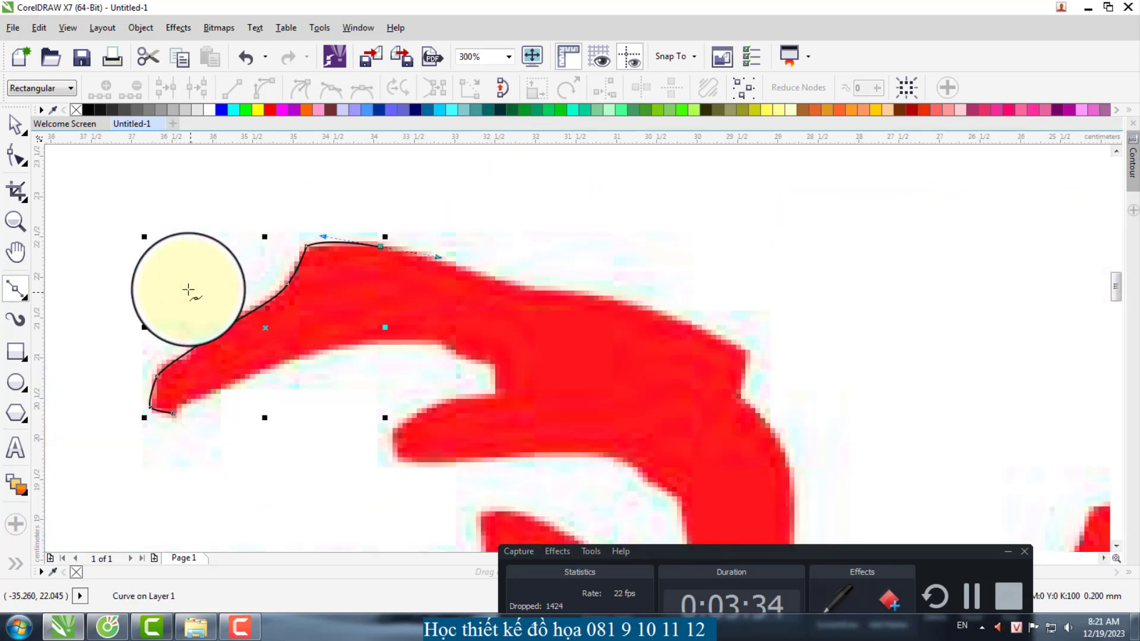
scroll(542, 289, up, 1)
mouse_move(404, 261)
mouse_down()
mouse_move(540, 229)
mouse_move(550, 338)
mouse_move(545, 315)
mouse_move(474, 288)
mouse_up()
drag(590, 303, 640, 301)
scroll(301, 264, down, 1)
scroll(586, 297, up, 1)
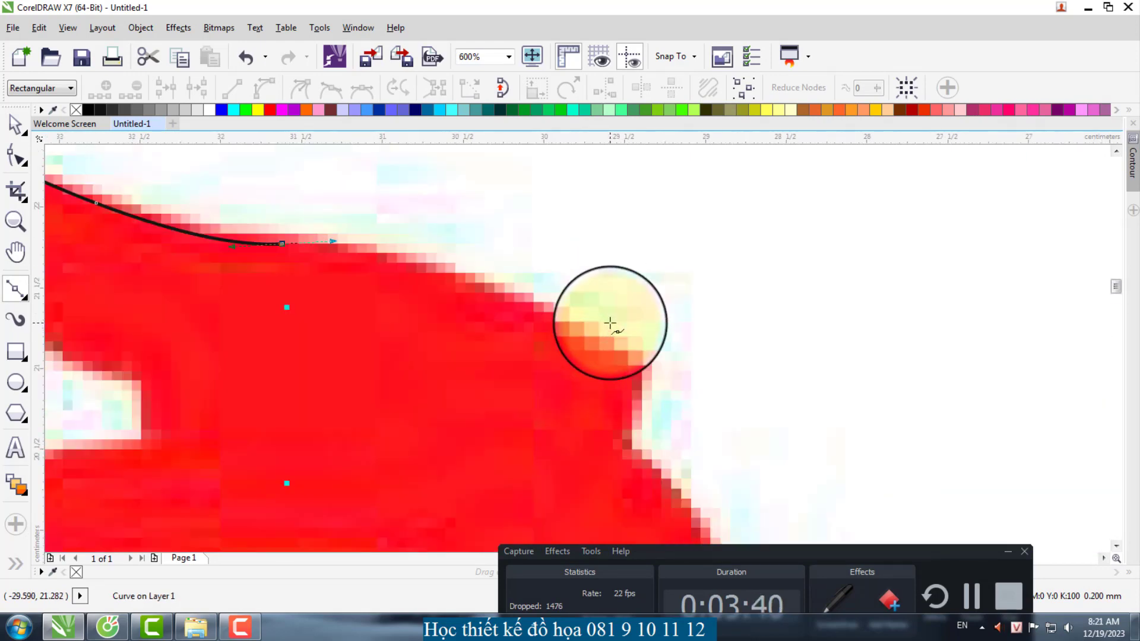
drag(639, 354, 749, 403)
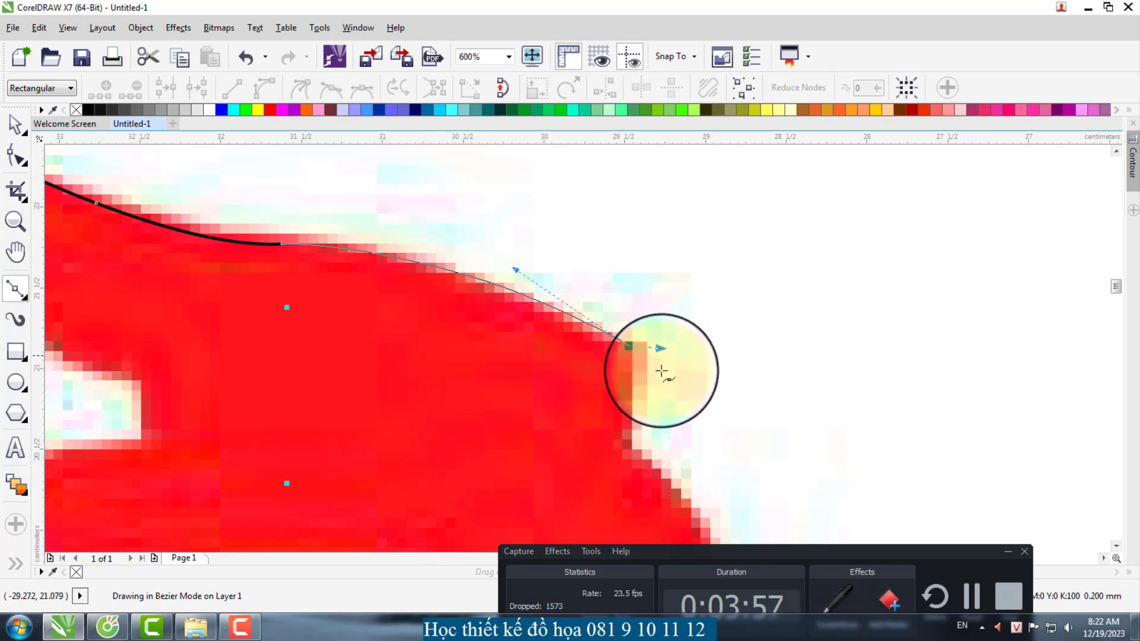
drag(639, 353, 628, 435)
click(626, 440)
Step: Trace the eye shape's inner side with Bezier curves down to its lower end, making sharp corners there
scroll(178, 255, down, 2)
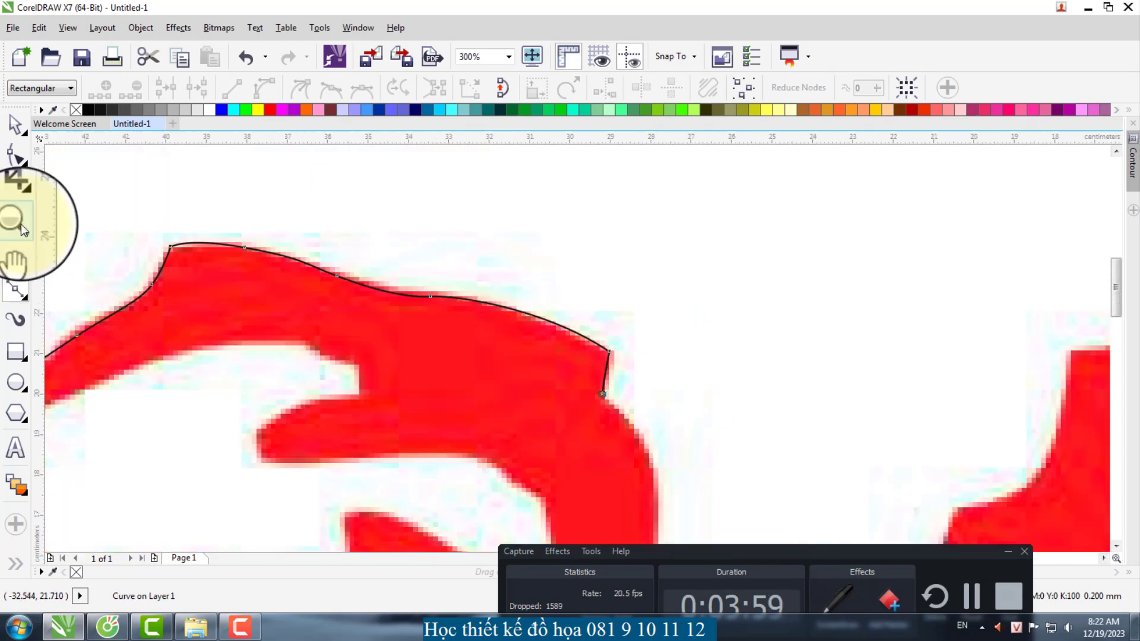
scroll(615, 468, up, 2)
scroll(609, 338, down, 2)
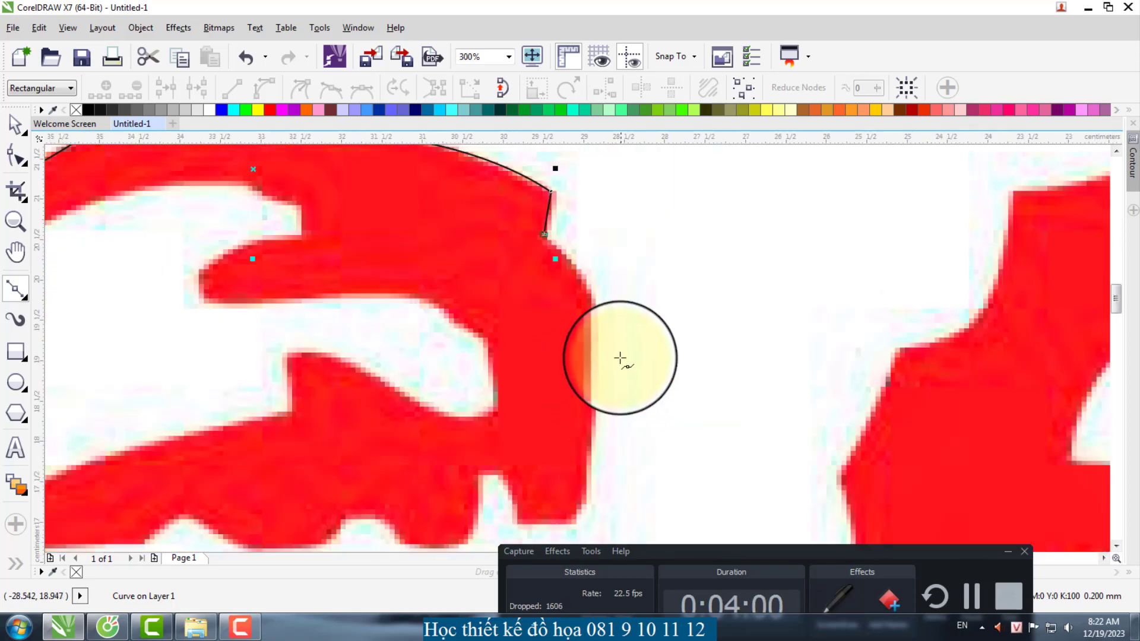
drag(596, 337, 543, 349)
key(c)
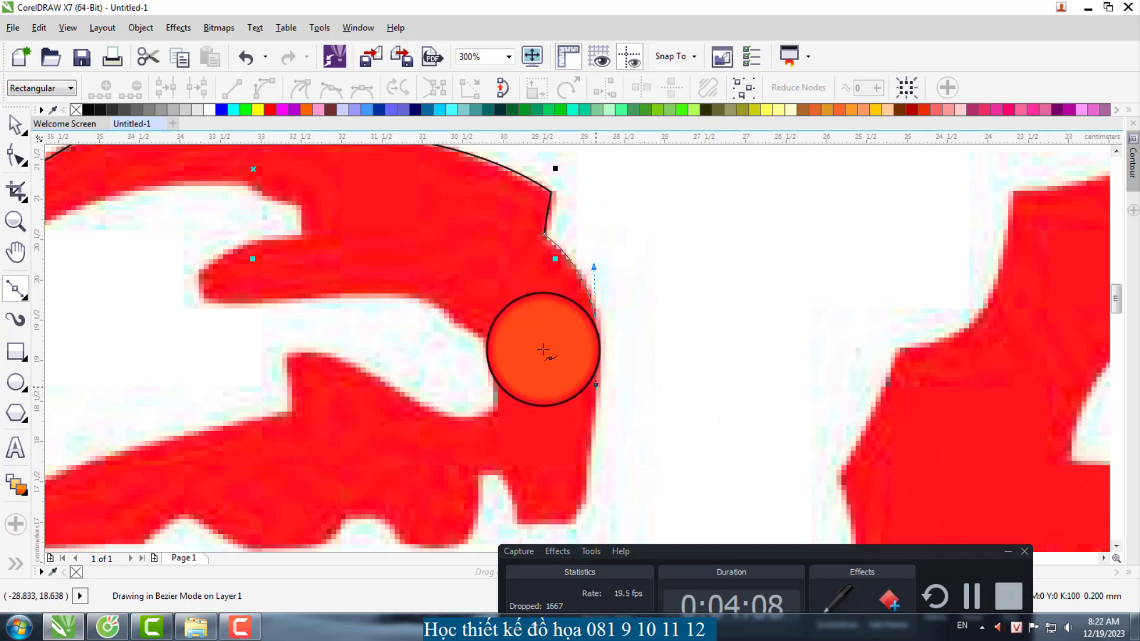
scroll(481, 290, down, 1)
scroll(535, 412, up, 1)
drag(532, 397, 495, 398)
key(c)
click(468, 403)
Step: Follow the scalloped lower edge of the eye shape with Bezier curves towards its outer end
click(449, 354)
drag(426, 352, 228, 424)
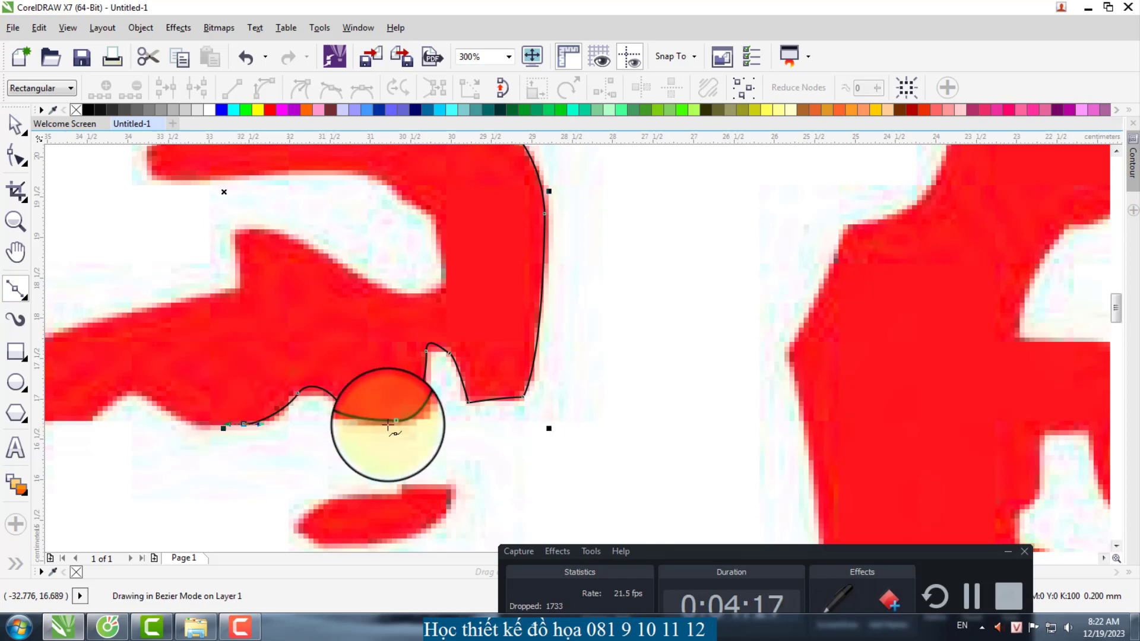
scroll(412, 431, down, 1)
scroll(250, 420, up, 1)
drag(338, 424, 320, 410)
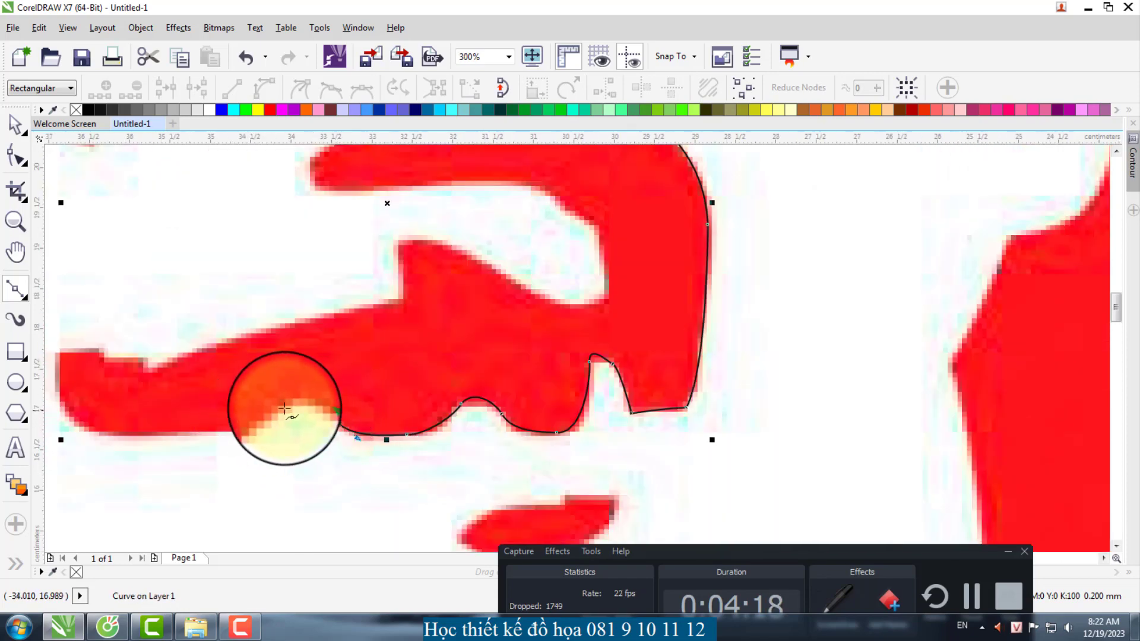
scroll(206, 428, down, 2)
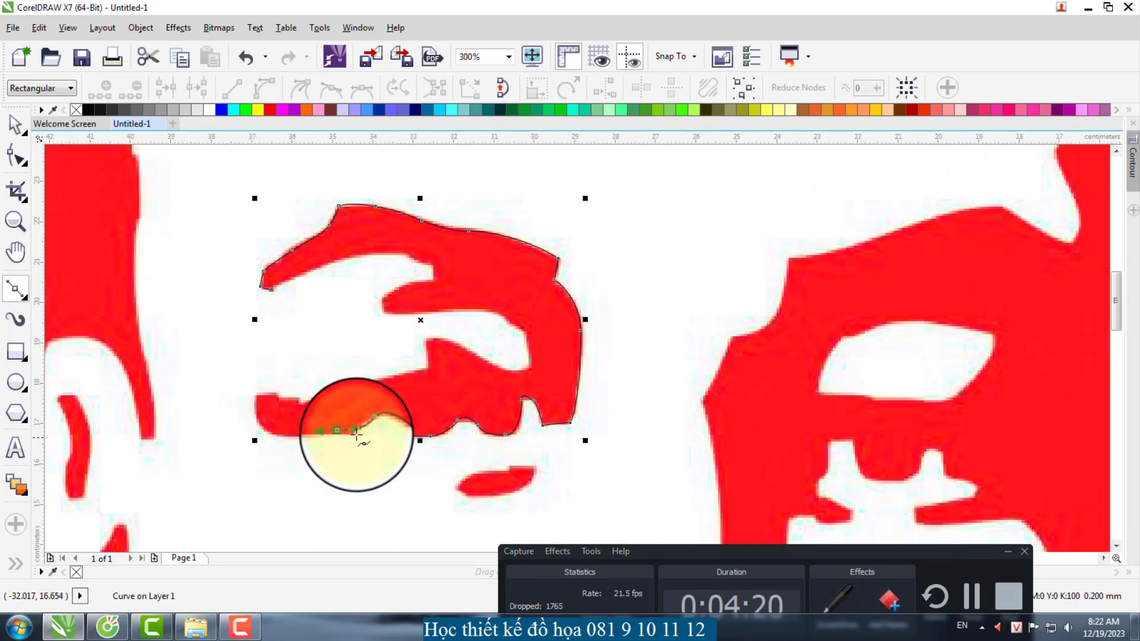
scroll(274, 419, up, 2)
Step: Carry the Bezier outline around the lower lid's outer end and back along its upper edge to the raised corner
drag(244, 414, 374, 366)
drag(588, 319, 583, 268)
key(c)
click(581, 260)
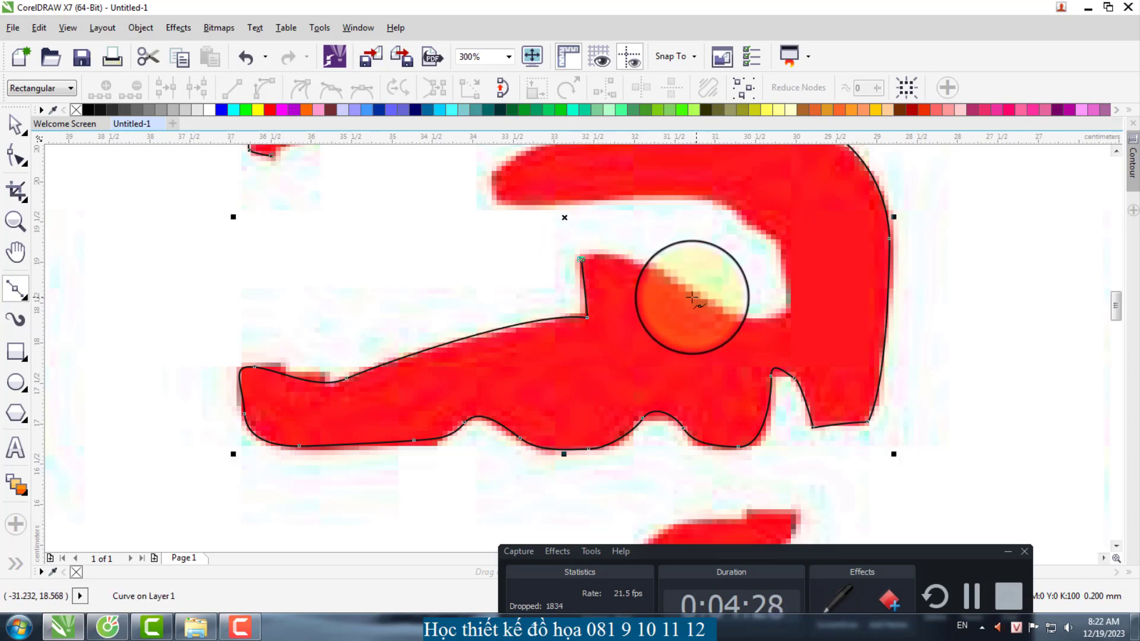
Step: Trace the white eye opening with Bezier curves around its inner corner and back to the upper lid's rounded tip
drag(692, 296, 786, 279)
drag(773, 239, 764, 230)
scroll(667, 312, down, 1)
scroll(717, 236, up, 1)
drag(667, 275, 567, 276)
drag(445, 266, 456, 239)
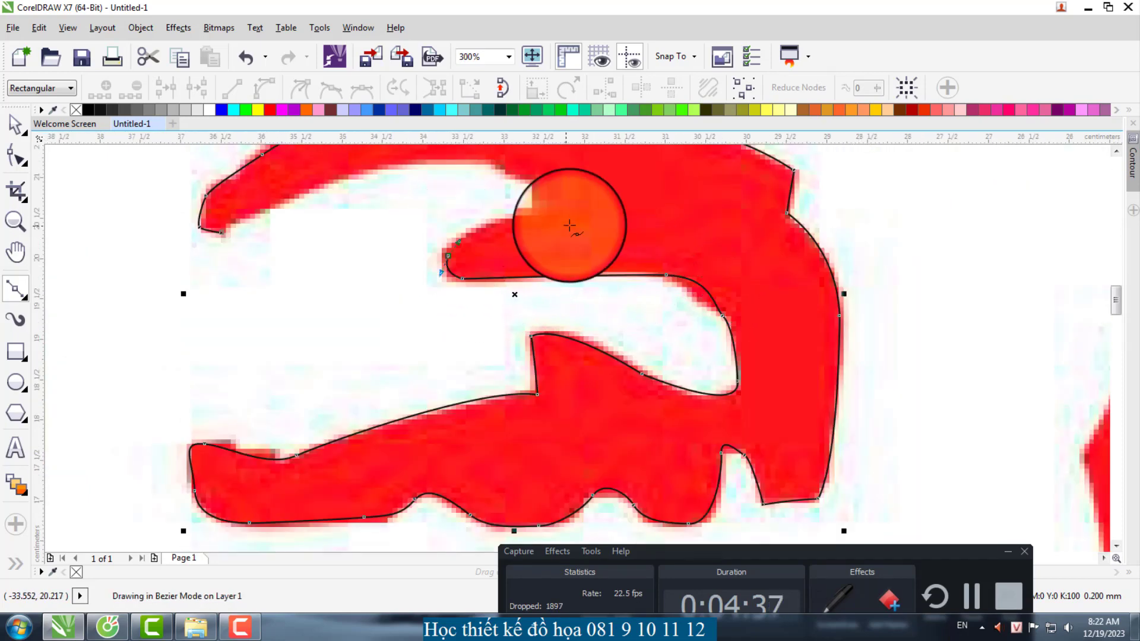
Step: Finish the eye outline, about 8 by 5.8 cm, along the brow's underside back to its starting tip, and undo the last change
drag(545, 216, 479, 153)
key(c)
click(546, 217)
scroll(505, 152, up, 1)
scroll(500, 155, down, 1)
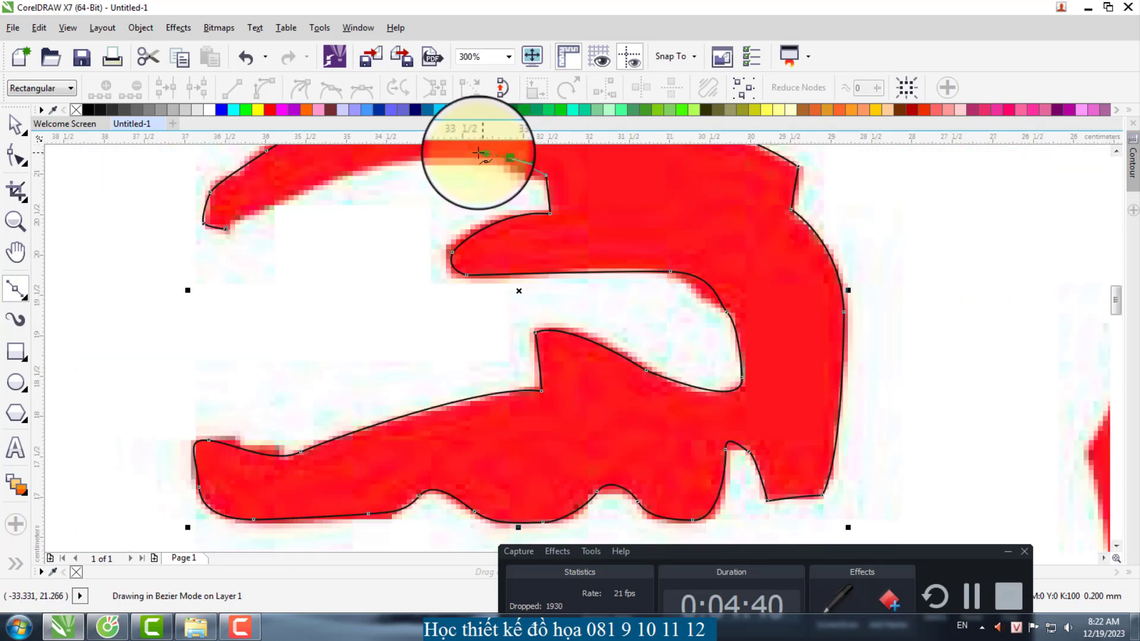
drag(224, 228, 139, 313)
scroll(331, 173, up, 1)
key(space)
scroll(223, 347, down, 4)
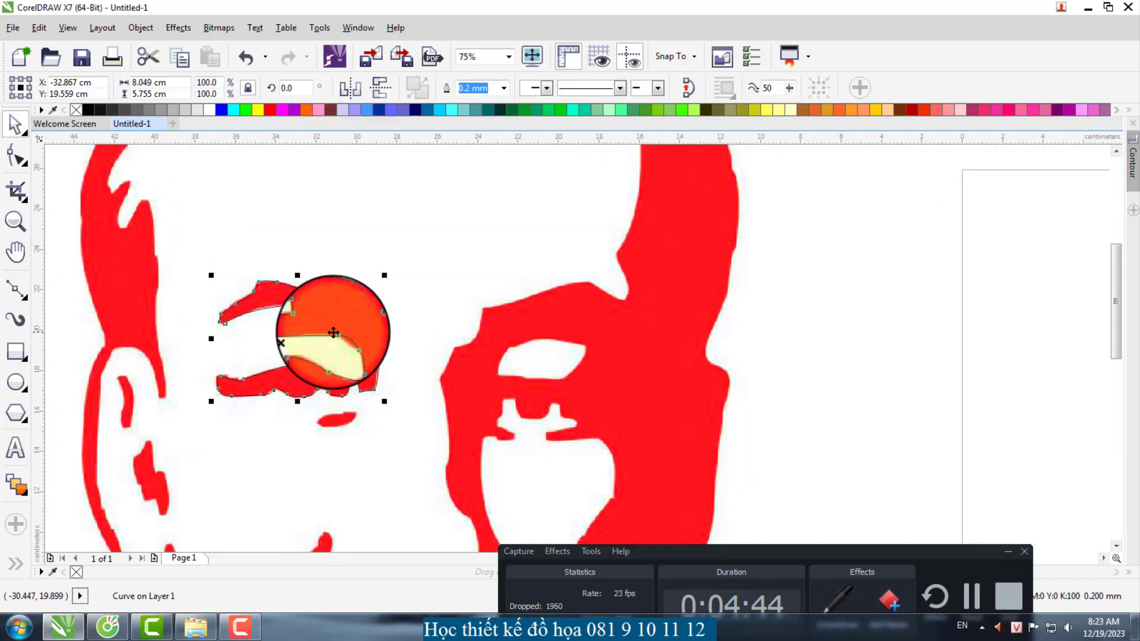
key(ctrl+z)
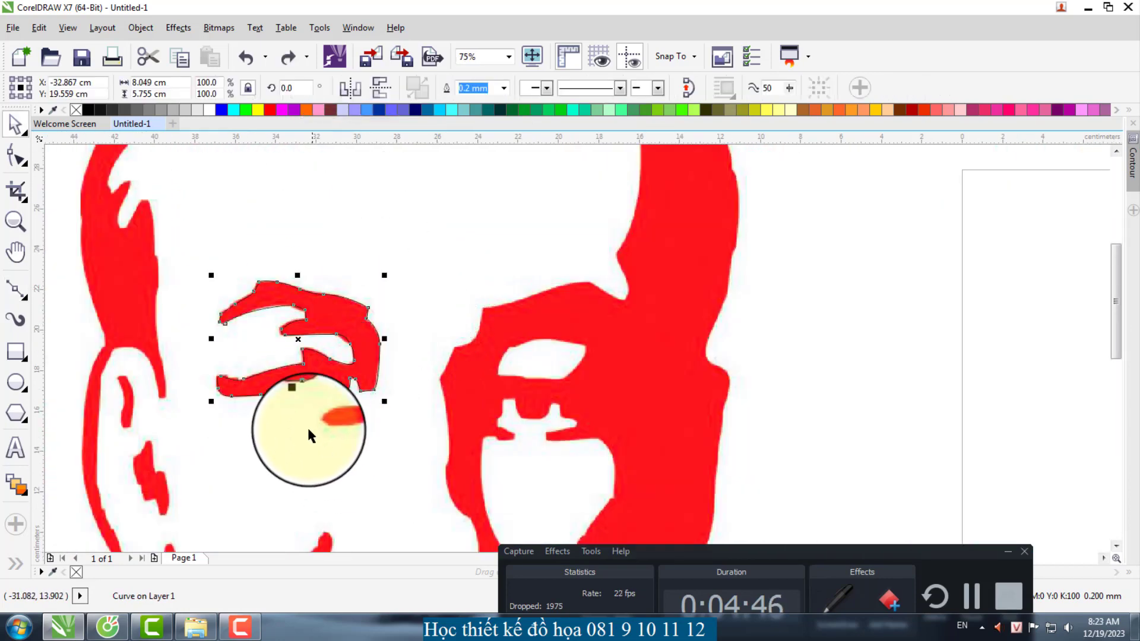
Step: Trace the small fold below the eye as a closed Bezier shape about 1.9 by 0.7 cm, and select it together with the eye outline
scroll(383, 435, up, 4)
key(space)
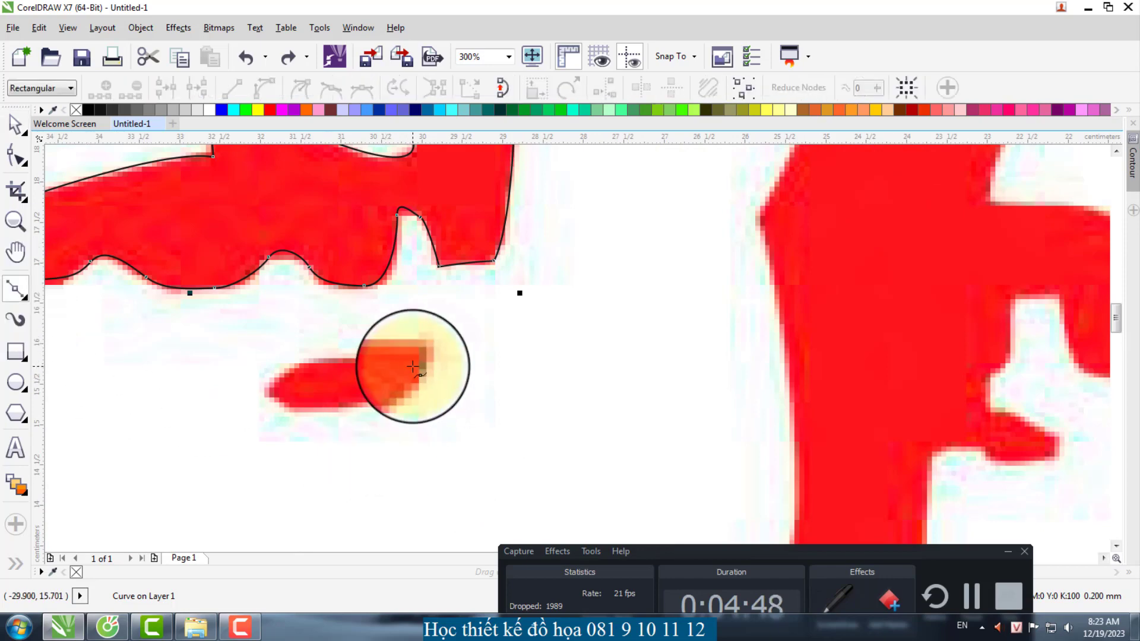
click(425, 349)
drag(373, 357, 336, 366)
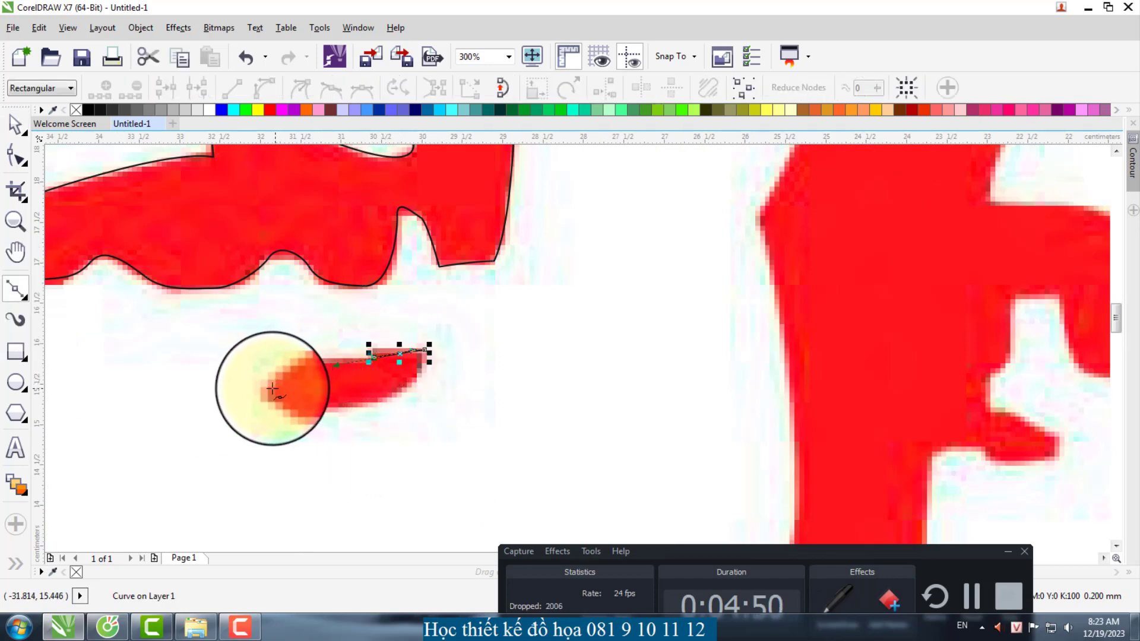
mouse_move(270, 389)
mouse_down()
mouse_move(258, 409)
mouse_move(282, 405)
mouse_up()
key(c)
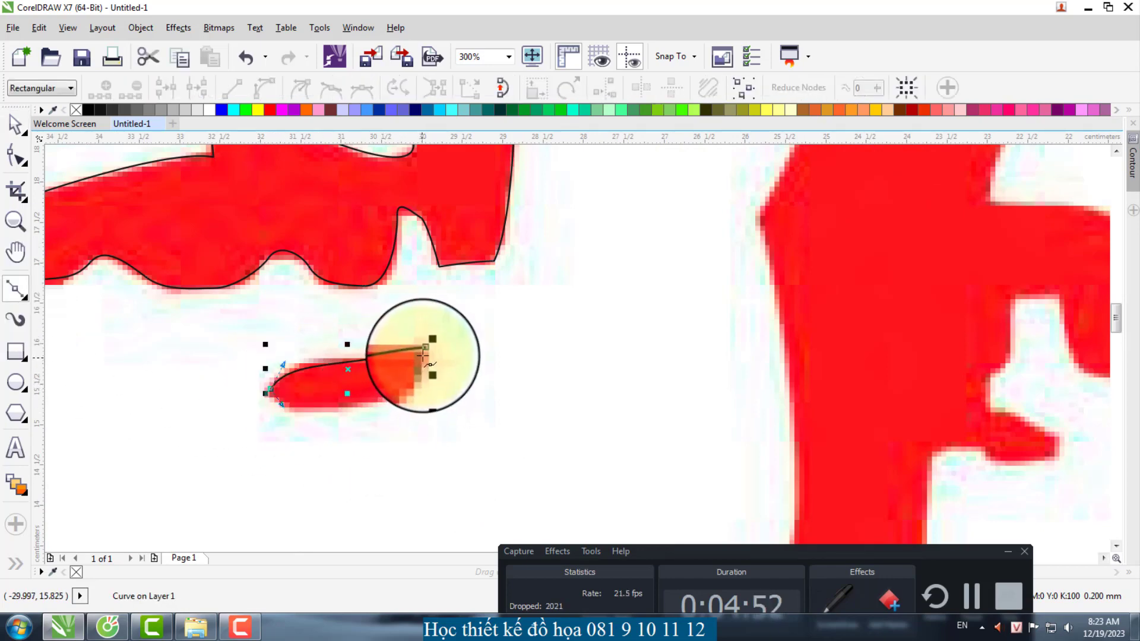
click(424, 349)
key(space)
scroll(257, 366, down, 4)
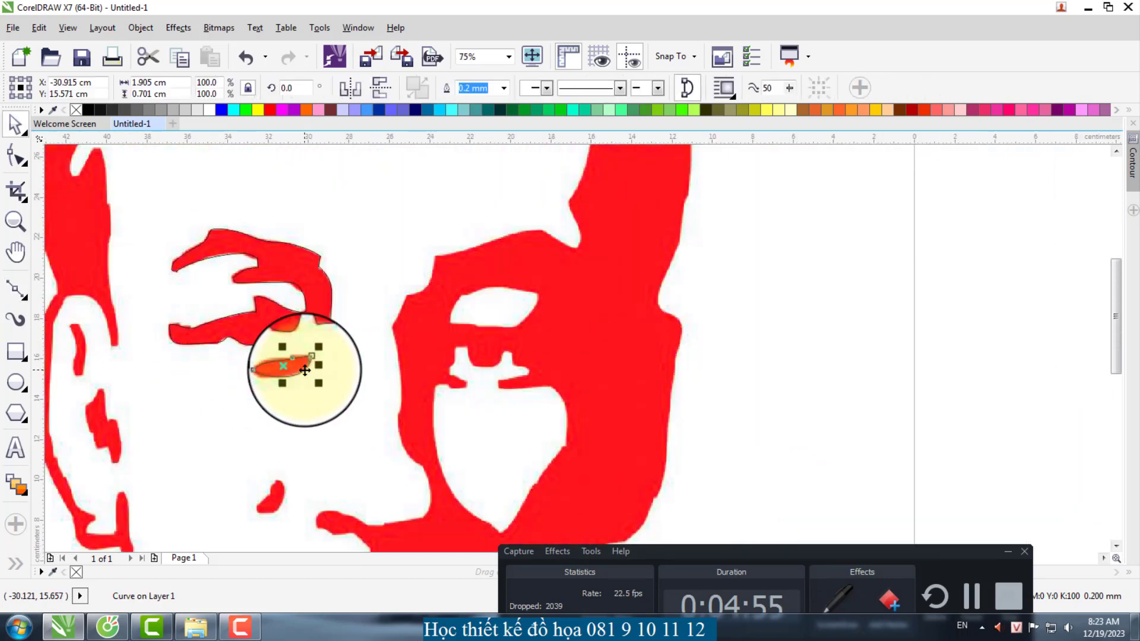
scroll(305, 371, down, 2)
scroll(331, 433, up, 2)
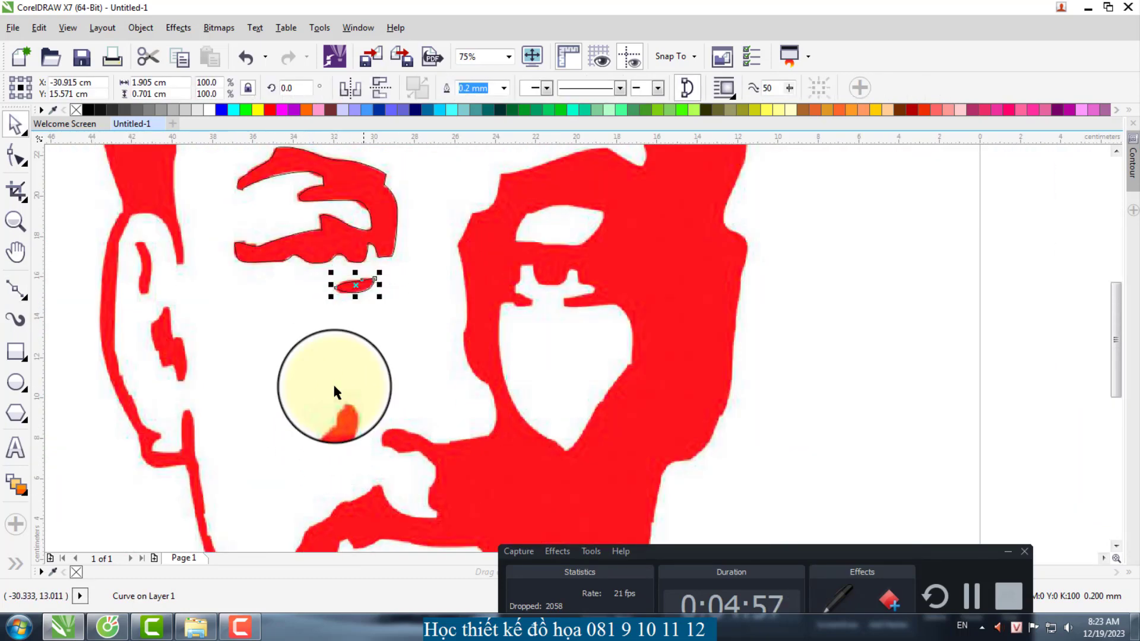
shift+click(362, 235)
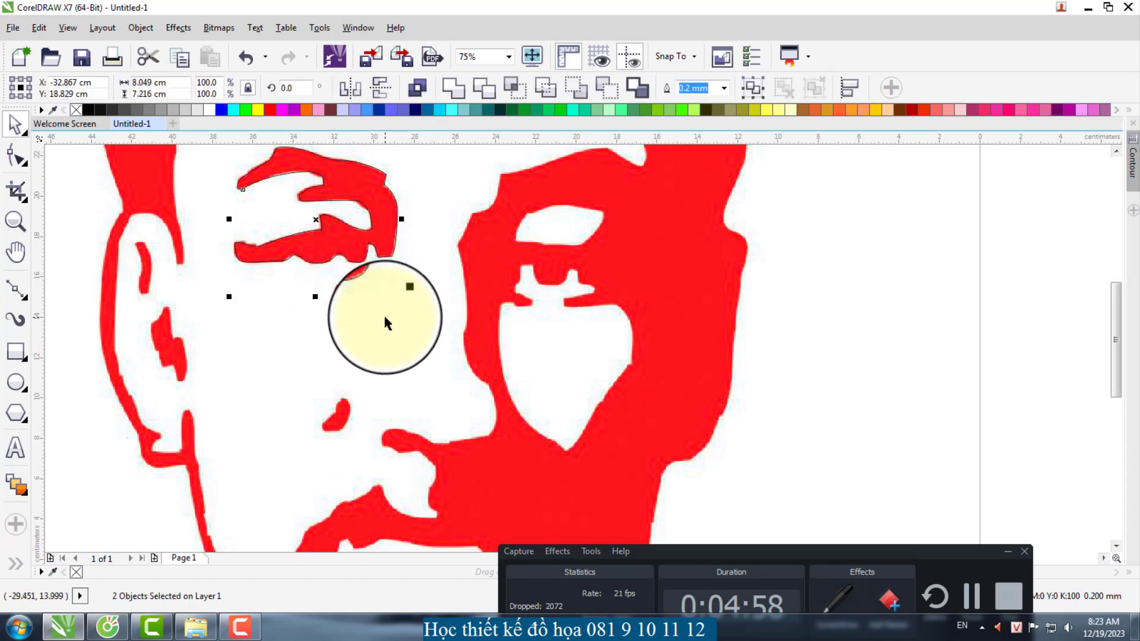
Step: Trace the small nostril patch below the eye as a closed Bezier shape about 1.3 by 1.6 cm
scroll(333, 433, up, 4)
click(16, 289)
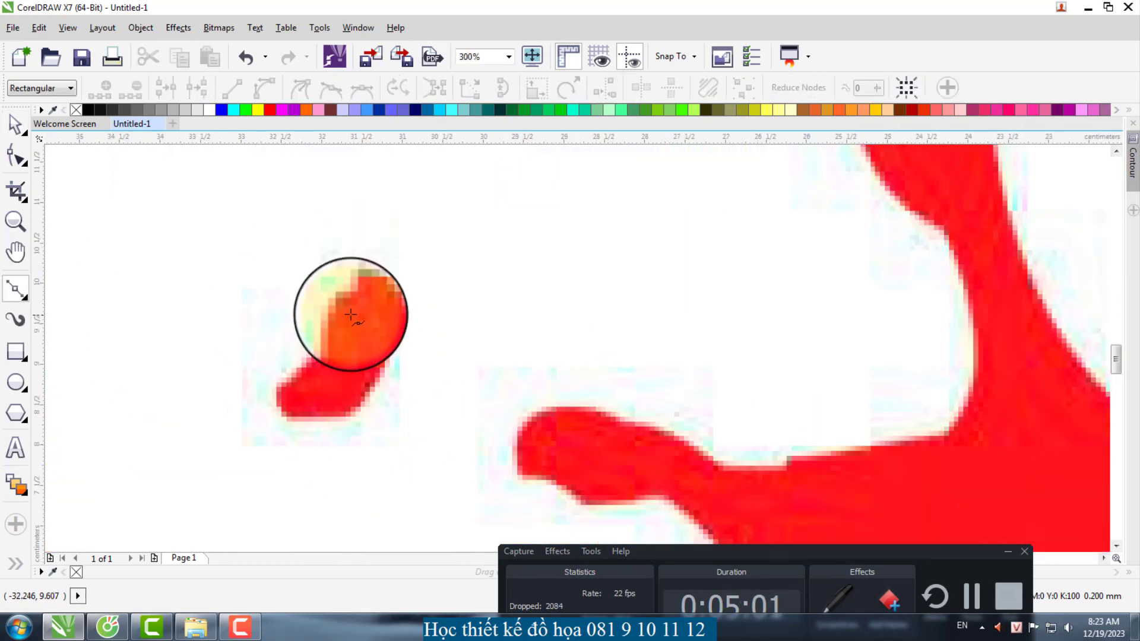
drag(355, 290, 324, 347)
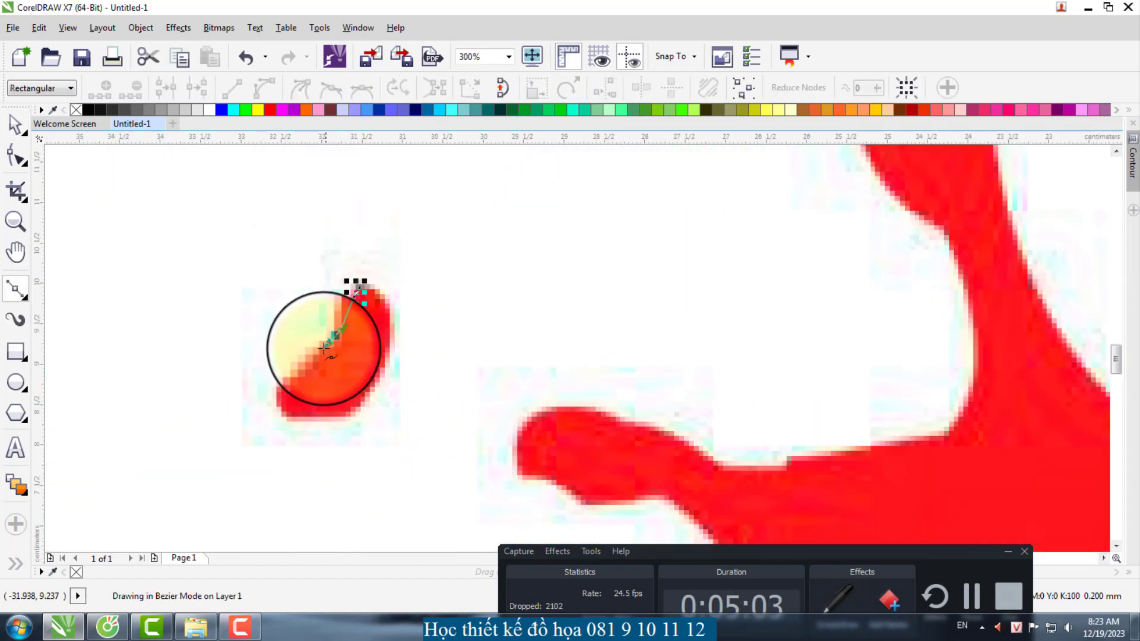
drag(276, 393, 379, 365)
click(360, 288)
key(space)
scroll(300, 347, down, 2)
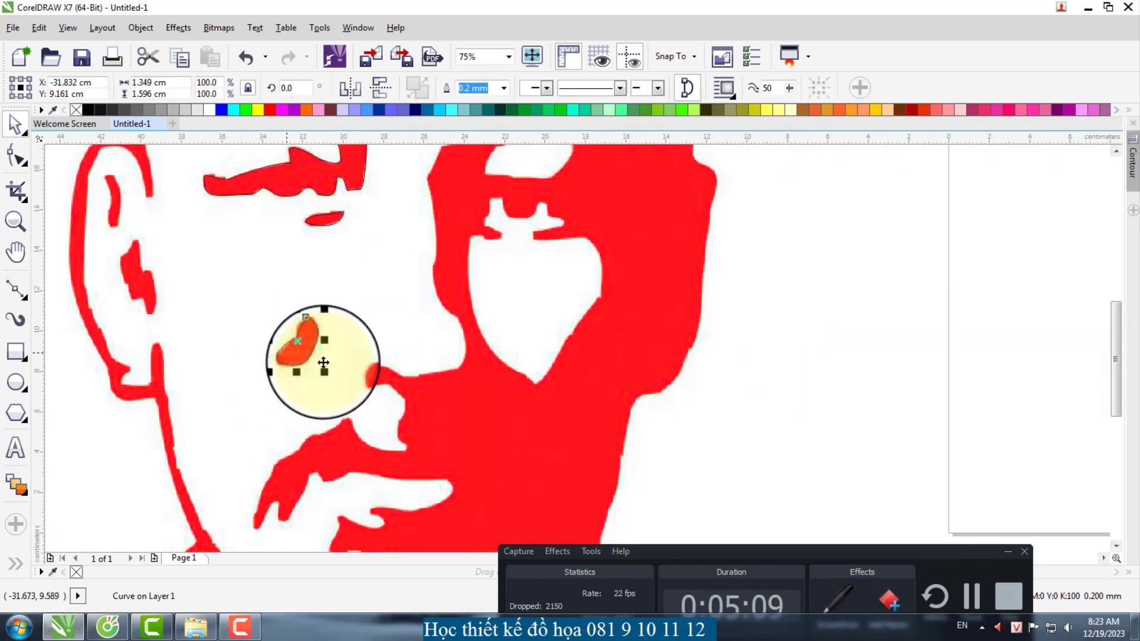
Step: Start a Bezier outline at the shaded side's brow corner and trace the brow's top edge to the point at the hairline
scroll(423, 432, down, 1)
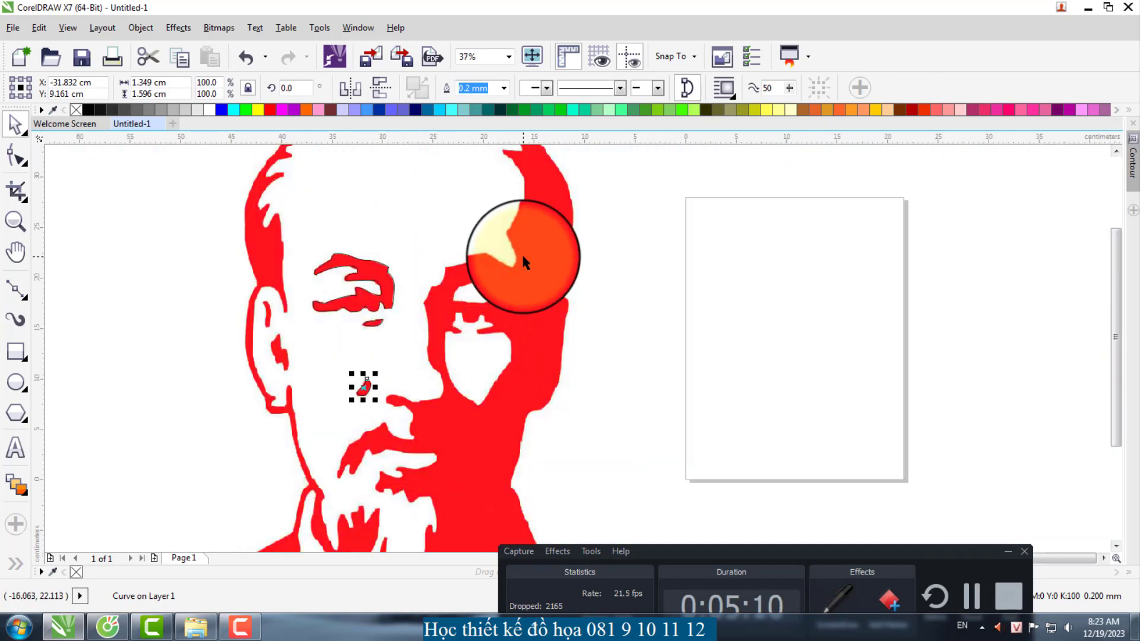
scroll(497, 282, up, 1)
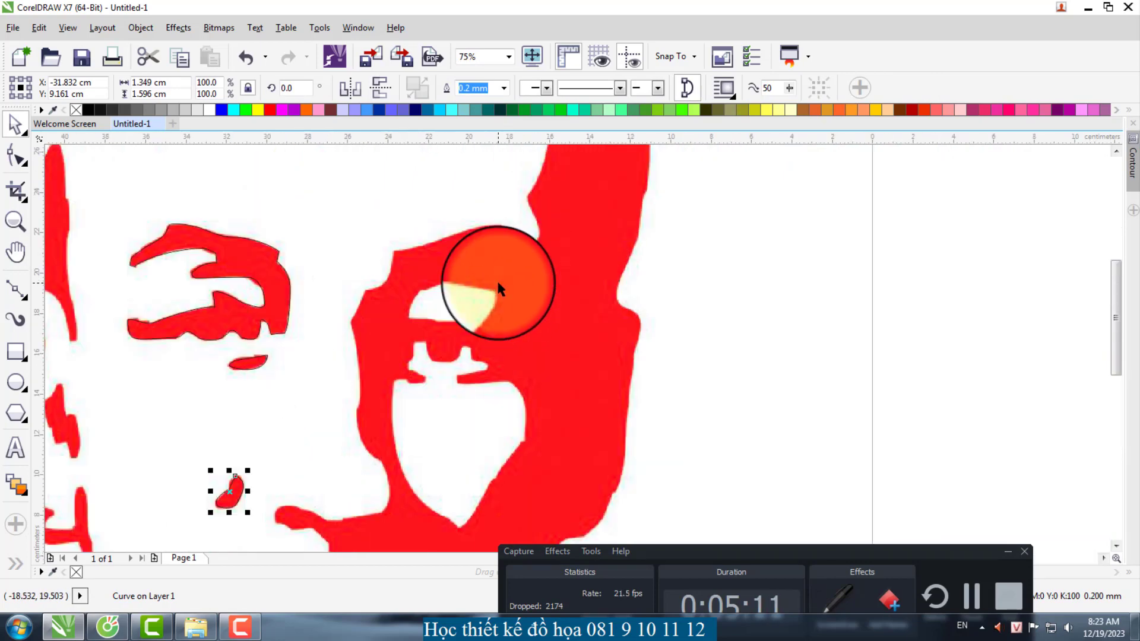
click(17, 290)
scroll(452, 224, up, 1)
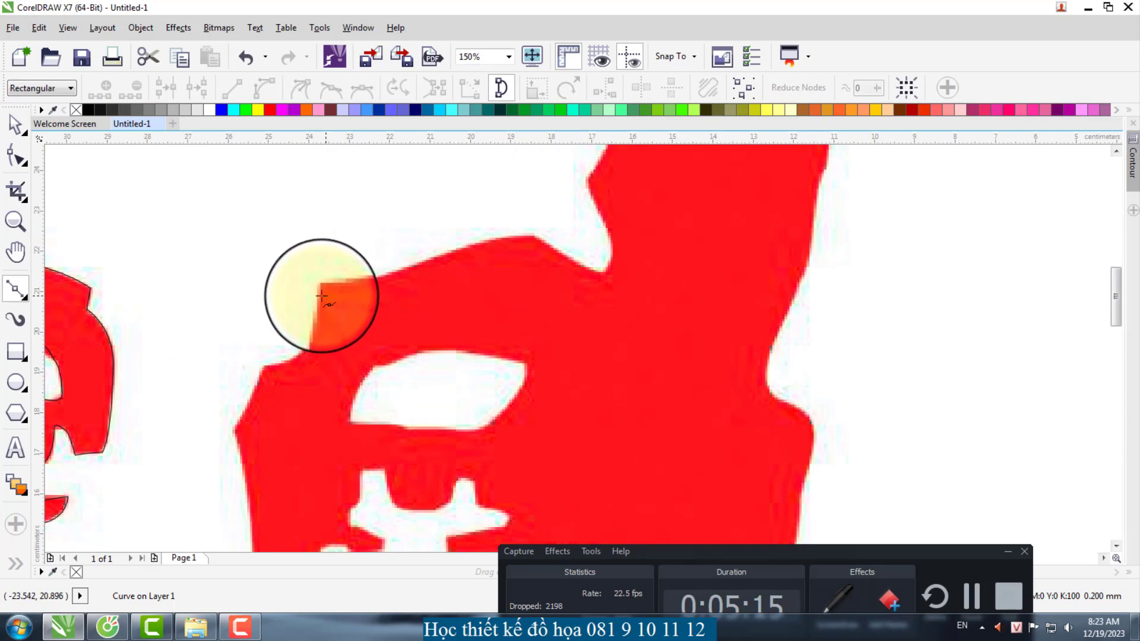
click(323, 288)
drag(461, 252, 600, 208)
scroll(471, 315, down, 1)
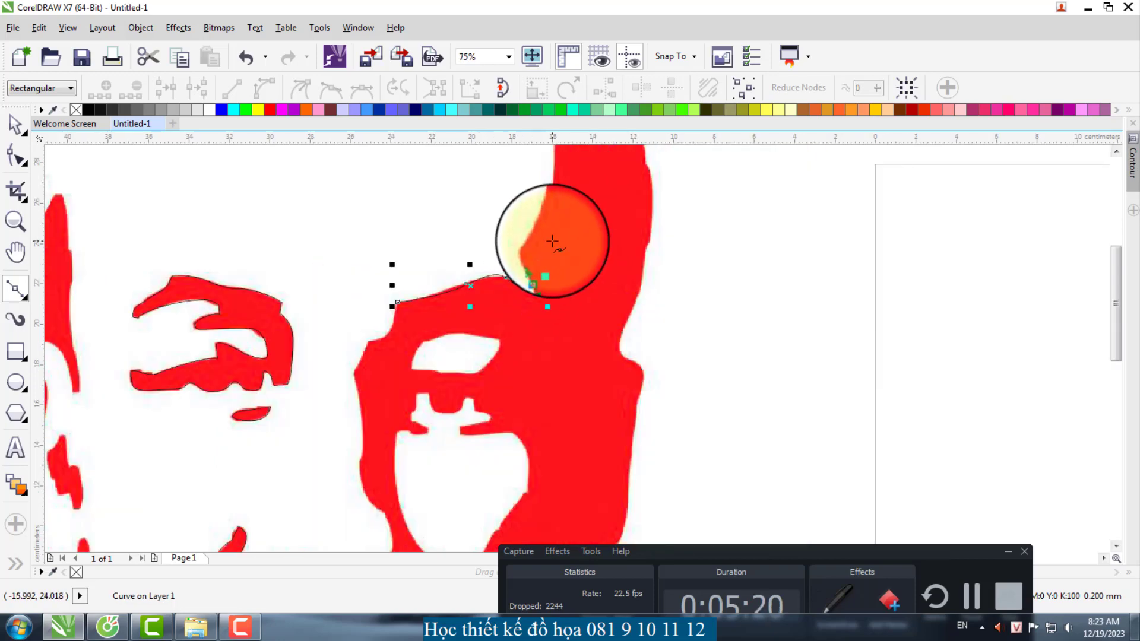
scroll(551, 240, up, 1)
scroll(506, 259, down, 1)
scroll(510, 241, up, 1)
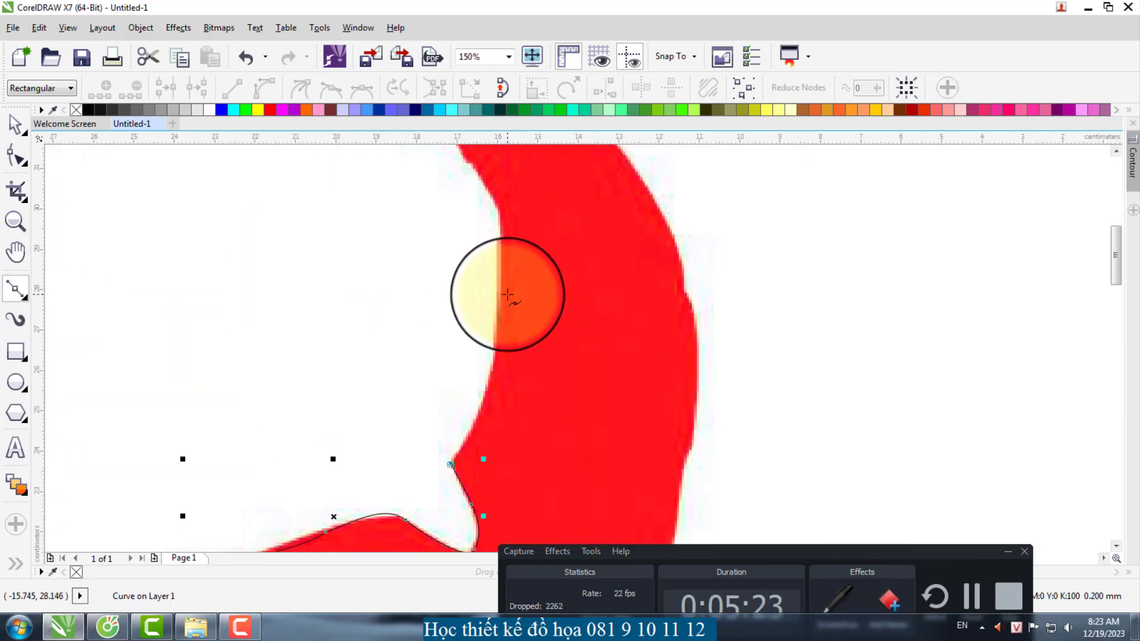
Step: Continue the Bezier outline up the hair's inner edge and around the small pointed spur at the temple
drag(503, 291, 502, 223)
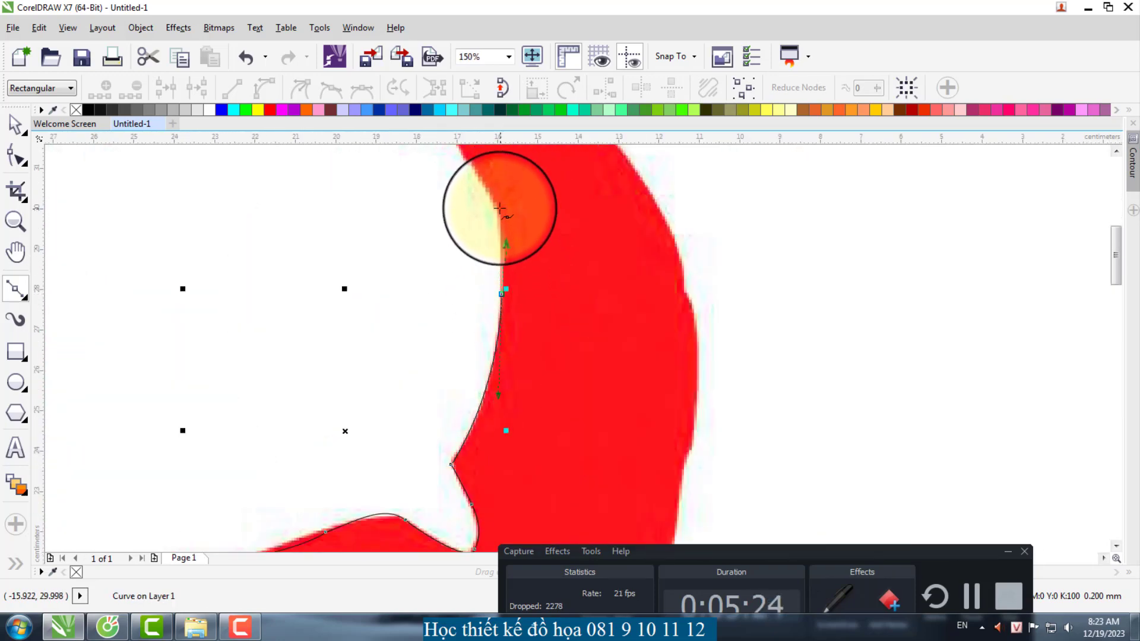
scroll(531, 318, down, 1)
scroll(531, 317, down, 1)
scroll(516, 280, up, 3)
drag(516, 377, 565, 343)
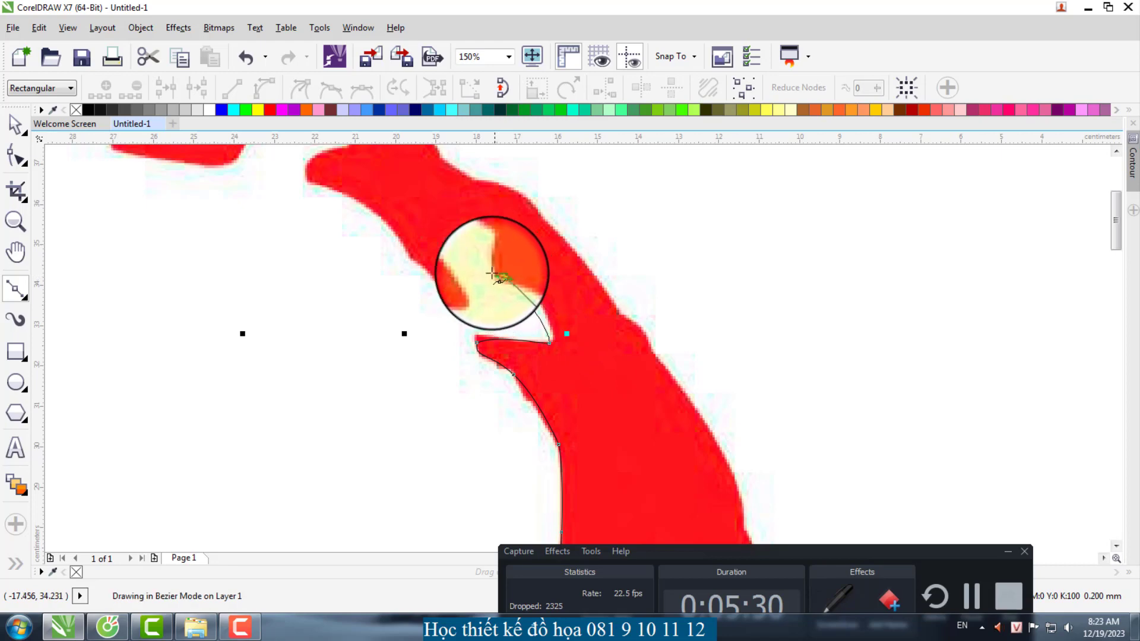
Step: Trace the rounded notch above the spur, the narrow lock beside it and the hairline's lower edge up to the blunt lobe
scroll(488, 194, up, 1)
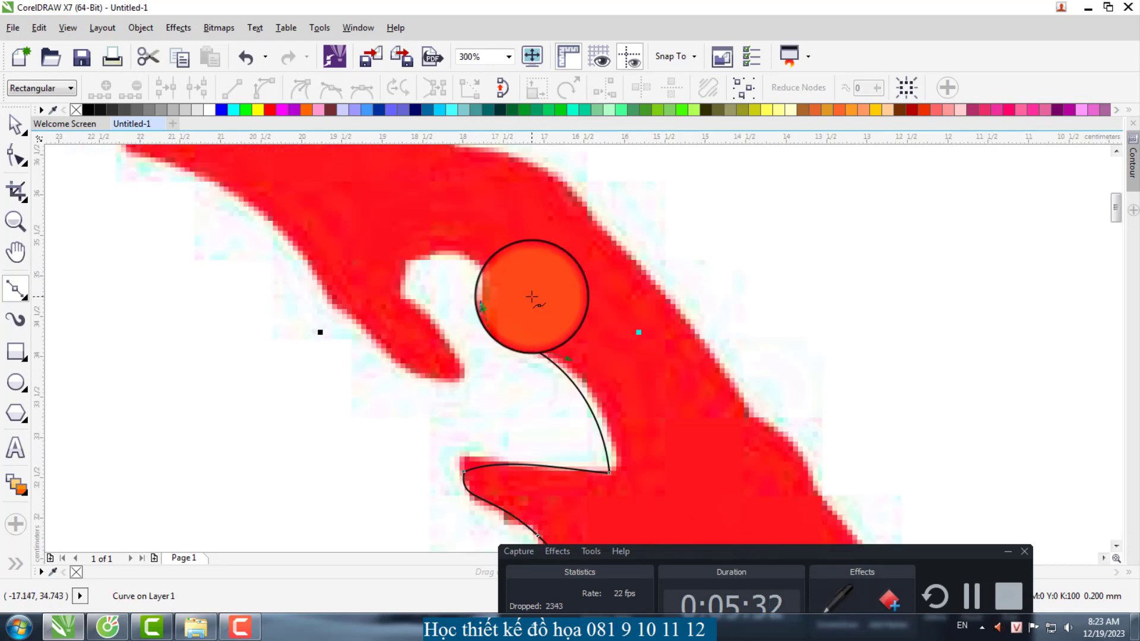
drag(469, 251, 467, 249)
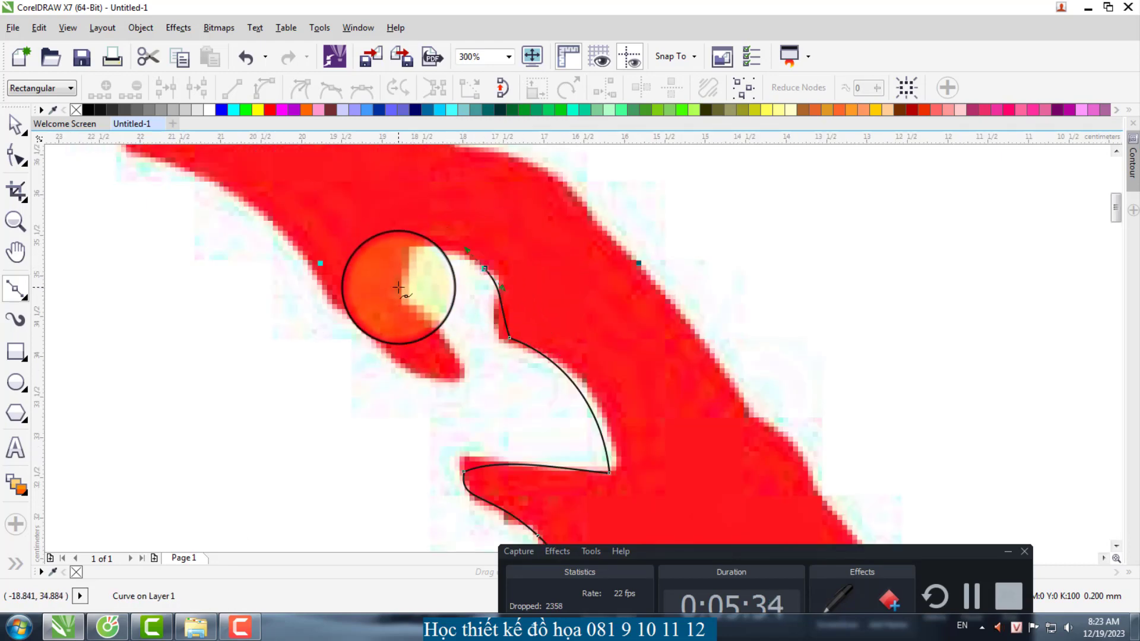
drag(406, 289, 320, 295)
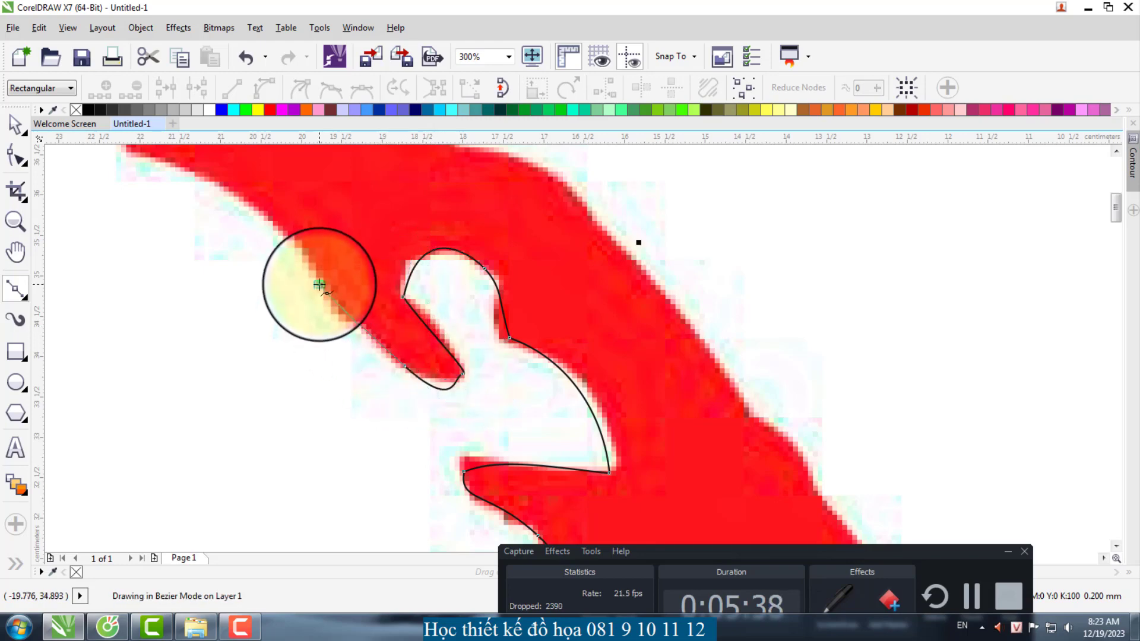
scroll(665, 414, down, 1)
scroll(378, 277, up, 2)
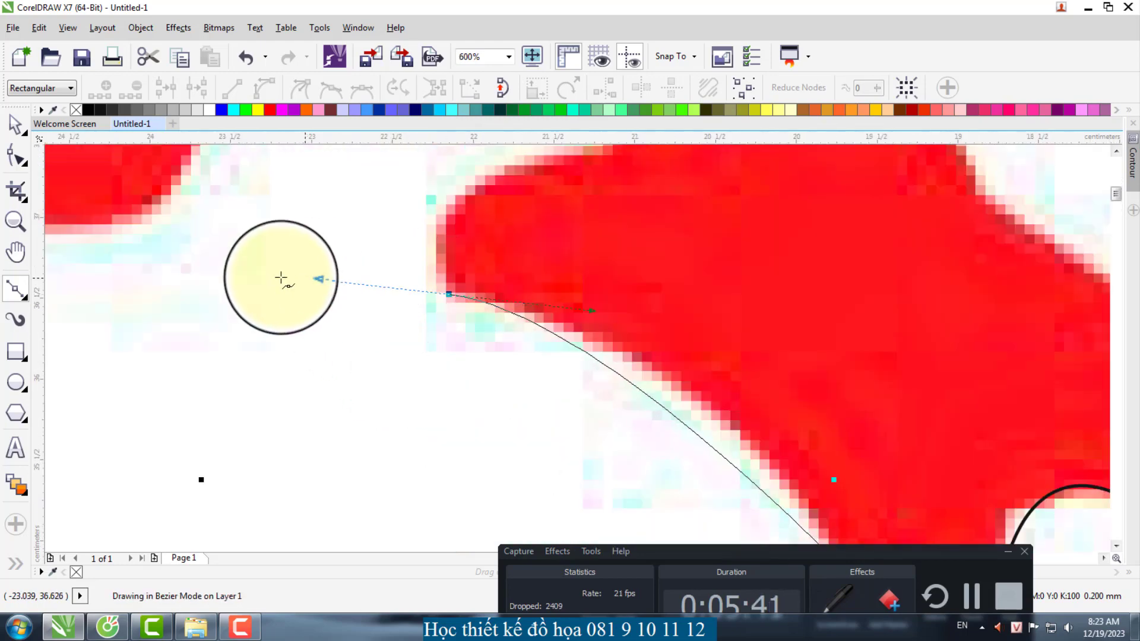
scroll(446, 247, down, 3)
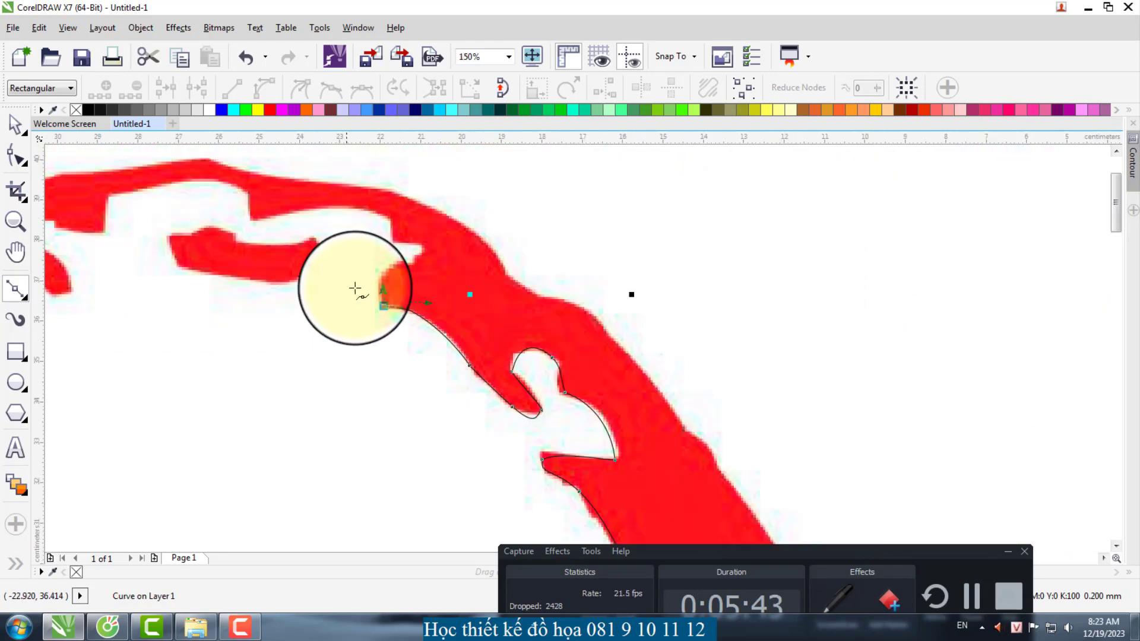
Step: Trace around the blunt lobe, into the pointed notch above it and up to the start of the wide arch
scroll(387, 267, up, 3)
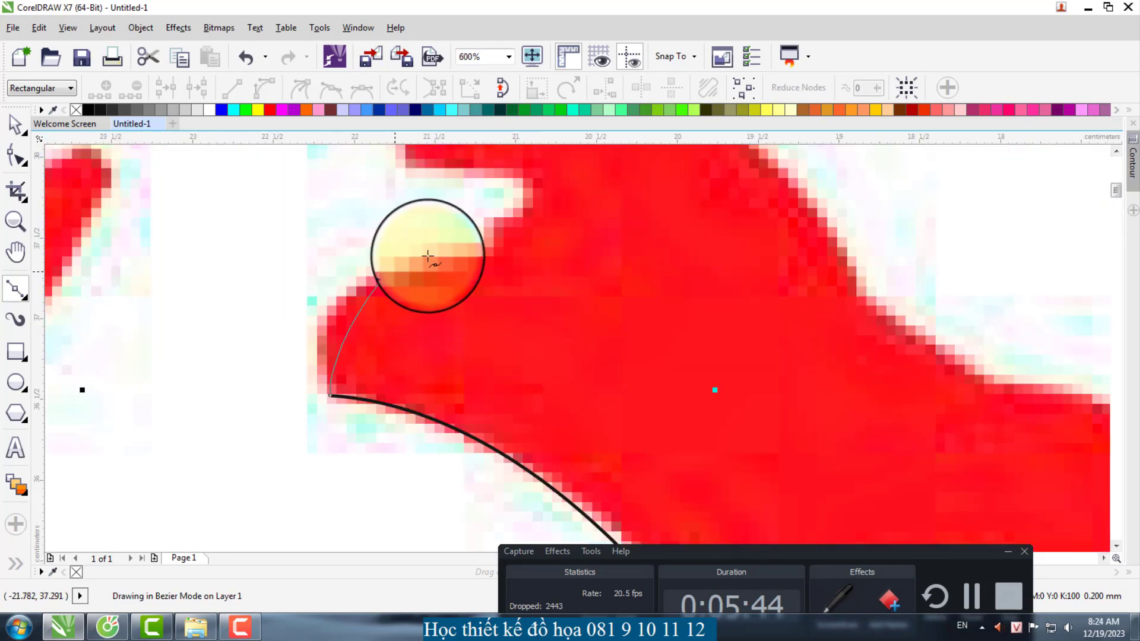
drag(516, 186, 516, 191)
drag(498, 198, 443, 189)
scroll(500, 266, down, 1)
scroll(433, 188, up, 2)
drag(498, 320, 496, 307)
drag(481, 239, 472, 203)
scroll(511, 331, down, 2)
scroll(494, 267, up, 1)
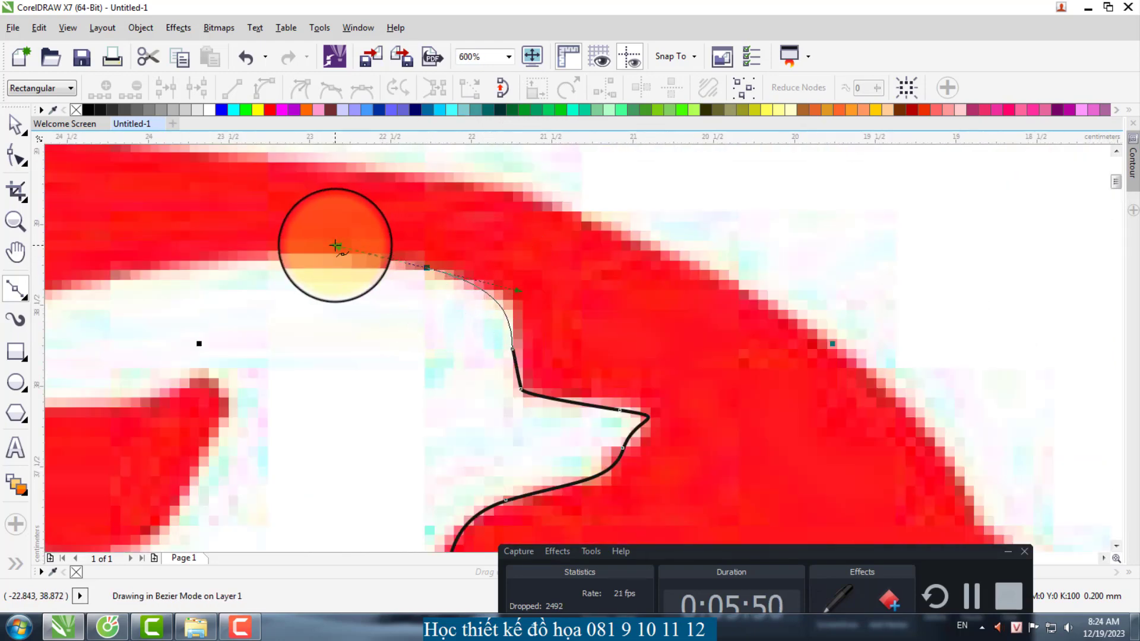
Step: Trace the hairline's two arches above the isolated forehead patch, including the upright edges at their ends
scroll(336, 246, down, 2)
scroll(509, 297, up, 2)
drag(395, 272, 265, 316)
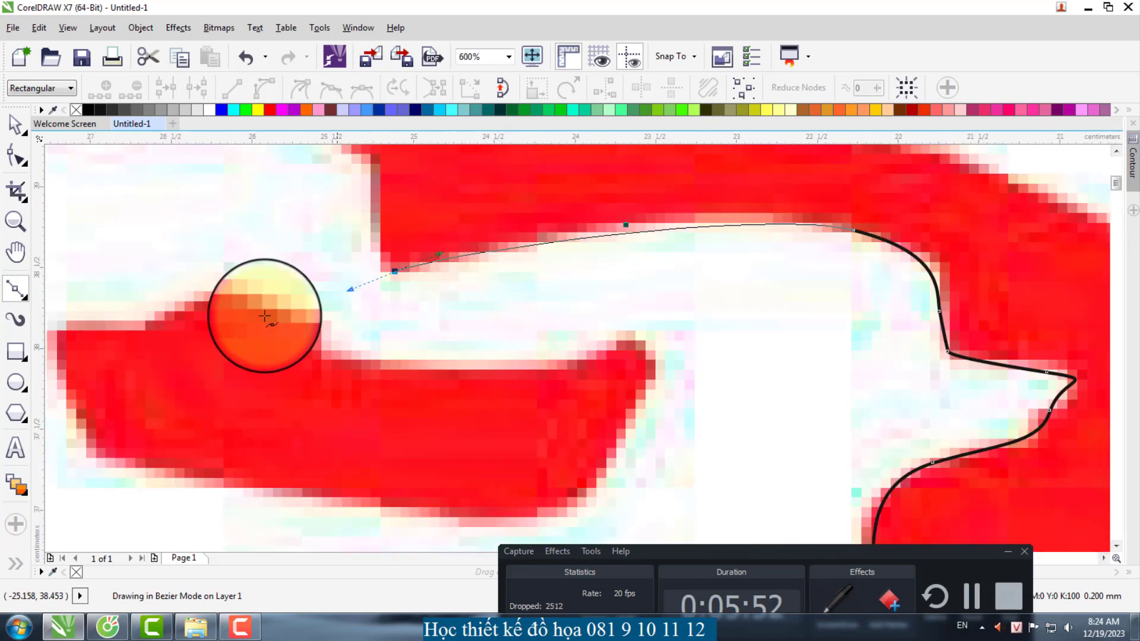
scroll(445, 339, down, 1)
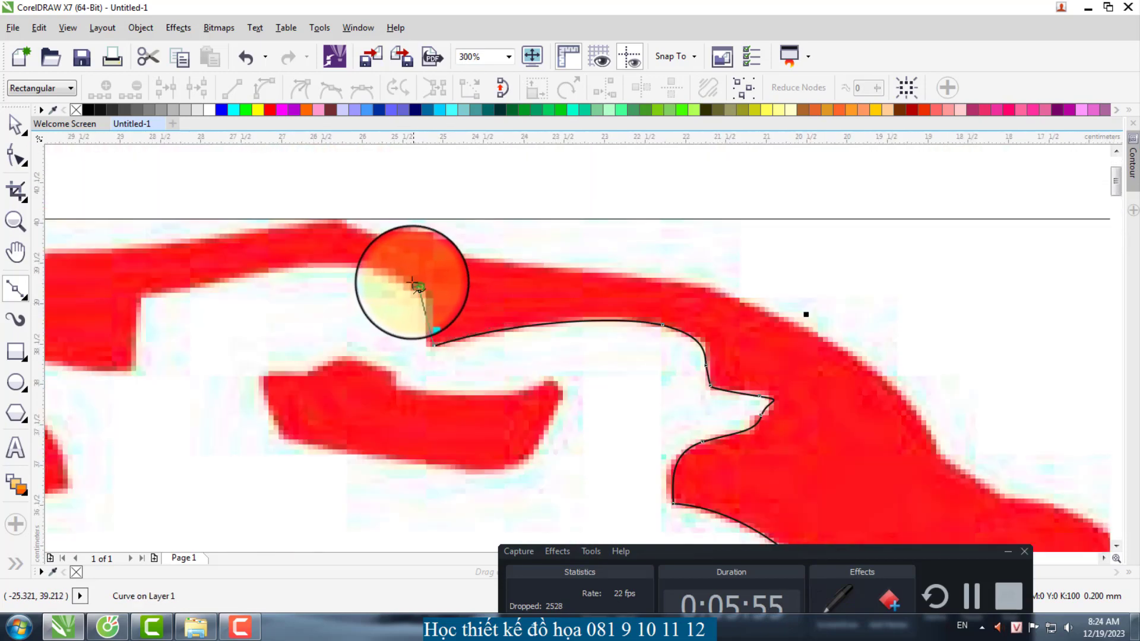
scroll(415, 285, down, 2)
scroll(285, 304, up, 2)
drag(286, 302, 276, 371)
click(275, 374)
scroll(613, 381, down, 1)
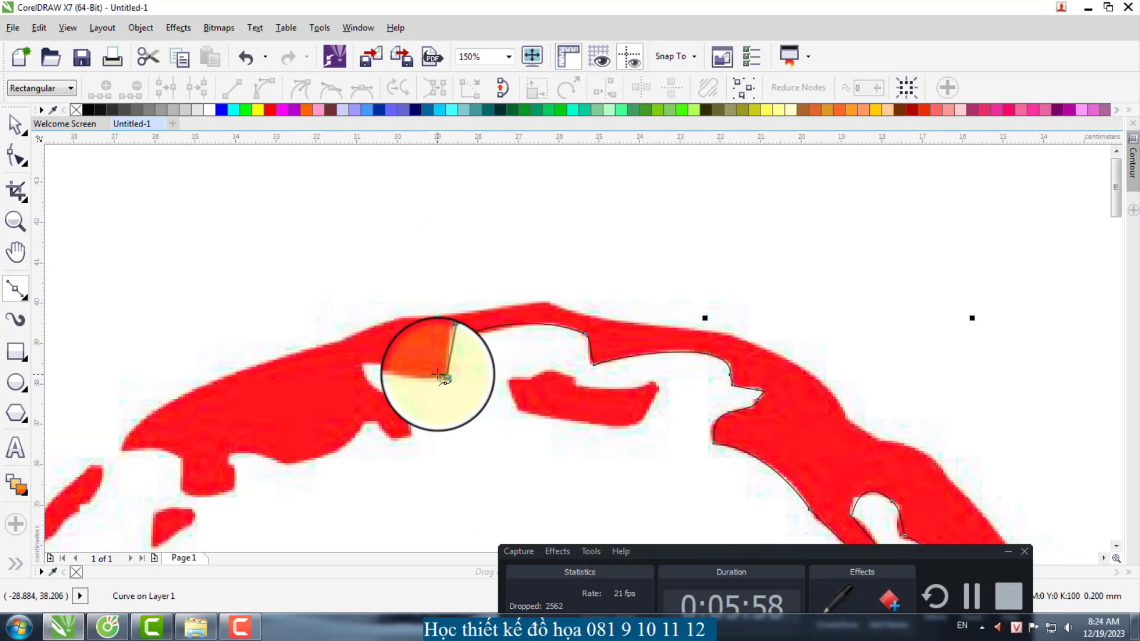
Step: Trace the narrow notch past the second arch, the slanted lock and the hair's wavy lower edge to the square tuft
scroll(439, 375, up, 2)
drag(365, 368, 298, 344)
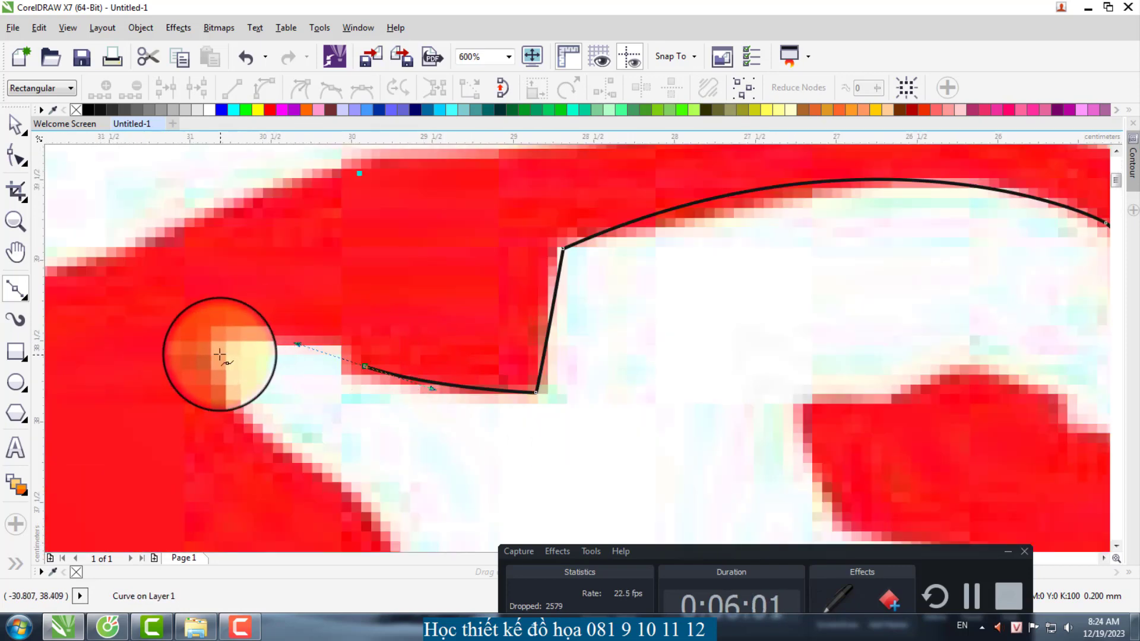
scroll(226, 402, down, 2)
scroll(294, 323, up, 1)
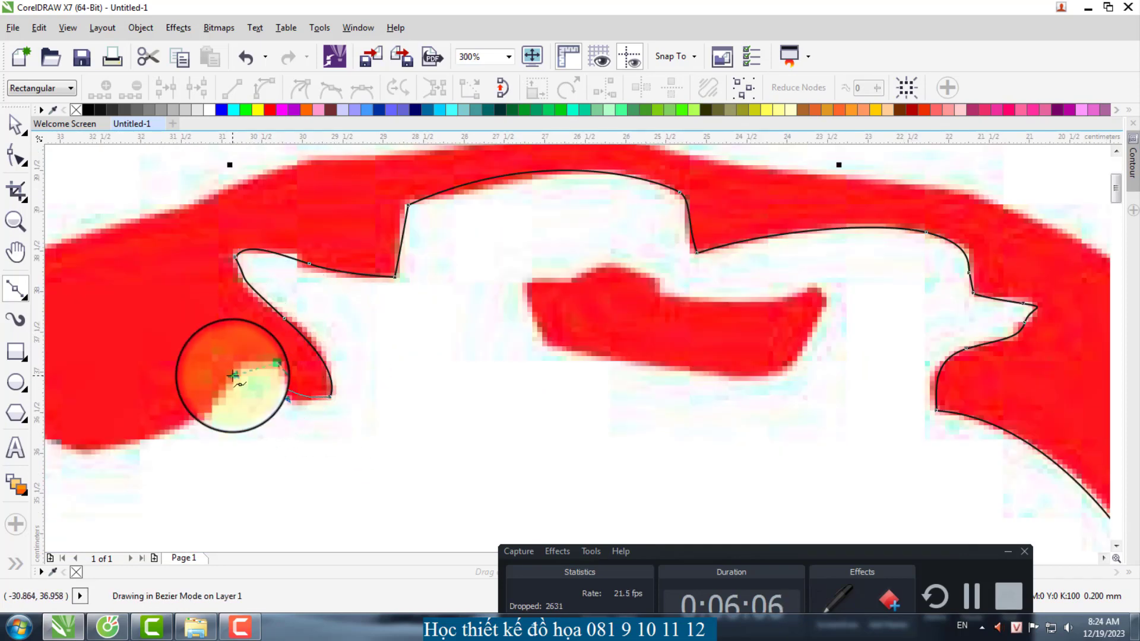
scroll(214, 409, down, 1)
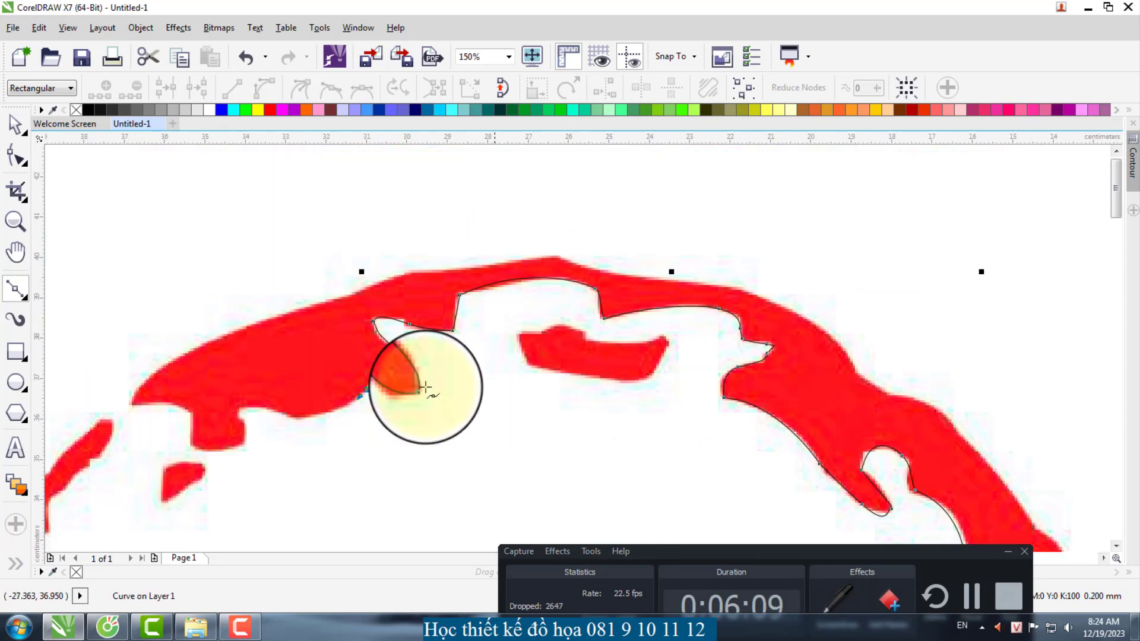
scroll(280, 420, up, 1)
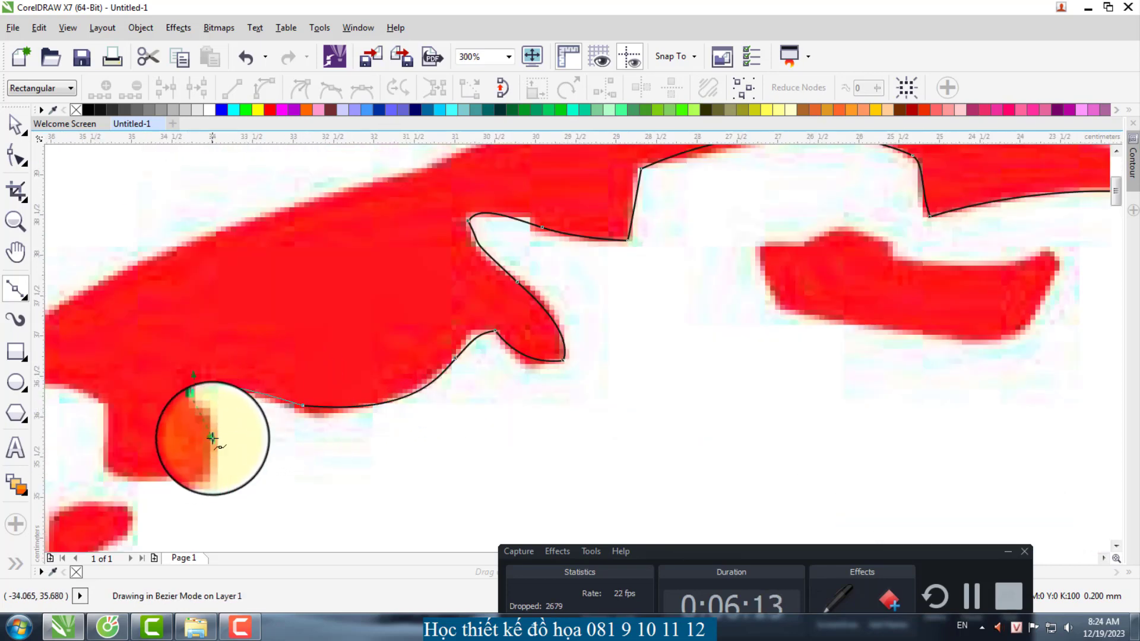
Step: Trace around the square tuft and along the short lower edge to the hair shape's far tip
scroll(285, 436, down, 1)
scroll(297, 445, up, 2)
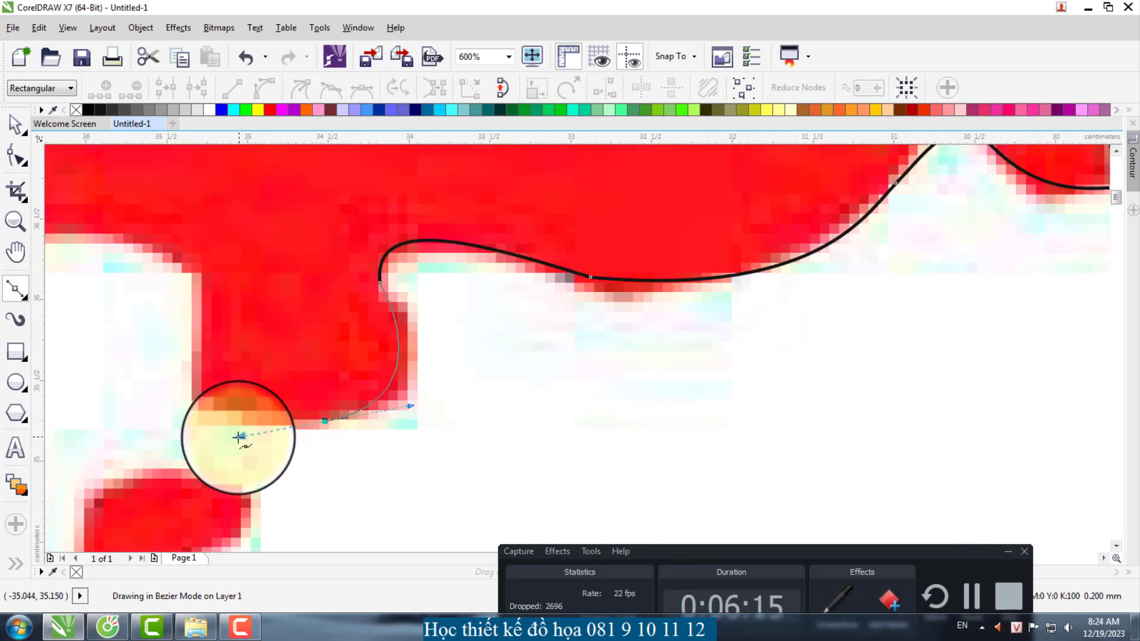
drag(201, 357, 202, 328)
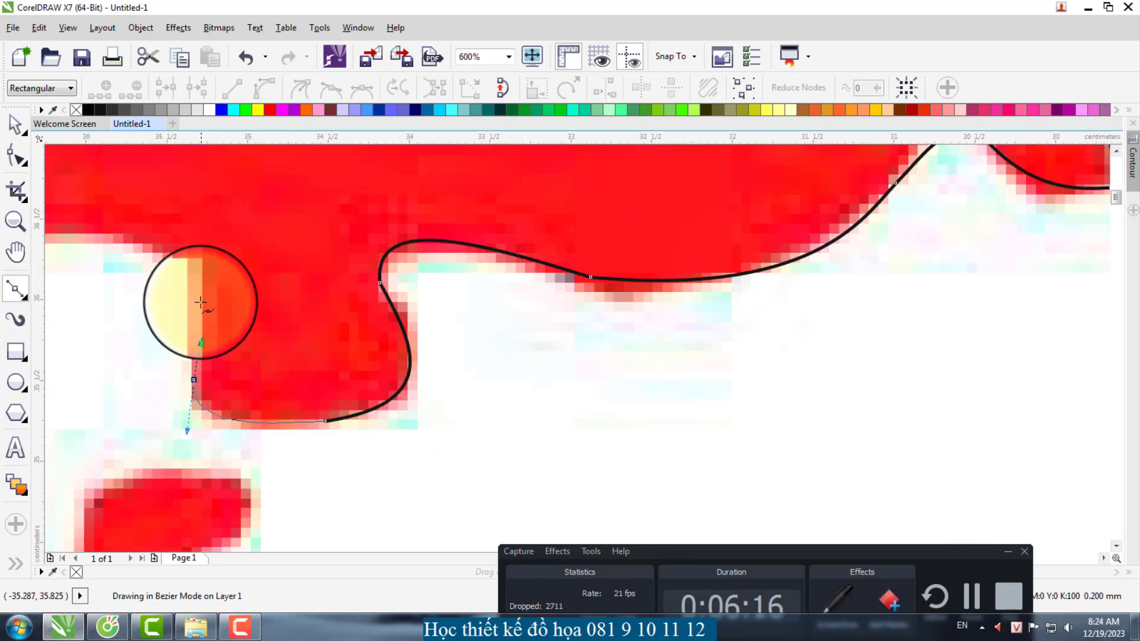
drag(200, 284, 177, 268)
scroll(543, 380, down, 1)
scroll(304, 301, up, 2)
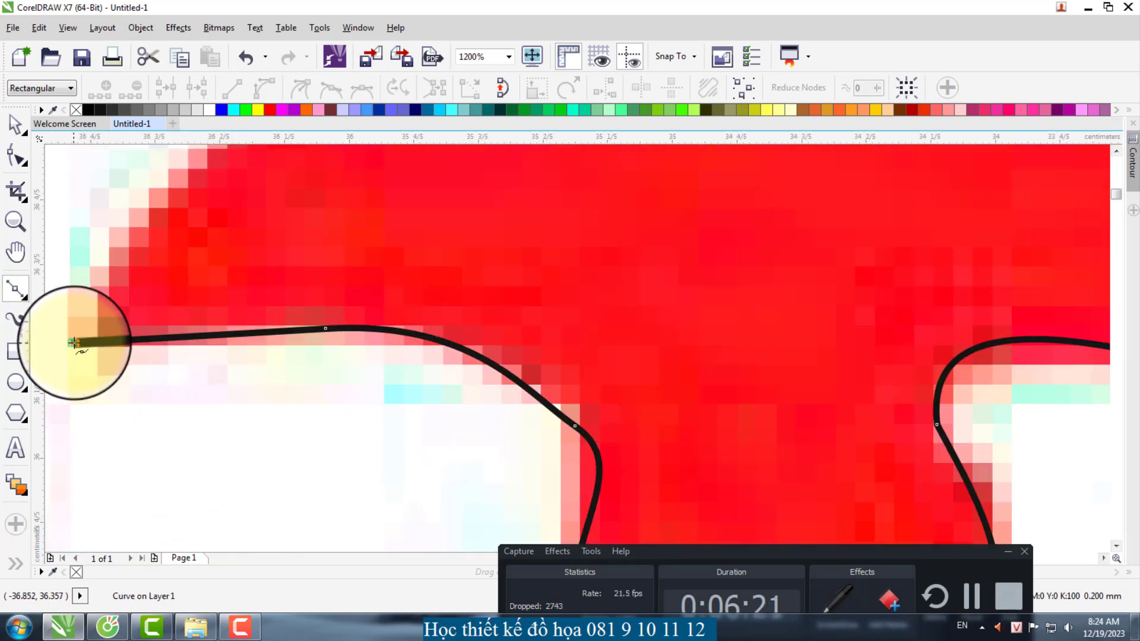
Step: Turn the outline at the far tip and trace the hair's outer edge up to a sharp corner at the crown peak
drag(101, 293, 123, 267)
scroll(228, 338, down, 3)
scroll(361, 293, up, 1)
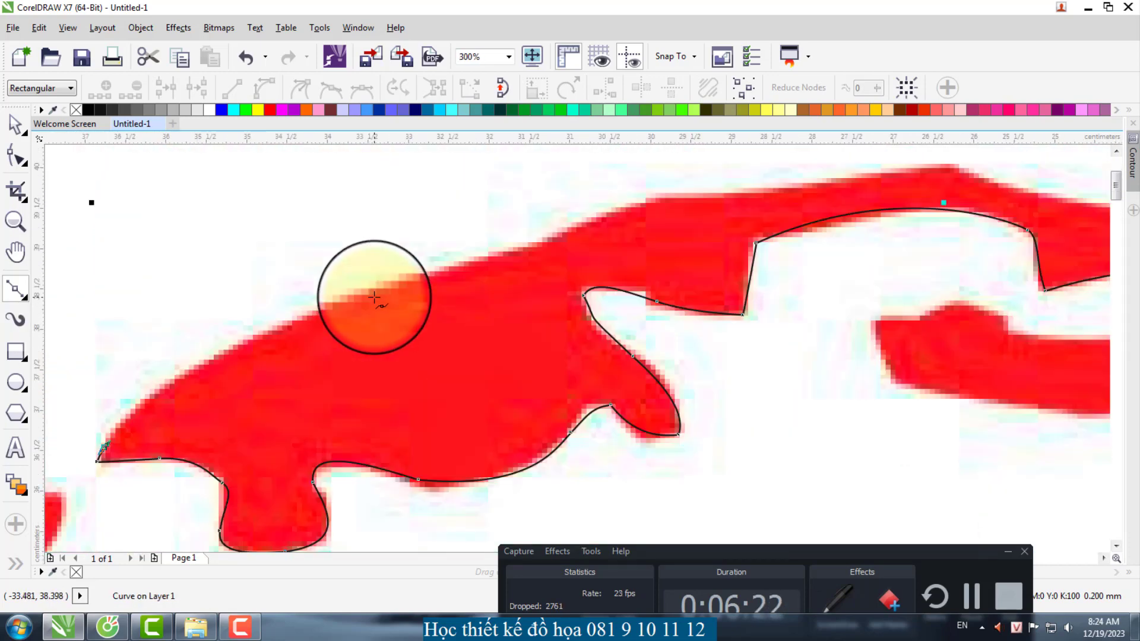
drag(387, 289, 631, 205)
scroll(356, 287, down, 2)
scroll(523, 267, up, 2)
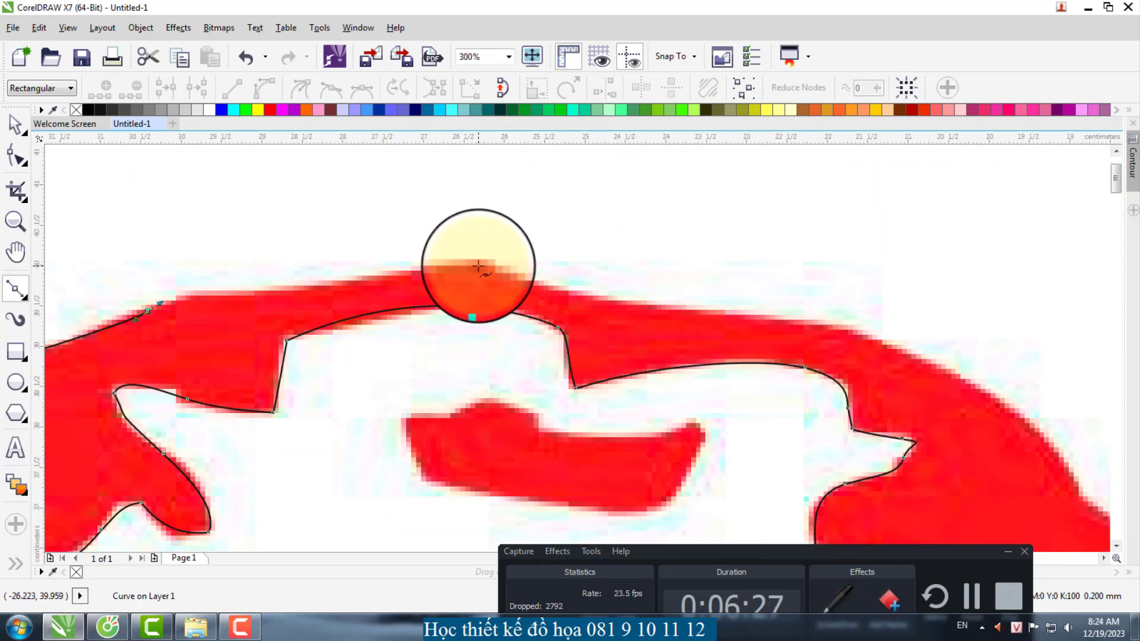
click(479, 265)
key(c)
Step: Trace the hair's outer edge from the crown peak down the shaded side and over the first bump
drag(535, 254, 528, 290)
drag(728, 308, 791, 312)
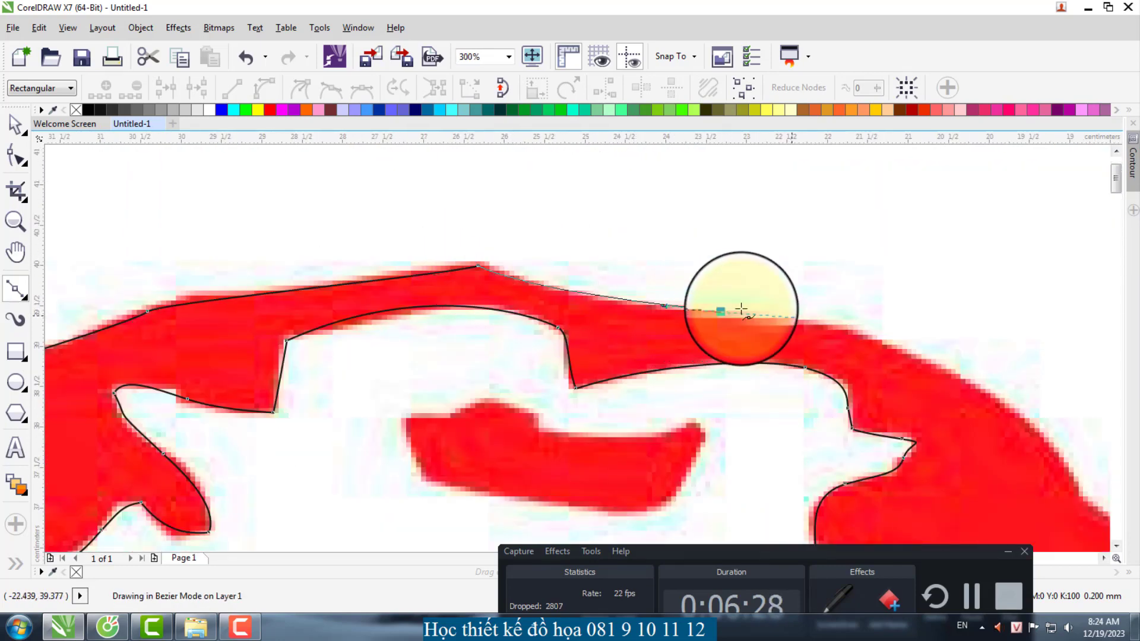
scroll(325, 293, down, 2)
scroll(571, 333, up, 2)
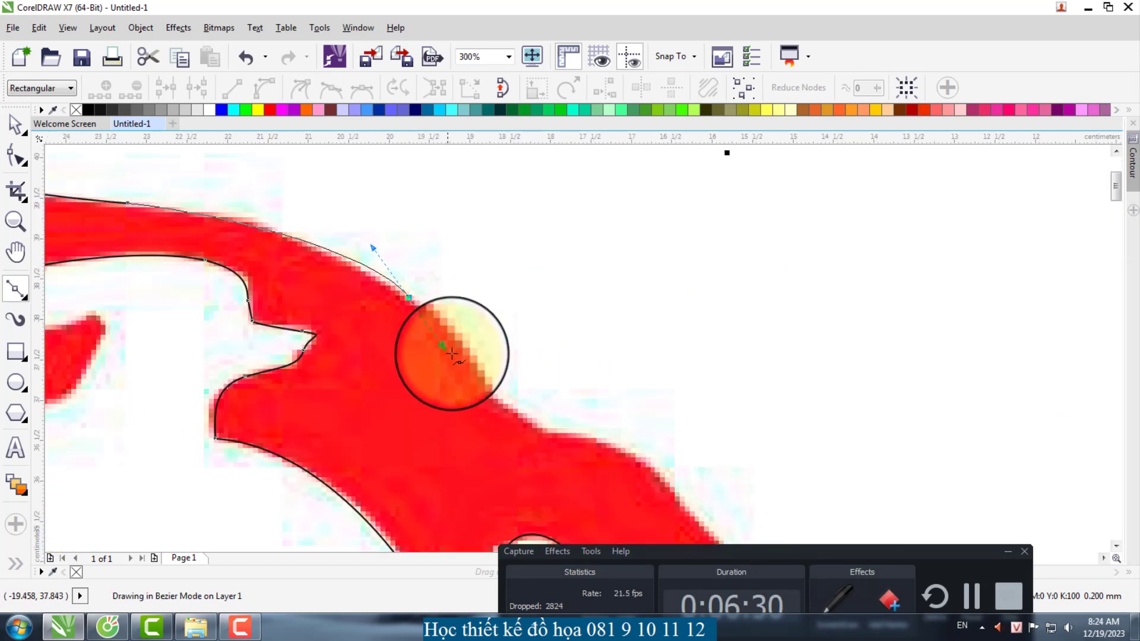
click(505, 401)
scroll(305, 267, down, 2)
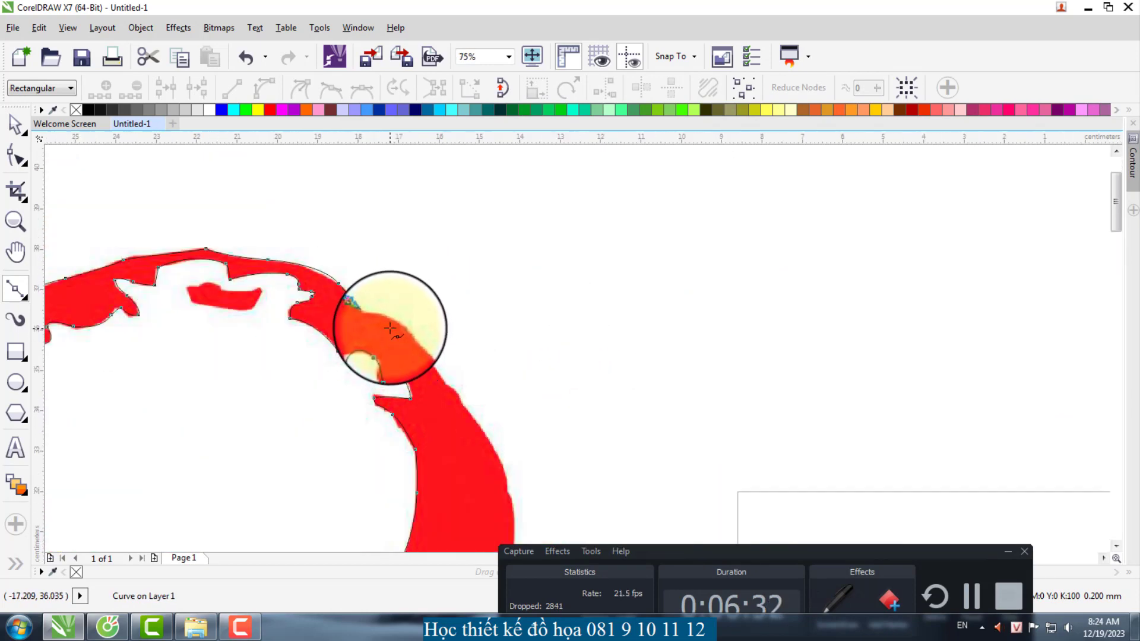
scroll(384, 289, up, 2)
click(433, 330)
scroll(471, 369, down, 2)
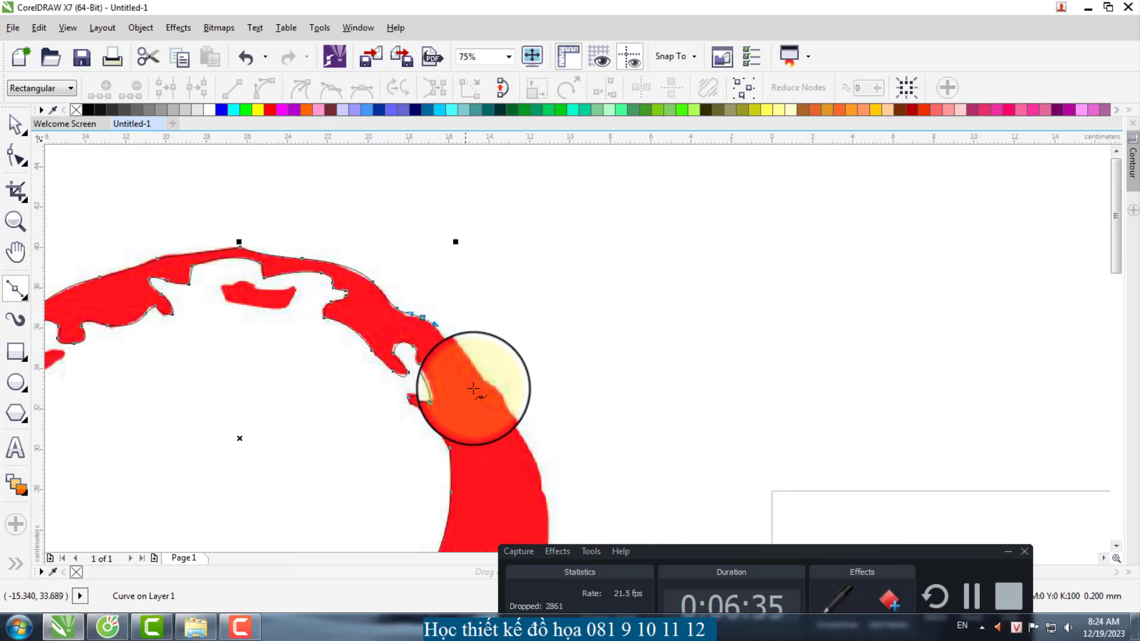
Step: Continue the outer edge past the second bump with a sharp corner and down the long curve beside the temple
scroll(479, 356, up, 1)
key(c)
mouse_move(506, 413)
mouse_down()
mouse_move(515, 406)
mouse_move(522, 419)
mouse_up()
scroll(327, 255, down, 2)
scroll(384, 322, up, 2)
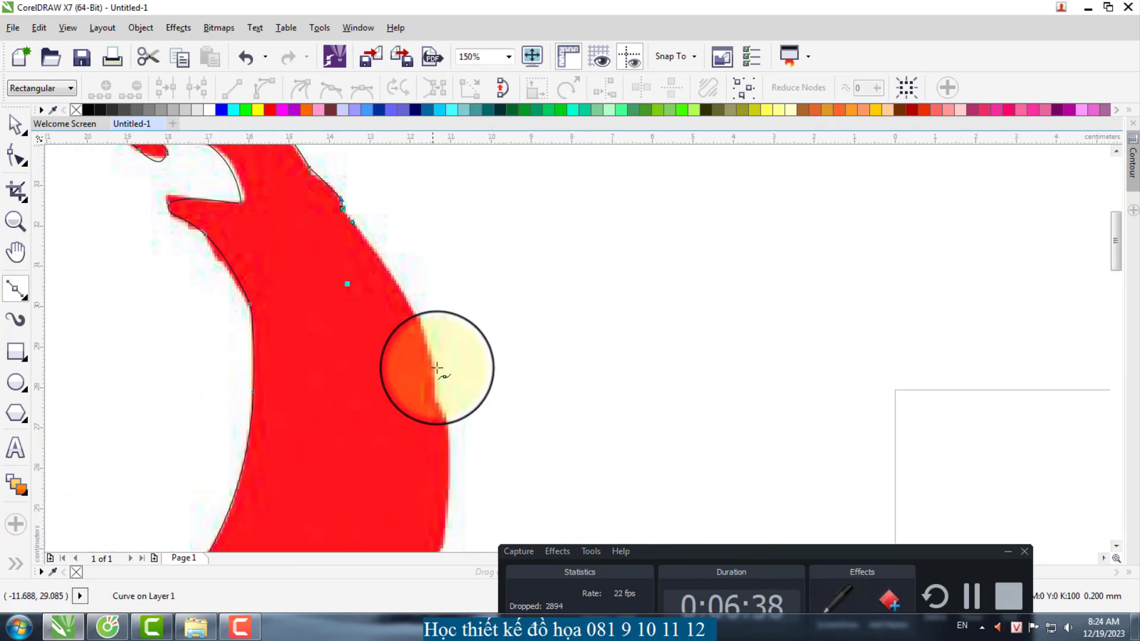
scroll(443, 423, down, 2)
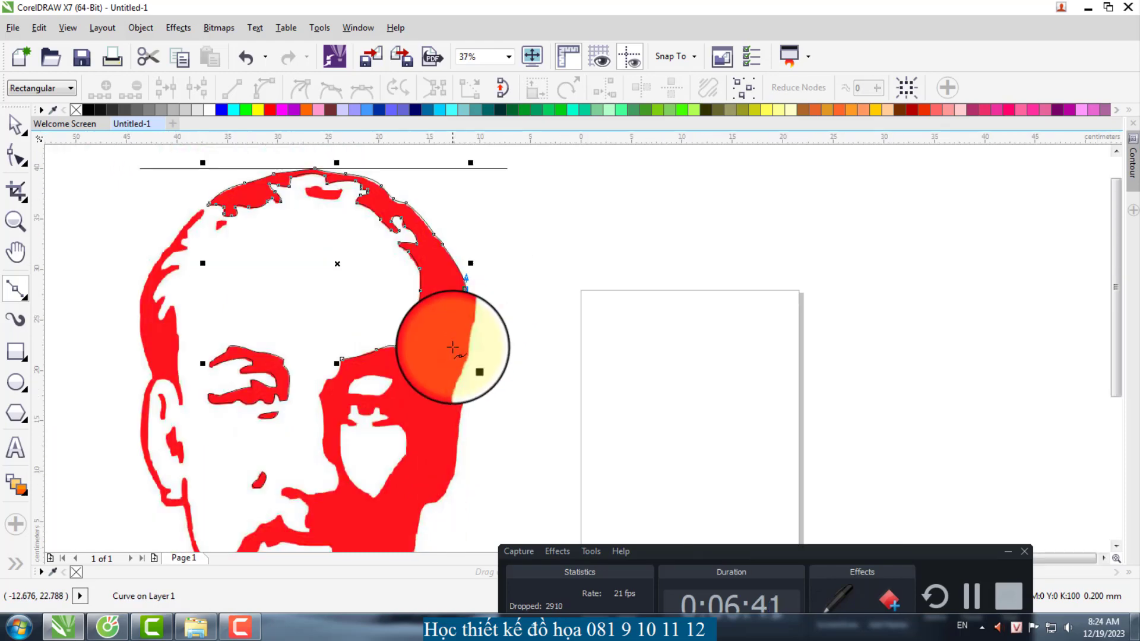
scroll(453, 356, up, 2)
Step: Trace the outer edge from the temple through the concave dip beside the eye to the cheekbone
drag(509, 272, 501, 338)
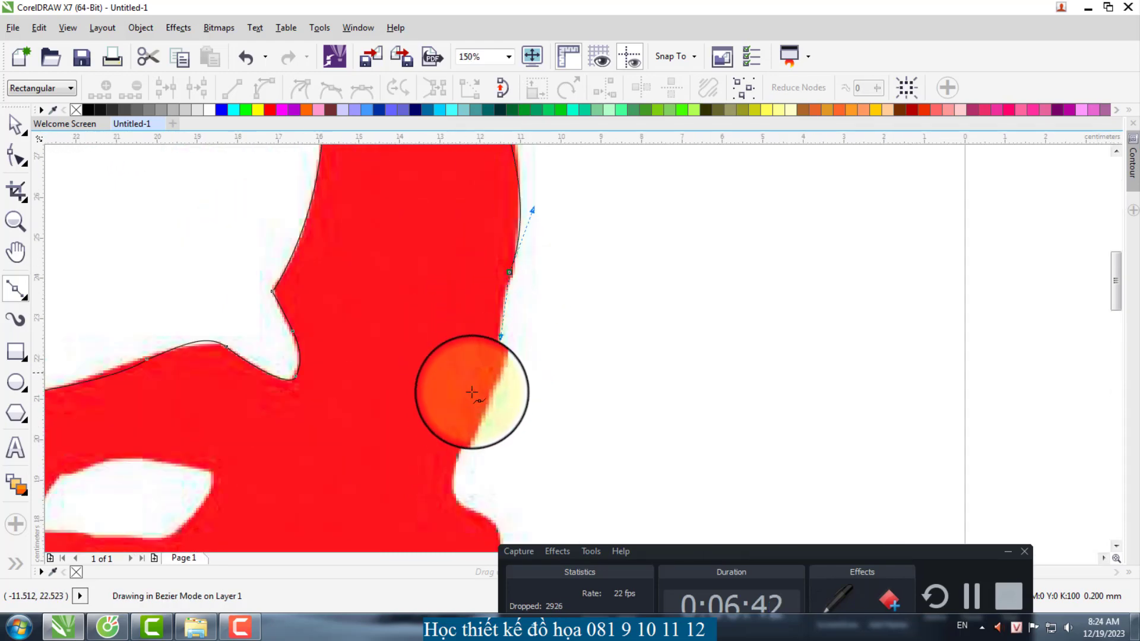
scroll(464, 437, down, 2)
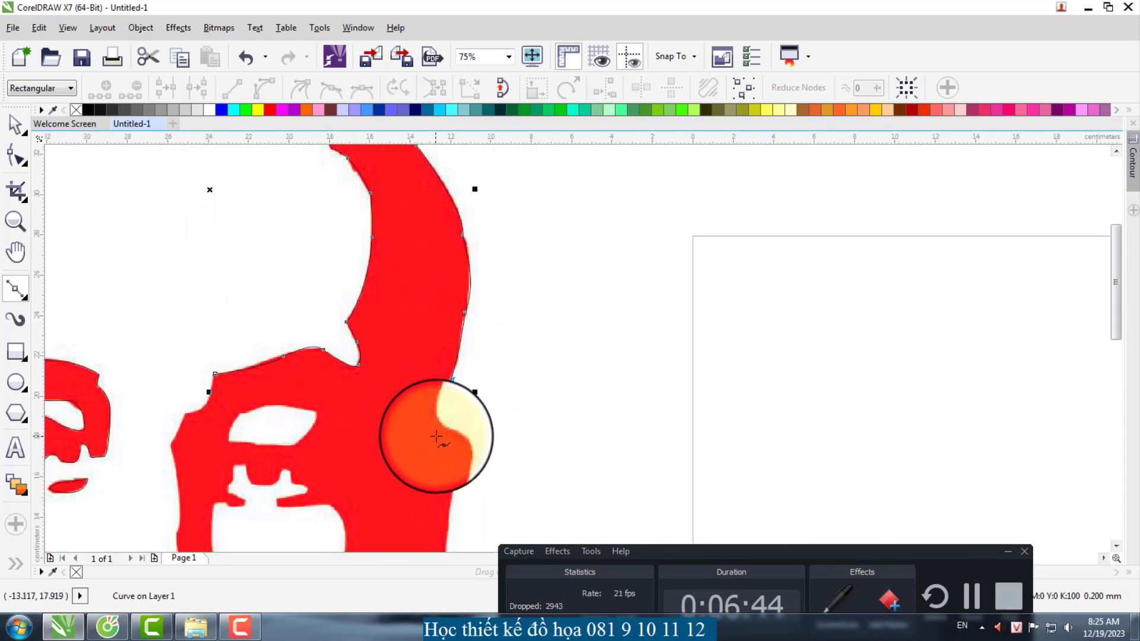
scroll(436, 437, up, 4)
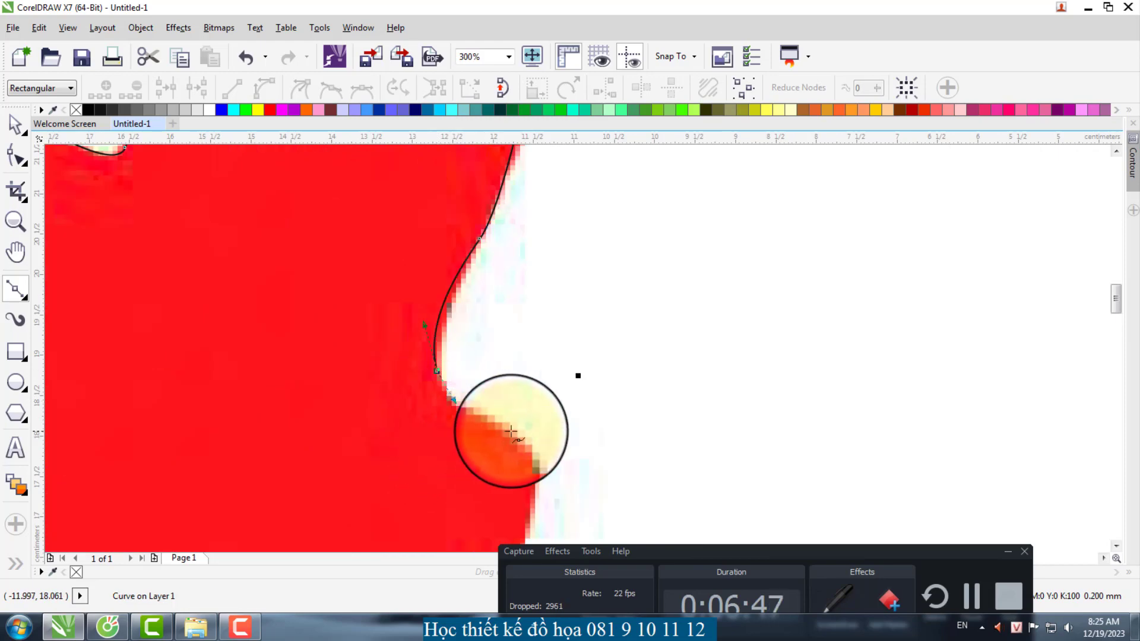
scroll(450, 364, down, 3)
scroll(488, 359, up, 2)
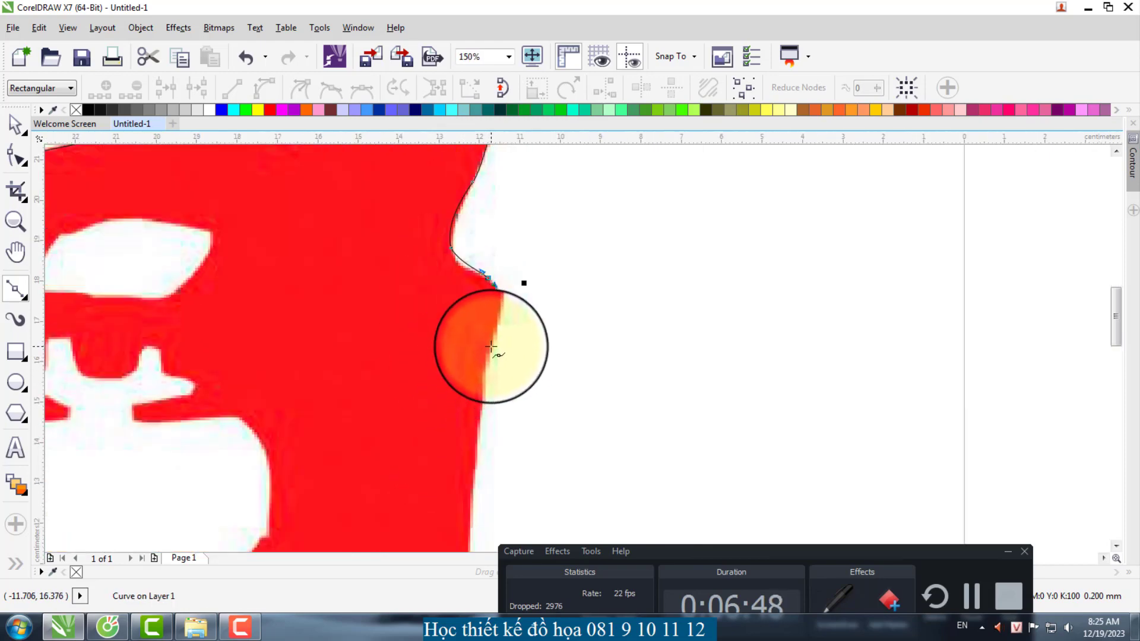
Step: Trace the outer edge from the cheekbone down the cheek and around the jaw corner to the neck
drag(491, 347, 478, 393)
scroll(552, 299, down, 2)
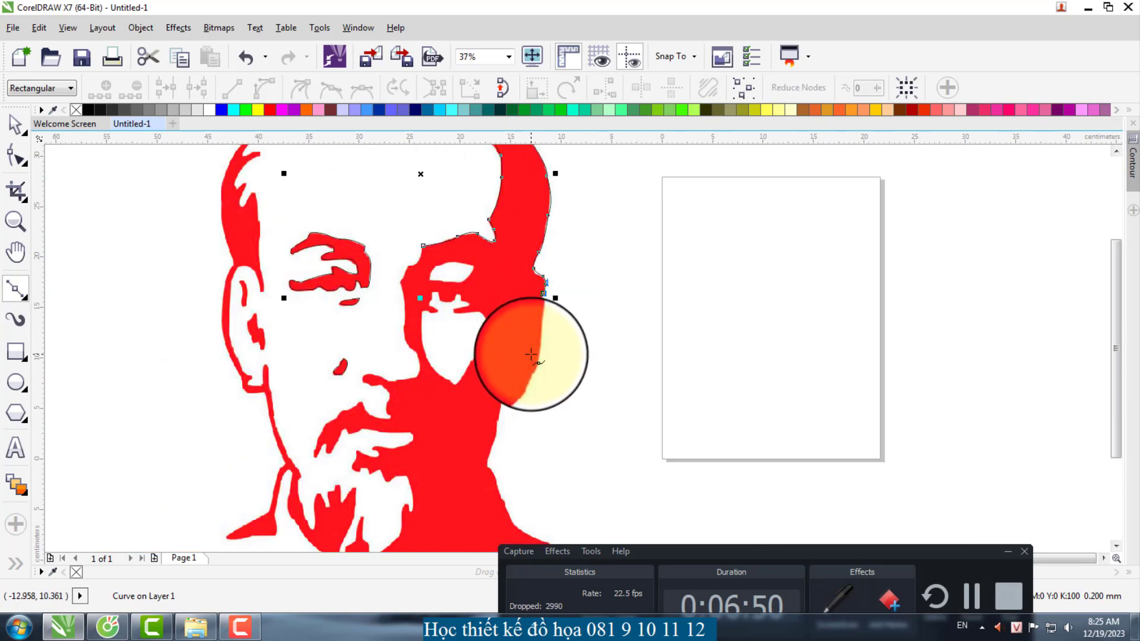
scroll(564, 300, up, 3)
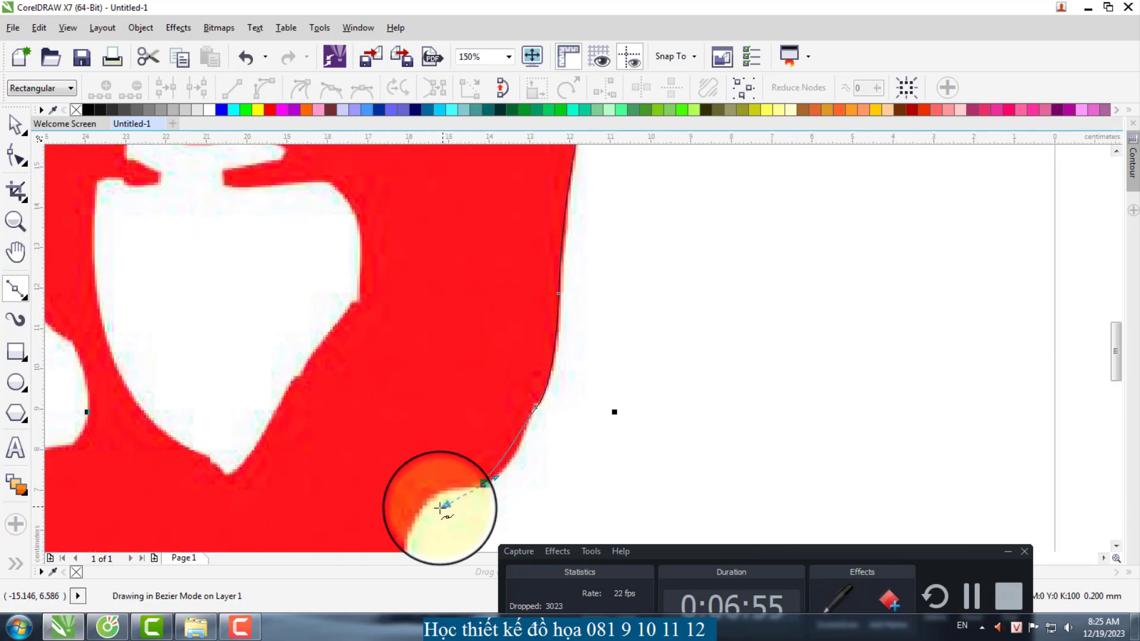
scroll(435, 466, down, 2)
scroll(404, 455, up, 2)
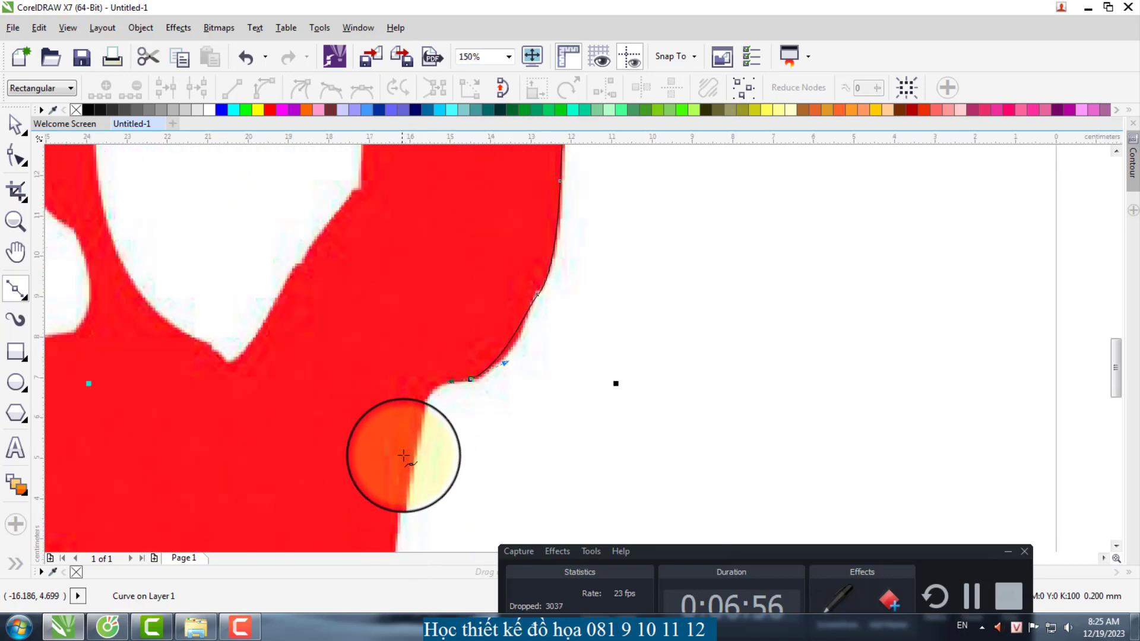
scroll(496, 301, down, 2)
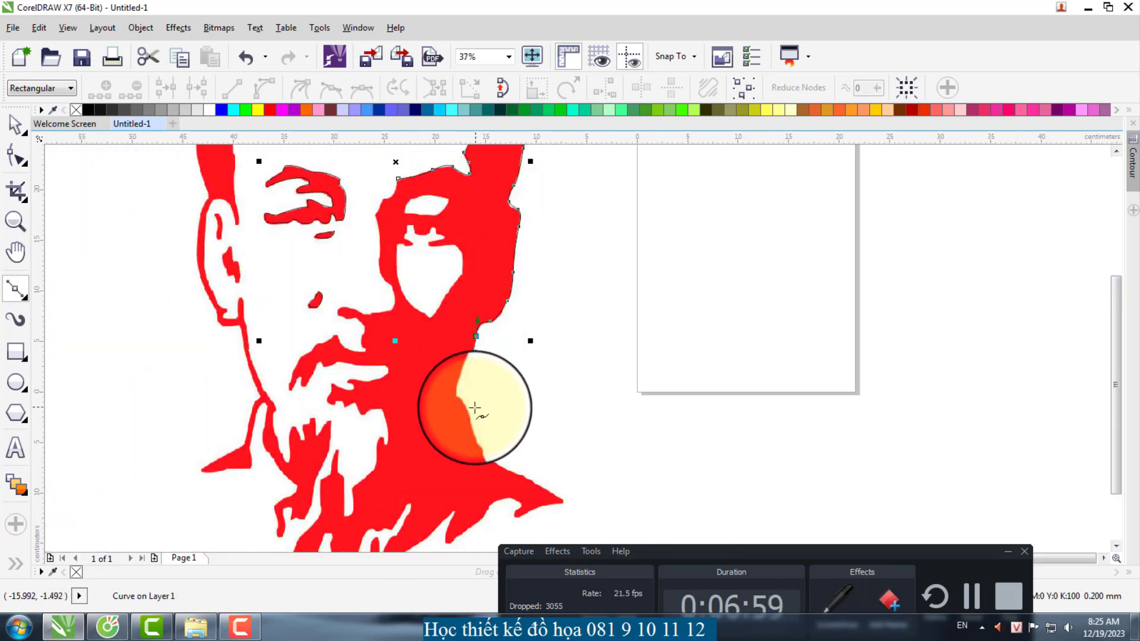
Step: Trace the outer edge from the neck corner below the jaw down the neck and along the shoulder slope to its pointed tip
scroll(468, 400, up, 1)
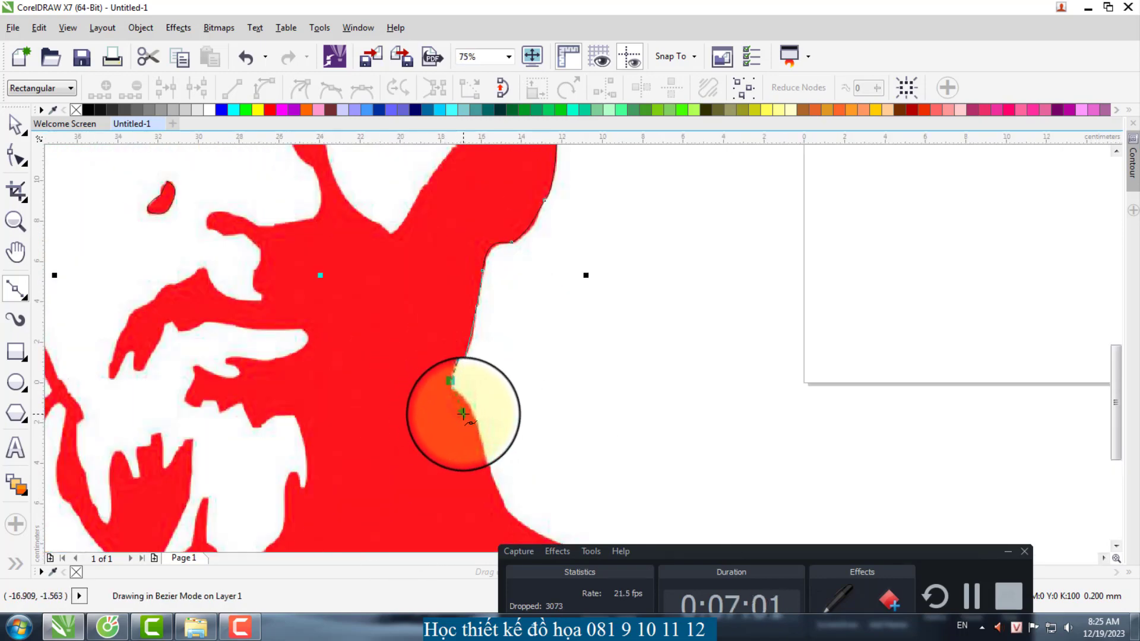
scroll(463, 414, down, 2)
scroll(376, 365, up, 3)
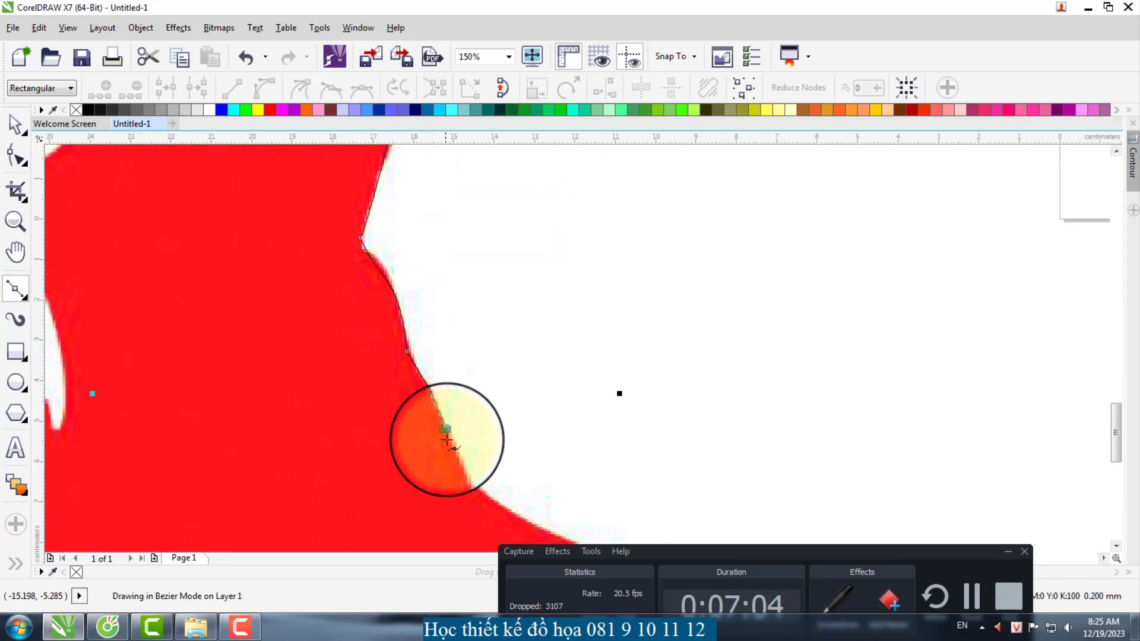
scroll(439, 427, down, 2)
scroll(452, 447, up, 3)
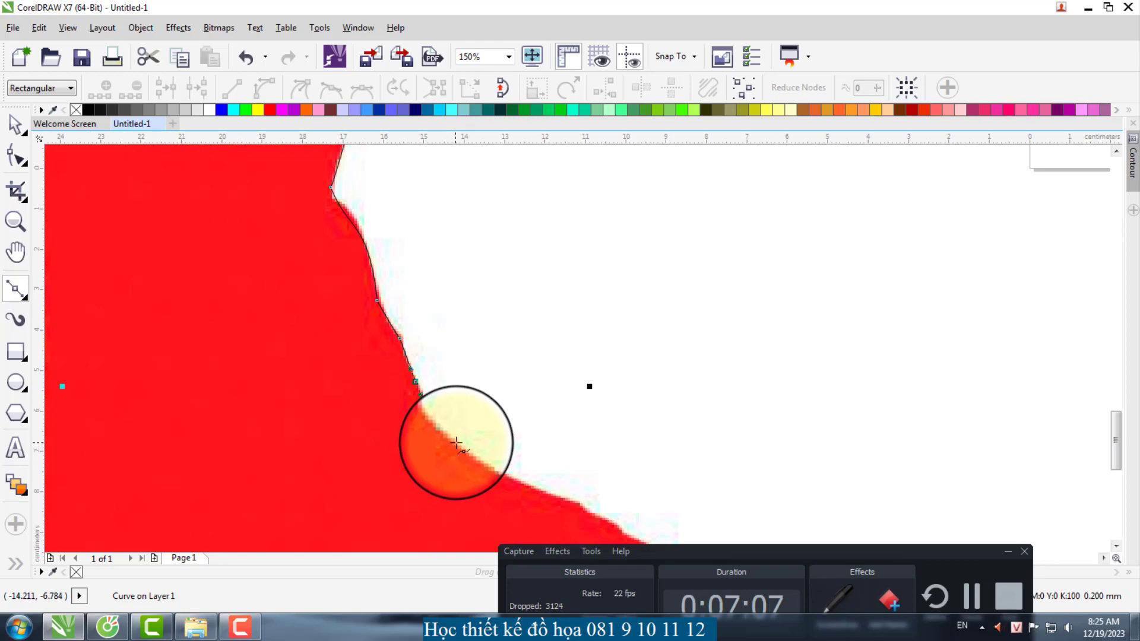
scroll(445, 451, down, 2)
scroll(400, 412, up, 3)
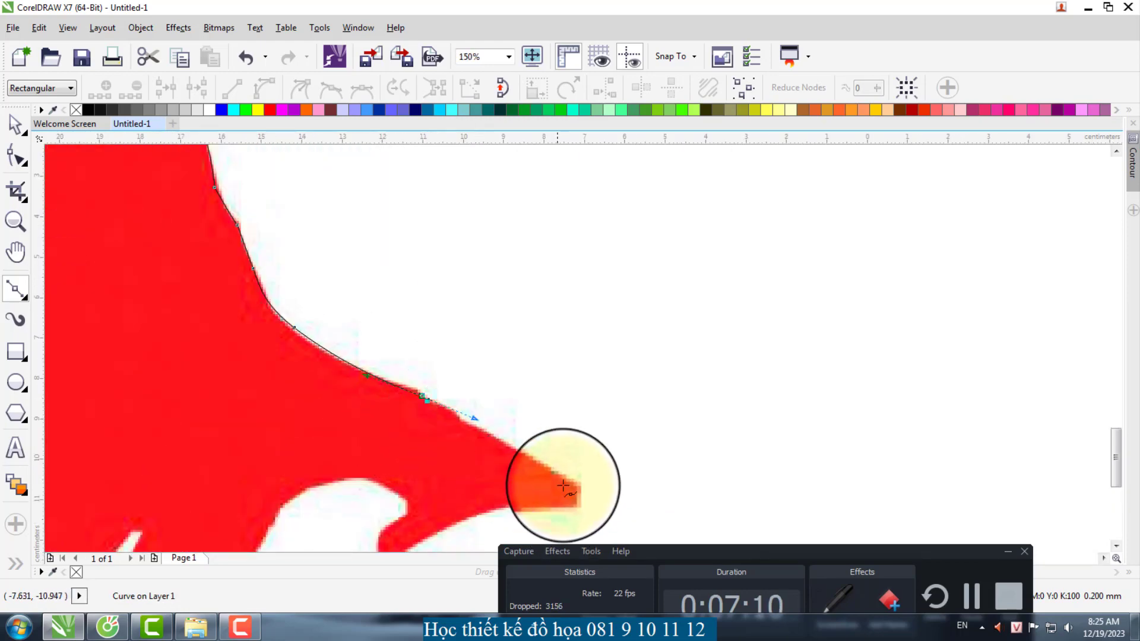
scroll(576, 500, down, 2)
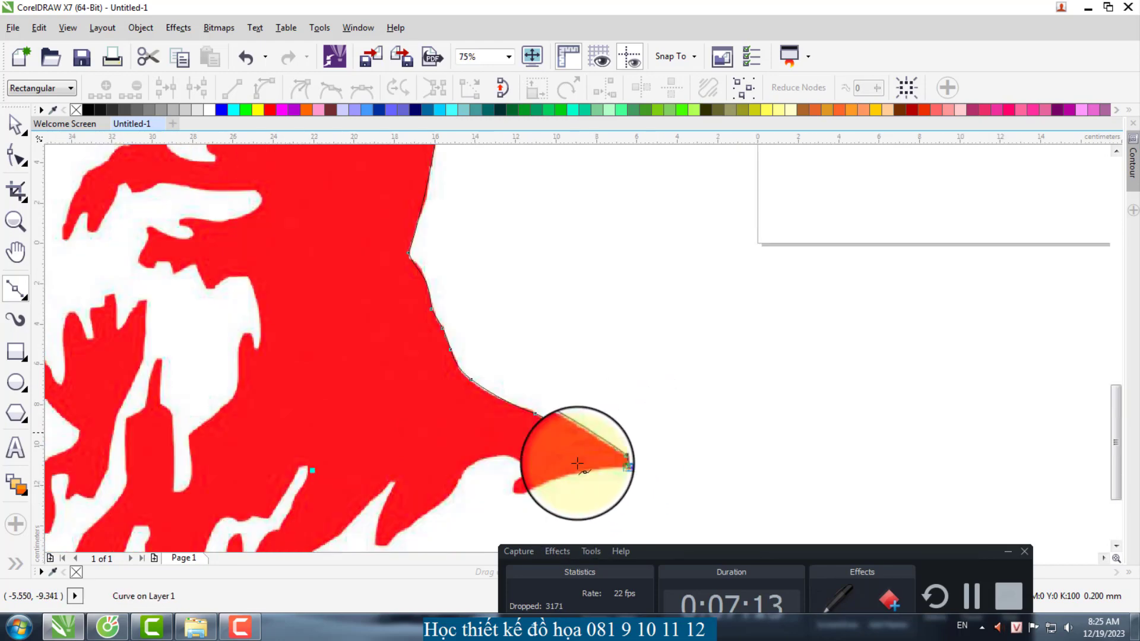
Step: Trace back along the underside of the shoulder tip and around its small hook into the rounded white notch
scroll(522, 488, up, 3)
drag(520, 440, 496, 440)
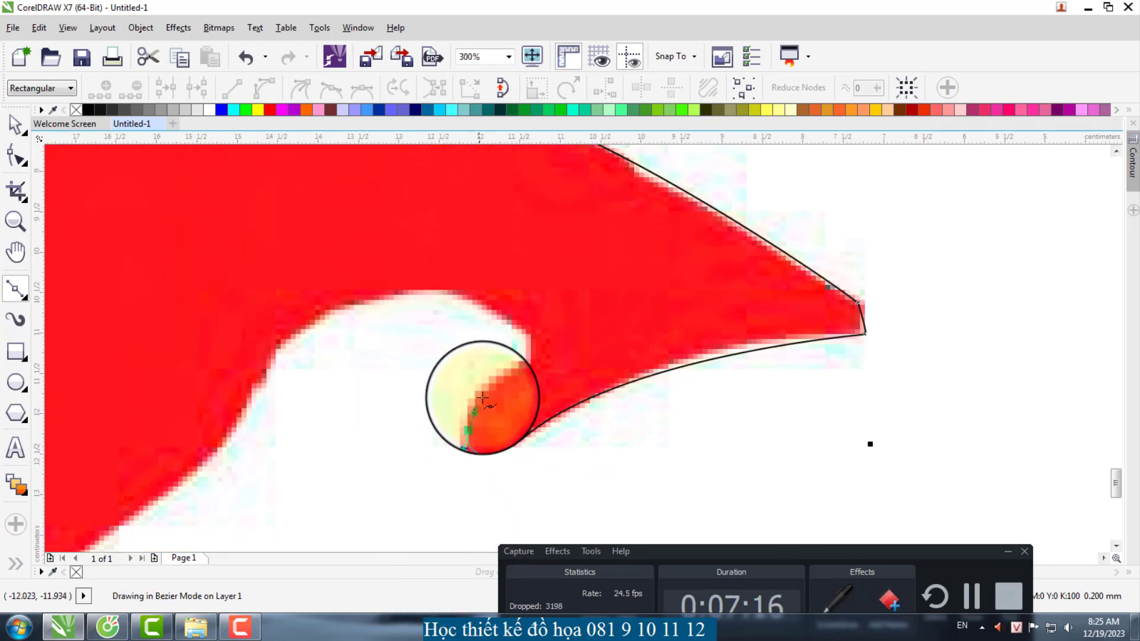
drag(482, 398, 517, 326)
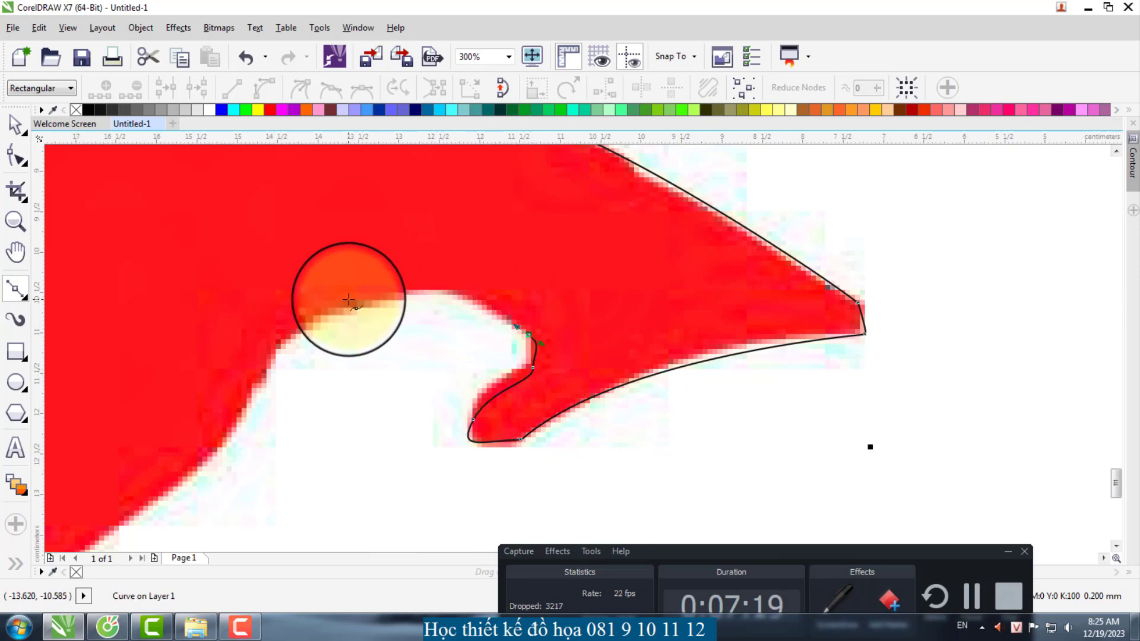
Step: Trace from the rounded notch down the slope, around the blunt spike and up to the end of the narrow white slit
scroll(561, 341, down, 2)
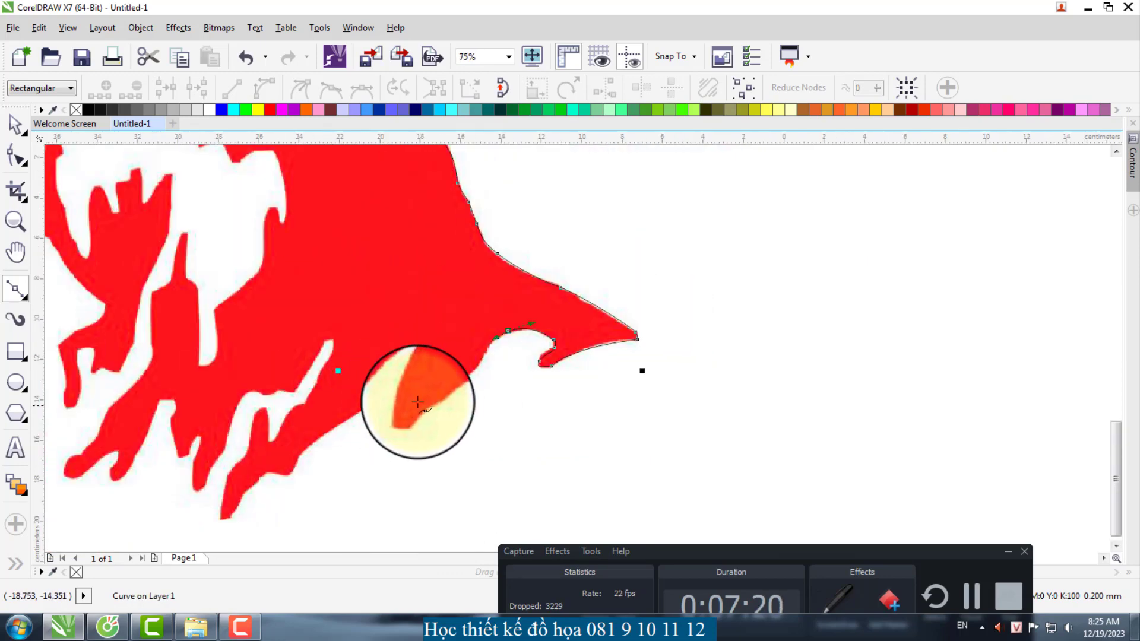
scroll(417, 402, up, 1)
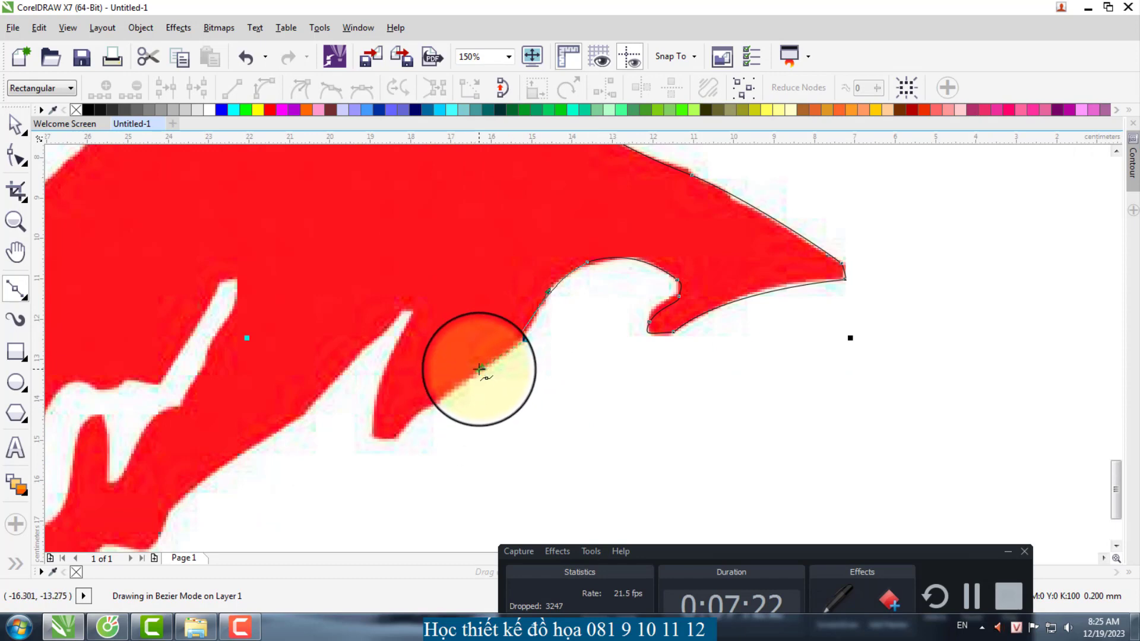
drag(479, 370, 478, 370)
drag(415, 416, 398, 437)
click(398, 437)
click(376, 433)
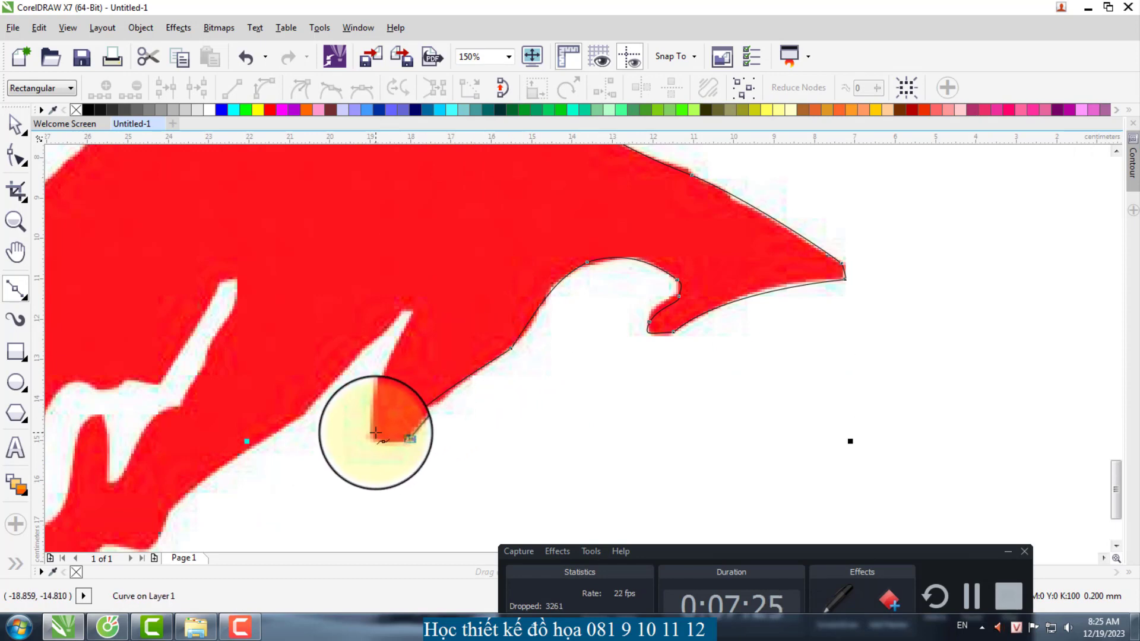
click(418, 309)
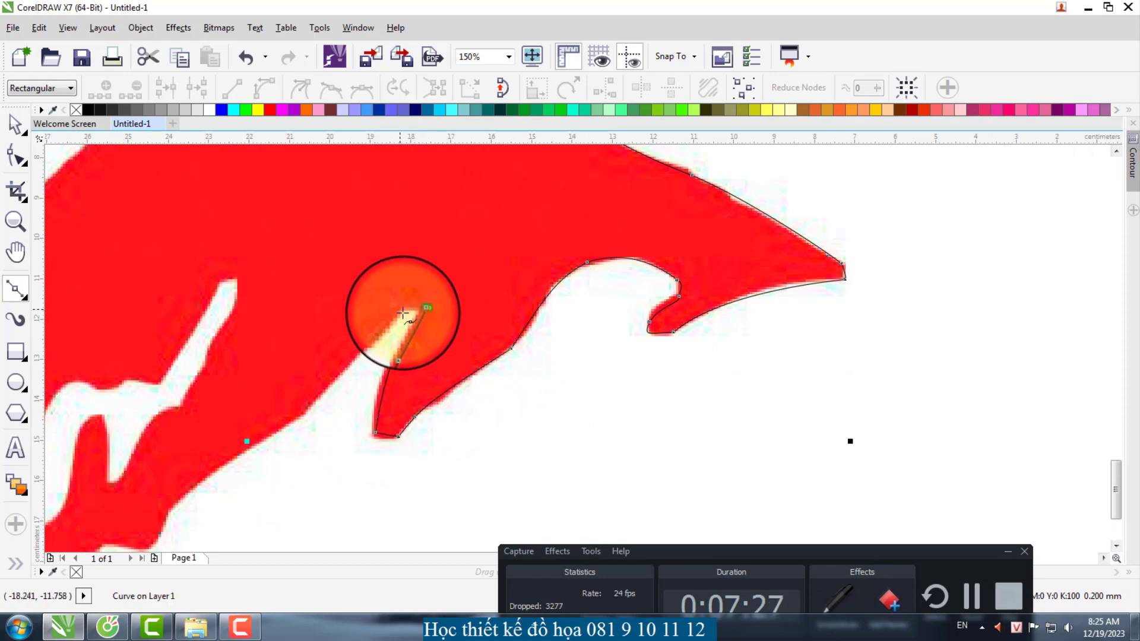
click(403, 313)
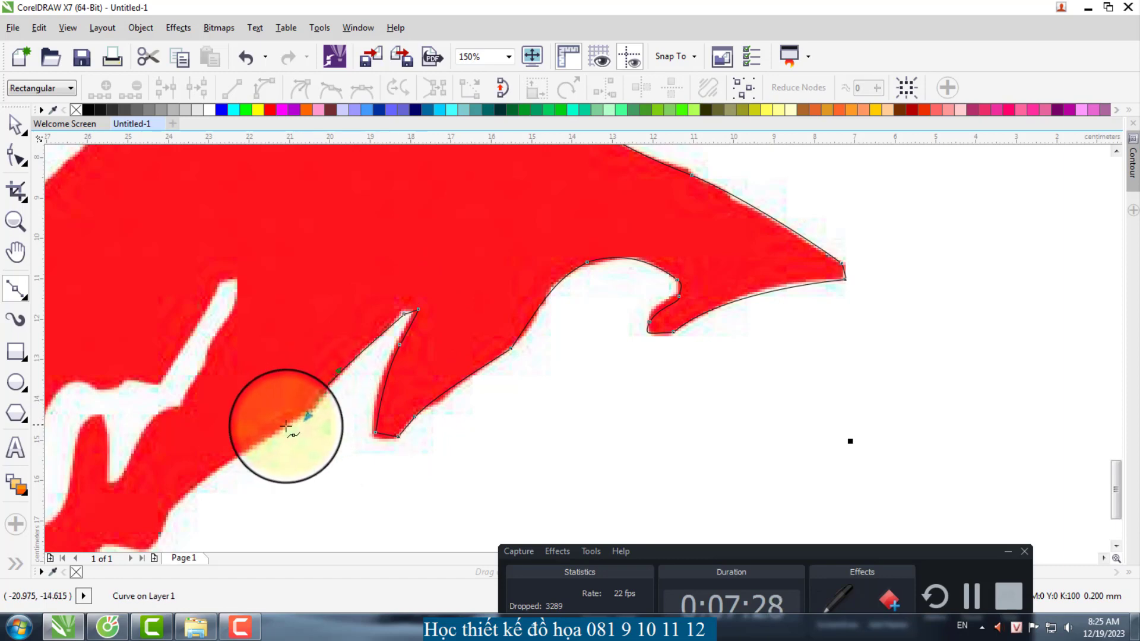
Step: Trace from the slit down the long lower edge and past the bump to the tip of the lowest spike
scroll(504, 404, down, 1)
scroll(354, 451, up, 2)
drag(380, 395, 307, 448)
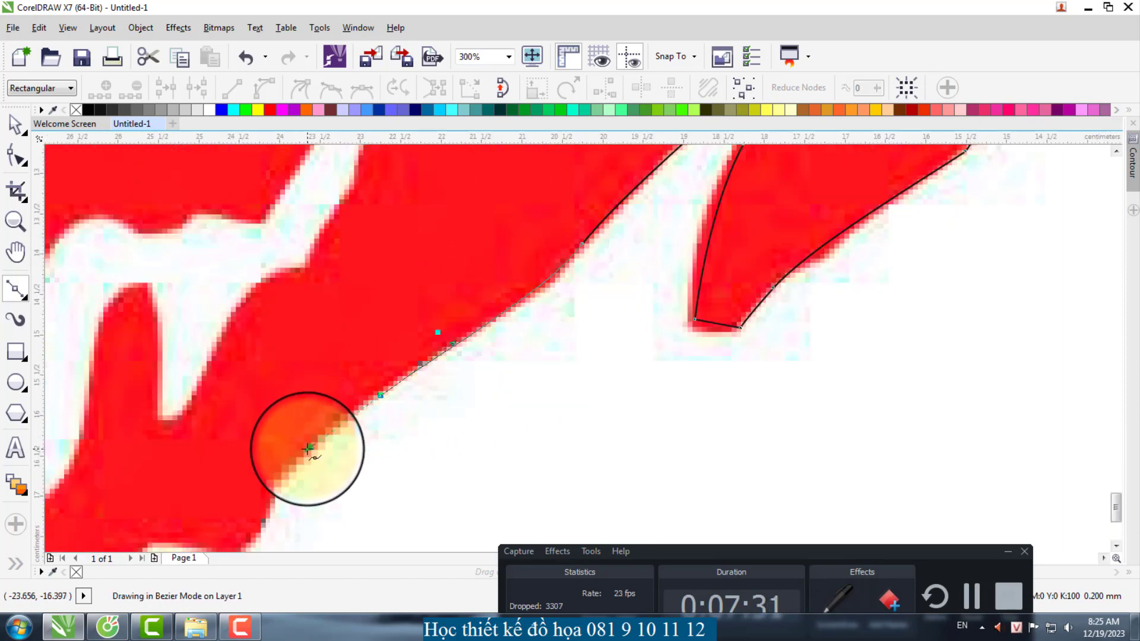
scroll(308, 448, down, 3)
scroll(392, 410, up, 2)
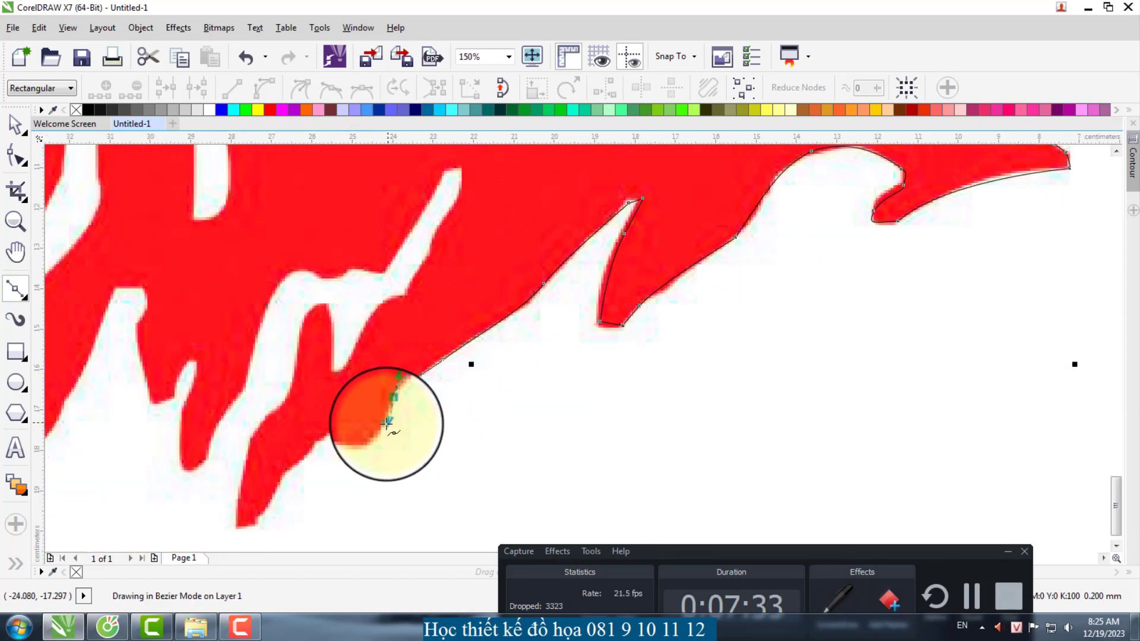
drag(386, 423, 290, 471)
drag(263, 509, 253, 523)
click(235, 528)
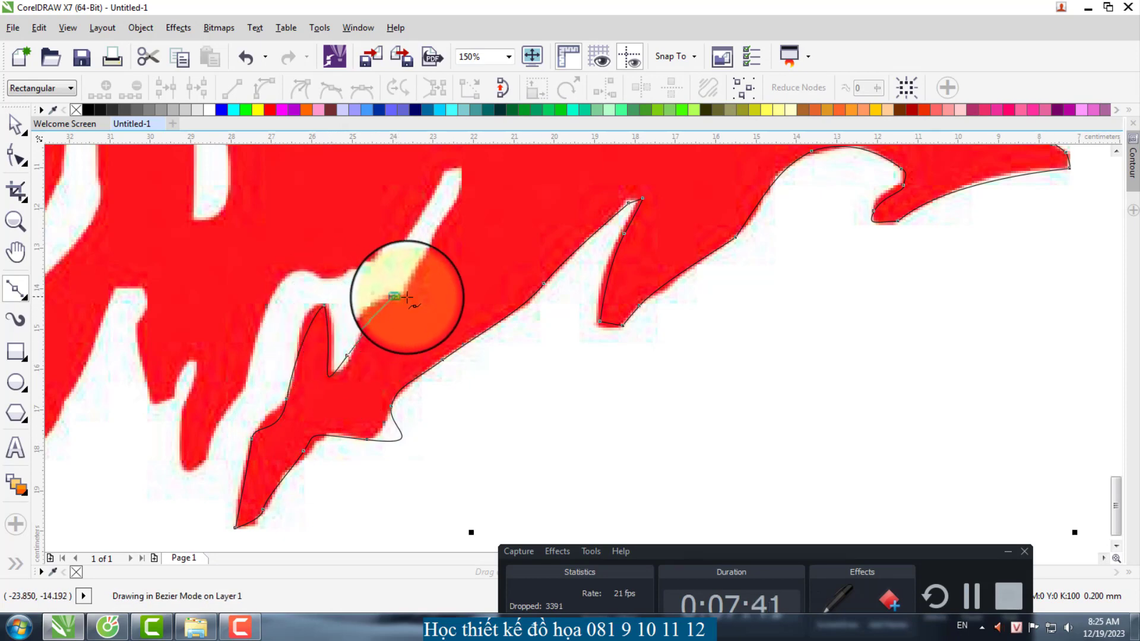
Step: Trace up the near side of the long slanted white slit above the lowest spike and around its end
scroll(420, 262, up, 2)
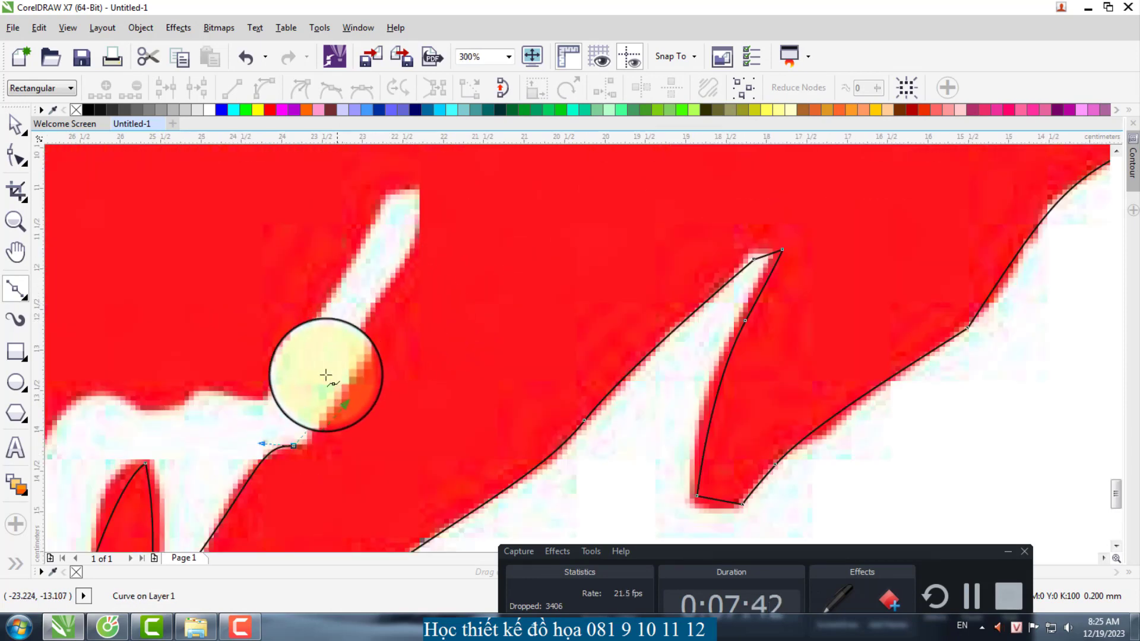
drag(344, 383, 380, 319)
click(380, 319)
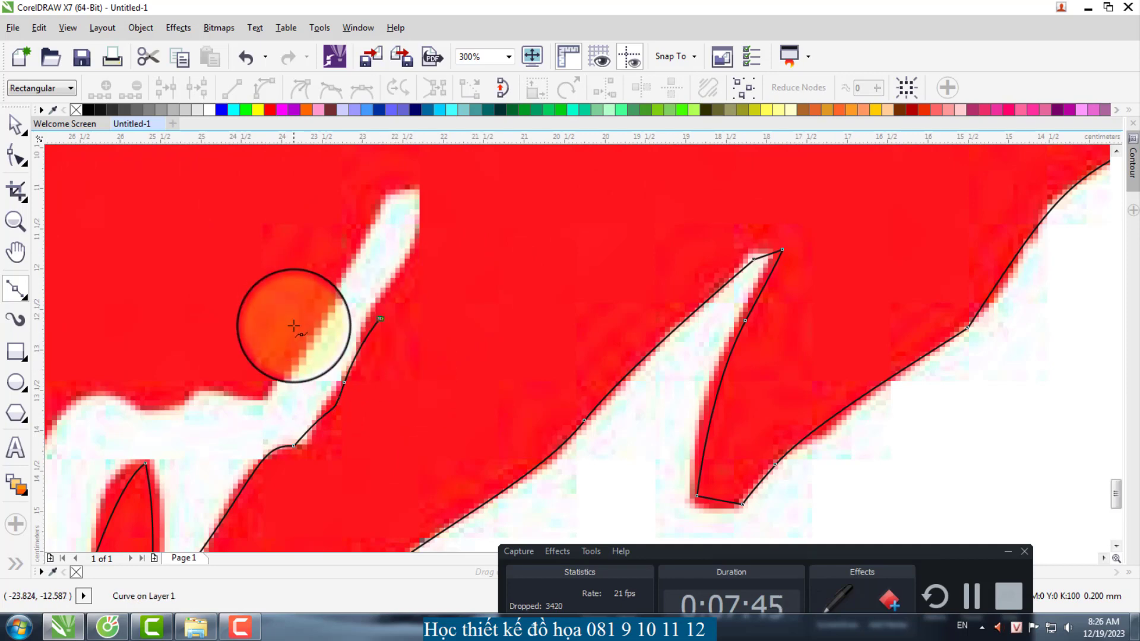
click(416, 230)
click(420, 191)
click(360, 235)
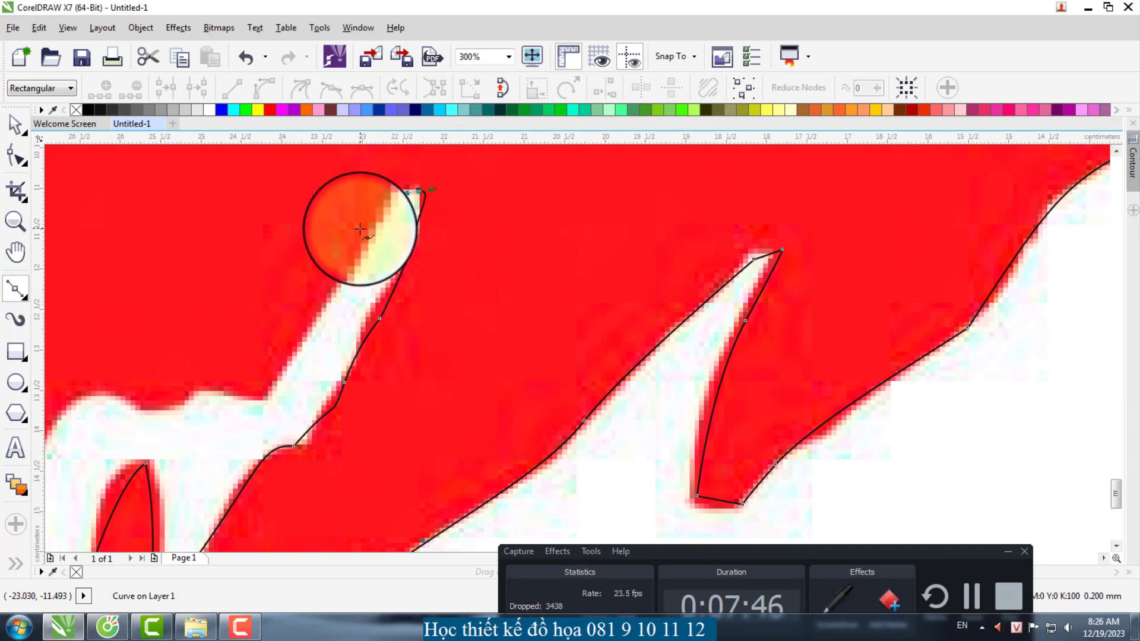
Step: Trace down the far side of the slanted slit and along the wavy upper edge of the white gap
click(269, 389)
drag(202, 388, 124, 395)
scroll(446, 420, down, 1)
scroll(333, 446, up, 1)
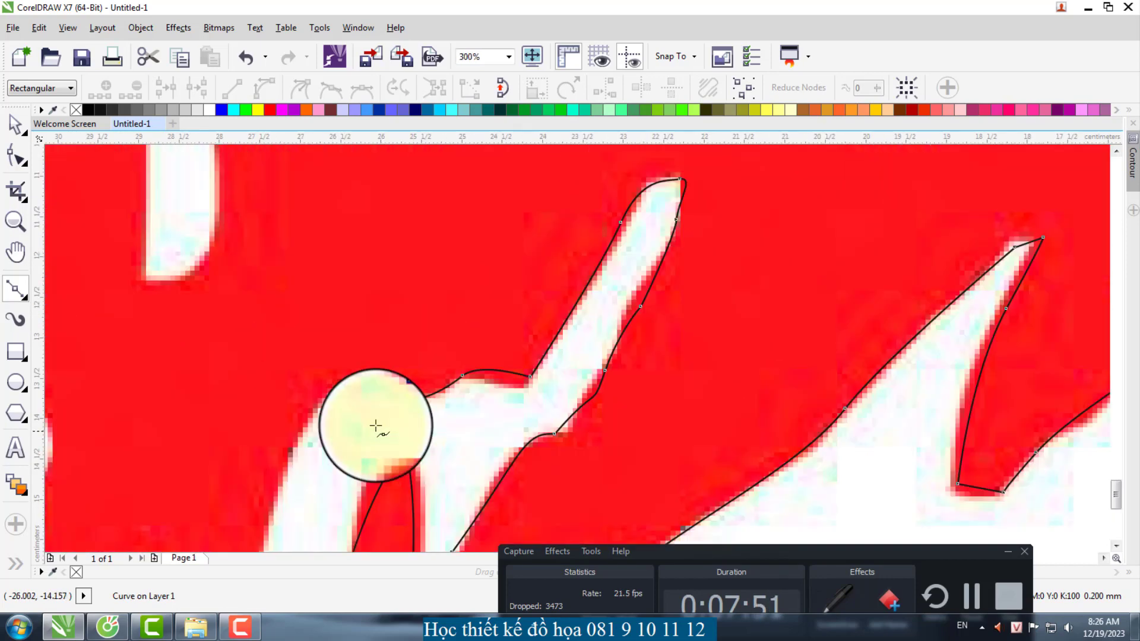
click(359, 375)
Step: Trace down the white gap's far side, around the next rounded spike and over the small notch beside it
scroll(303, 410, down, 2)
scroll(295, 412, up, 1)
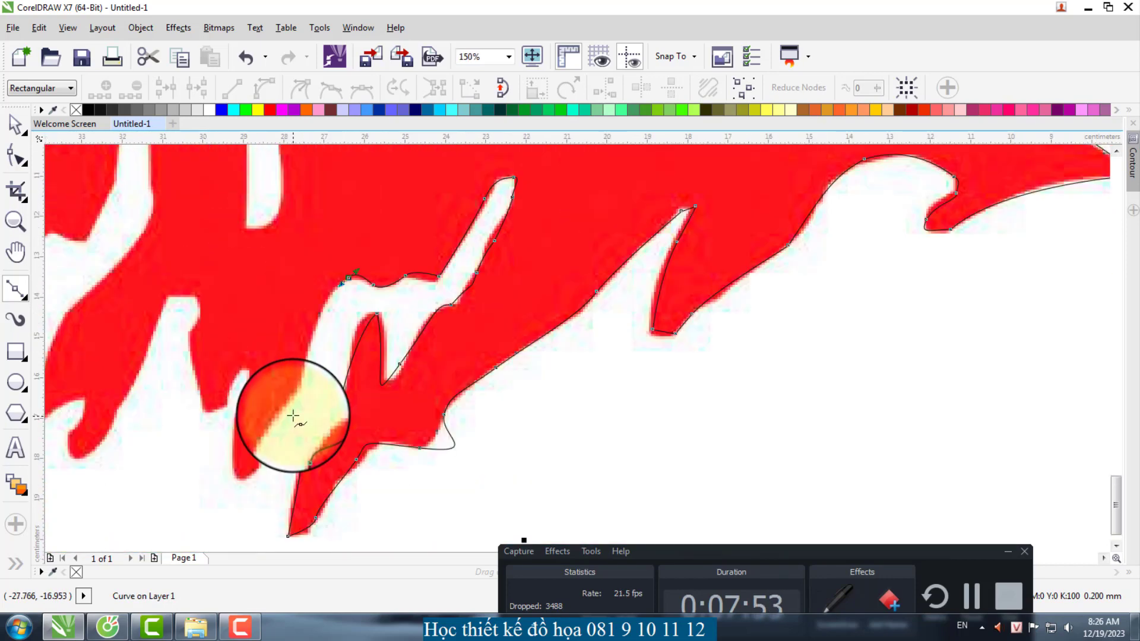
drag(300, 389, 260, 463)
scroll(261, 469, up, 1)
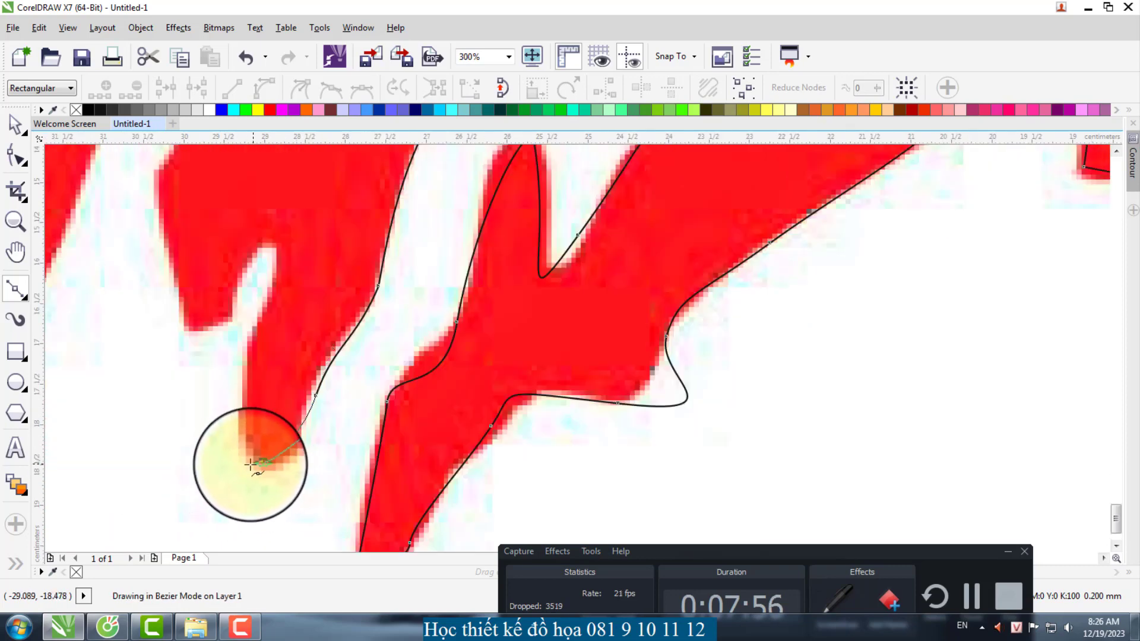
drag(247, 355, 256, 320)
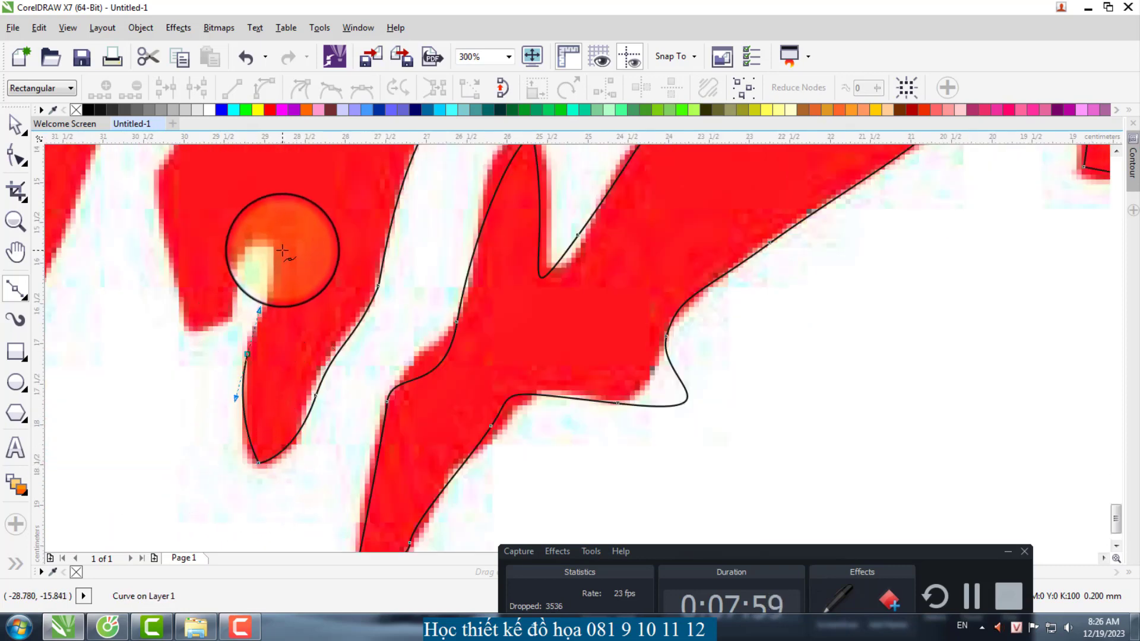
drag(275, 252, 237, 292)
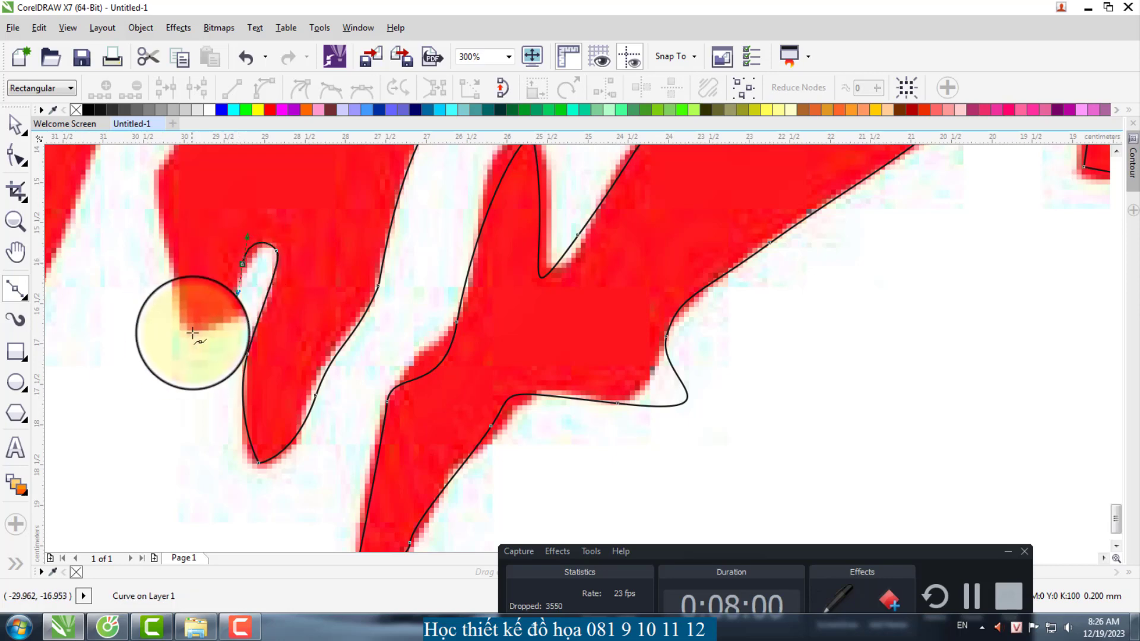
Step: Trace around the short pointed spike beside the notch and up over the top of the next white gap
drag(189, 331, 228, 288)
click(156, 204)
scroll(248, 417, down, 1)
scroll(198, 266, up, 1)
drag(220, 257, 151, 278)
scroll(589, 439, down, 2)
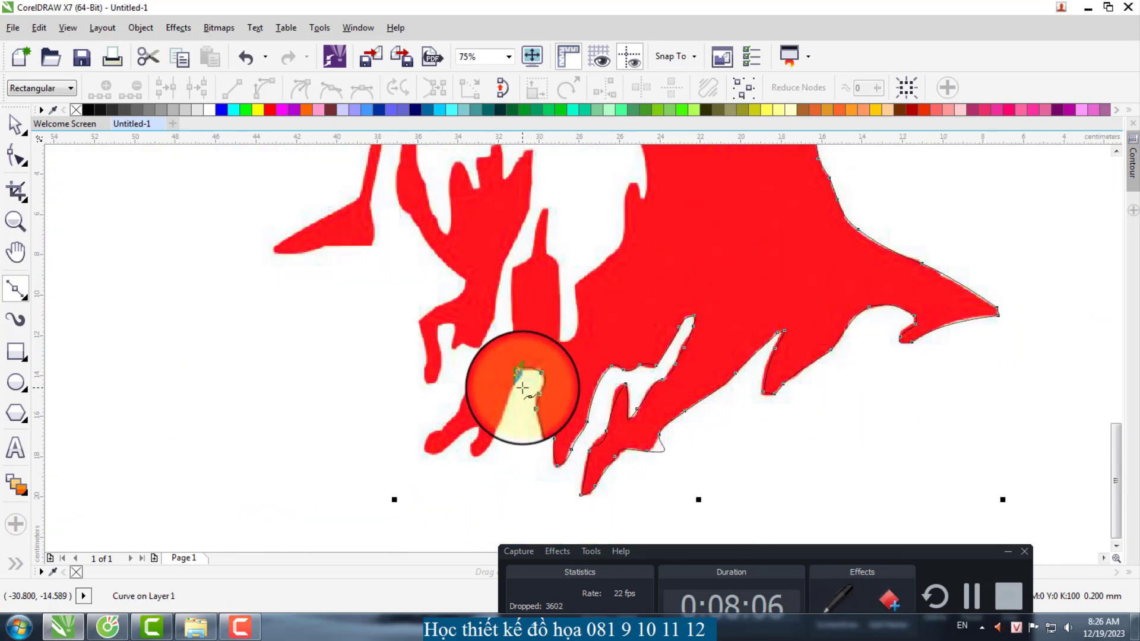
Step: Trace down the far side of this white gap to the rounded tip of the next small lobe
scroll(515, 403, up, 1)
scroll(501, 401, up, 1)
drag(506, 388, 481, 456)
scroll(481, 456, down, 4)
scroll(394, 369, up, 3)
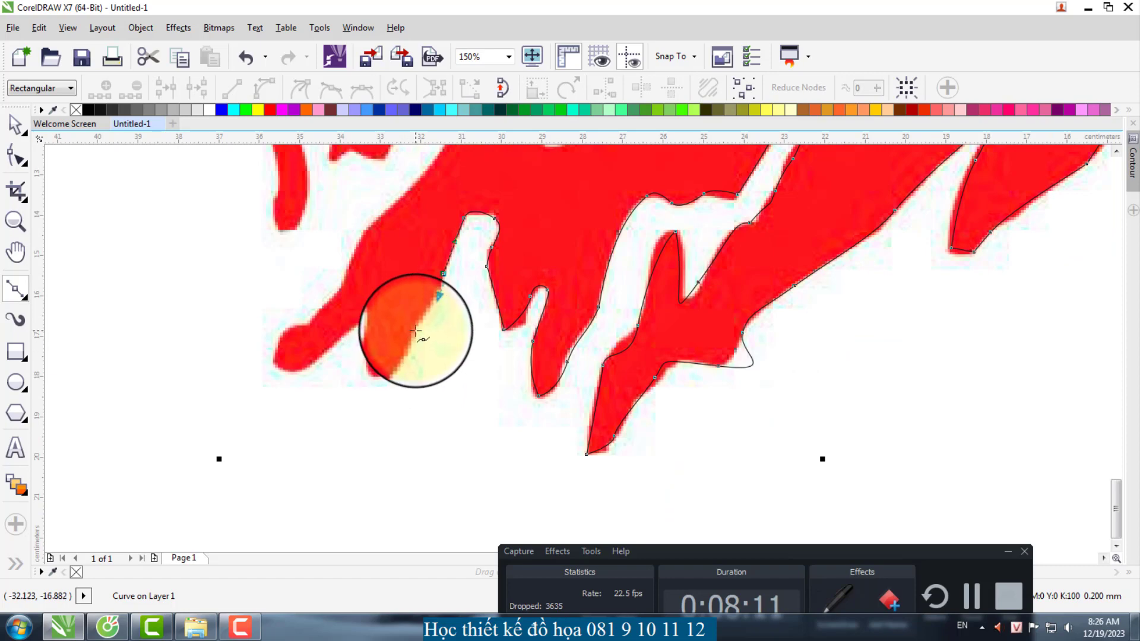
scroll(385, 387, up, 2)
click(385, 376)
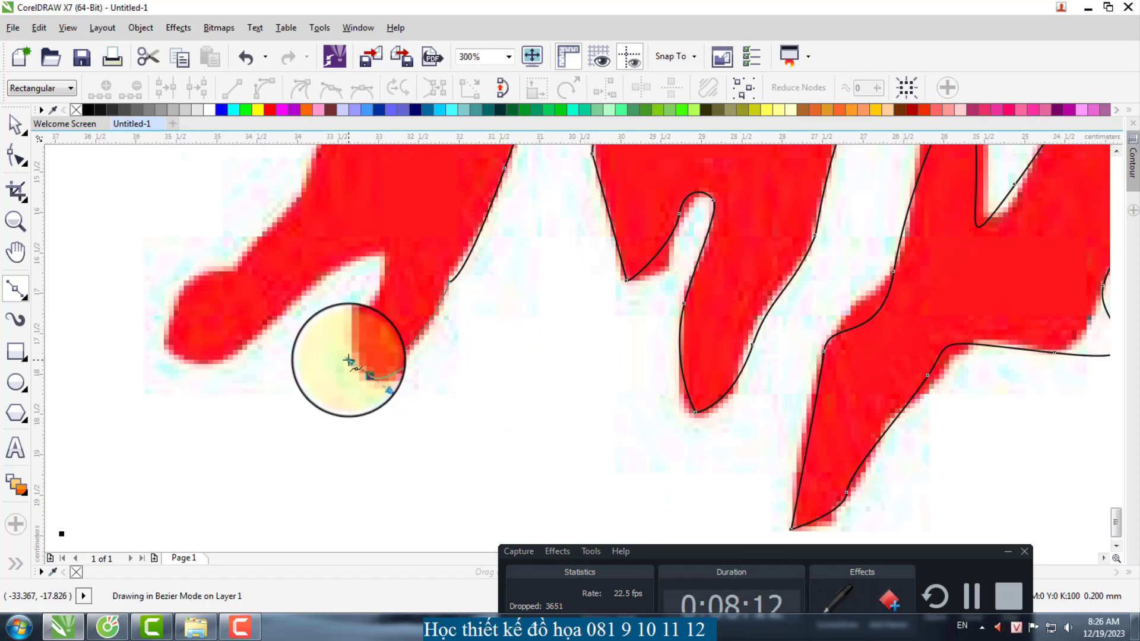
Step: Trace from the small lobe's tip up to the pointed notch and around the rounded end of the outermost finger
drag(351, 357, 365, 306)
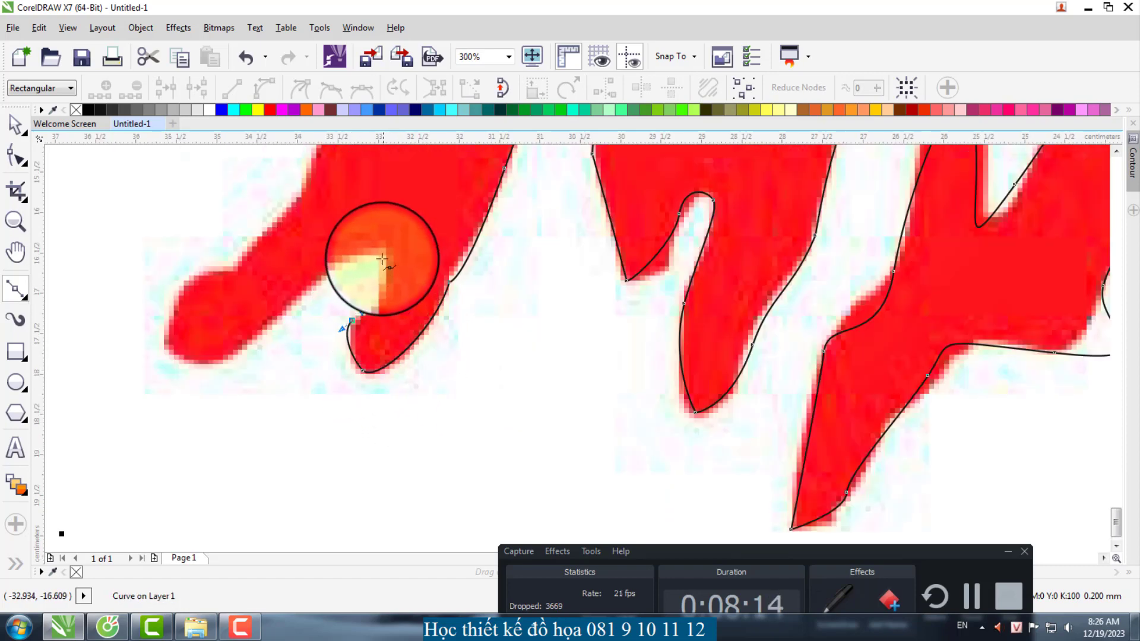
drag(382, 259, 173, 306)
key(c)
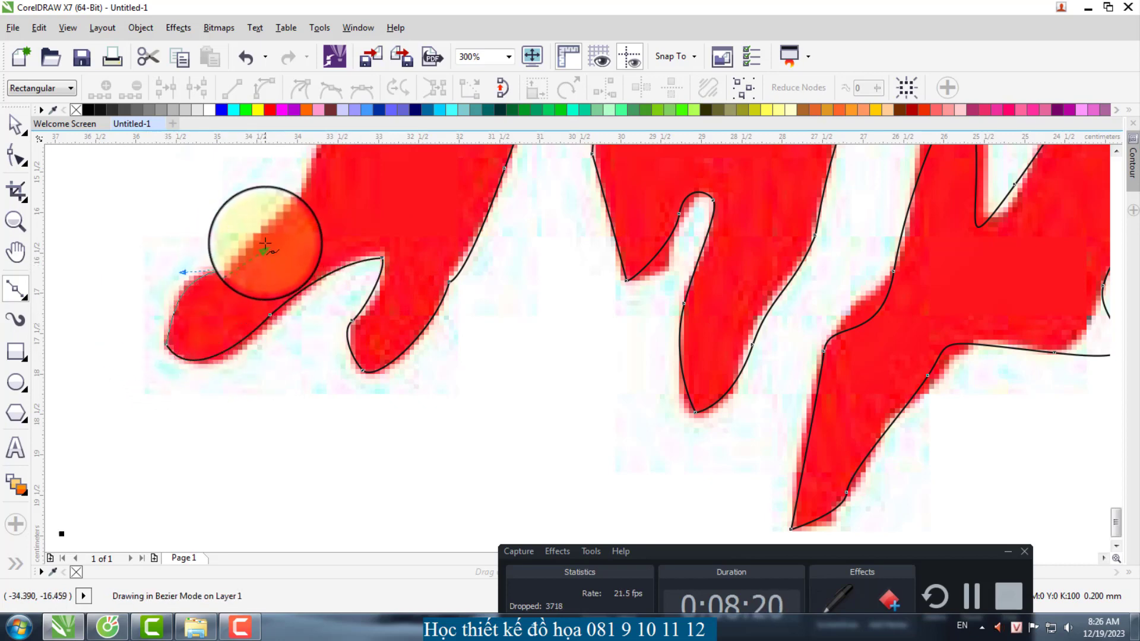
Step: Trace the upper edge of the outermost finger from its rounded end up the diagonal slope
scroll(270, 342, down, 2)
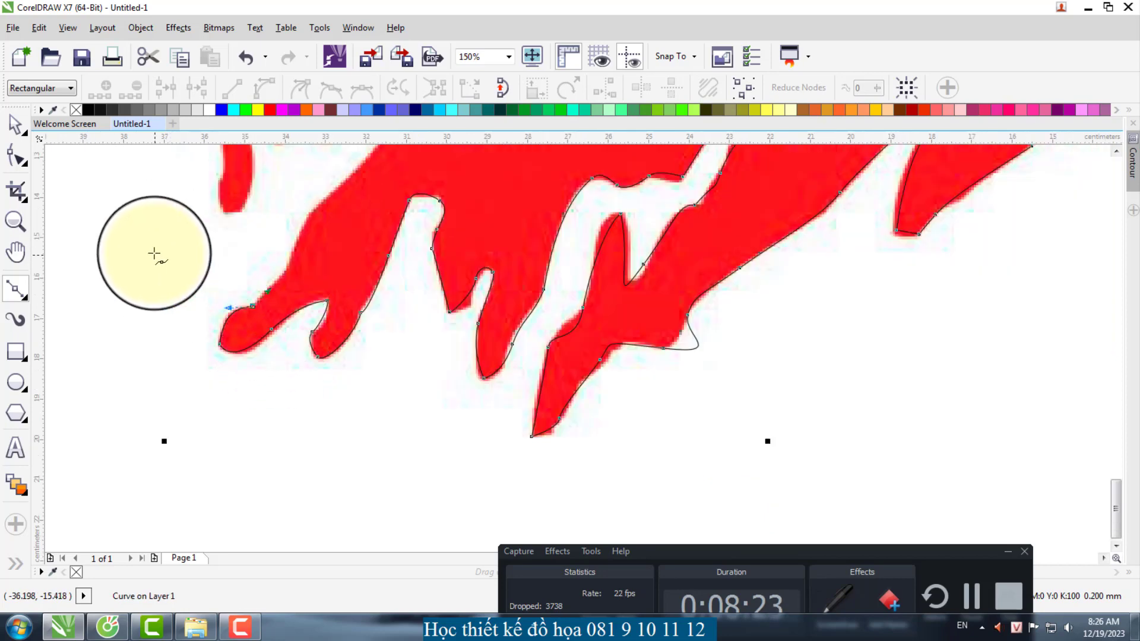
scroll(85, 245, up, 4)
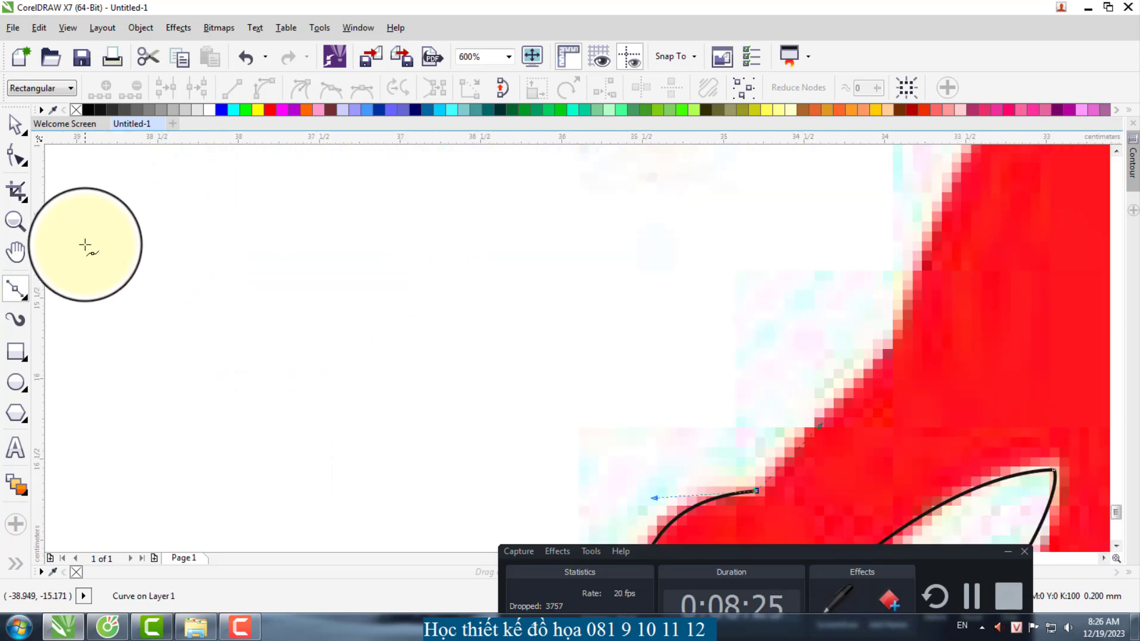
scroll(116, 275, down, 4)
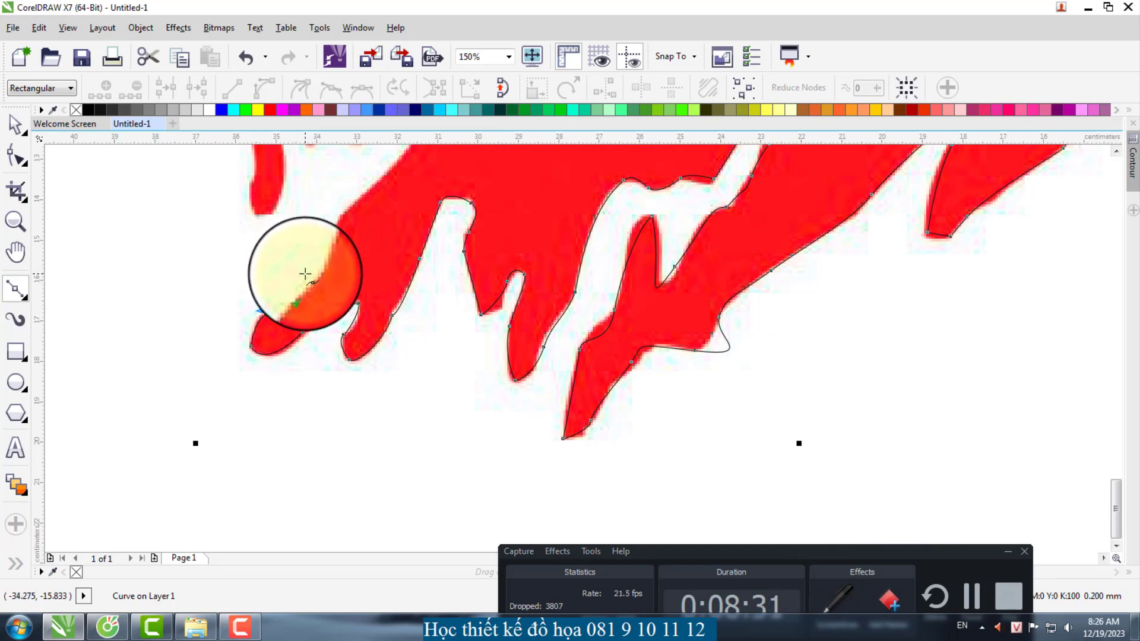
scroll(306, 274, up, 4)
drag(375, 263, 531, 185)
scroll(380, 303, down, 4)
scroll(410, 255, up, 4)
scroll(531, 186, down, 4)
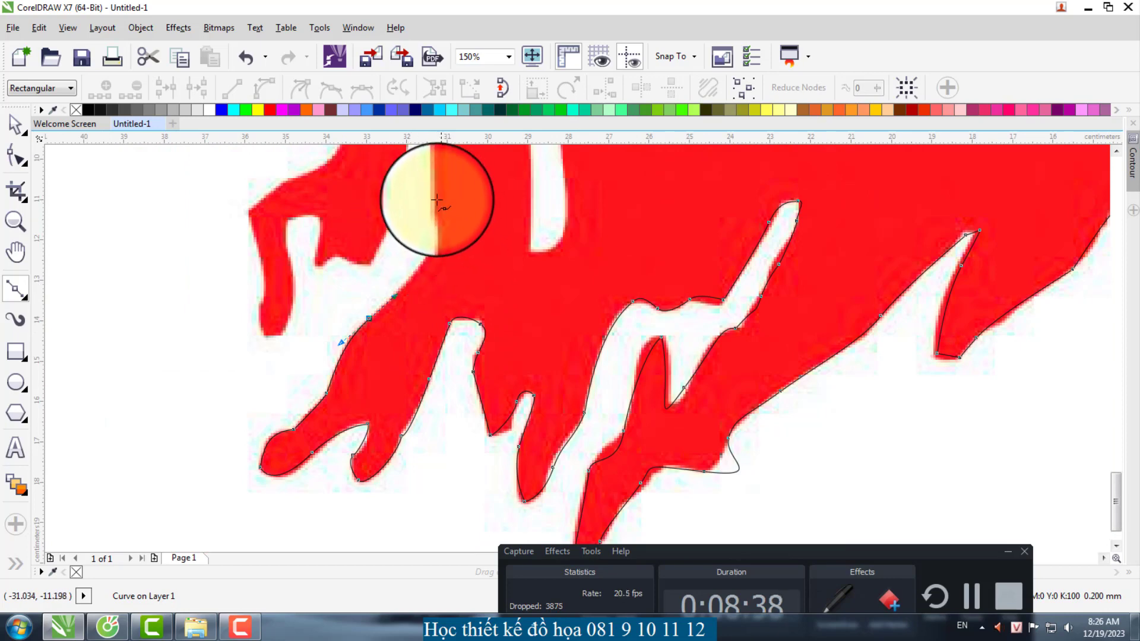
Step: Trace from the diagonal slope into the vertical white gap and up its straight side to the collar strand's shoulder corner
scroll(433, 218, up, 4)
scroll(433, 273, down, 2)
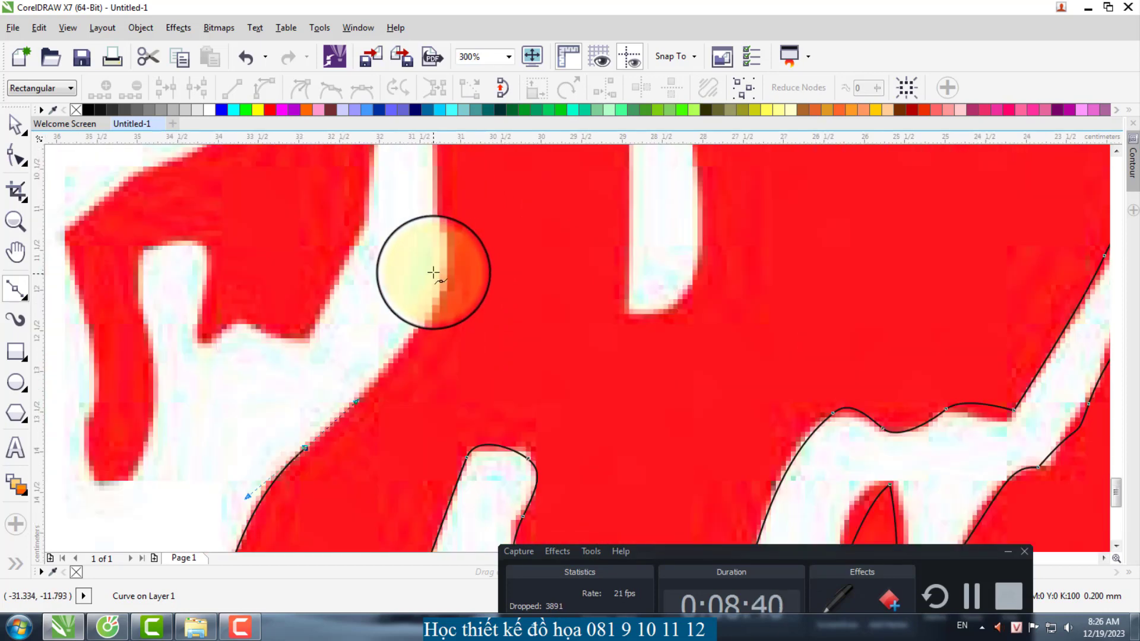
drag(439, 250, 443, 191)
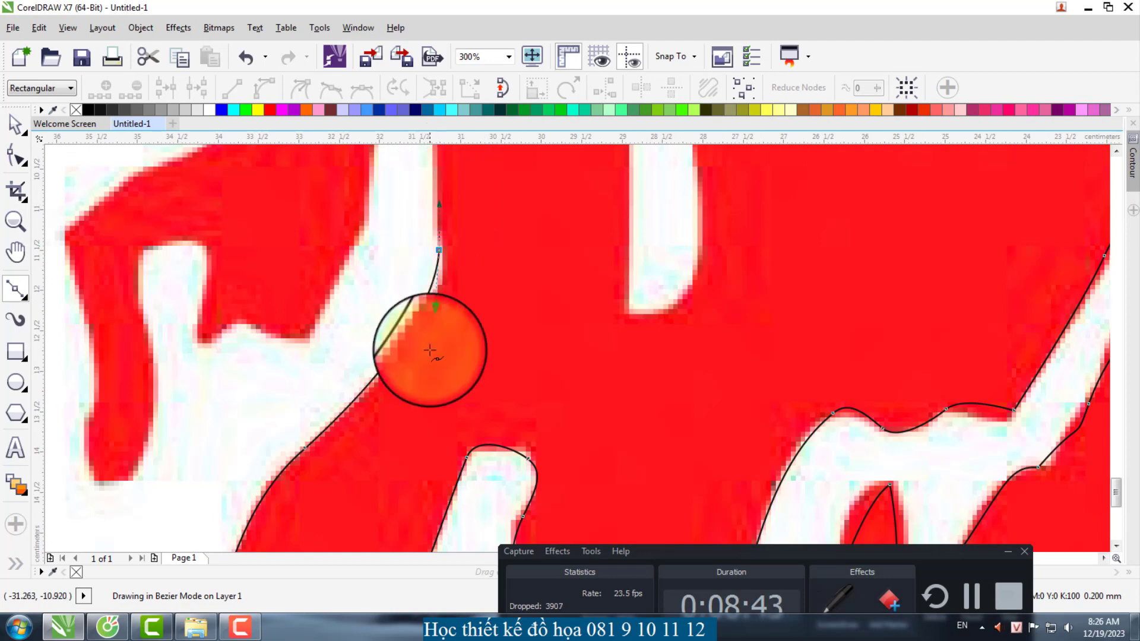
scroll(433, 267, down, 3)
scroll(437, 301, up, 3)
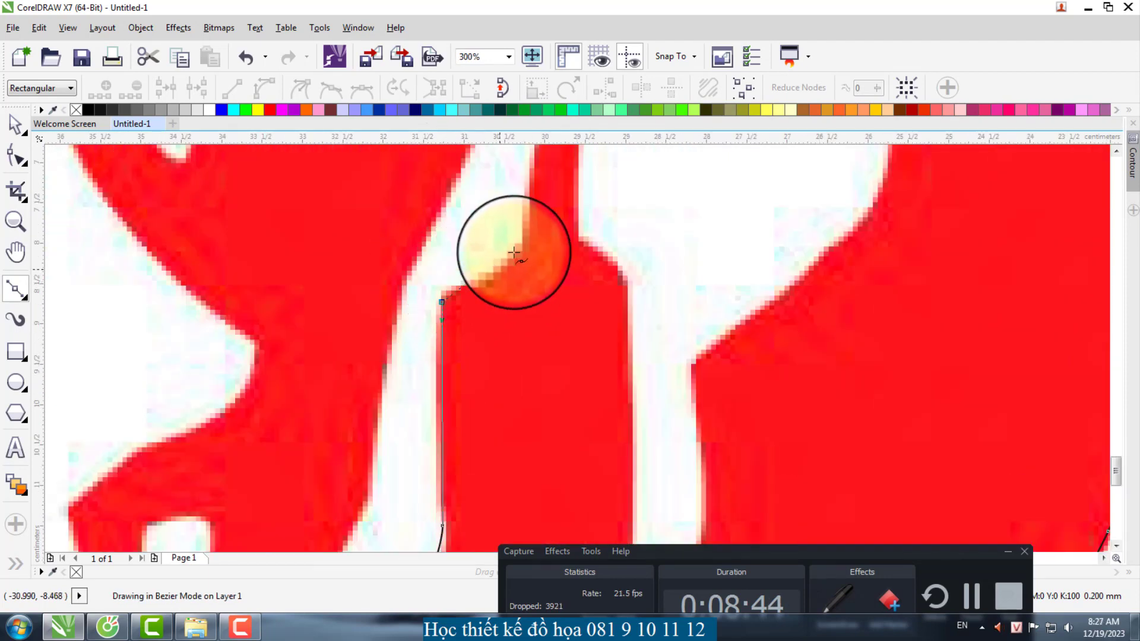
Step: Trace the collar strand's narrow spike from its base up to the pointed tip and down the far side
drag(517, 255, 521, 230)
scroll(471, 275, down, 3)
scroll(505, 265, up, 2)
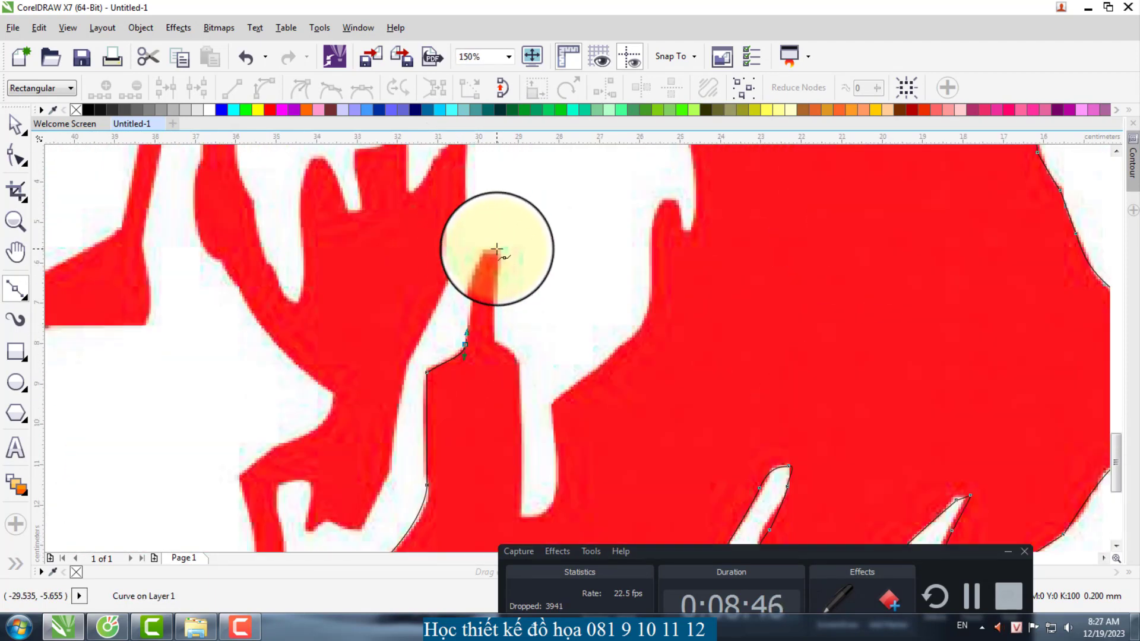
drag(501, 260, 499, 261)
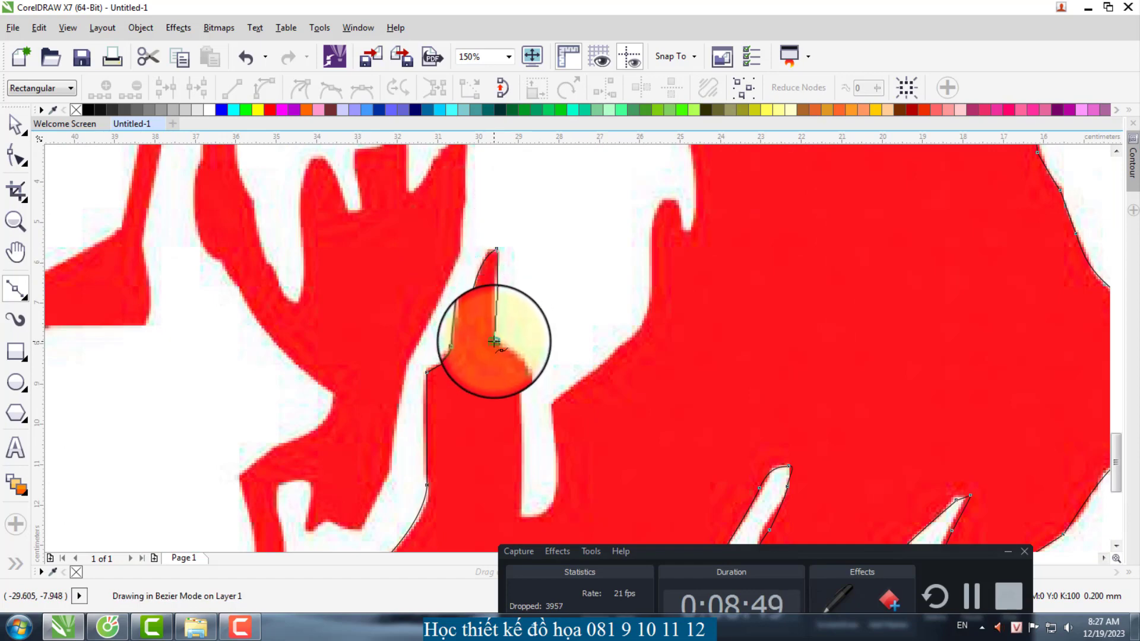
click(494, 341)
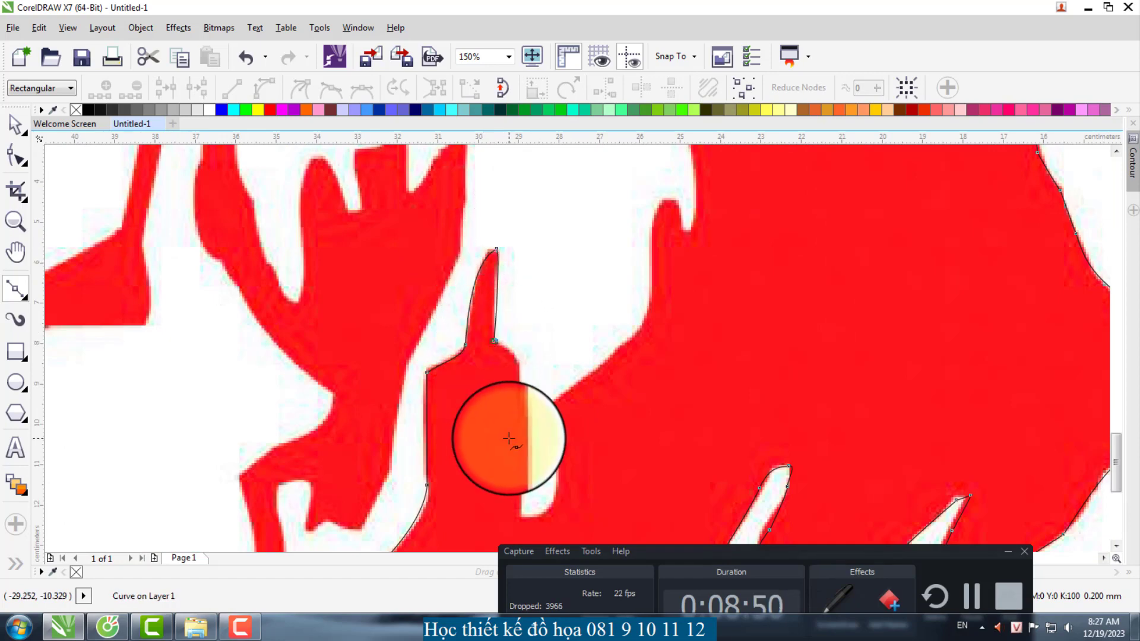
click(973, 598)
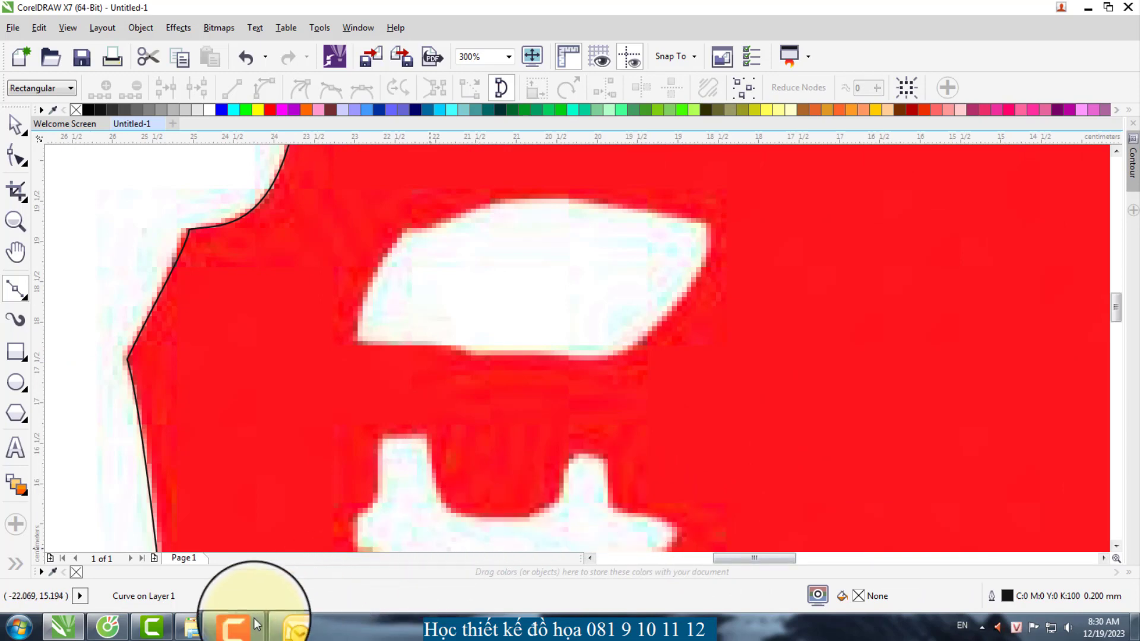
click(239, 626)
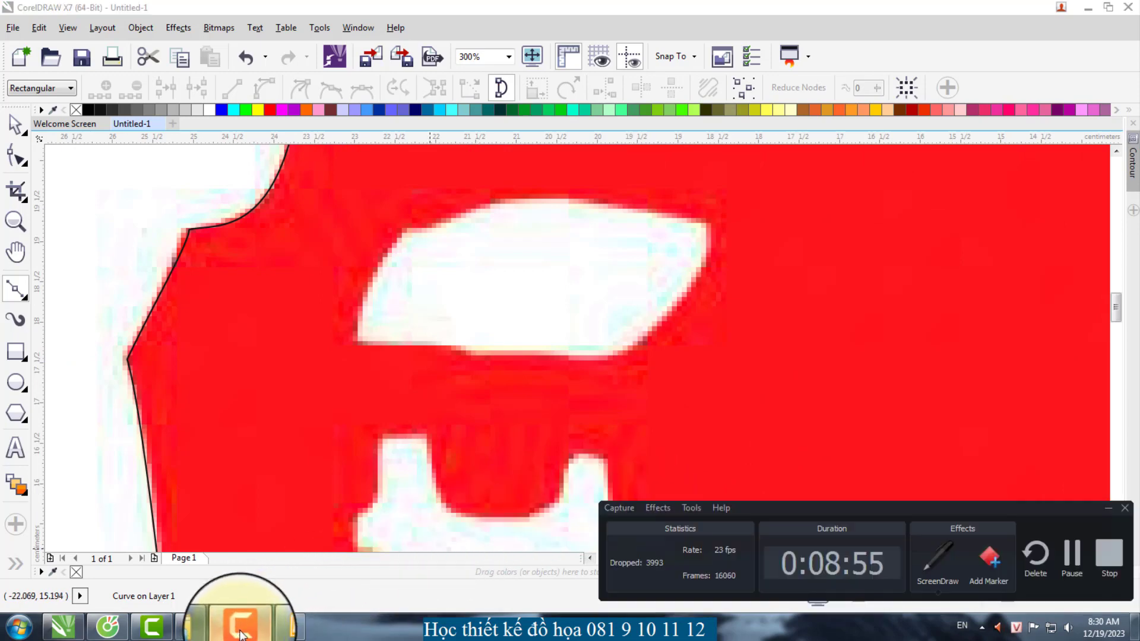
click(1107, 507)
Step: Trace the white eyelid shape from its lower left corner over the upper edge and around its right end
click(359, 337)
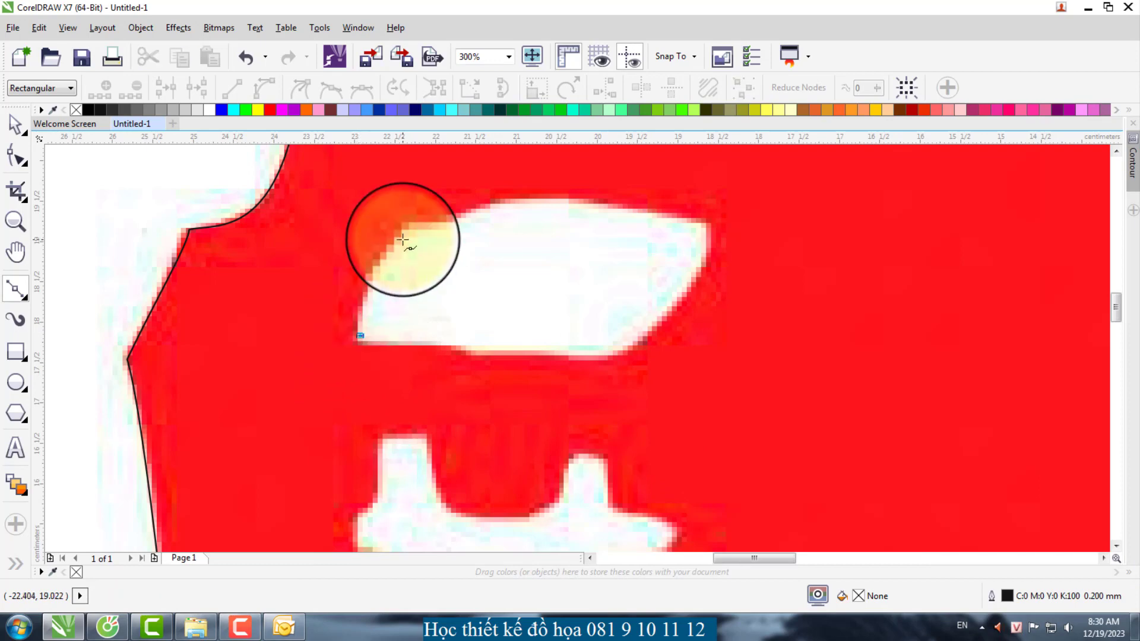
drag(396, 226, 527, 195)
drag(662, 218, 716, 229)
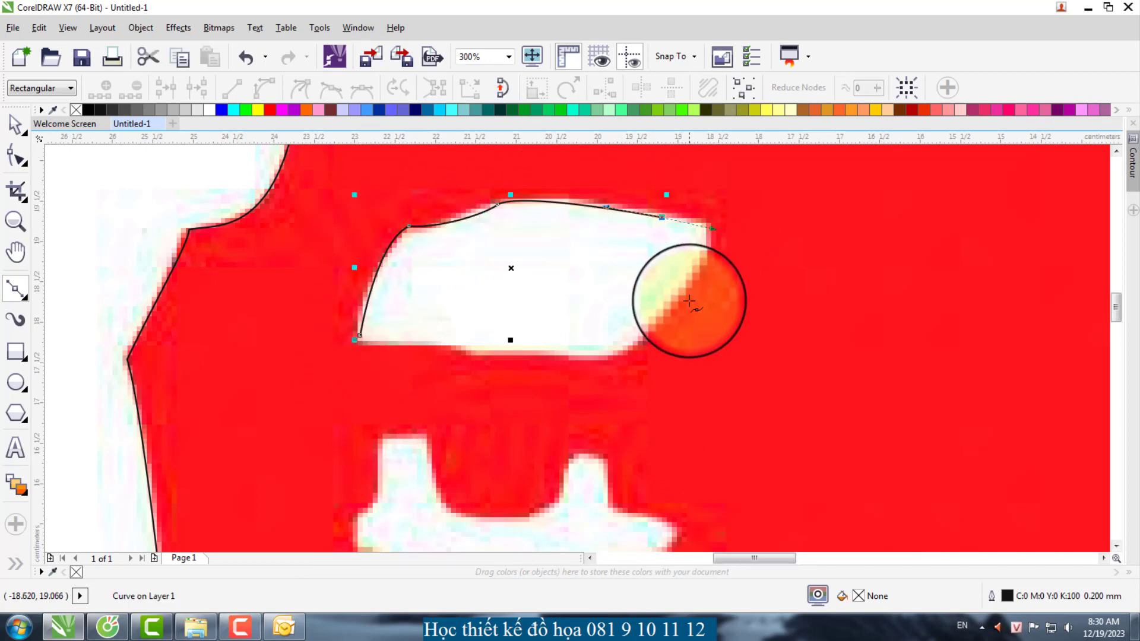
drag(692, 283, 662, 324)
drag(608, 353, 563, 355)
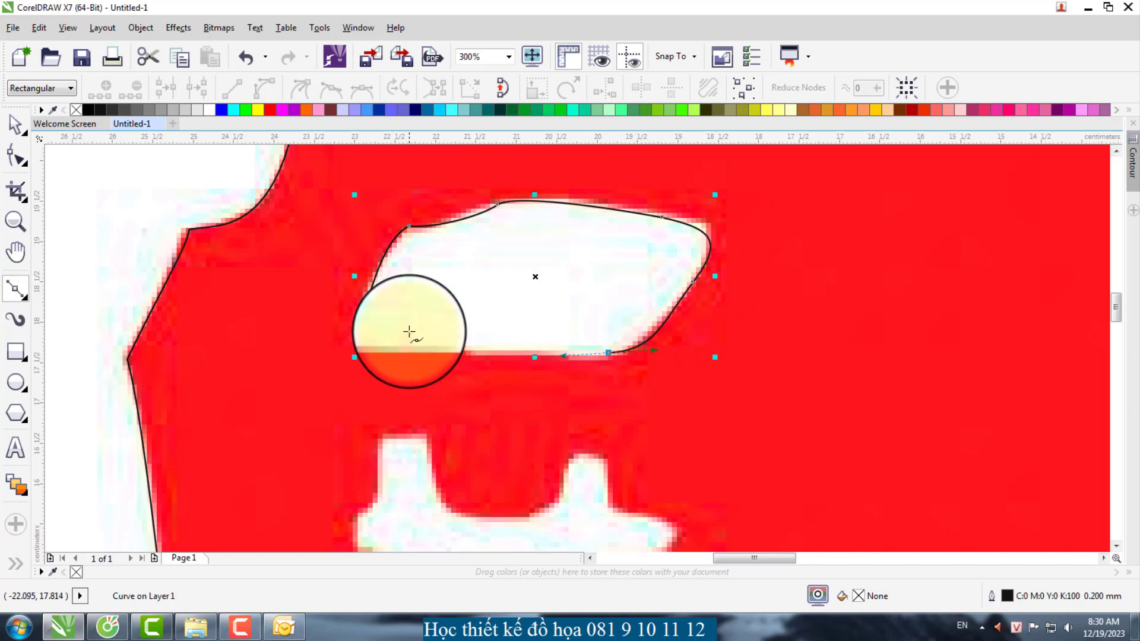
Step: Try to close the eyelid outline with a single curve along its lower edge and start the white shape beneath it
drag(360, 335, 346, 309)
scroll(546, 289, down, 2)
scroll(527, 336, up, 2)
scroll(527, 336, up, 2)
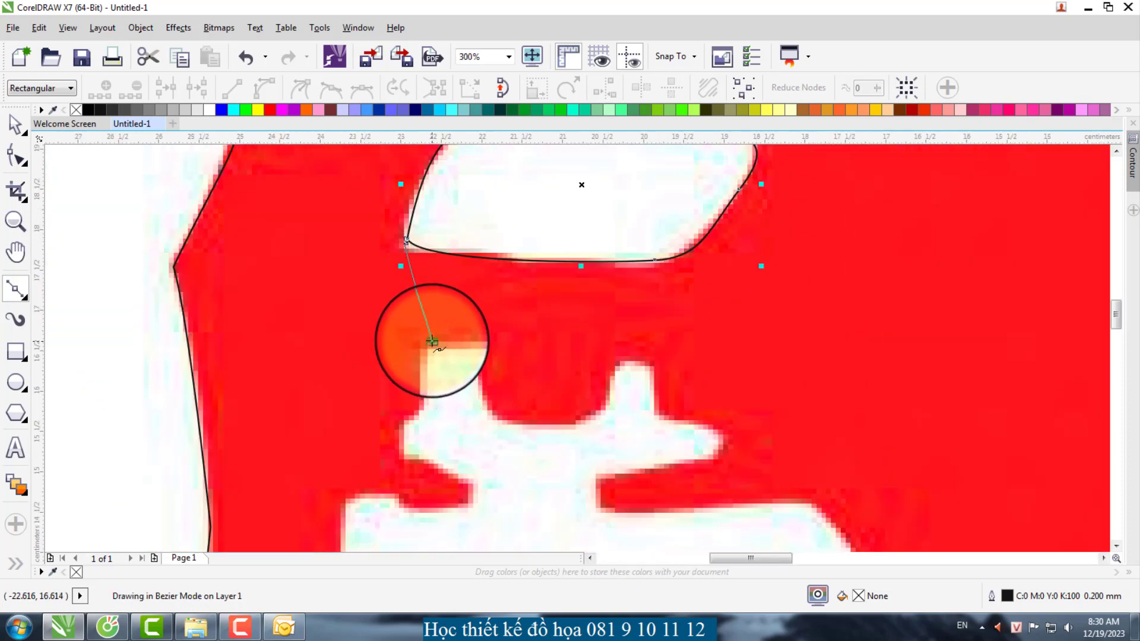
click(432, 340)
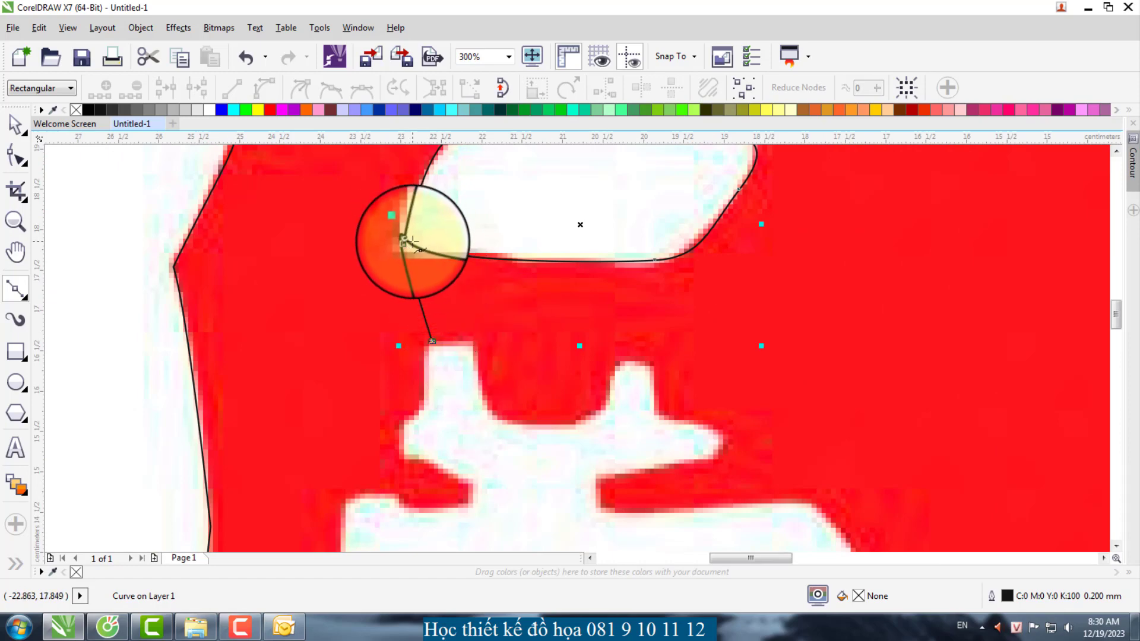
click(408, 239)
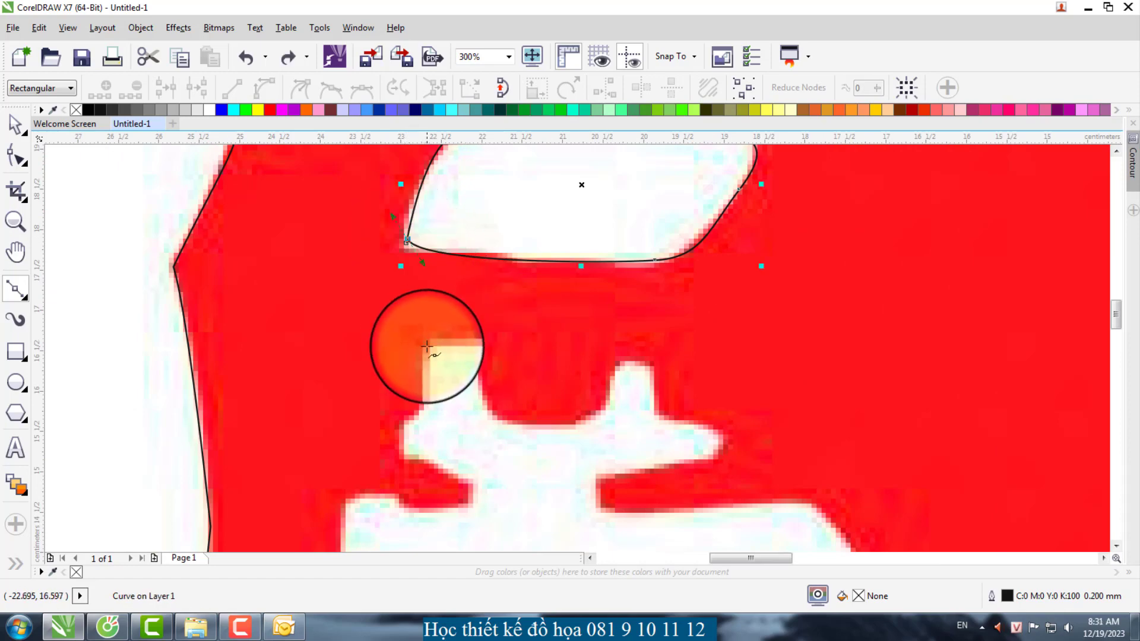
scroll(422, 237, up, 2)
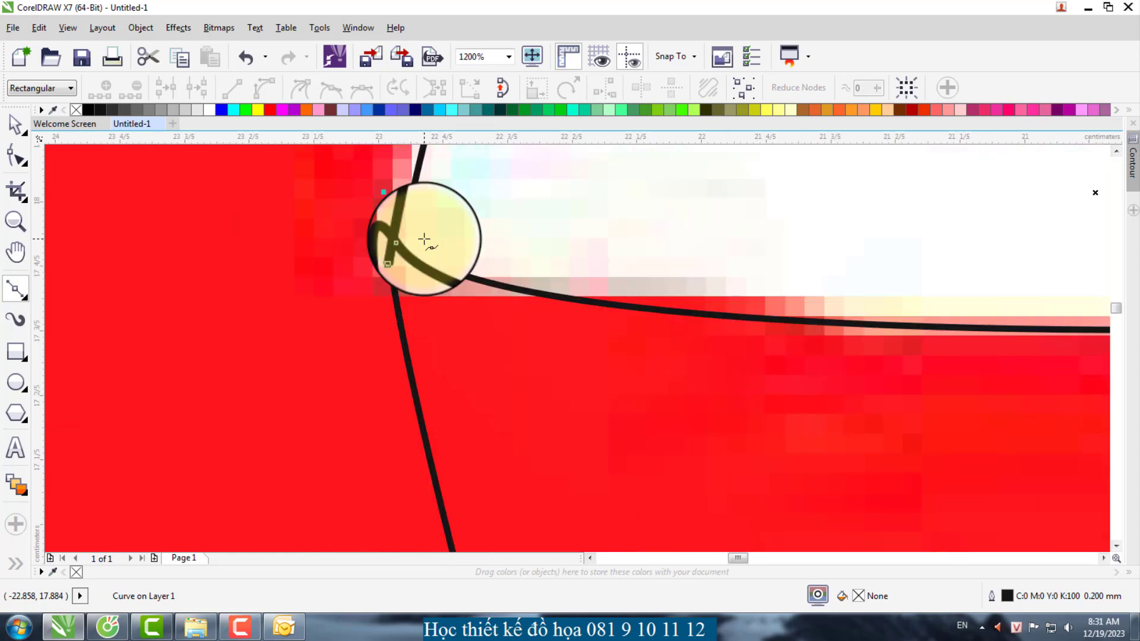
Step: Trace the eyelid shape's lower edge with an extra node and close the outline at its lower left corner
scroll(405, 241, down, 2)
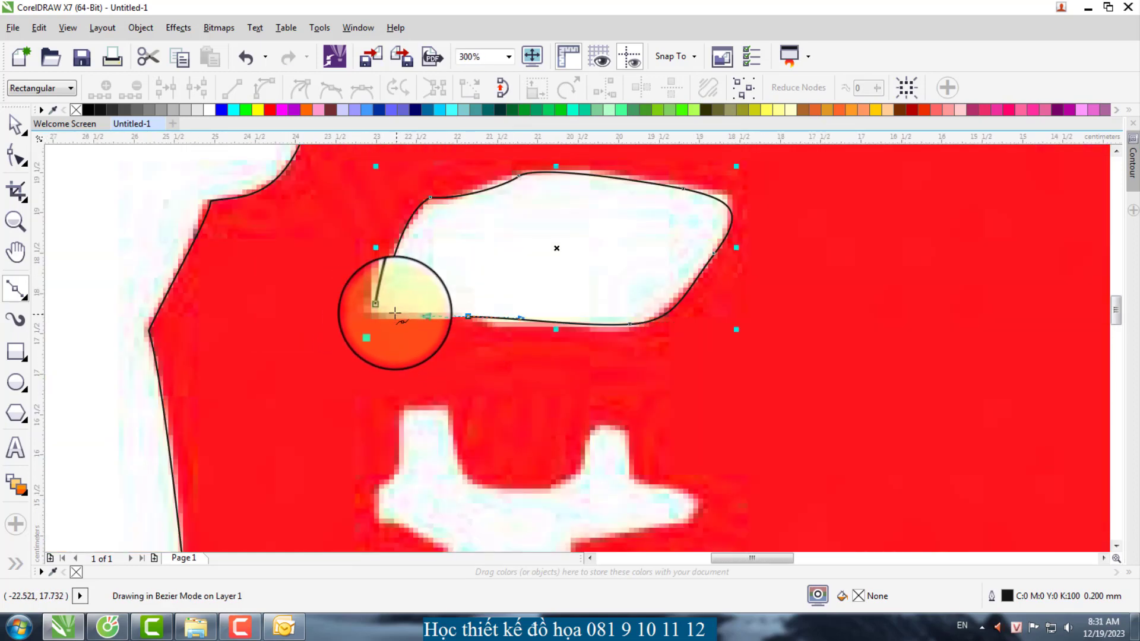
scroll(395, 312, up, 2)
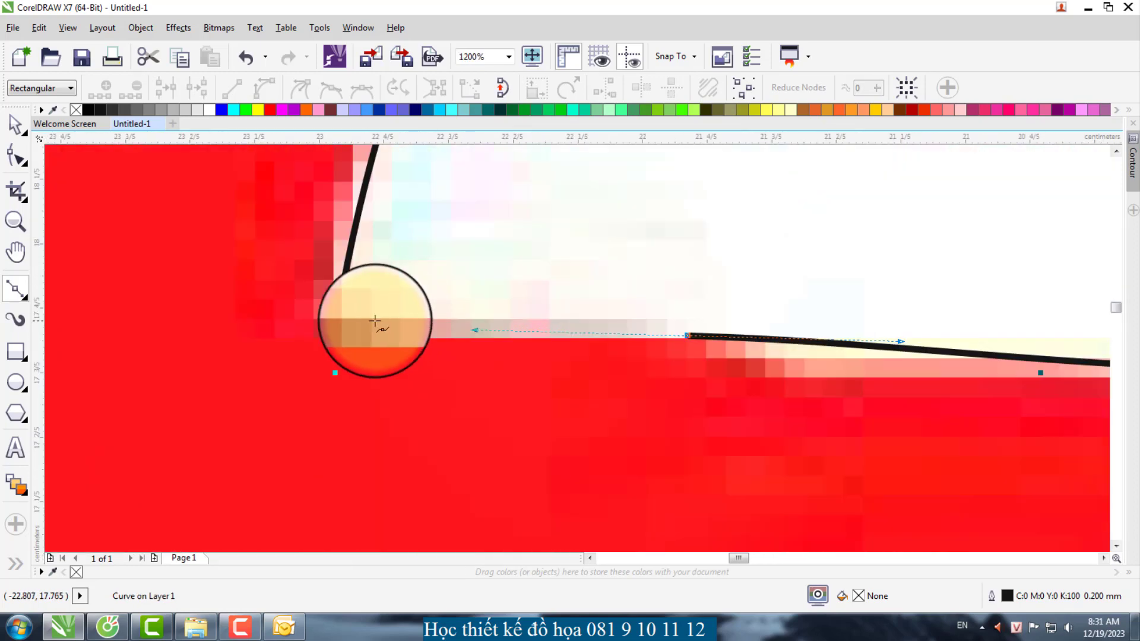
click(341, 297)
scroll(341, 300, down, 2)
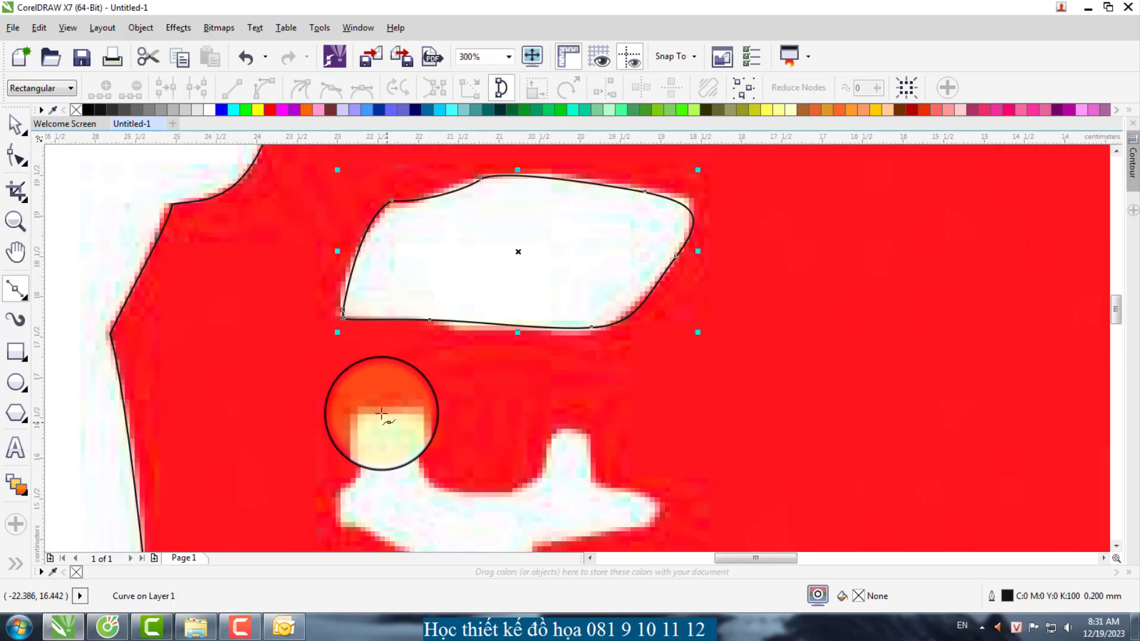
Step: Trace the two-pronged white shape below the eyelid across both prongs and around its right tip
click(368, 412)
click(401, 411)
scroll(327, 360, down, 2)
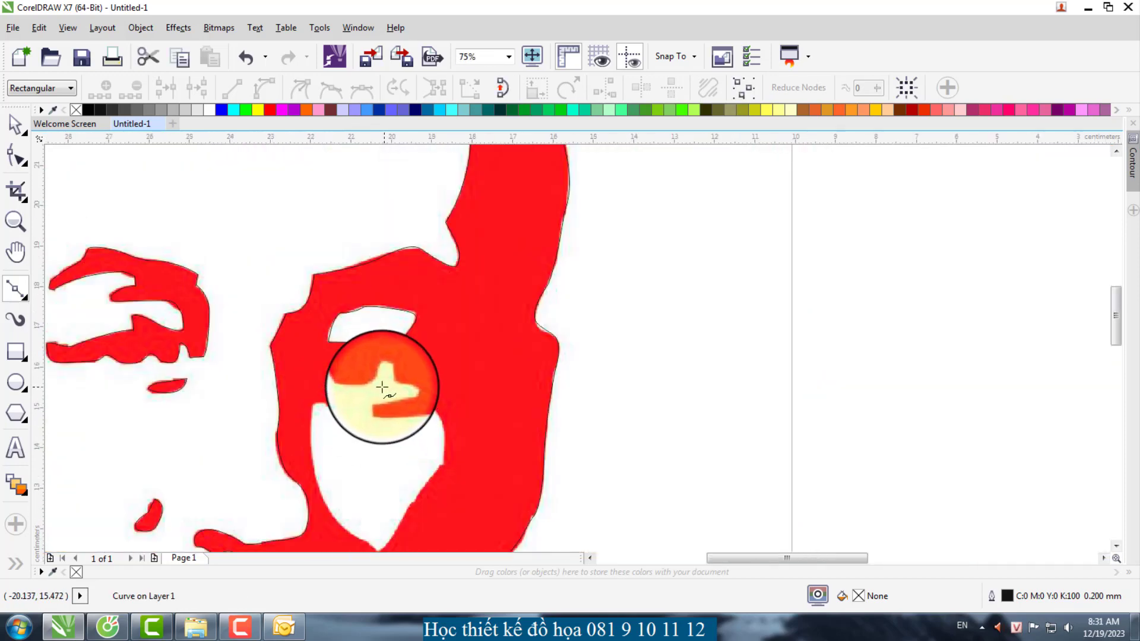
scroll(387, 397, up, 2)
drag(292, 379, 468, 423)
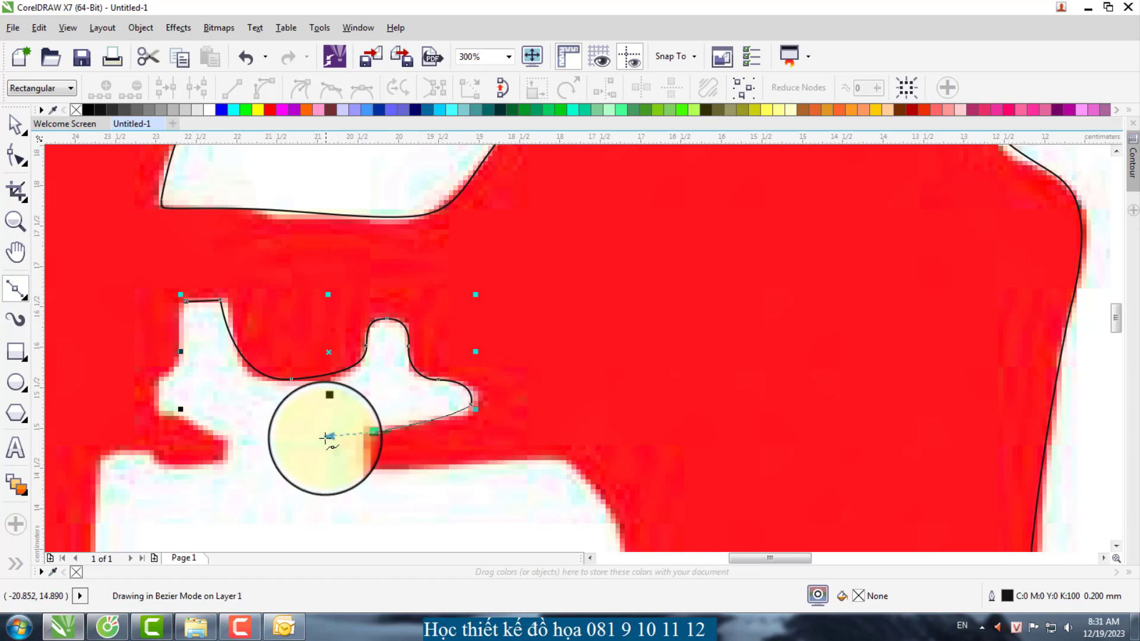
Step: Trace around the blunt end of the right red wedge and along the white cheek area's top edge to its rounded corner
drag(352, 455, 453, 468)
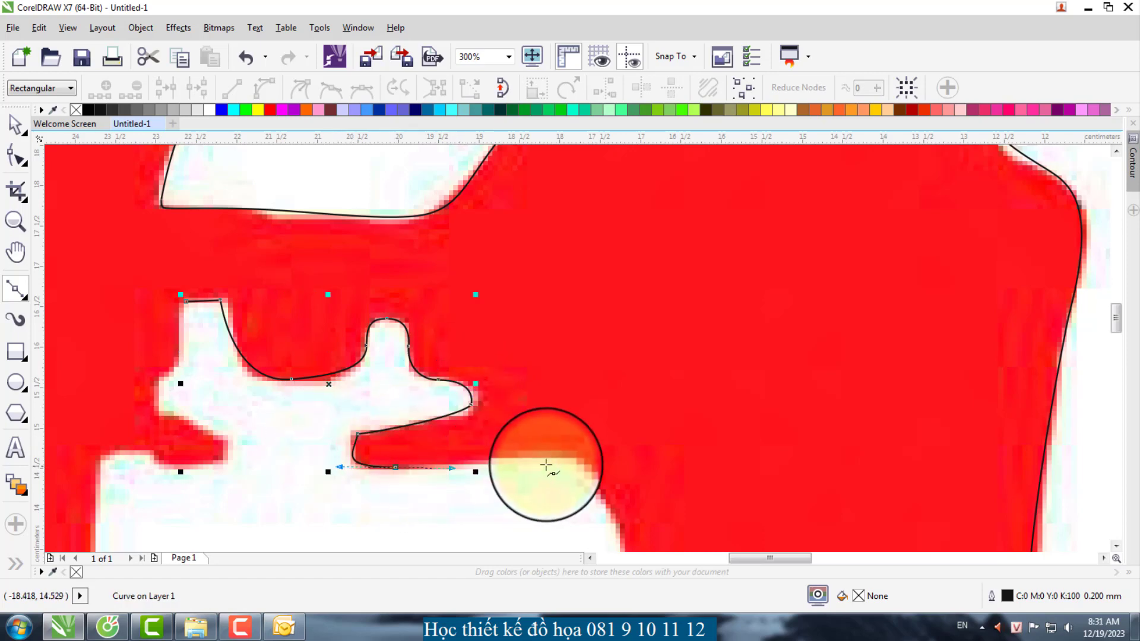
click(547, 462)
scroll(497, 393, down, 1)
scroll(544, 462, up, 2)
drag(571, 411, 611, 481)
Step: Trace down the cheek area's right side, around the notch corner and onto the diagonal edge
scroll(573, 325, down, 2)
scroll(601, 376, up, 2)
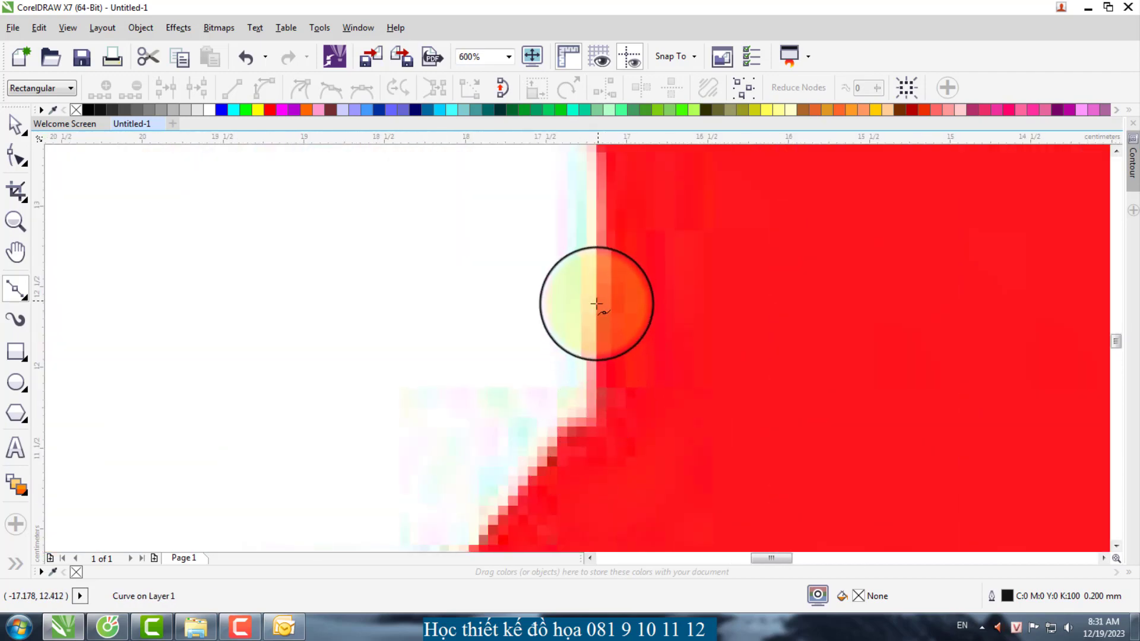
drag(597, 300, 565, 433)
scroll(565, 356, down, 2)
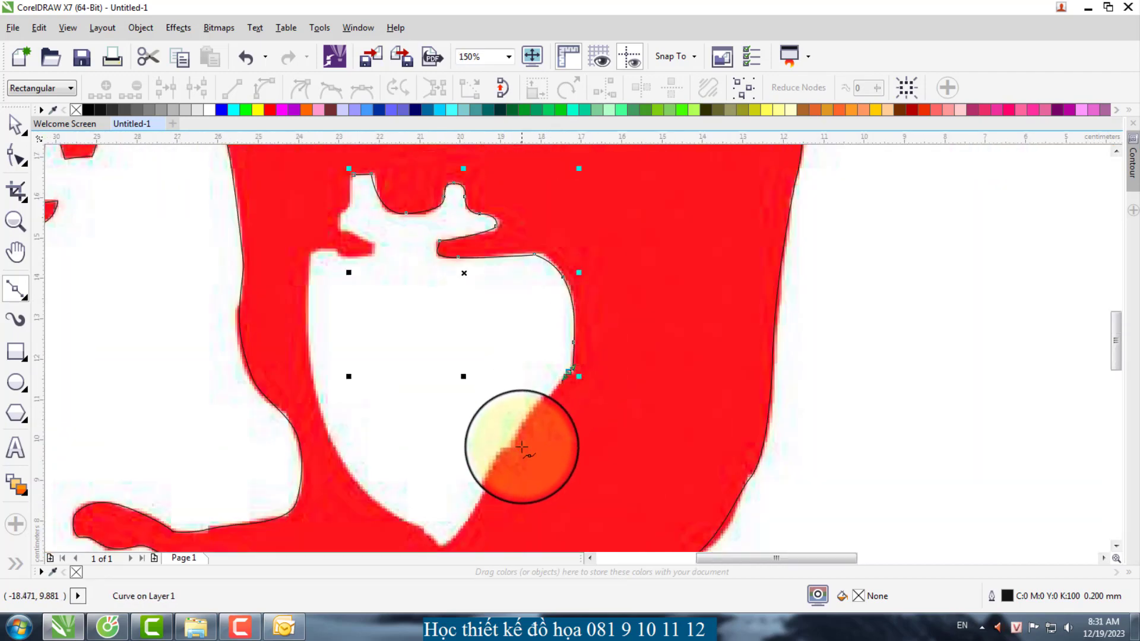
scroll(533, 398, up, 1)
drag(546, 389, 508, 444)
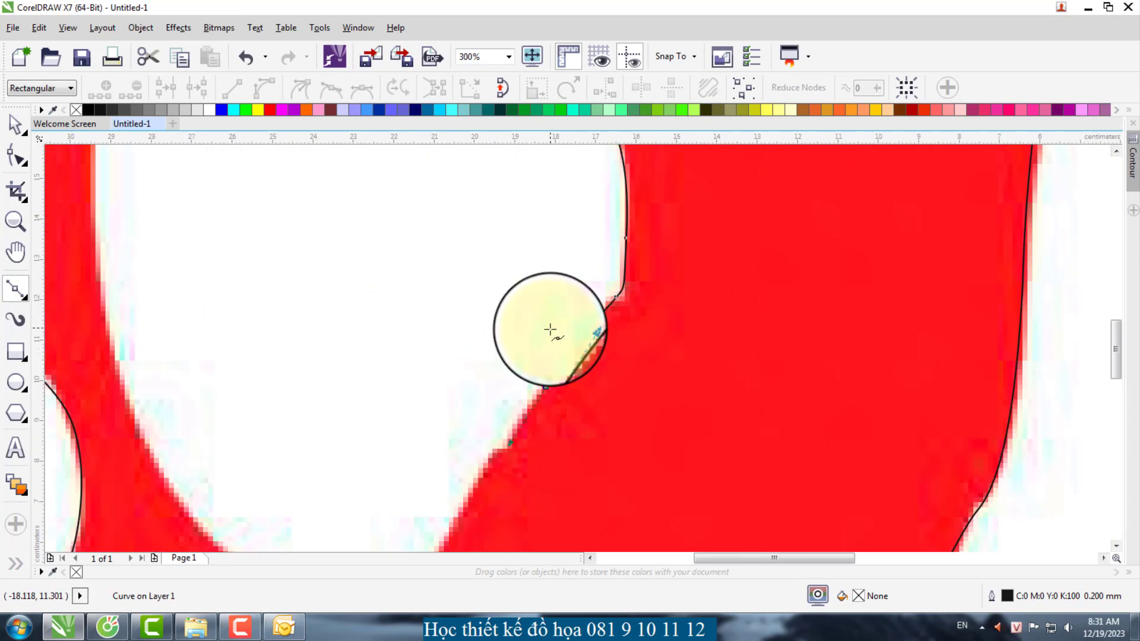
Step: Trace the rest of the diagonal edge down to the cheek area's lowest point
scroll(502, 420, down, 2)
scroll(494, 400, up, 1)
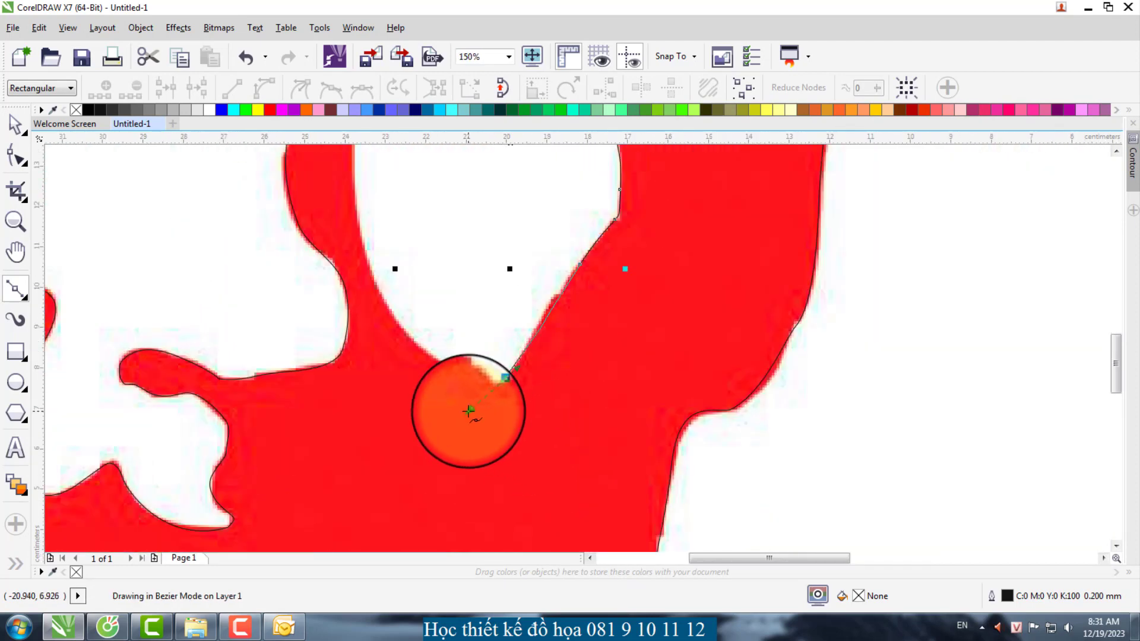
click(492, 390)
scroll(469, 380, down, 1)
scroll(465, 387, up, 2)
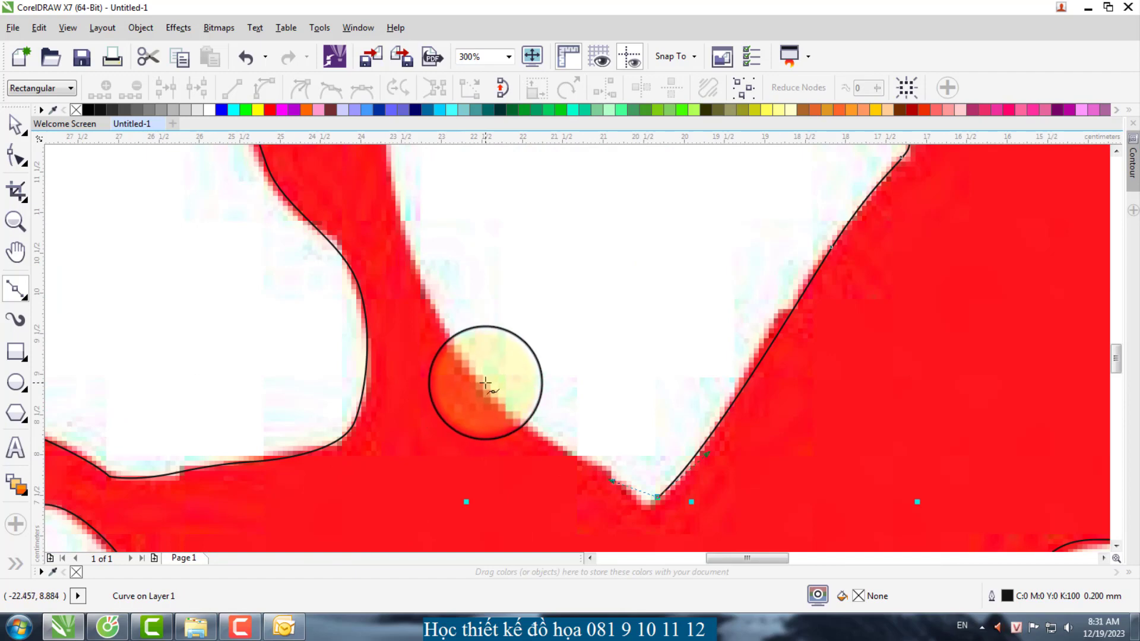
Step: Trace from the cheek area's lowest point up its curved left side to the upper left corner
drag(473, 372, 450, 337)
drag(414, 262, 407, 235)
scroll(476, 332, down, 2)
scroll(470, 270, up, 1)
drag(440, 295, 449, 238)
scroll(445, 216, up, 2)
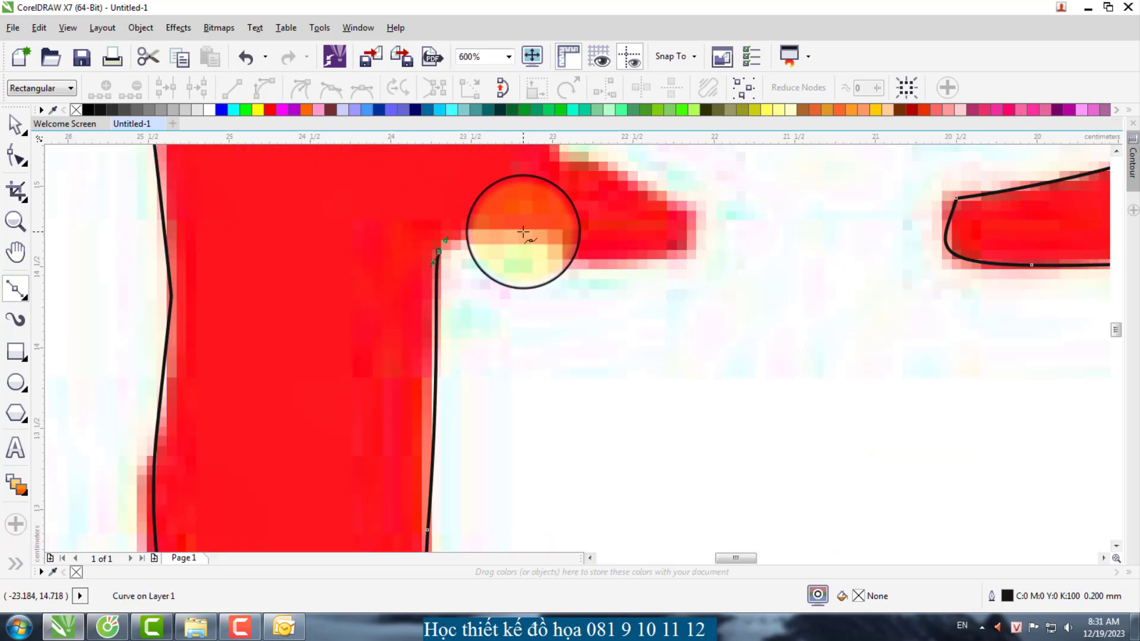
Step: Trace along the underside of the left red wedge, around its tip and back along its upper edge
drag(523, 233, 664, 269)
drag(690, 221, 688, 203)
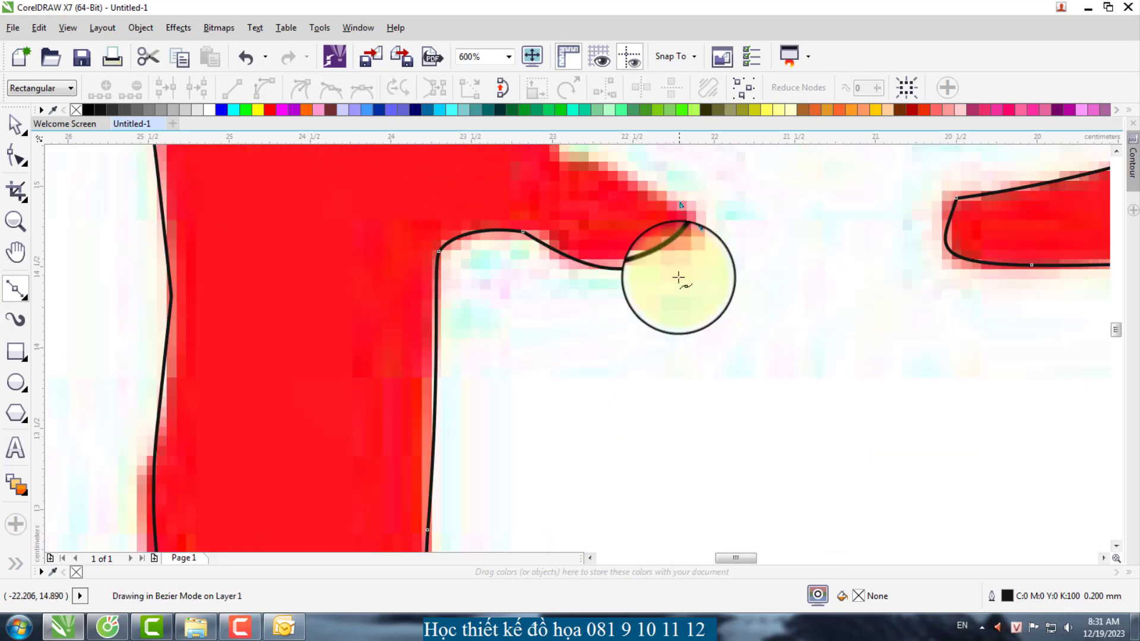
scroll(675, 281, down, 1)
scroll(654, 210, up, 1)
drag(585, 236, 574, 180)
key(c)
Step: Trace up the left side of the two-pronged shape and close the outline at the first prong
scroll(549, 315, down, 1)
scroll(580, 229, up, 2)
drag(573, 235, 540, 207)
scroll(545, 363, down, 2)
scroll(561, 288, up, 2)
Step: Trace the jagged red patch inside the ear from its upper left corner over the peak and down to the side notch
scroll(549, 252, down, 4)
scroll(554, 267, down, 4)
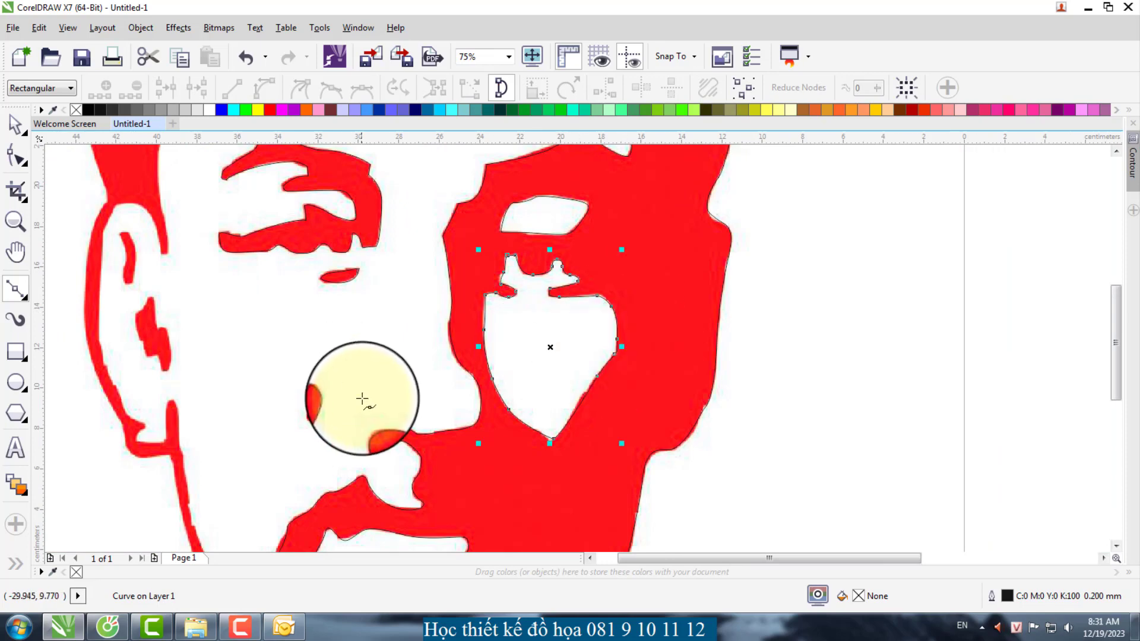
scroll(344, 267, down, 1)
scroll(382, 343, up, 2)
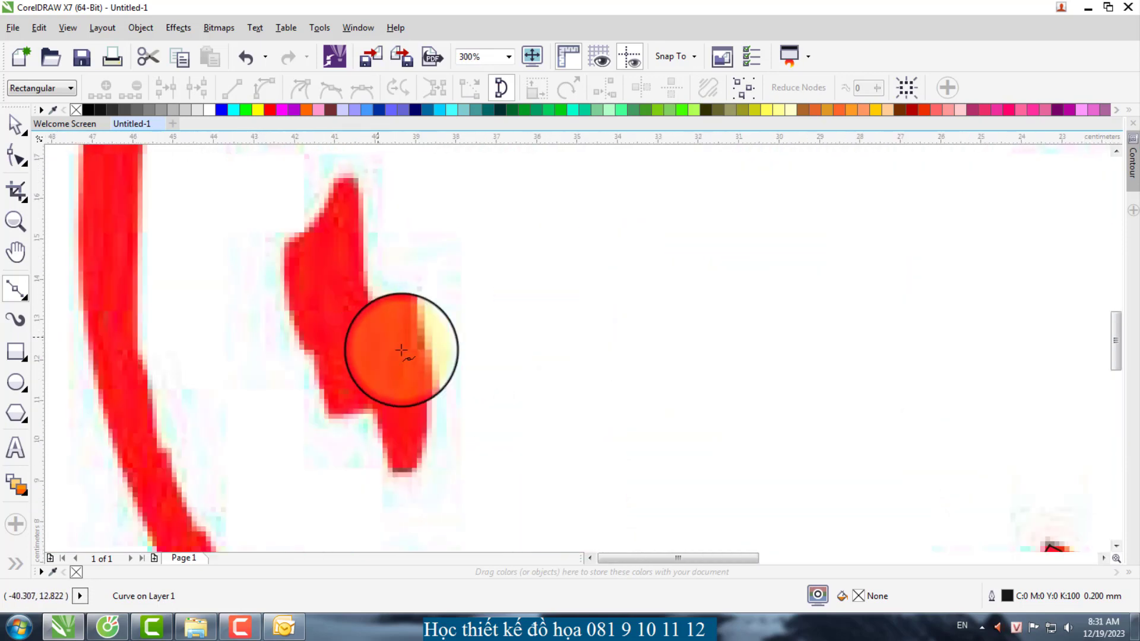
scroll(386, 336, down, 1)
scroll(386, 336, up, 3)
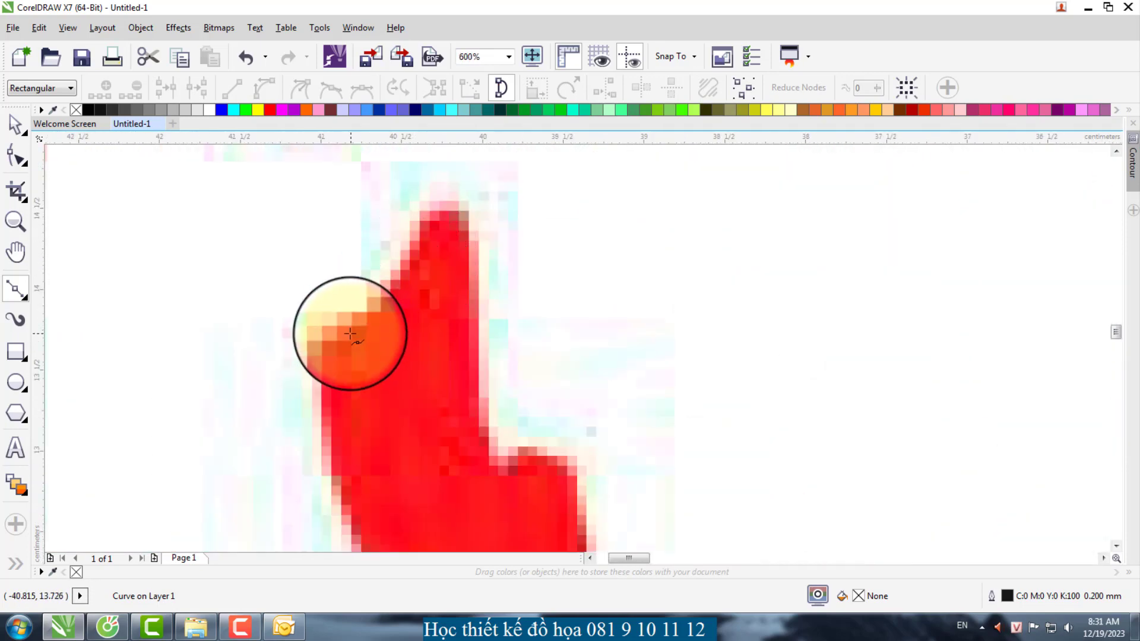
drag(412, 252, 423, 205)
drag(466, 238, 479, 323)
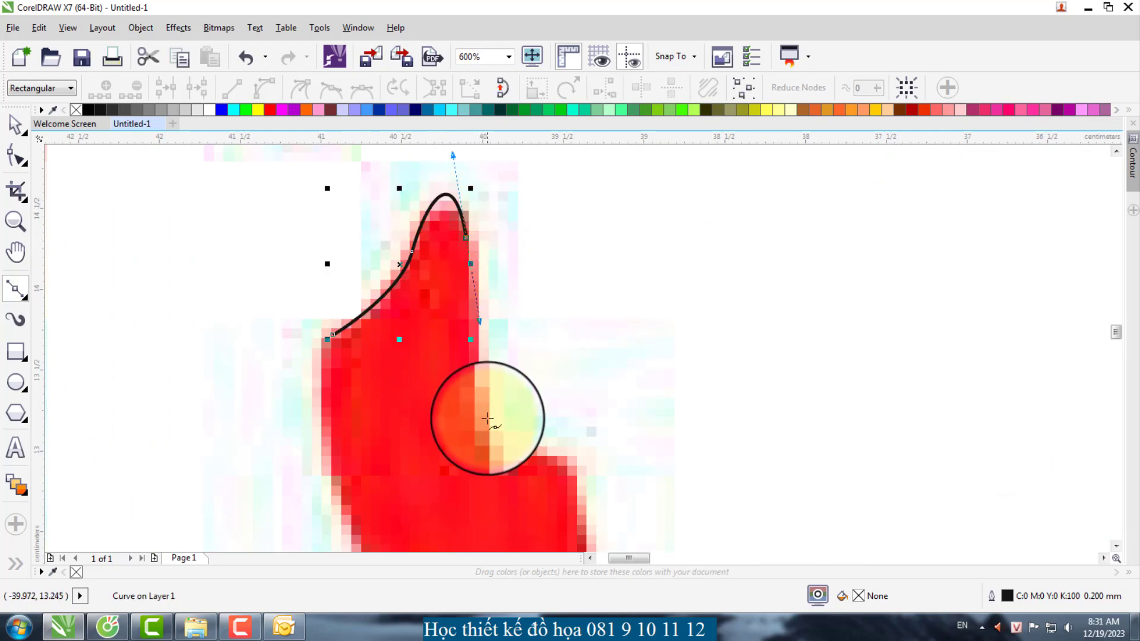
drag(477, 402, 490, 455)
Step: Trace the ear patch's lower lobe to its bottom tip, then up the stepped left side, closing the outline
scroll(396, 332, down, 1)
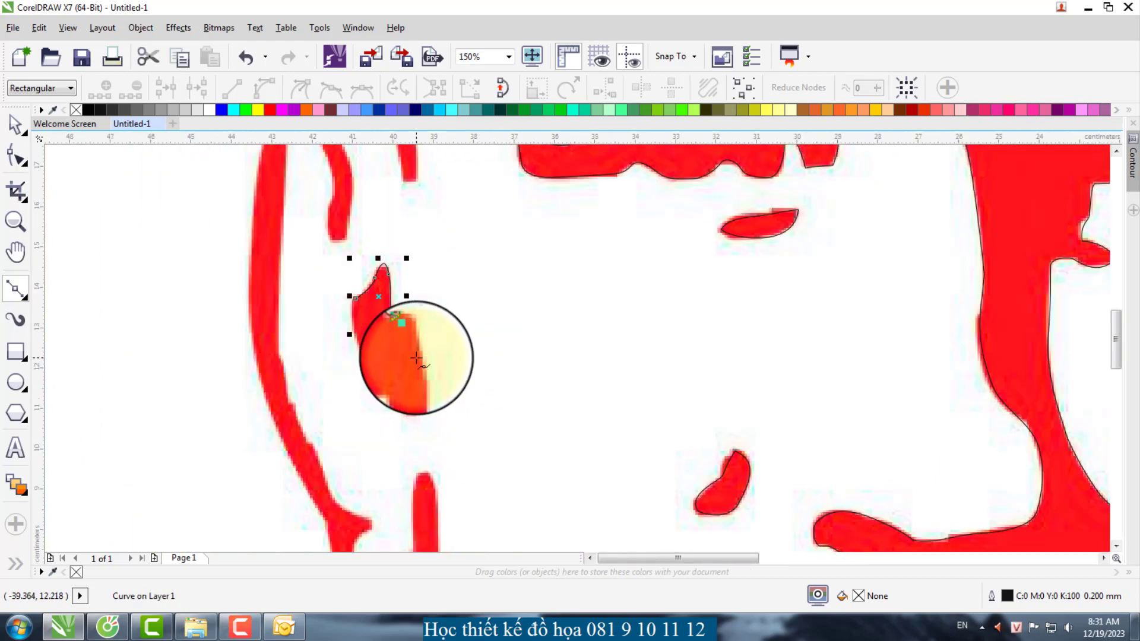
scroll(417, 358, up, 2)
drag(421, 315, 443, 406)
scroll(443, 354, down, 2)
scroll(437, 420, up, 1)
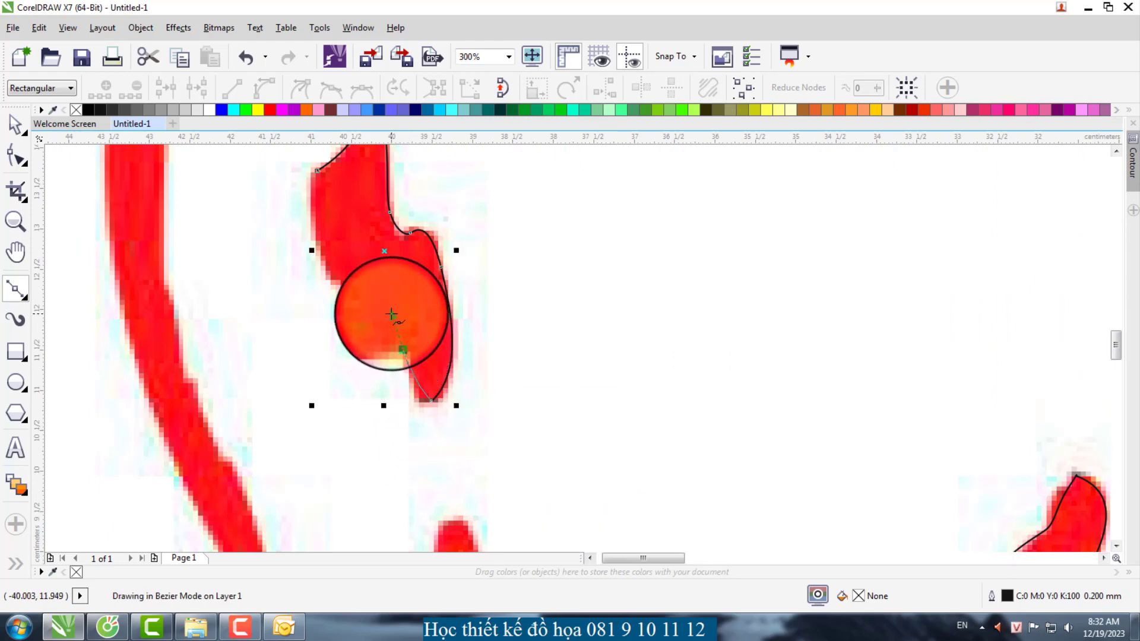
drag(352, 324, 327, 265)
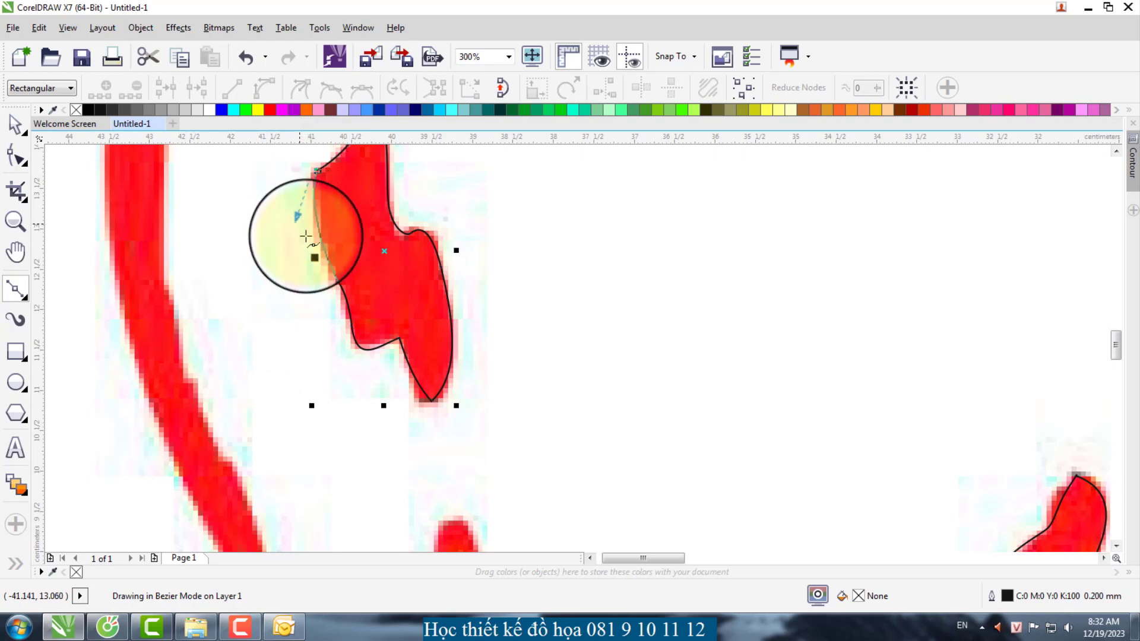
scroll(368, 297, down, 2)
scroll(328, 211, up, 2)
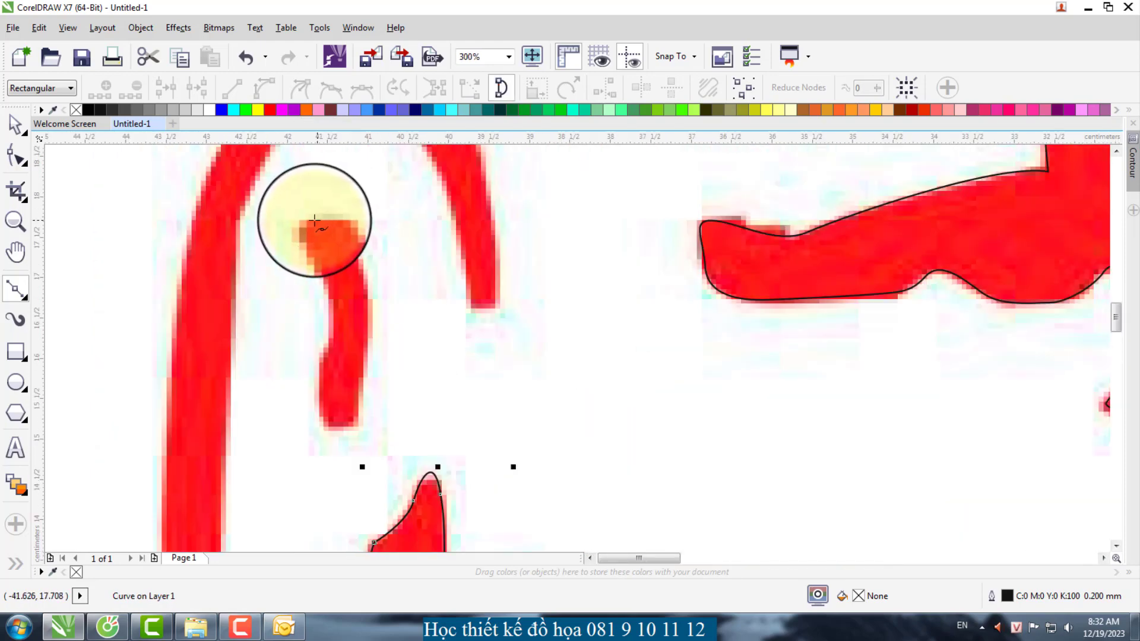
Step: Trace the narrow curved red strip inside the upper ear down its right side, around the lower end and back up, closing the outline
mouse_move(358, 254)
mouse_down()
mouse_move(362, 418)
mouse_move(324, 420)
mouse_up()
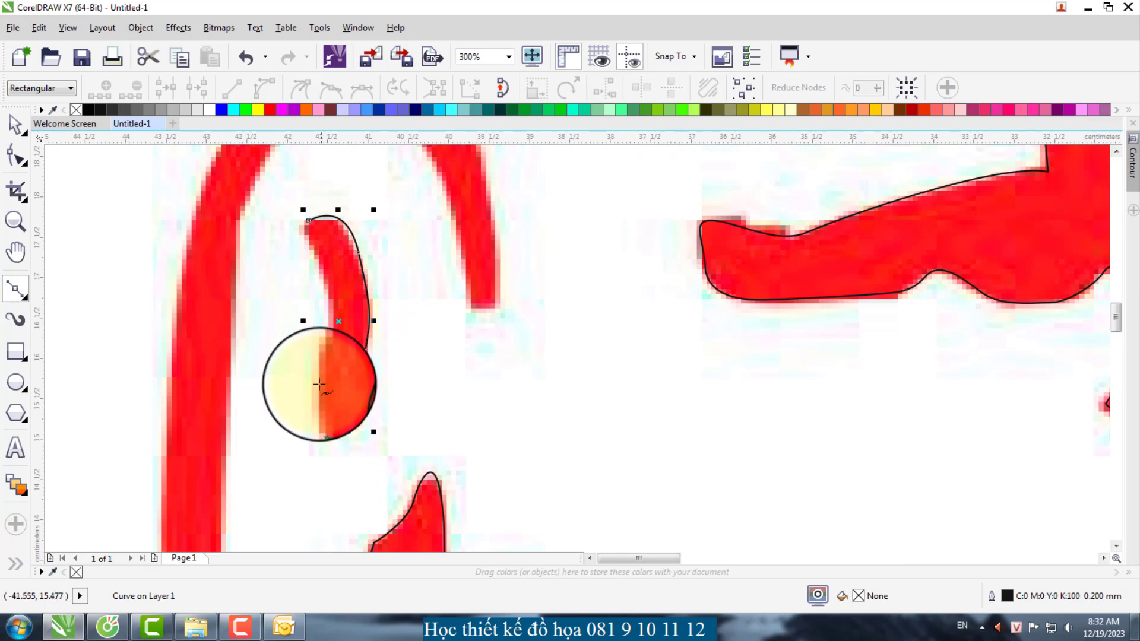
drag(318, 376, 324, 340)
drag(328, 292, 320, 259)
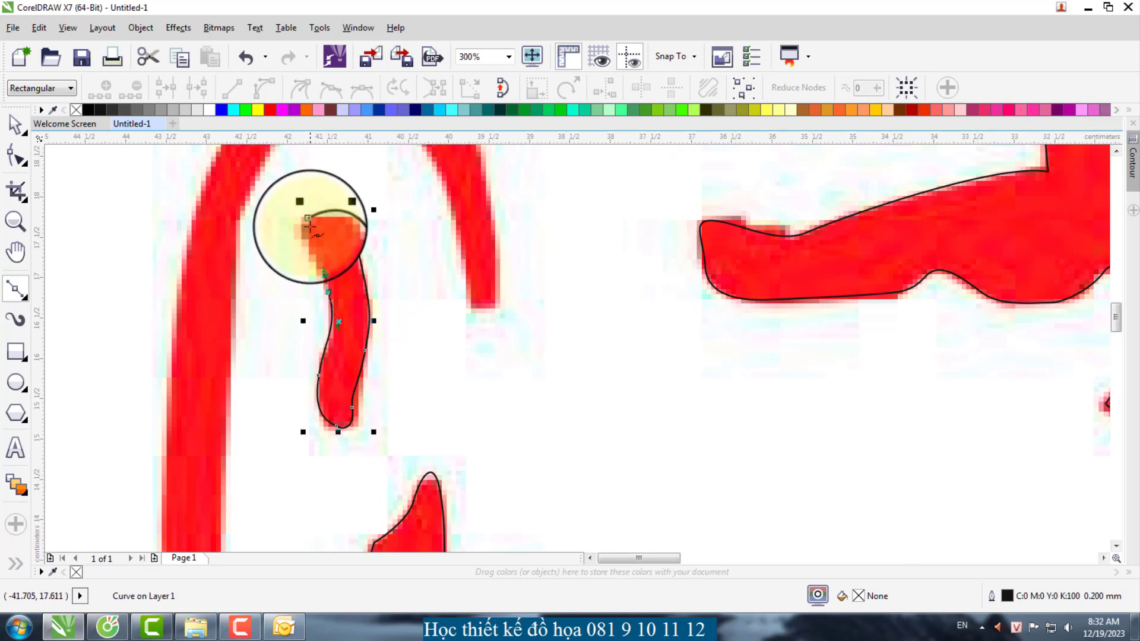
Step: Start a new outline at the blunt lower end of the red prong in front of the ear and trace its right edge up the temple
scroll(491, 399, down, 1)
scroll(490, 376, up, 1)
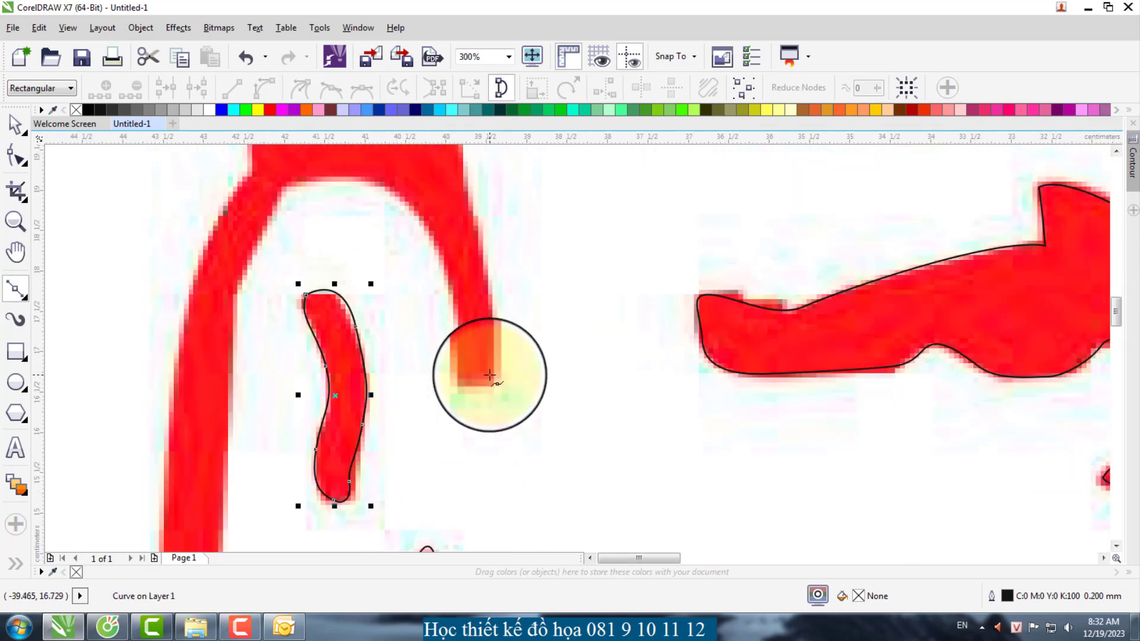
click(459, 383)
click(496, 382)
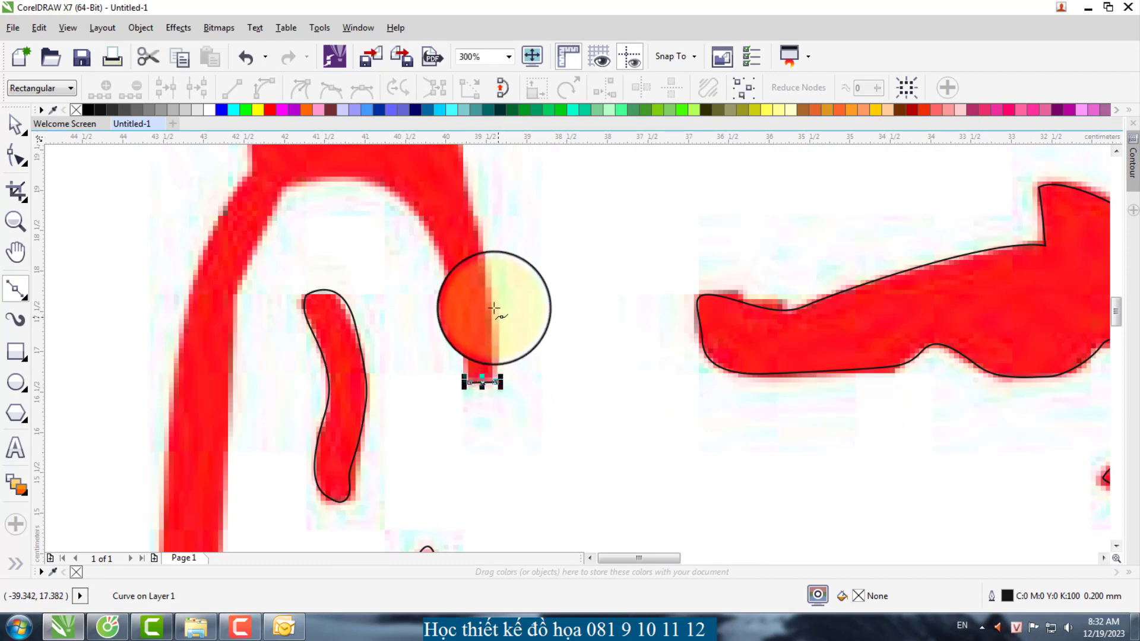
drag(498, 319, 489, 269)
scroll(491, 263, down, 2)
scroll(471, 305, up, 1)
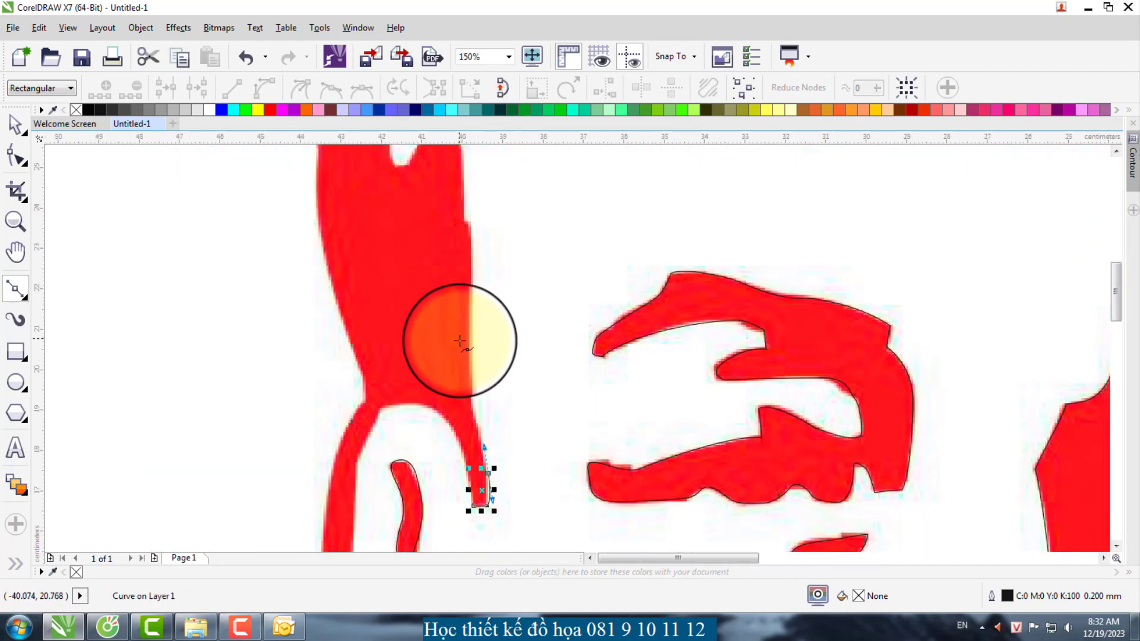
click(468, 321)
click(468, 291)
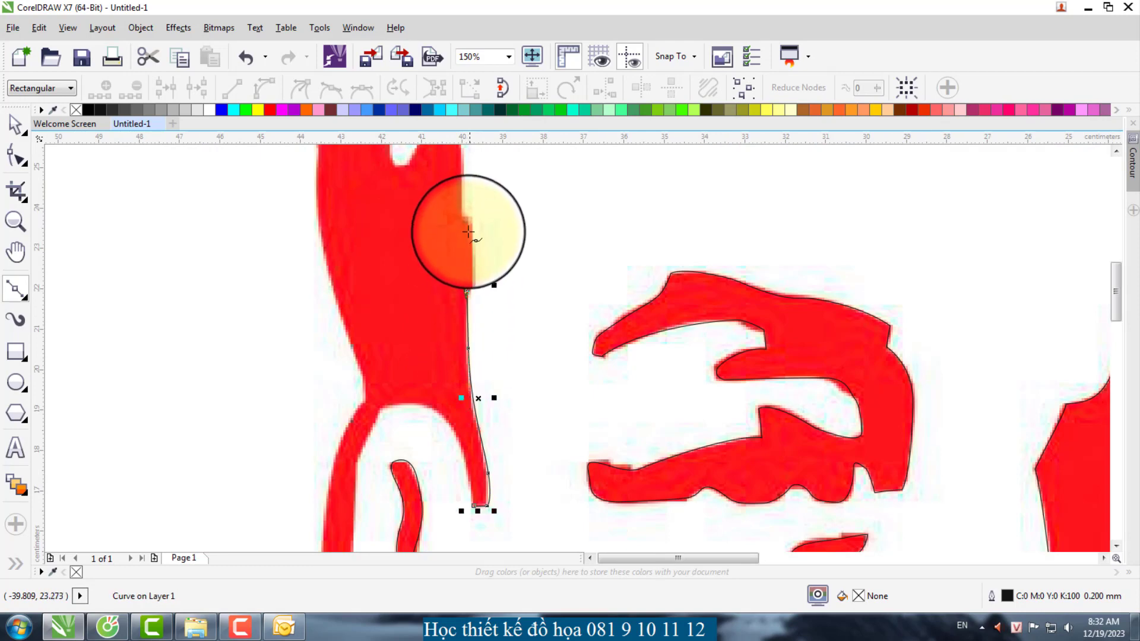
Step: Continue the temple outline past the small step in its right edge and over the rounded tip of the first hair spike
drag(464, 223, 464, 193)
key(c)
scroll(480, 348, down, 1)
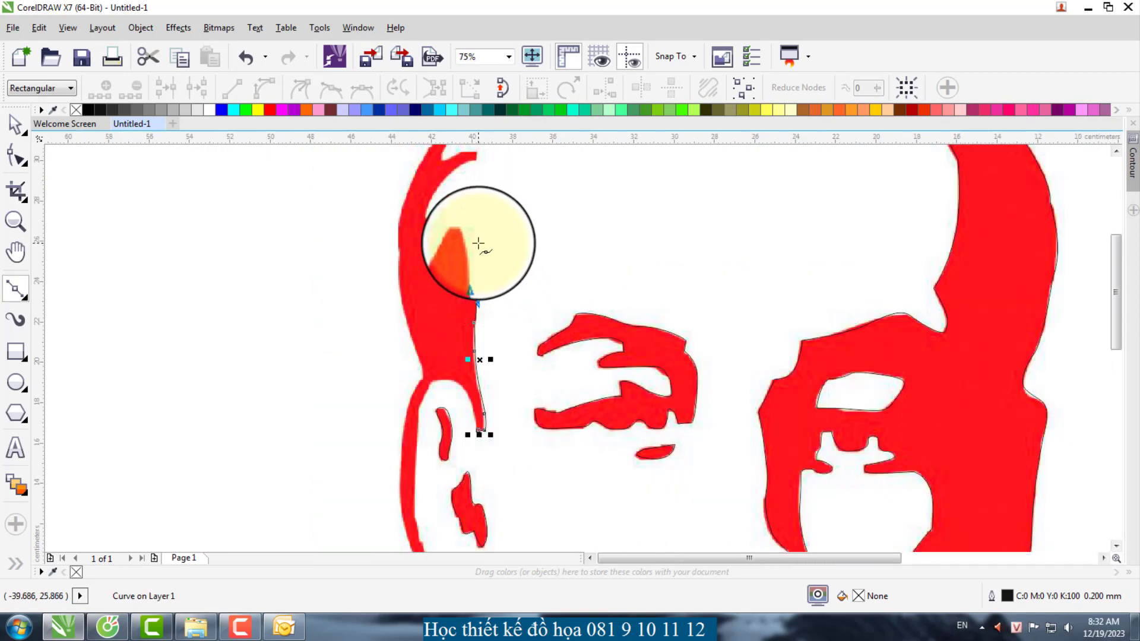
scroll(478, 243, up, 2)
drag(450, 253, 378, 260)
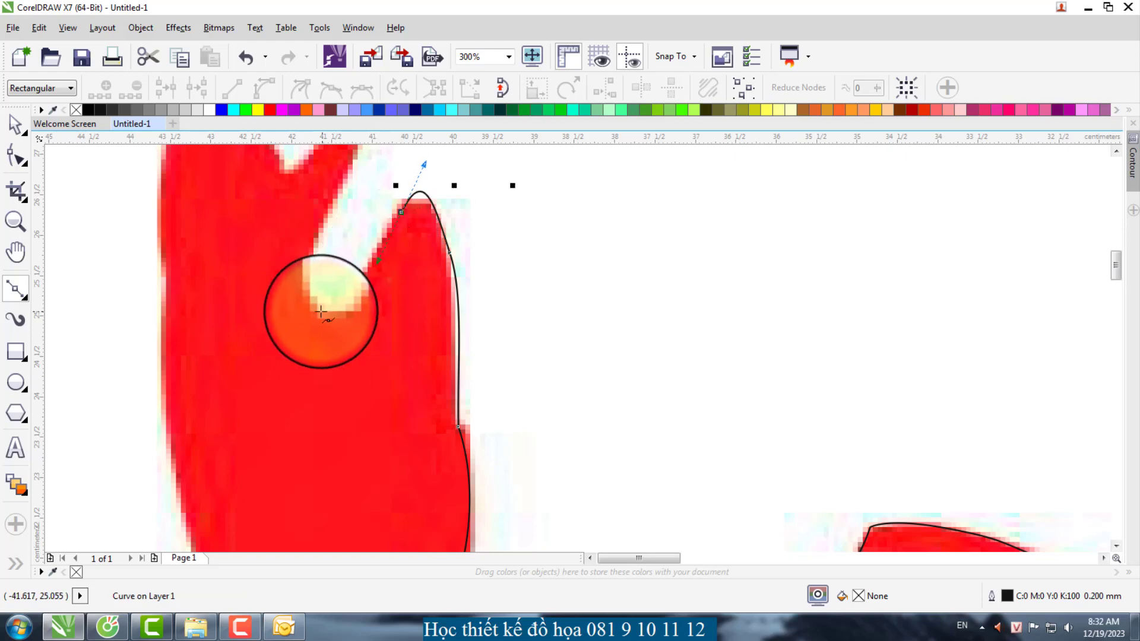
Step: Trace through the notch beside the first spike, around the second spike's tip and up the inner hair edge
scroll(388, 249, down, 2)
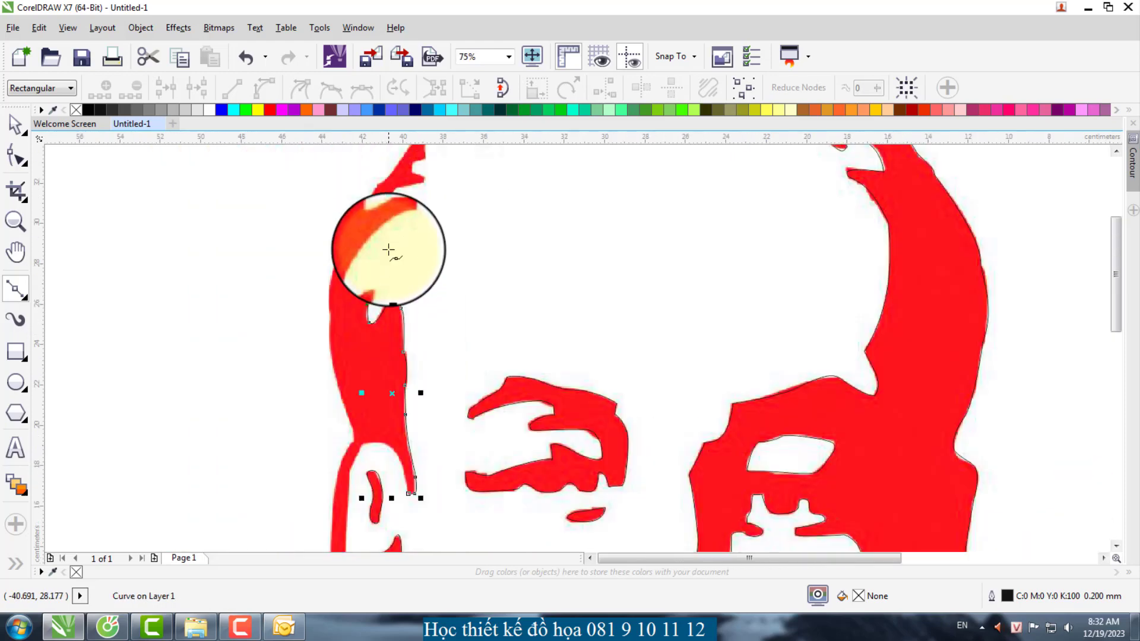
scroll(388, 249, up, 2)
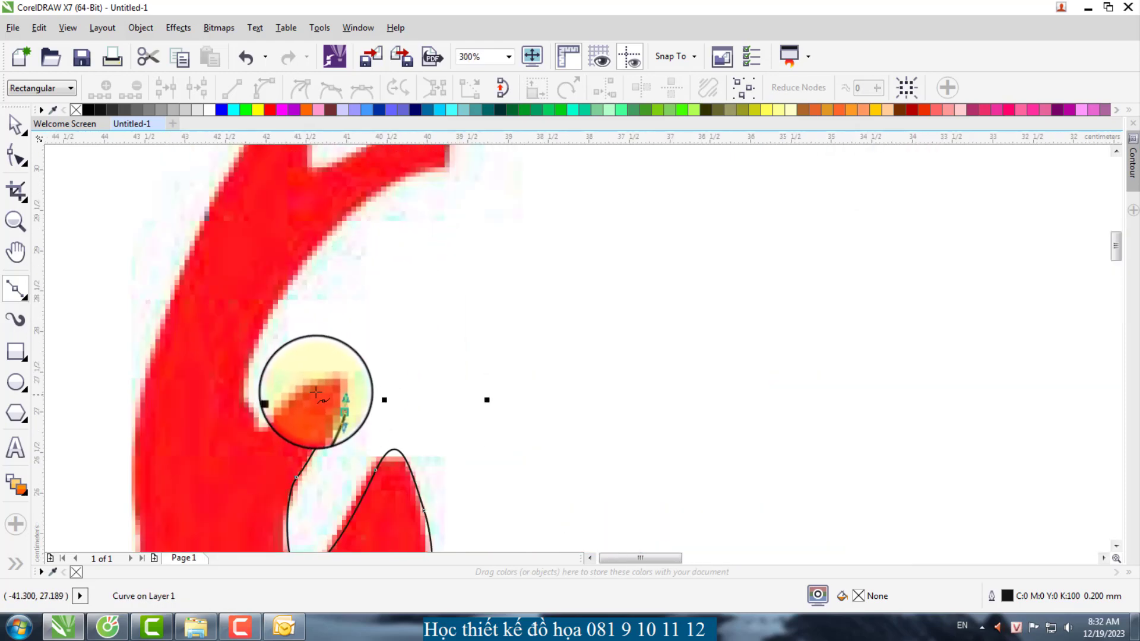
drag(255, 418, 246, 393)
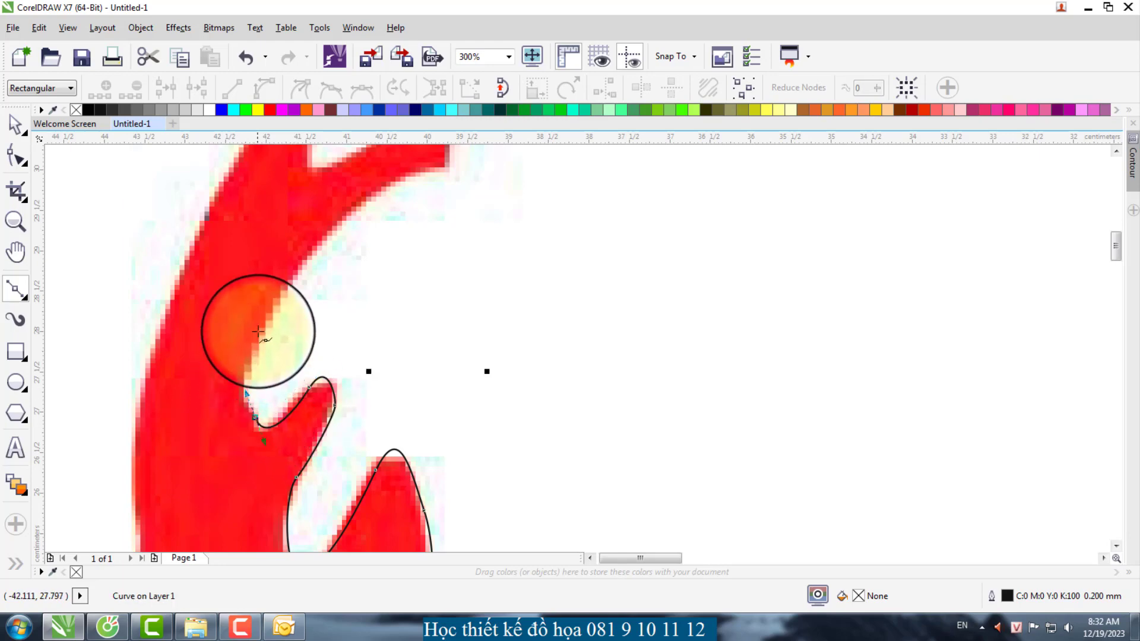
drag(261, 328, 277, 305)
Step: Trace around the blunt end of the hair tuft, into the notch above it and out to the next tuft's tip
scroll(305, 304, down, 1)
scroll(348, 224, up, 1)
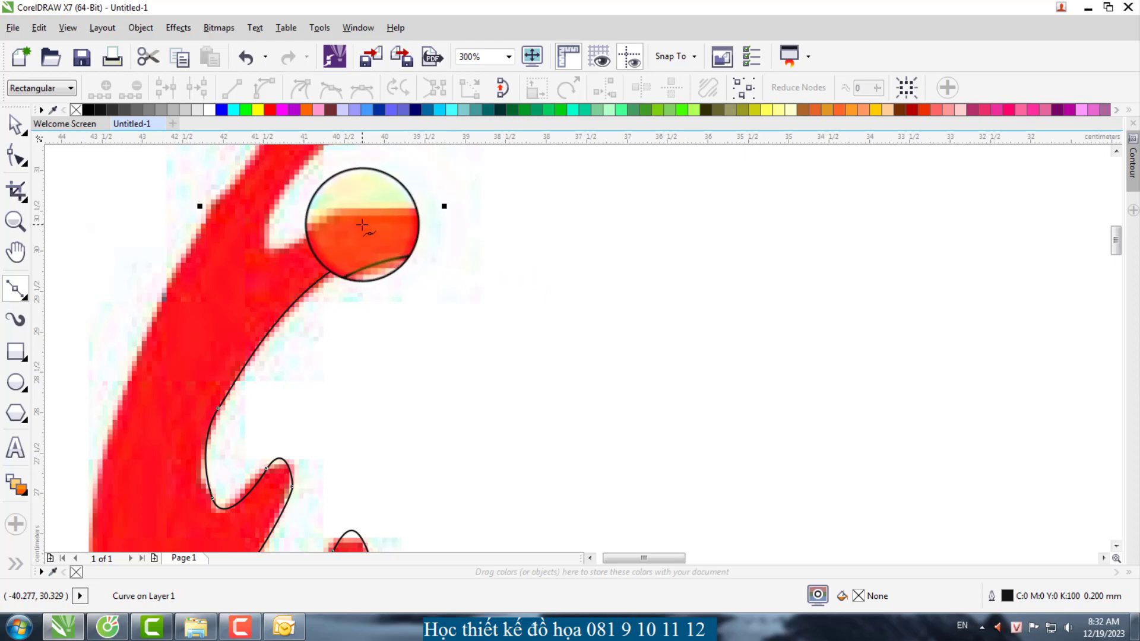
scroll(315, 231, down, 2)
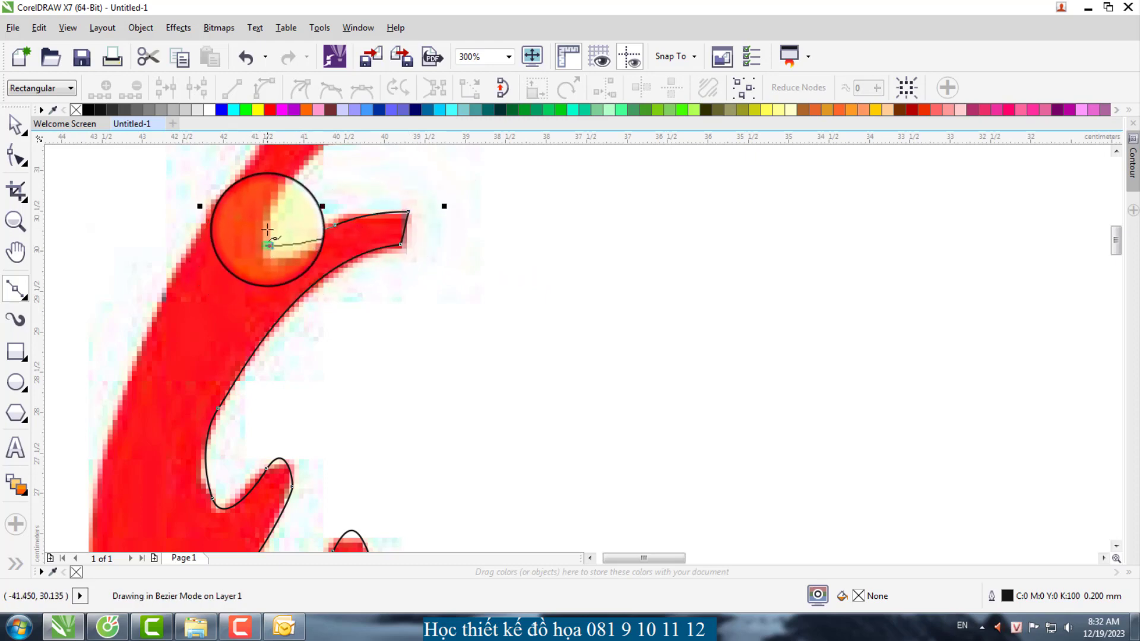
scroll(324, 208, up, 2)
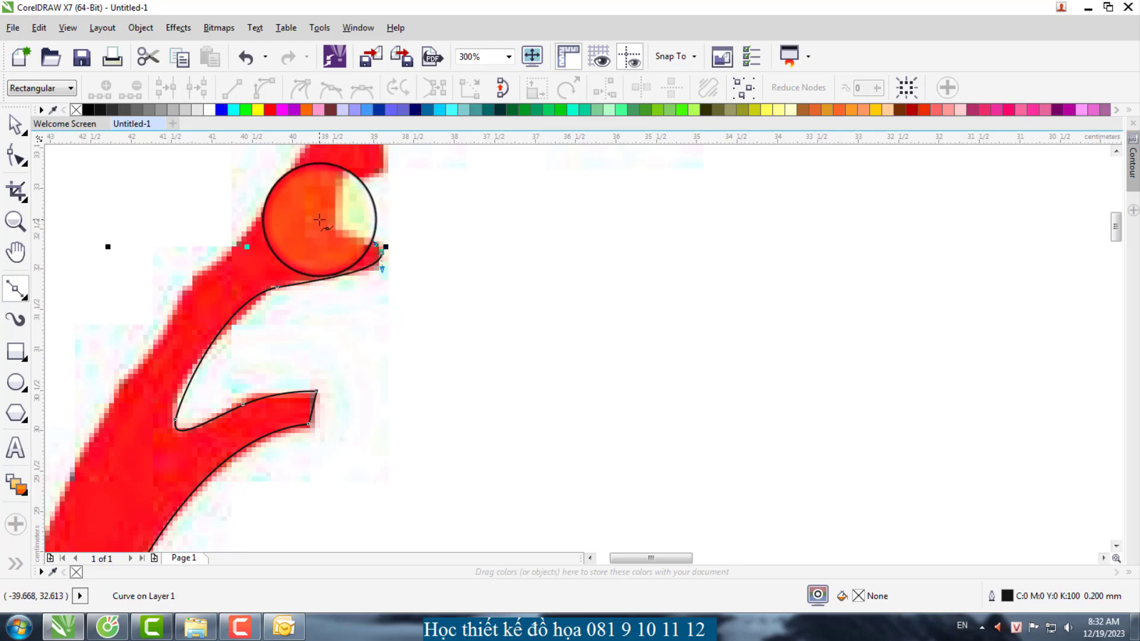
Step: Trace the rounded notch above the upper tuft out to its corner and up to the narrow top strand of hair
drag(381, 176, 411, 174)
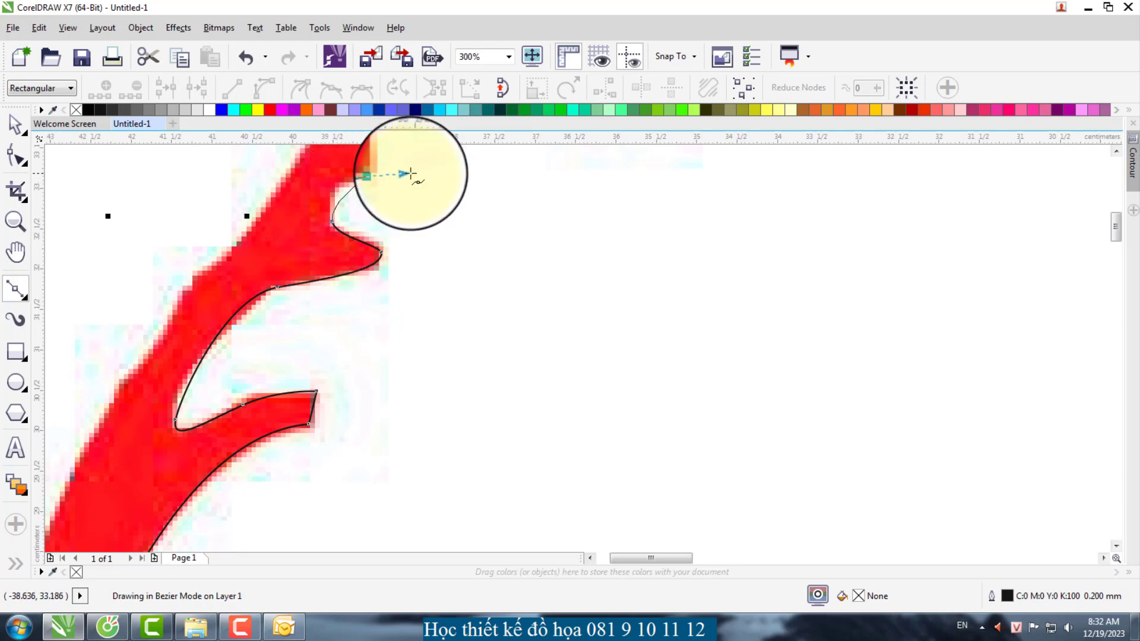
scroll(386, 214, down, 2)
scroll(392, 255, up, 2)
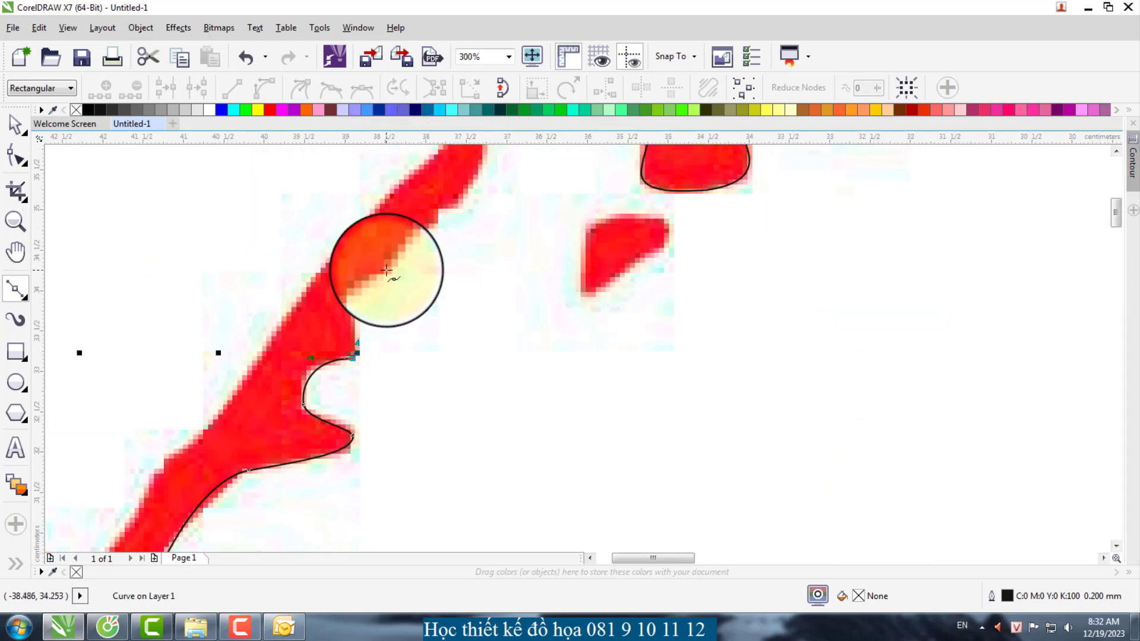
drag(367, 279, 398, 230)
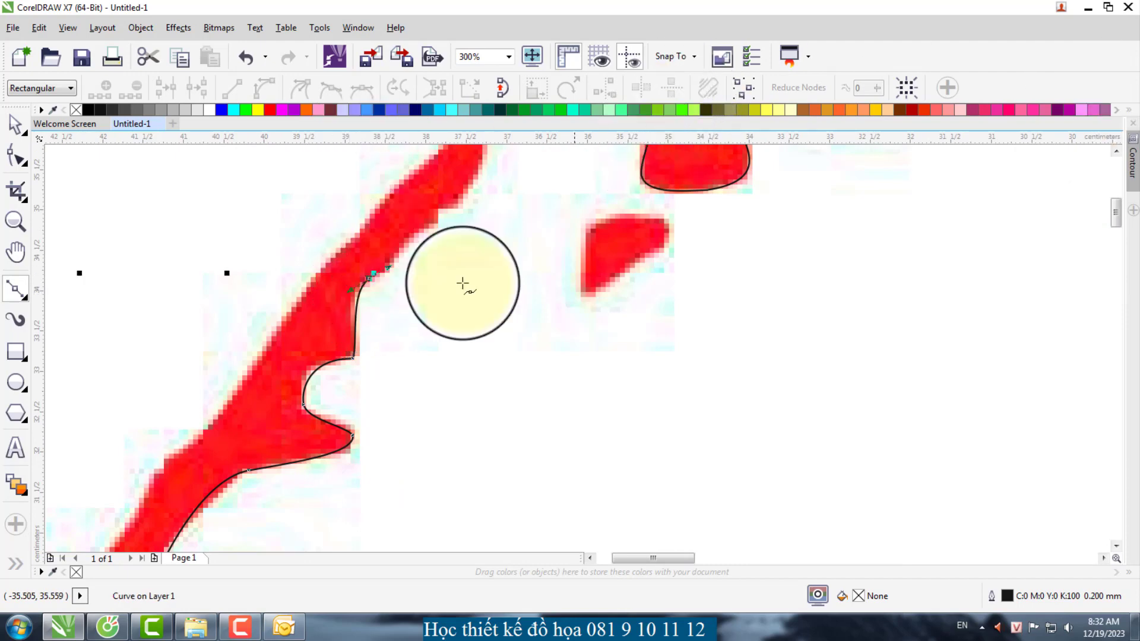
Step: Trace up the strand's lower edge, around its rounded top end and back down the start of the outer hair edge
scroll(431, 263, down, 1)
drag(448, 206, 418, 213)
scroll(454, 201, up, 1)
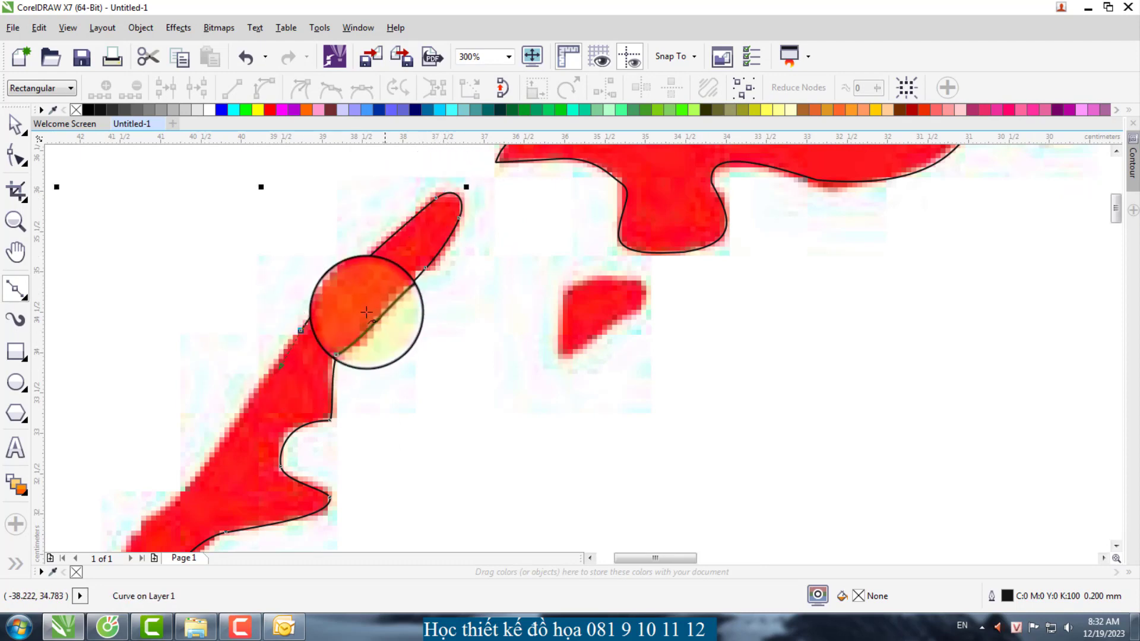
Step: Trace the outer hair edge down past its bumps and the tufts to the level of the two hair spikes
scroll(234, 453, down, 2)
scroll(346, 386, up, 3)
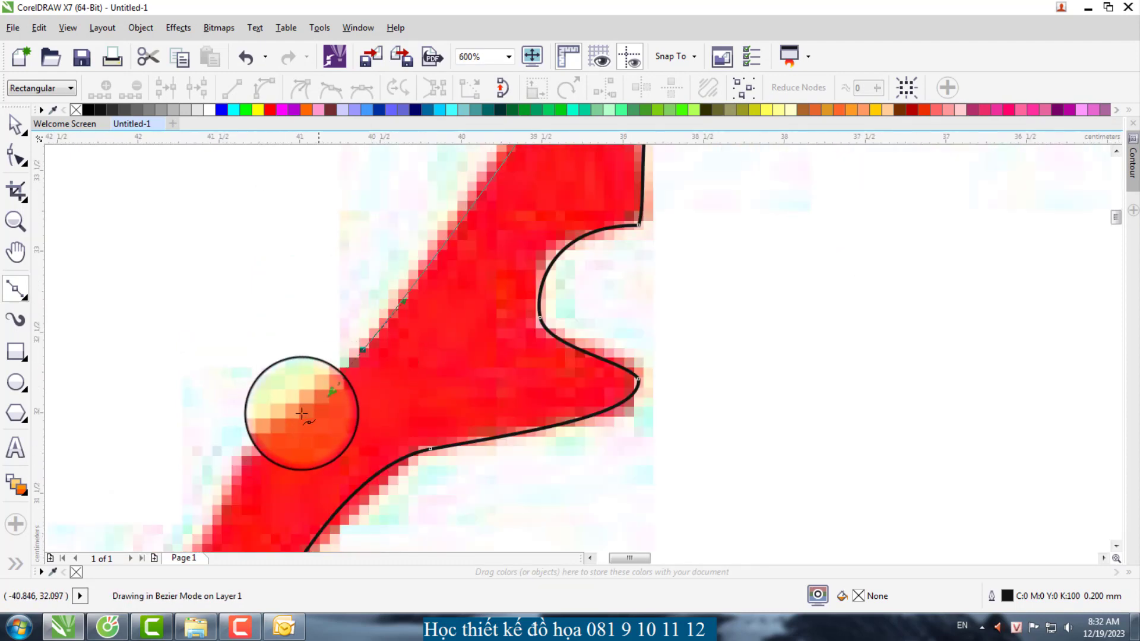
scroll(377, 326, down, 3)
scroll(337, 365, up, 2)
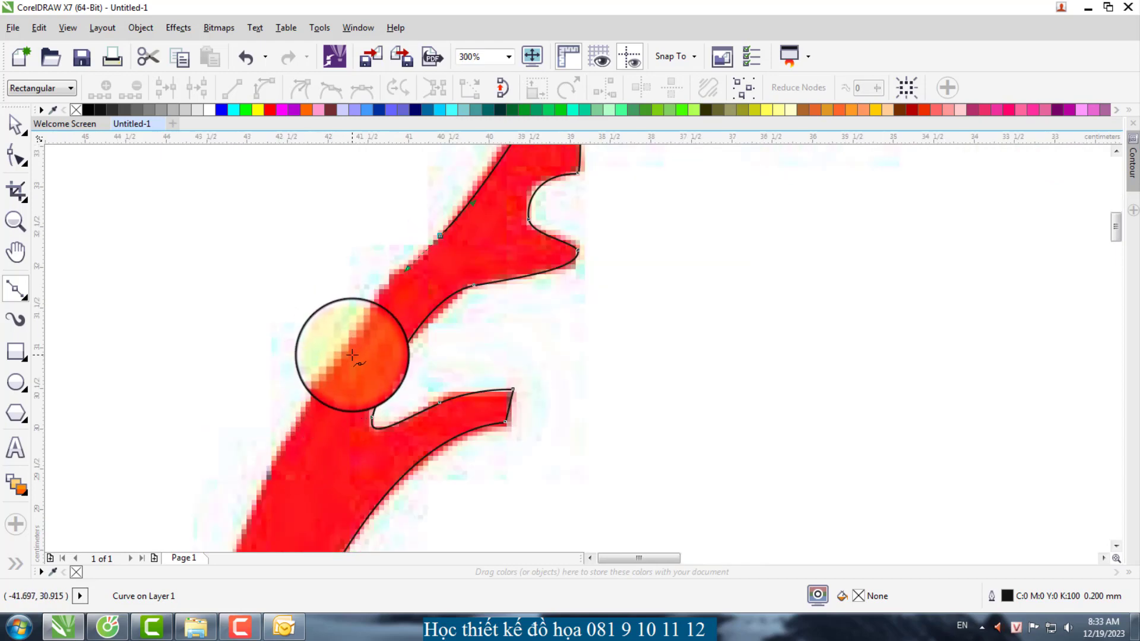
scroll(330, 377, down, 2)
scroll(325, 394, up, 1)
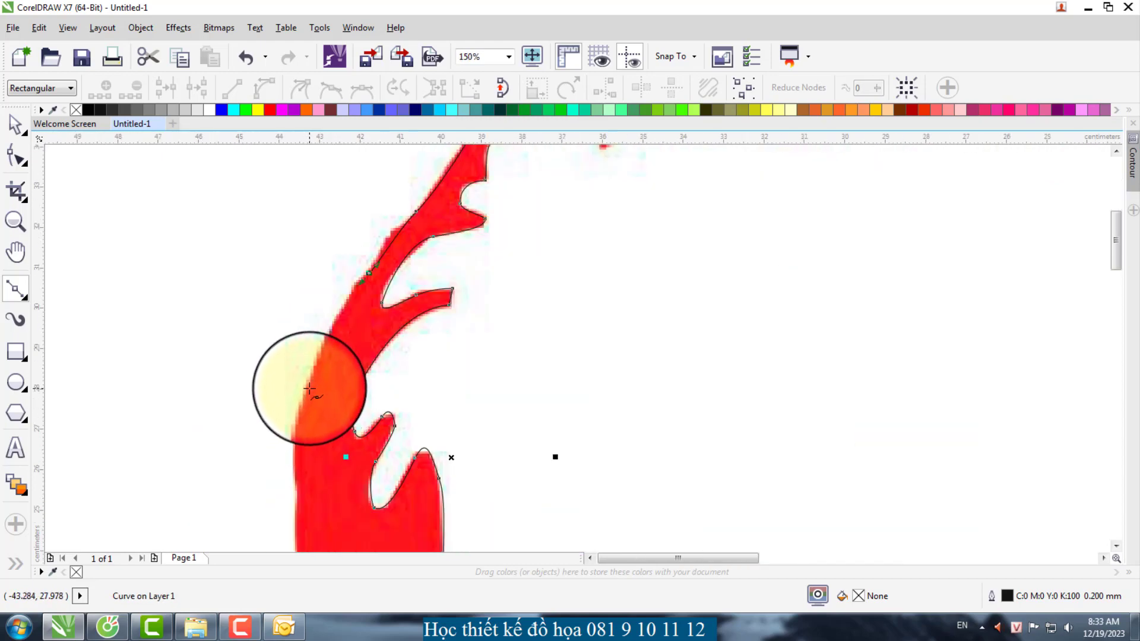
scroll(305, 433, down, 1)
scroll(305, 394, up, 1)
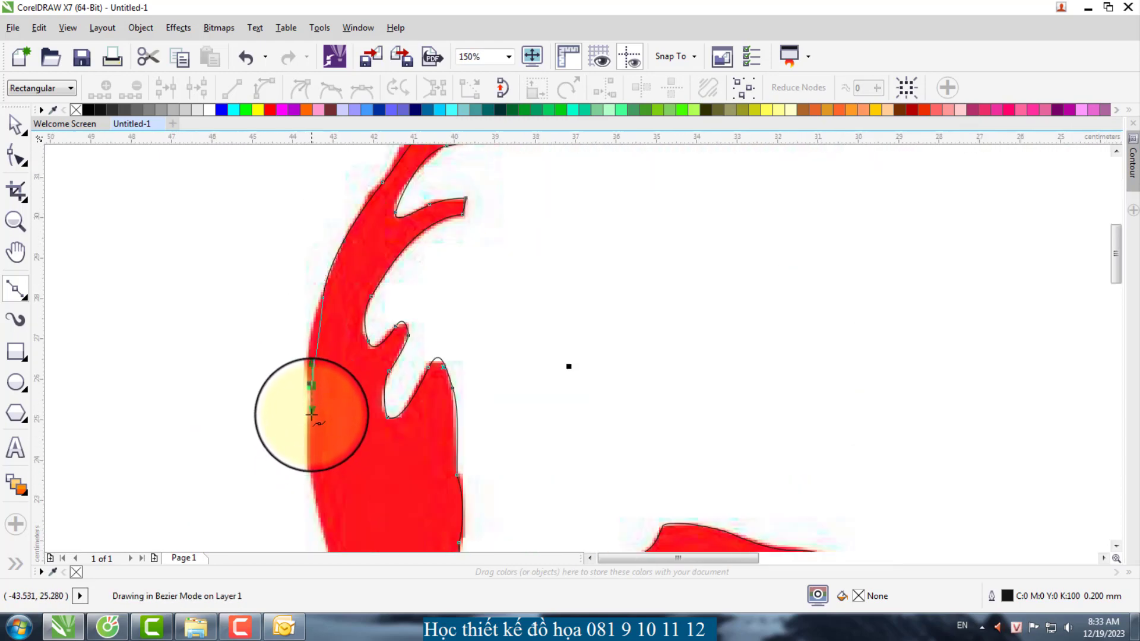
Step: Trace the outer edge of the side hair from beside the spikes down to the corner where the ear begins
scroll(305, 394, down, 1)
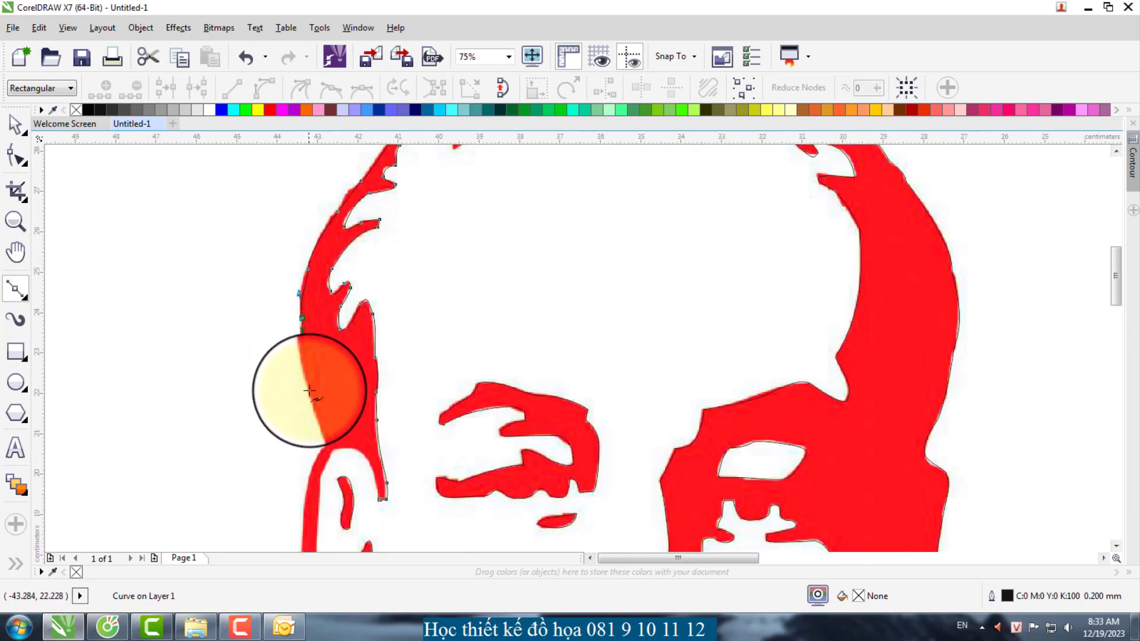
scroll(305, 364, up, 1)
scroll(323, 364, up, 1)
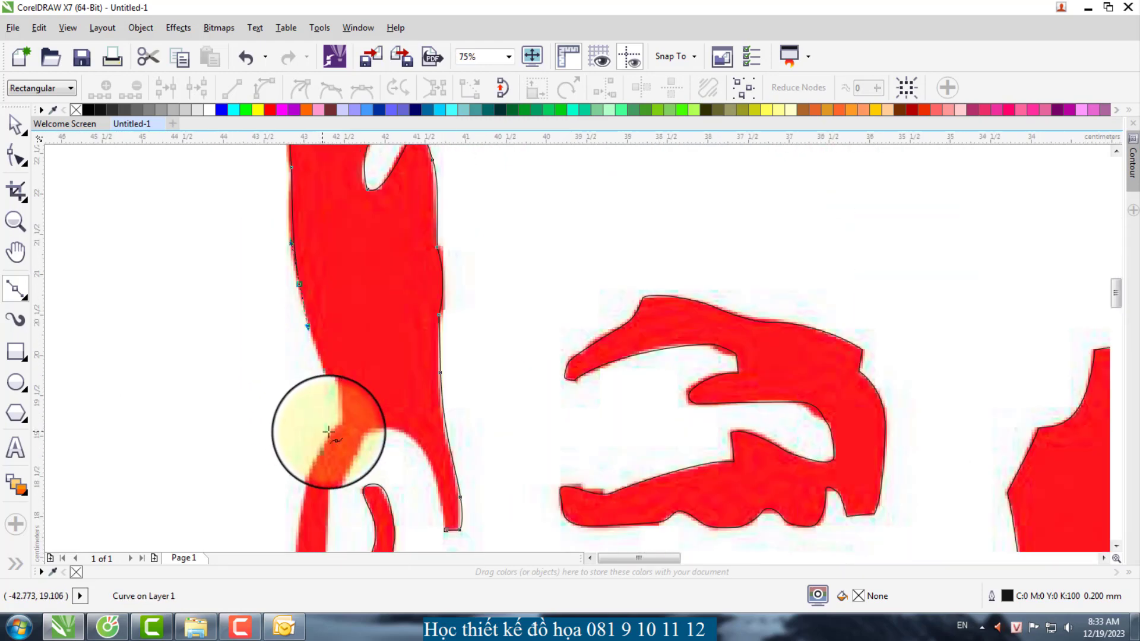
scroll(352, 421, down, 1)
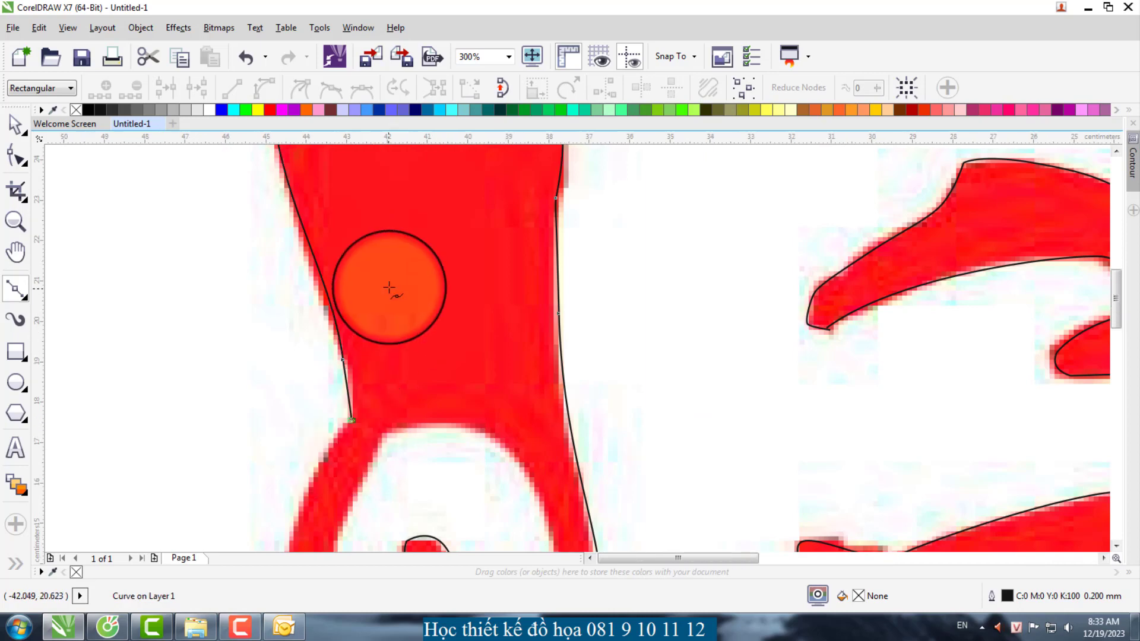
Step: Trace the ear's outer edge from its junction with the hair down to just above the earlobe
scroll(386, 288, down, 1)
scroll(356, 382, up, 1)
scroll(361, 377, down, 1)
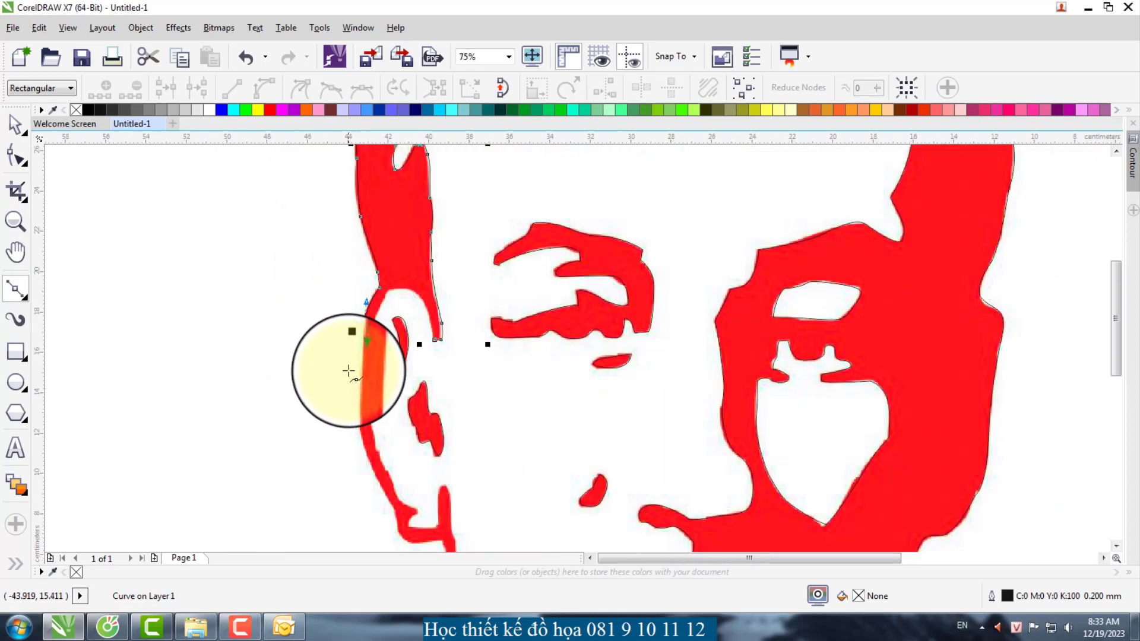
scroll(350, 386, up, 1)
scroll(361, 401, down, 1)
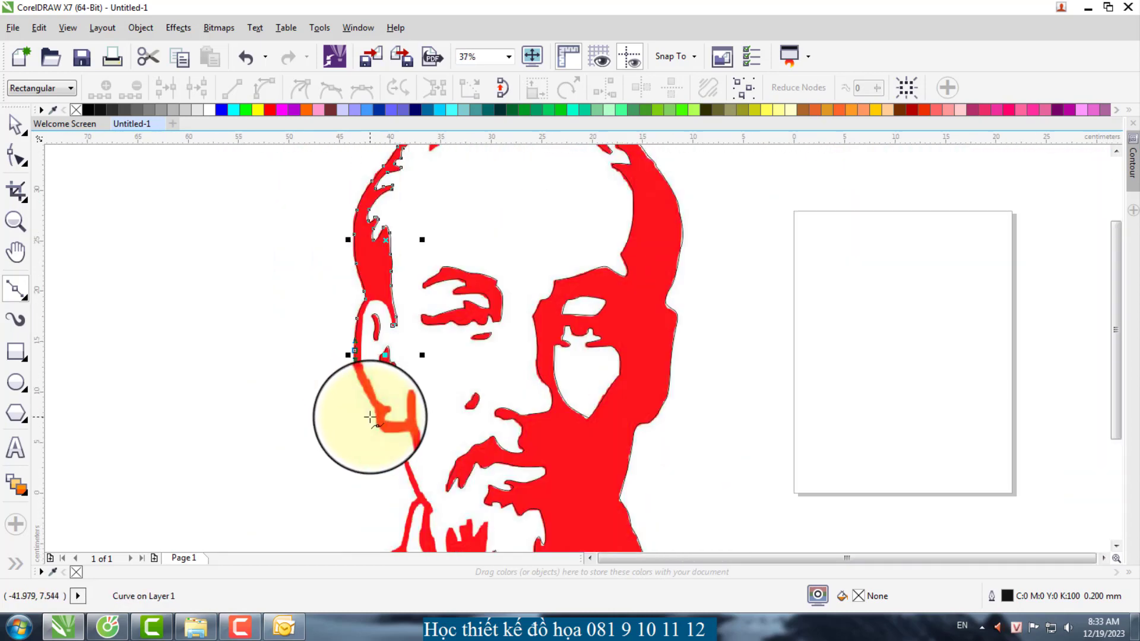
scroll(369, 408, up, 1)
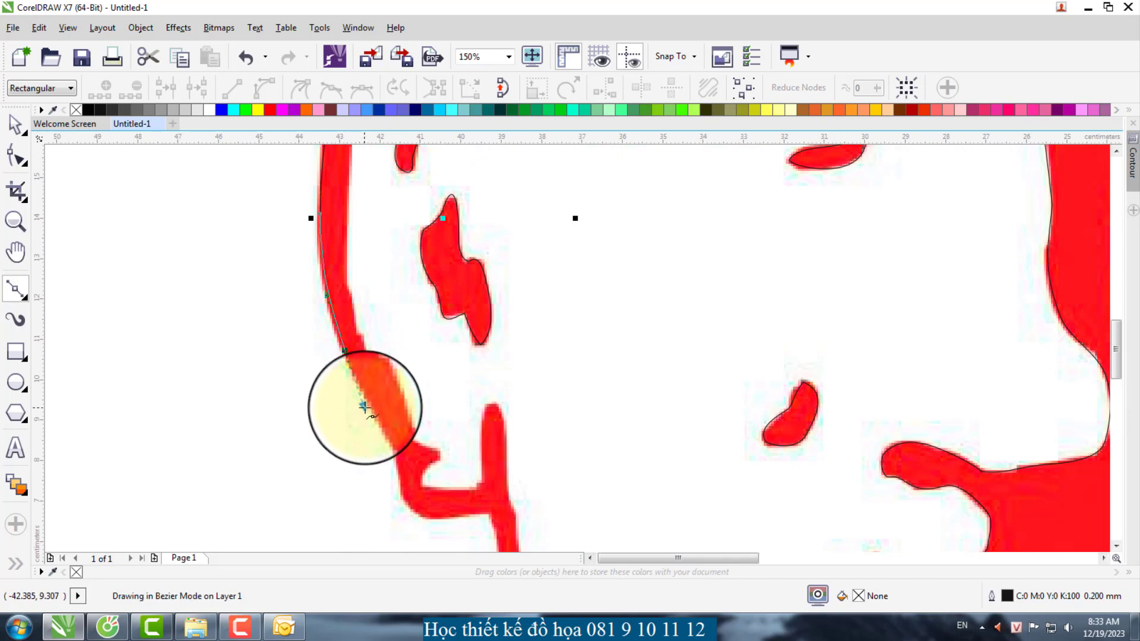
scroll(388, 375, down, 1)
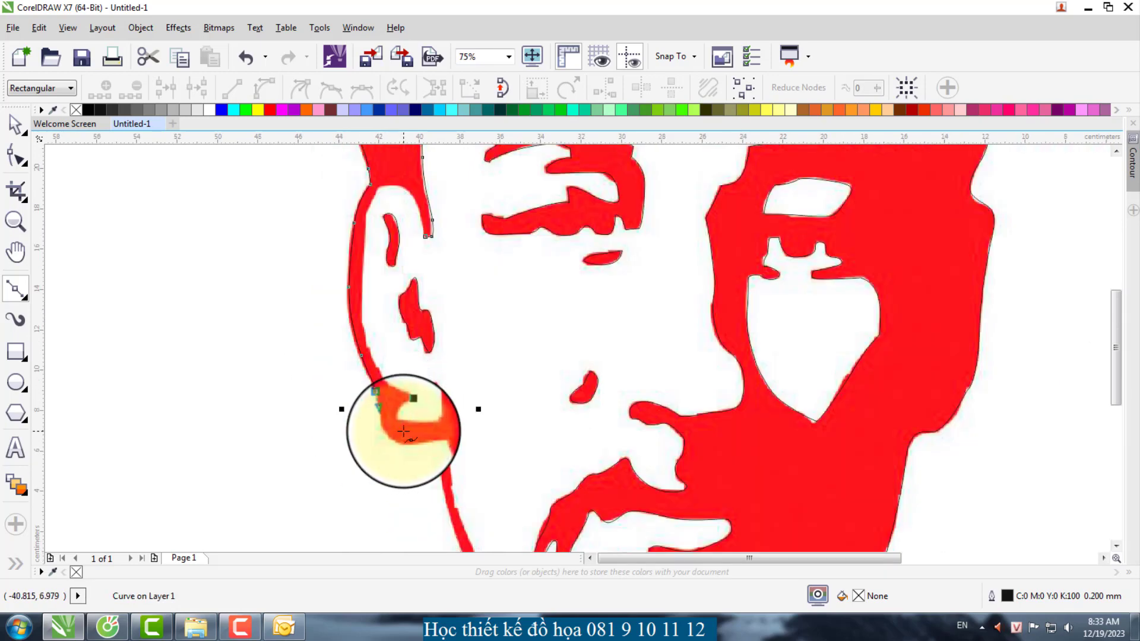
Step: Trace around the underside of the earlobe and along its bottom edge to the corner where the jaw line starts
scroll(392, 431, up, 2)
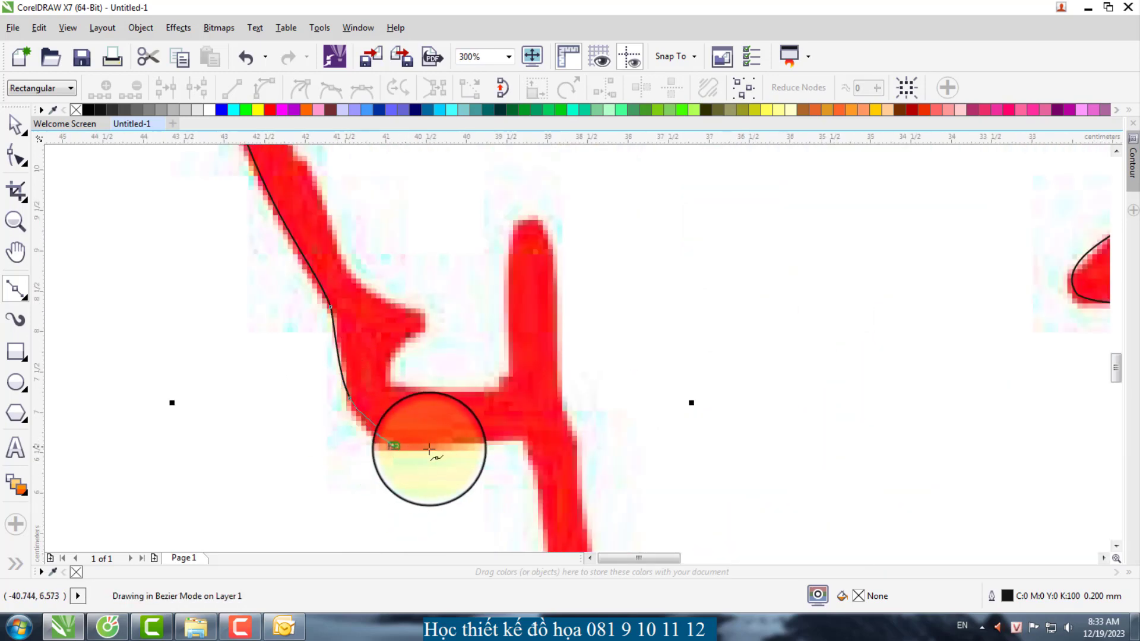
drag(430, 449, 440, 450)
click(521, 441)
scroll(327, 289, down, 1)
scroll(432, 413, up, 1)
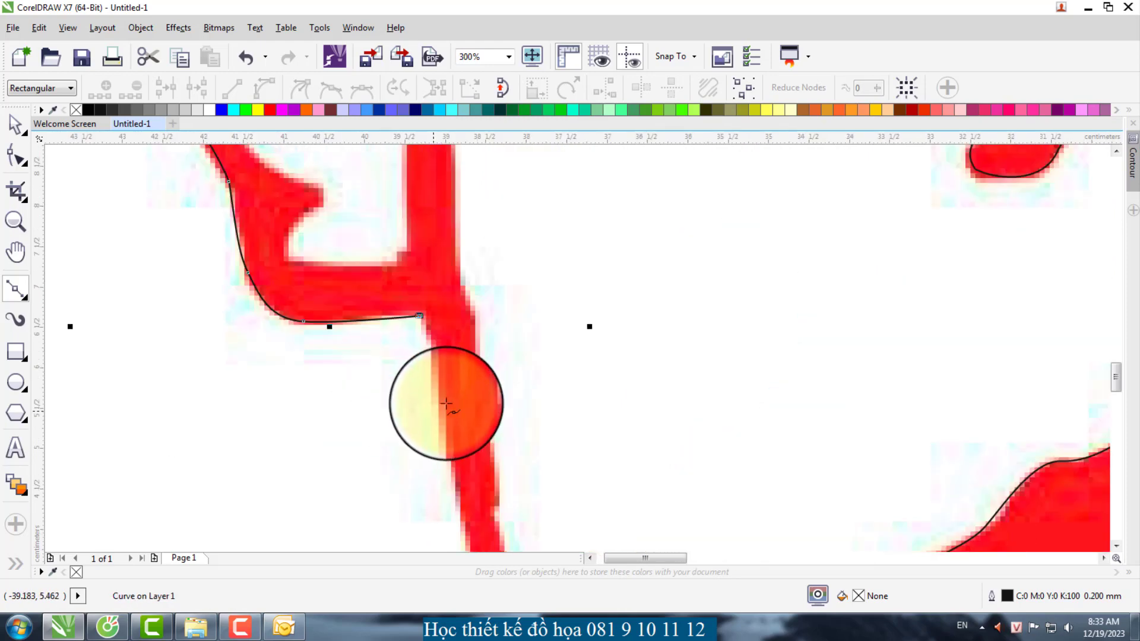
Step: Trace the left edge of the thin jaw line down to the fork where it meets the neck strands
scroll(444, 430, down, 2)
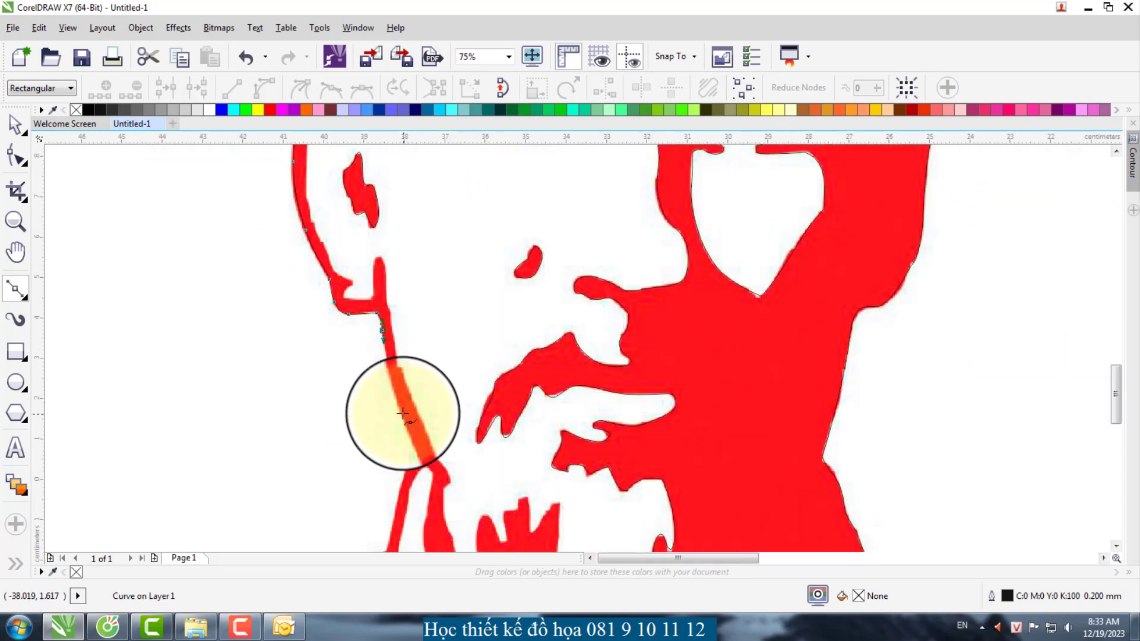
scroll(403, 413, up, 2)
scroll(369, 295, down, 2)
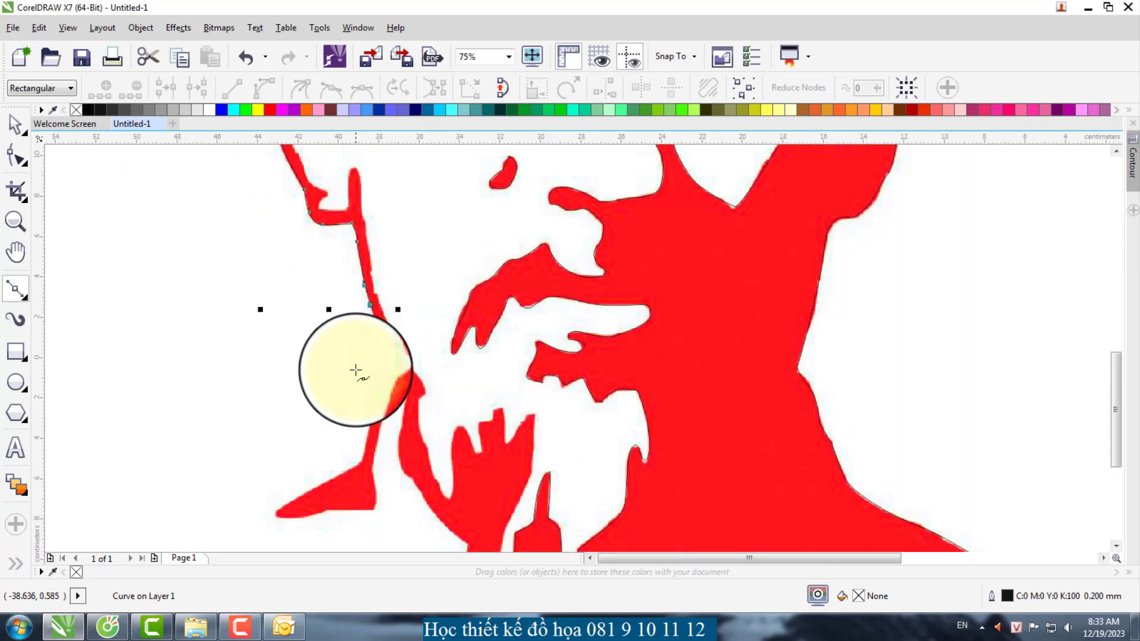
scroll(356, 377, up, 1)
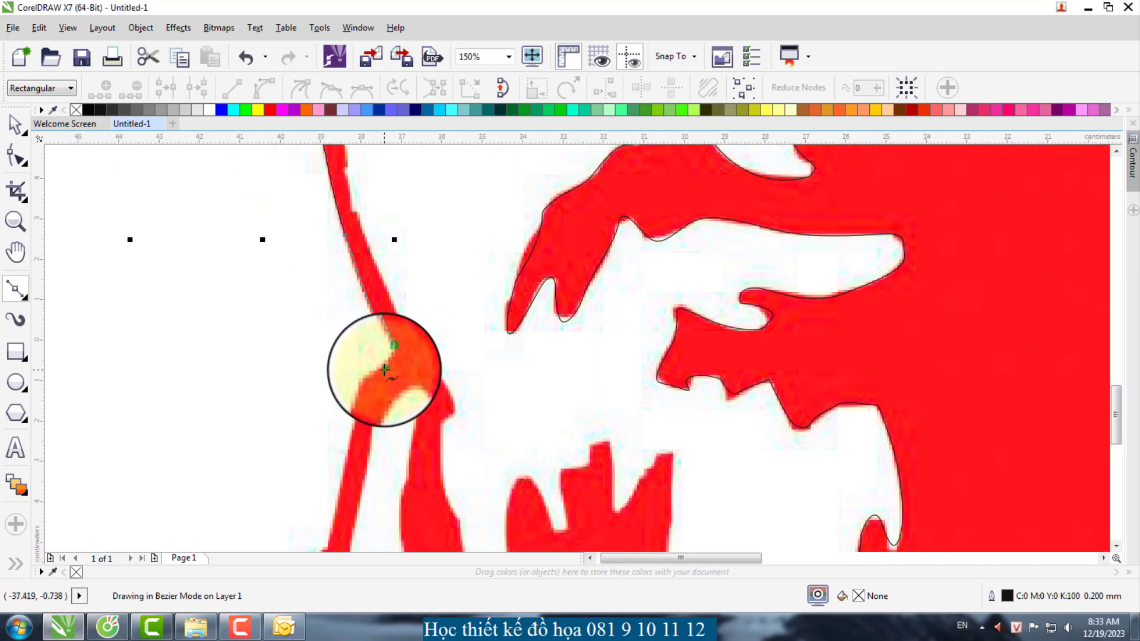
scroll(424, 300, down, 1)
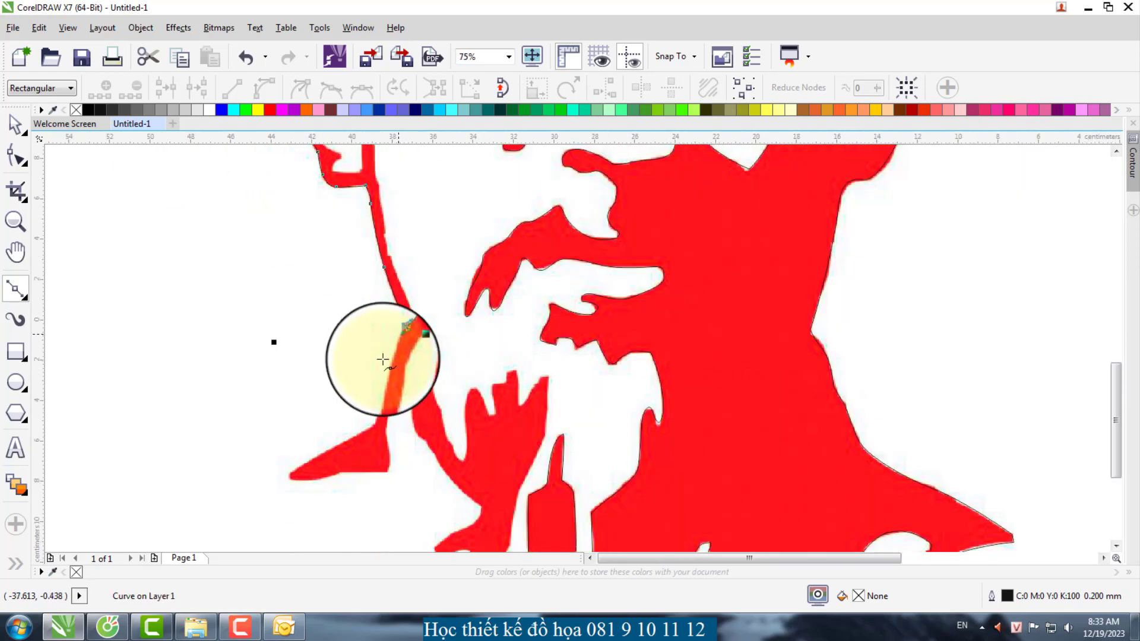
Step: Trace the left neck strand down from the fork, around its pointed triangular foot and back up its inner edge
scroll(386, 359, up, 1)
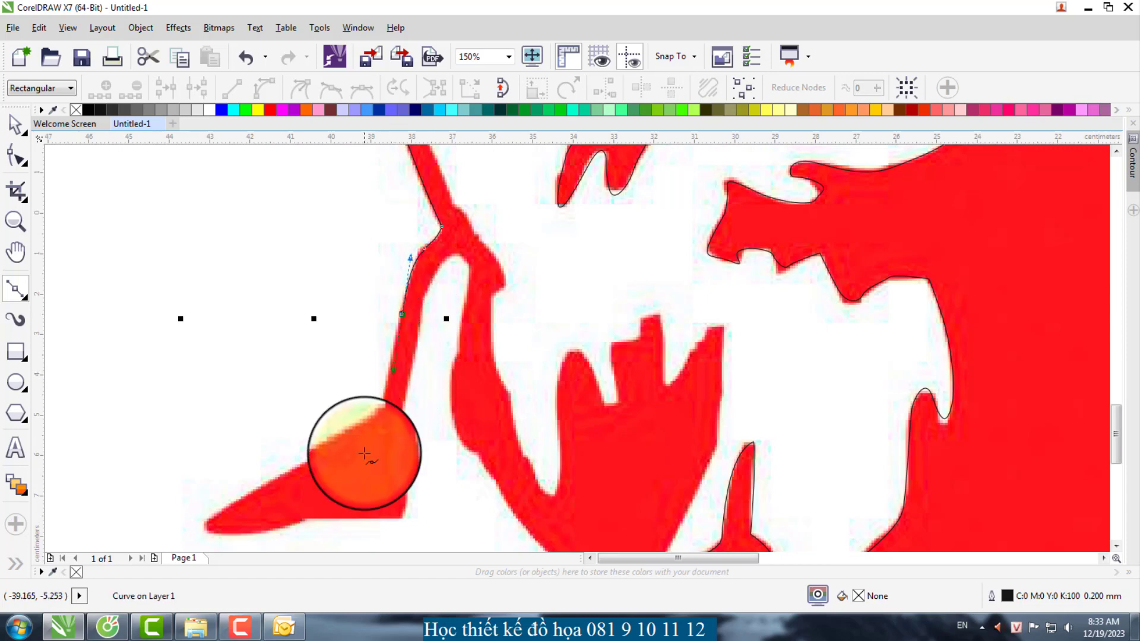
click(380, 422)
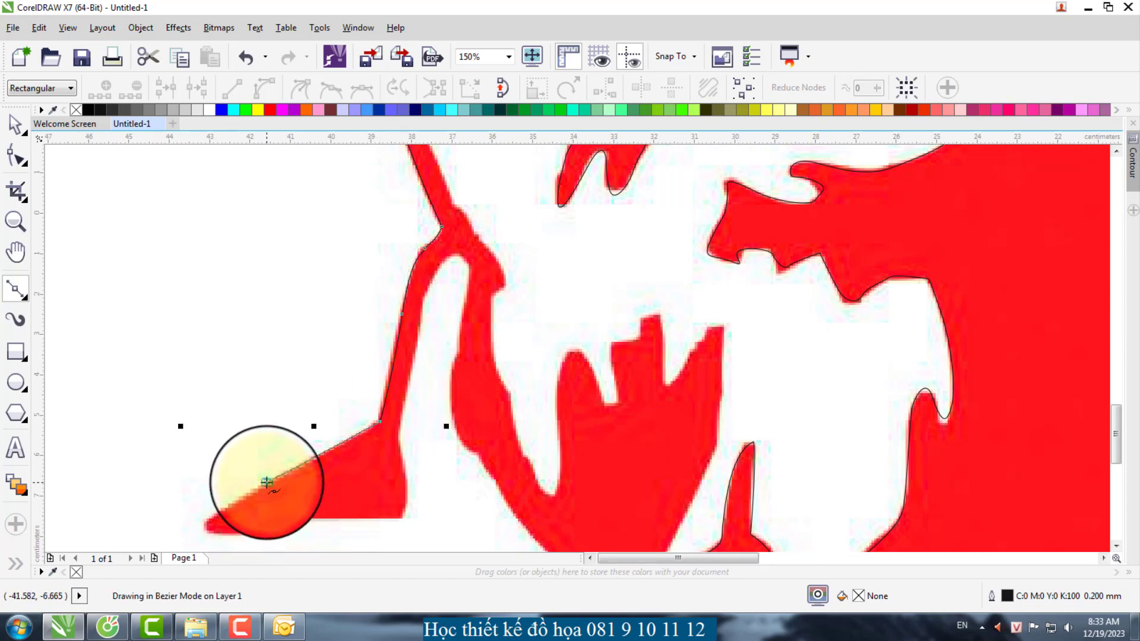
drag(230, 534, 269, 530)
click(298, 518)
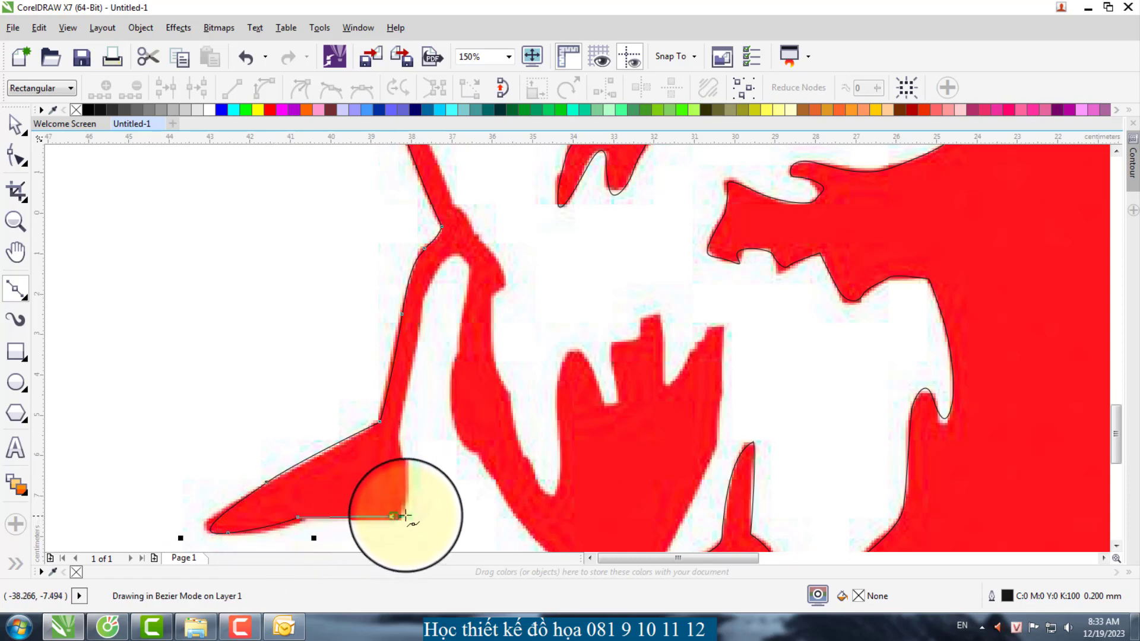
click(387, 319)
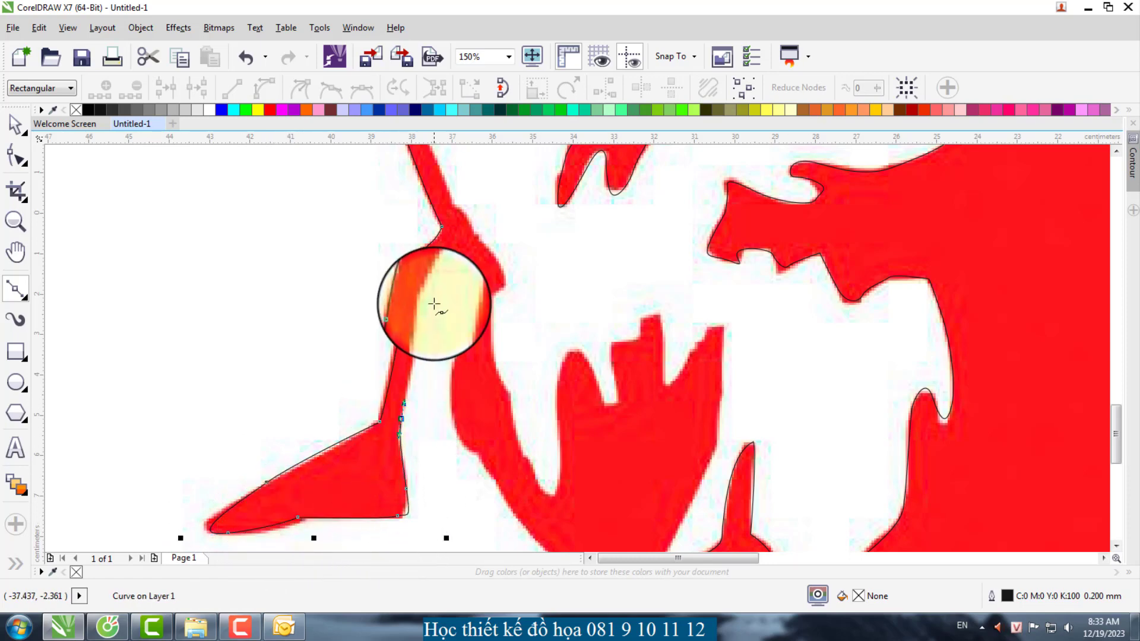
Step: Trace the narrow arch between the two neck strands and down the outer edge of the second strand past its bulge
drag(437, 268, 464, 309)
drag(456, 355, 450, 377)
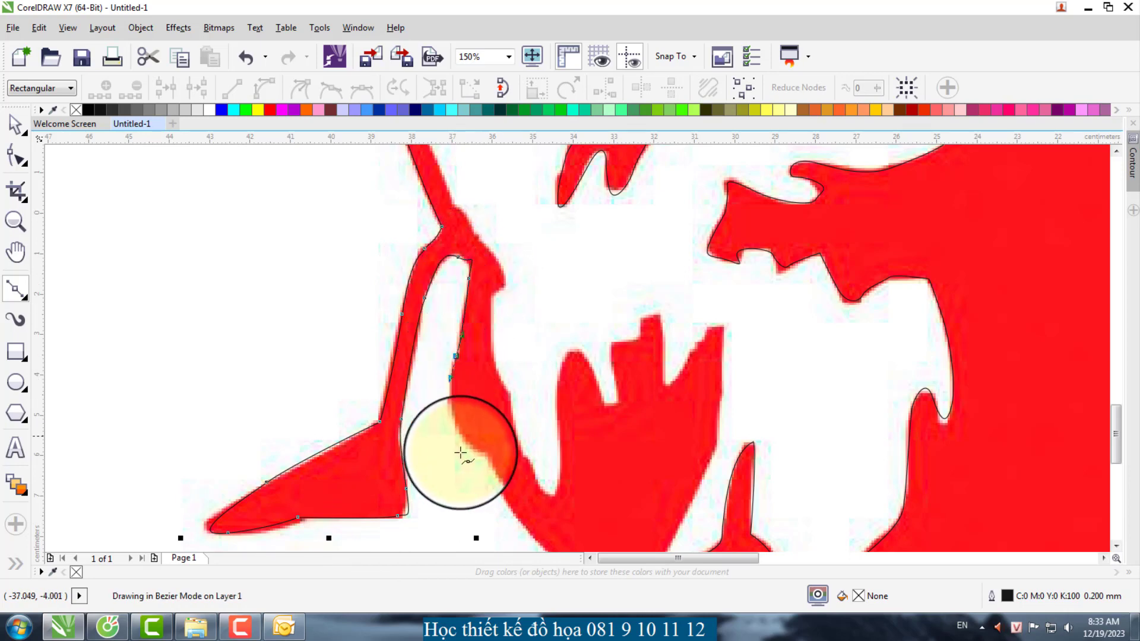
drag(461, 442, 505, 475)
scroll(201, 328, down, 1)
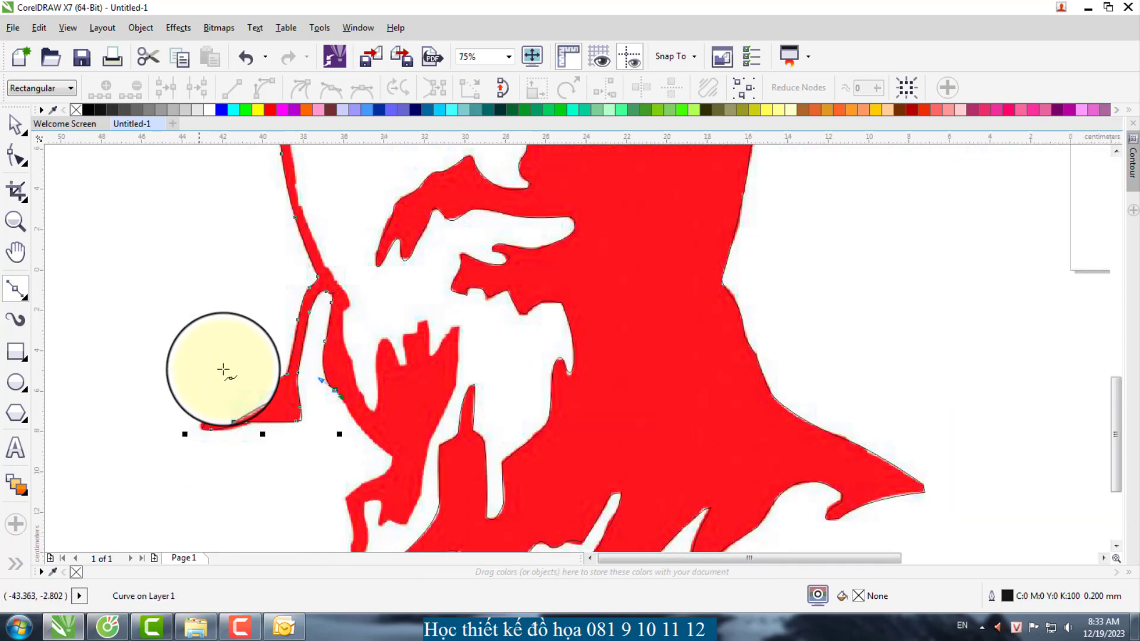
Step: Trace the slanted lower-left edge of the hand-shaped neck patch down to the corner where the curved notch starts
scroll(395, 461, up, 2)
drag(285, 355, 330, 385)
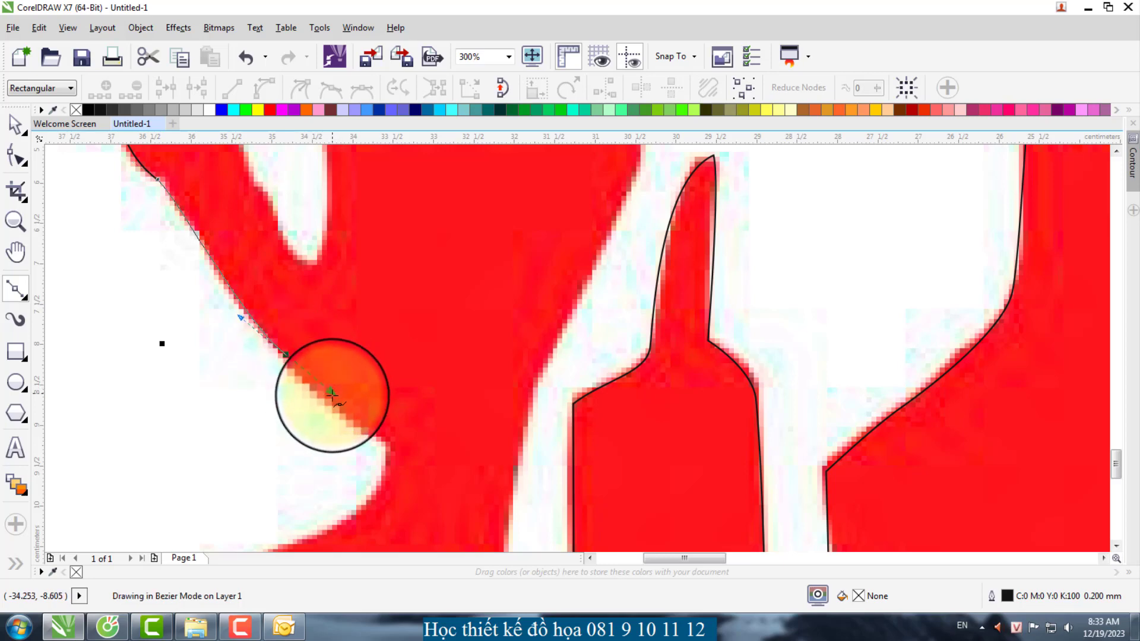
click(335, 406)
click(385, 442)
scroll(394, 415, down, 2)
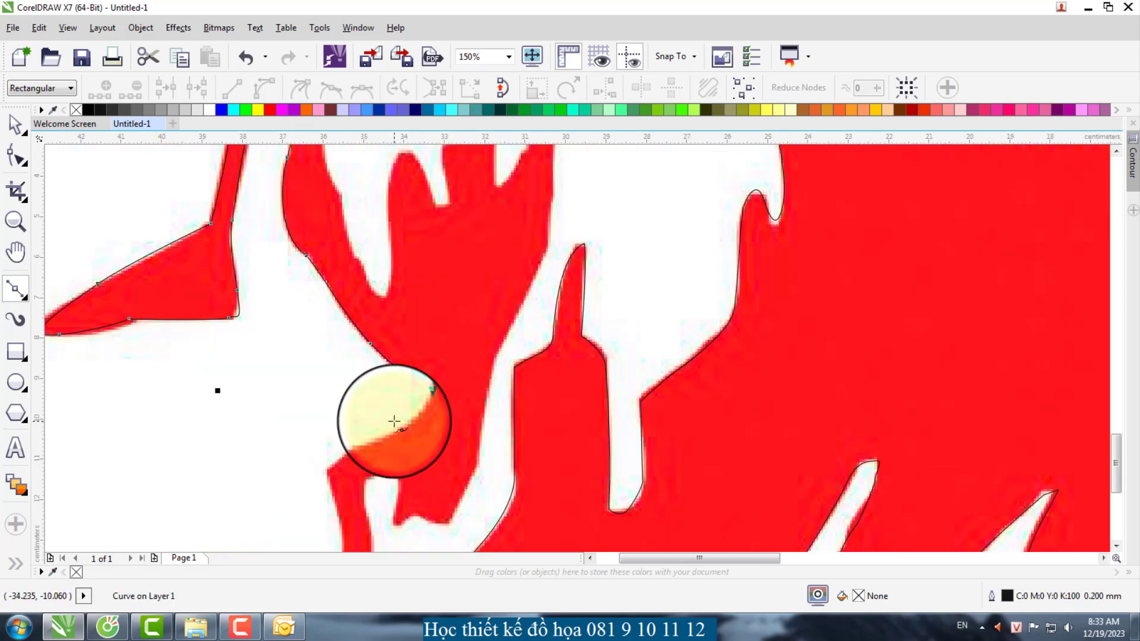
Step: Trace around the curved notch and along the sloping edge to the outer corner above the narrow drip
scroll(394, 415, up, 3)
drag(398, 414, 347, 434)
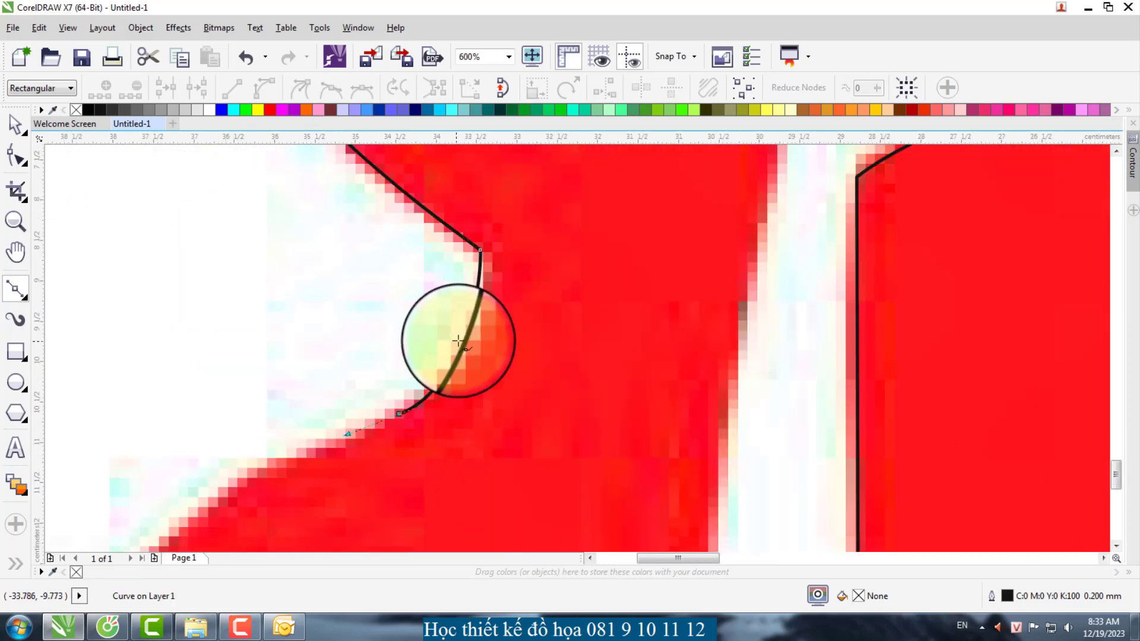
scroll(457, 339, down, 2)
scroll(388, 390, up, 2)
drag(486, 308, 454, 315)
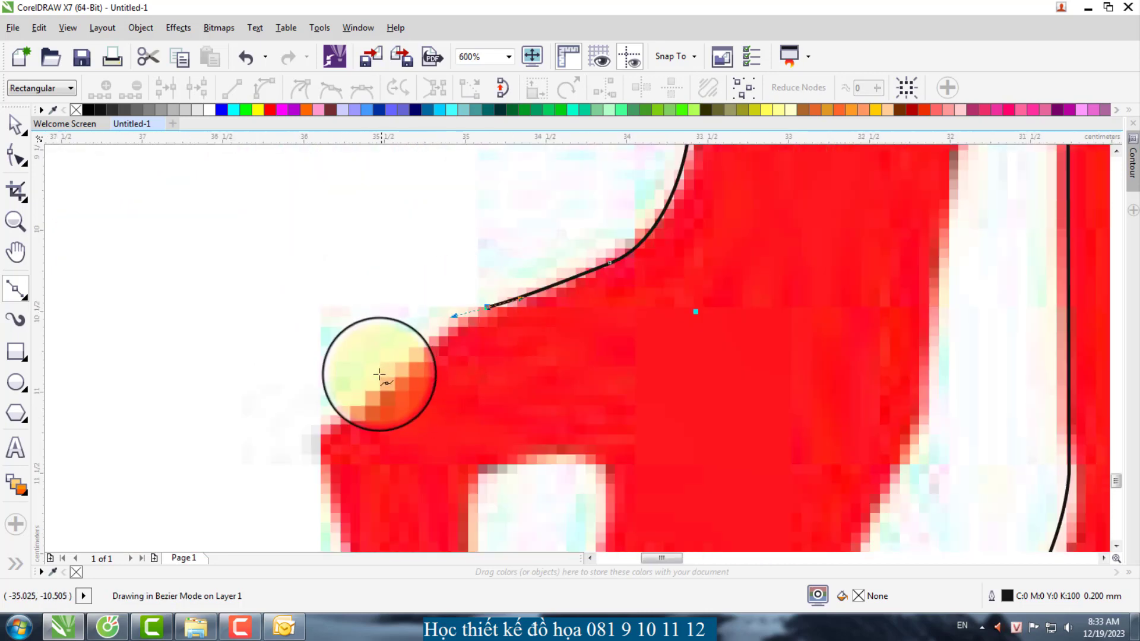
drag(331, 492, 338, 469)
scroll(338, 469, down, 2)
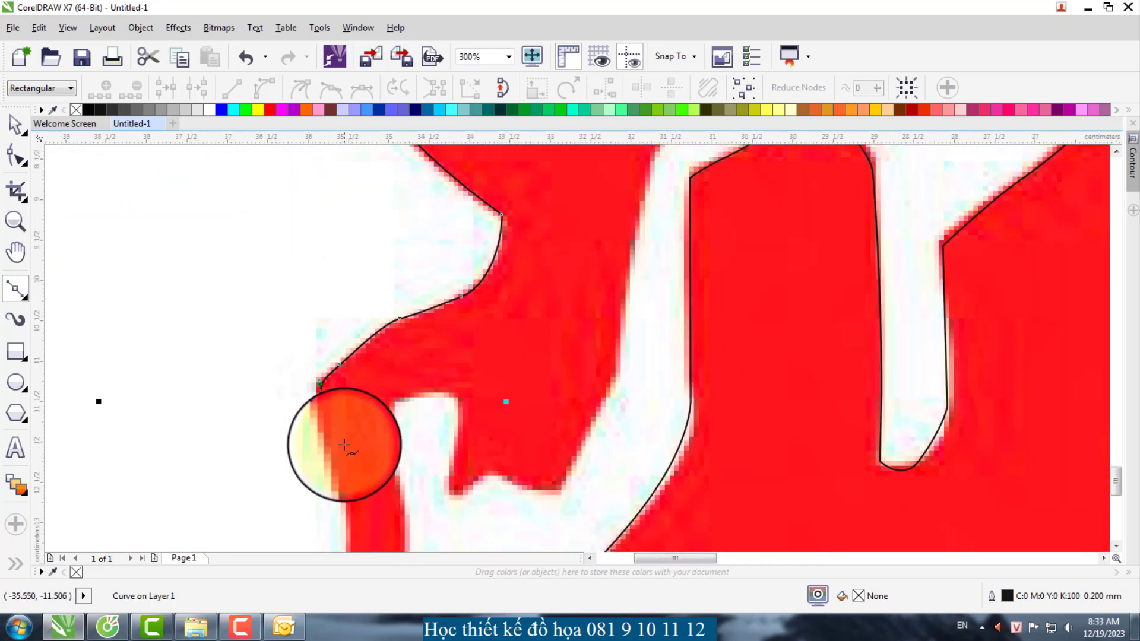
Step: Trace around the narrow rounded drip and up over the small gap beside it
scroll(363, 309, down, 2)
scroll(356, 357, up, 2)
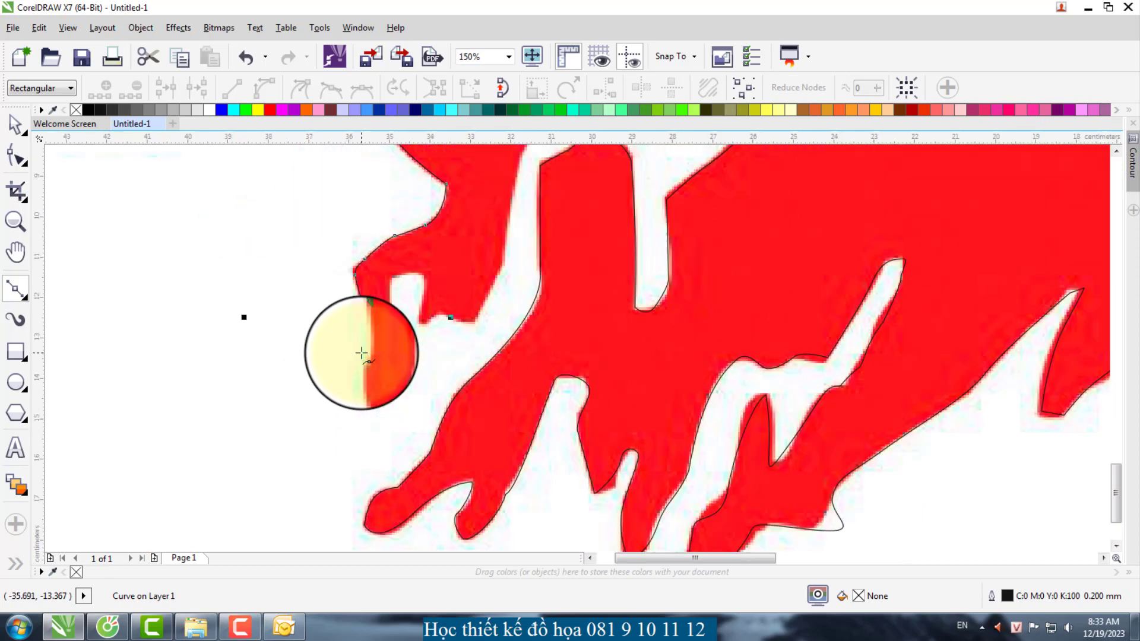
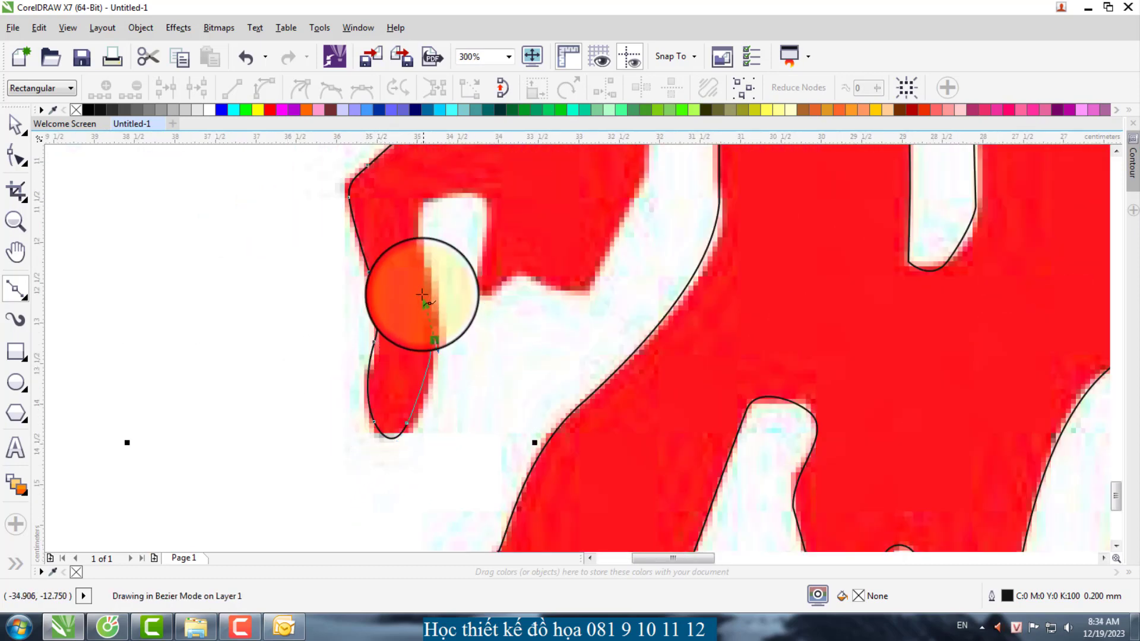
drag(413, 235, 476, 209)
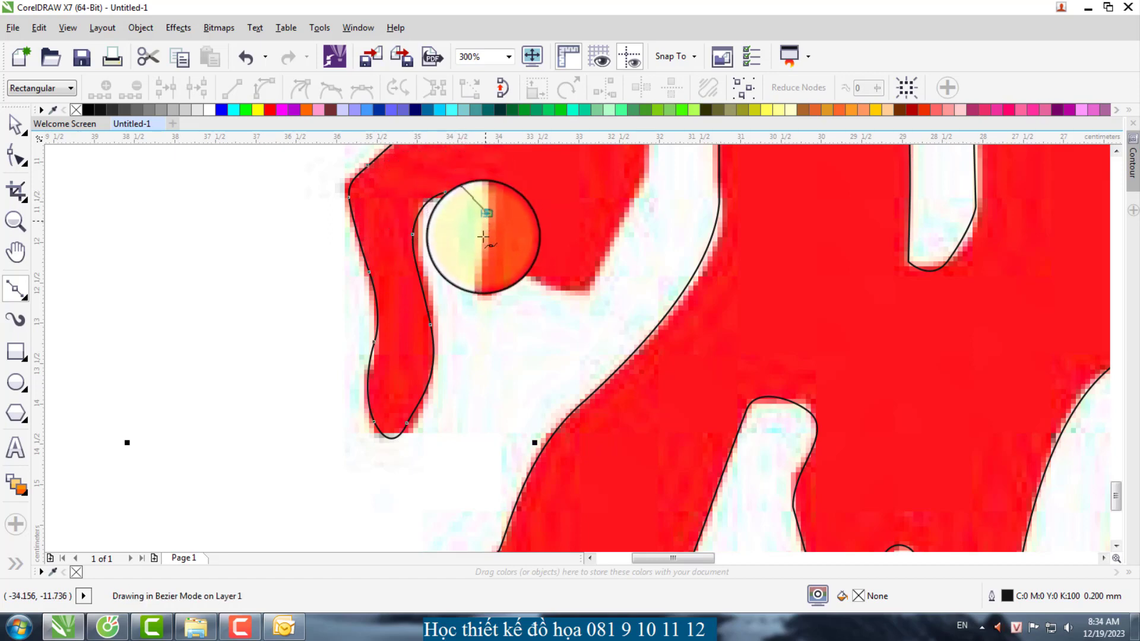
Step: Trace the short bottom edge of the neck patch and its right edge up to the bend near the thin spike
drag(541, 278, 608, 247)
scroll(446, 381, down, 1)
scroll(538, 270, up, 2)
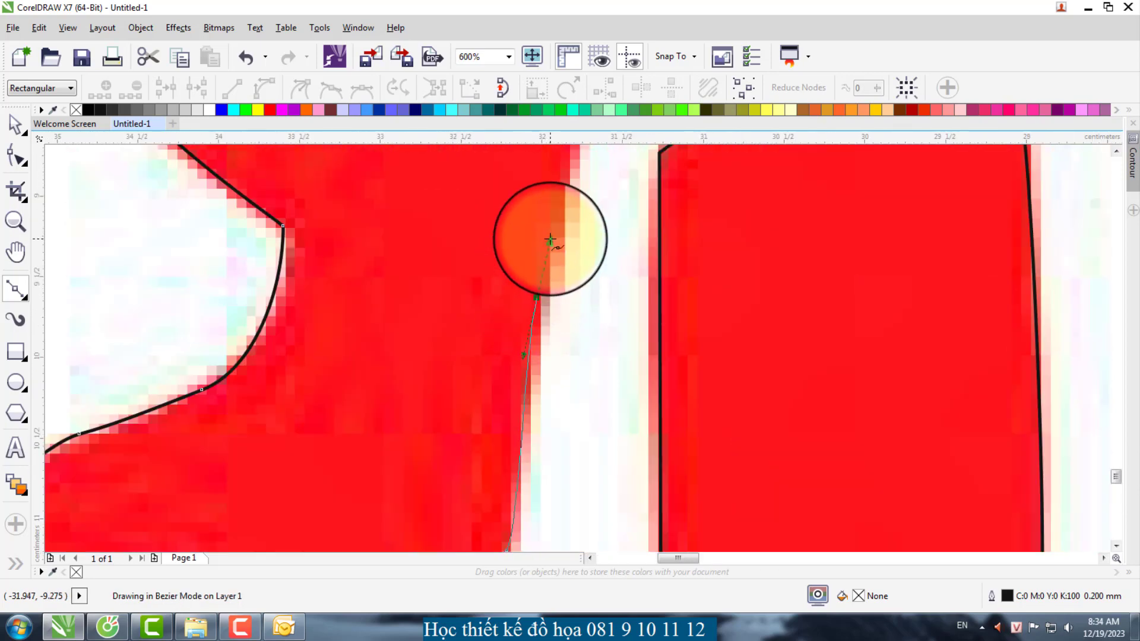
scroll(550, 238, down, 3)
scroll(446, 269, up, 2)
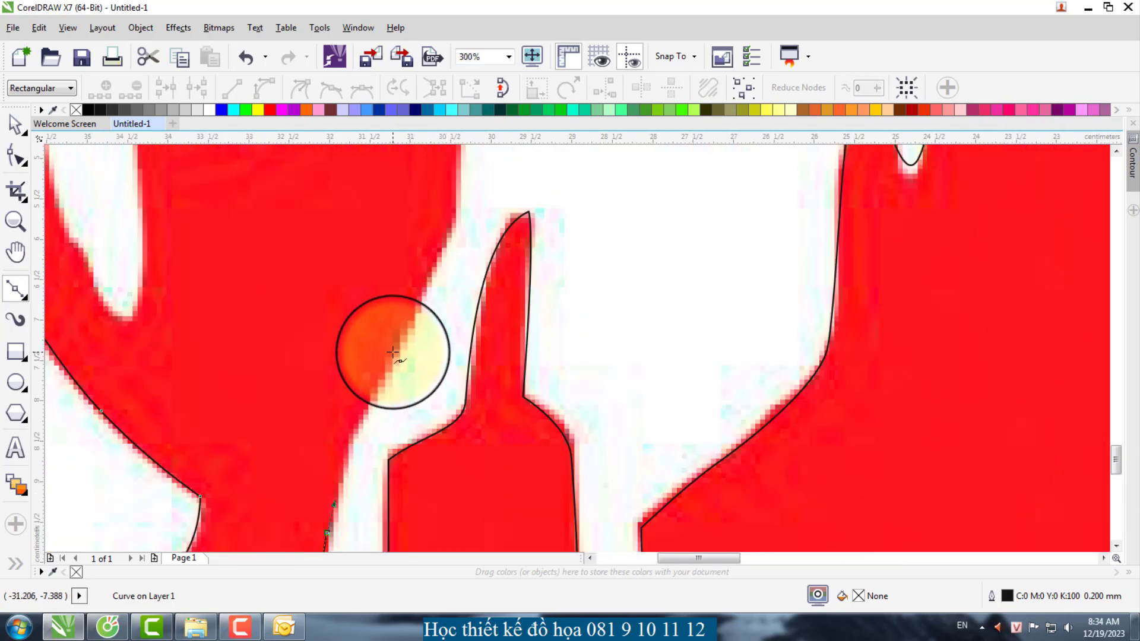
drag(390, 352, 428, 281)
click(453, 227)
scroll(442, 295, down, 1)
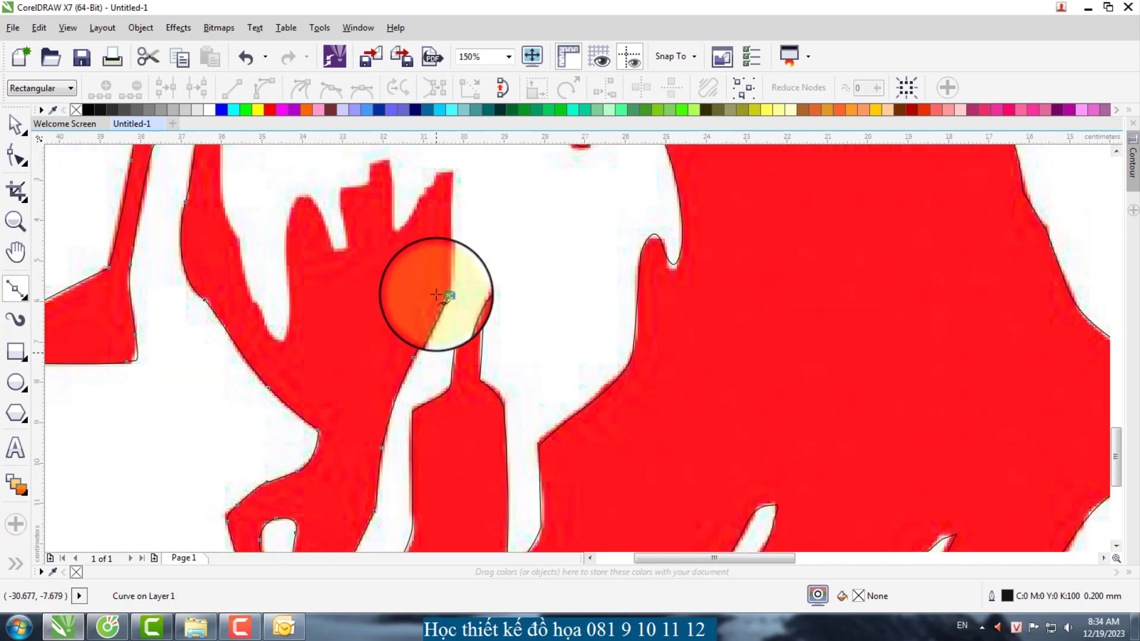
Step: Trace the patch's right edge up over the tip of the rightmost finger and down into the V-shaped gap beside it
scroll(429, 221, down, 1)
scroll(493, 305, up, 2)
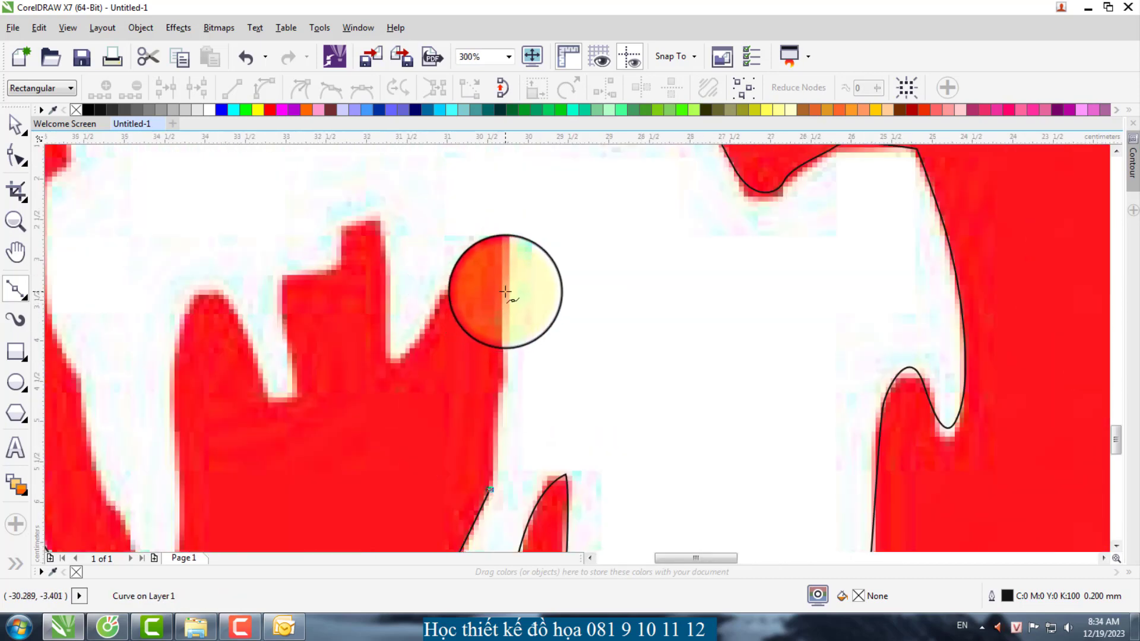
drag(480, 254, 425, 310)
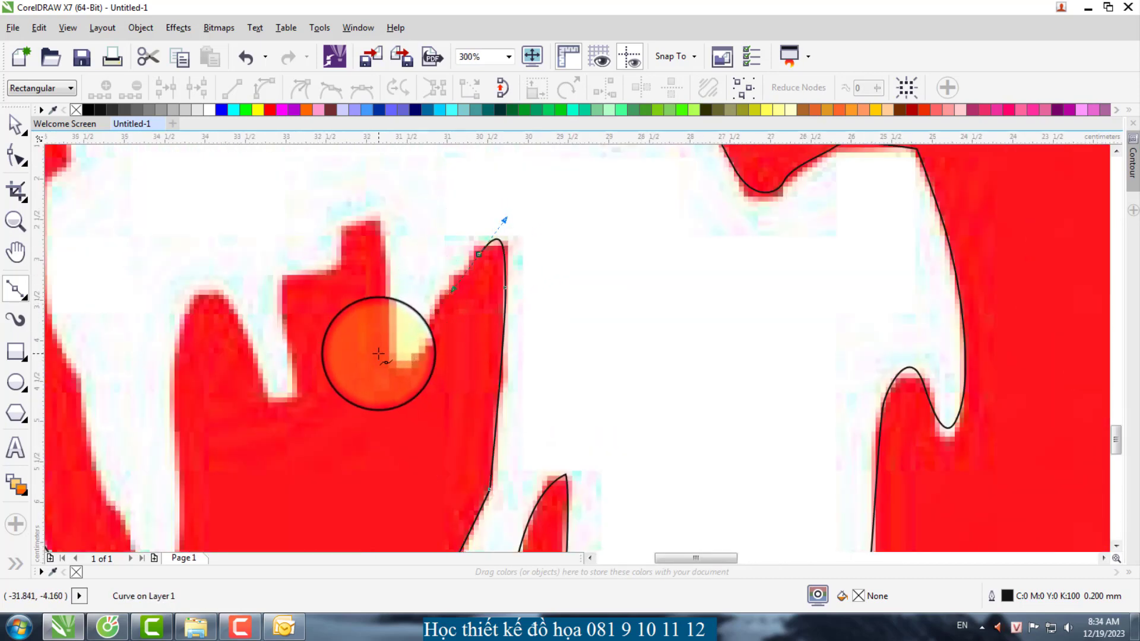
drag(392, 358, 389, 331)
Step: Trace the stepped middle finger, the narrow gap next to it and the rounded leftmost finger
mouse_move(383, 229)
mouse_down()
mouse_move(356, 217)
mouse_move(319, 273)
mouse_move(287, 270)
mouse_move(287, 319)
mouse_up()
drag(300, 389, 259, 368)
drag(222, 293, 207, 291)
drag(178, 331, 177, 365)
scroll(276, 301, down, 1)
scroll(206, 464, up, 1)
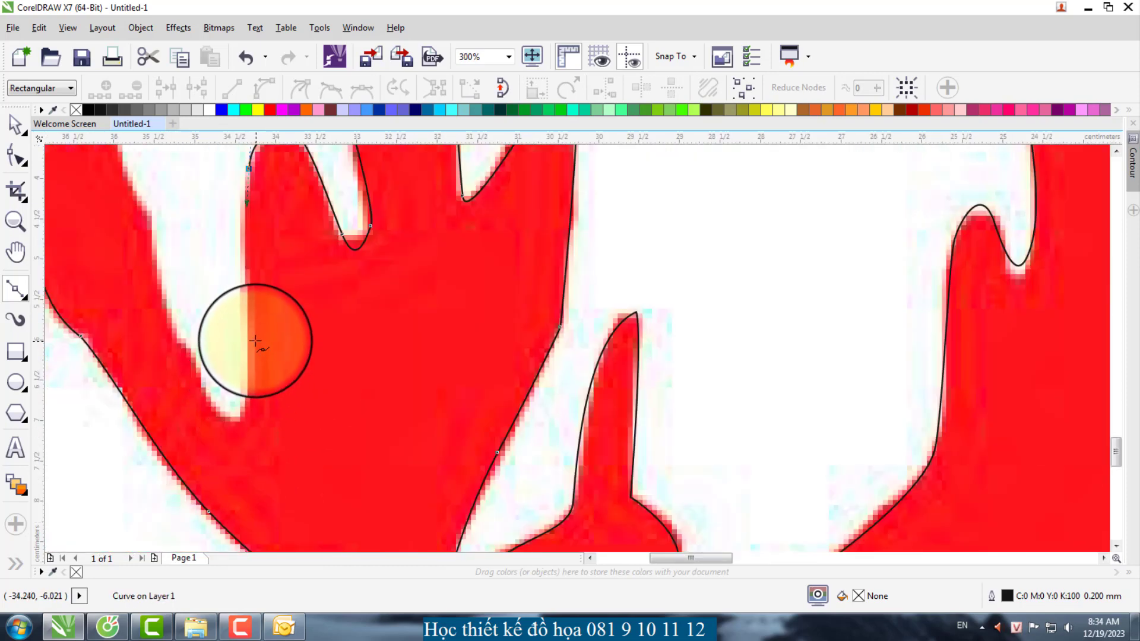
Step: Trace the deep gap beside the rounded finger and up the strand's inner edge to the small bump
drag(252, 338, 195, 371)
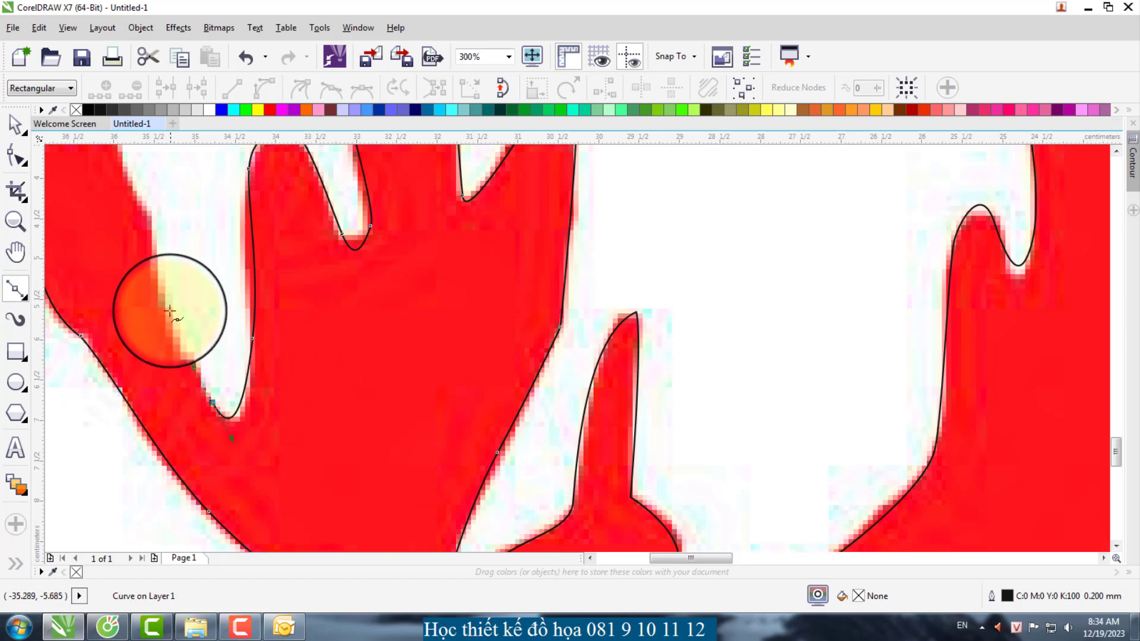
drag(168, 308, 160, 288)
scroll(340, 407, down, 1)
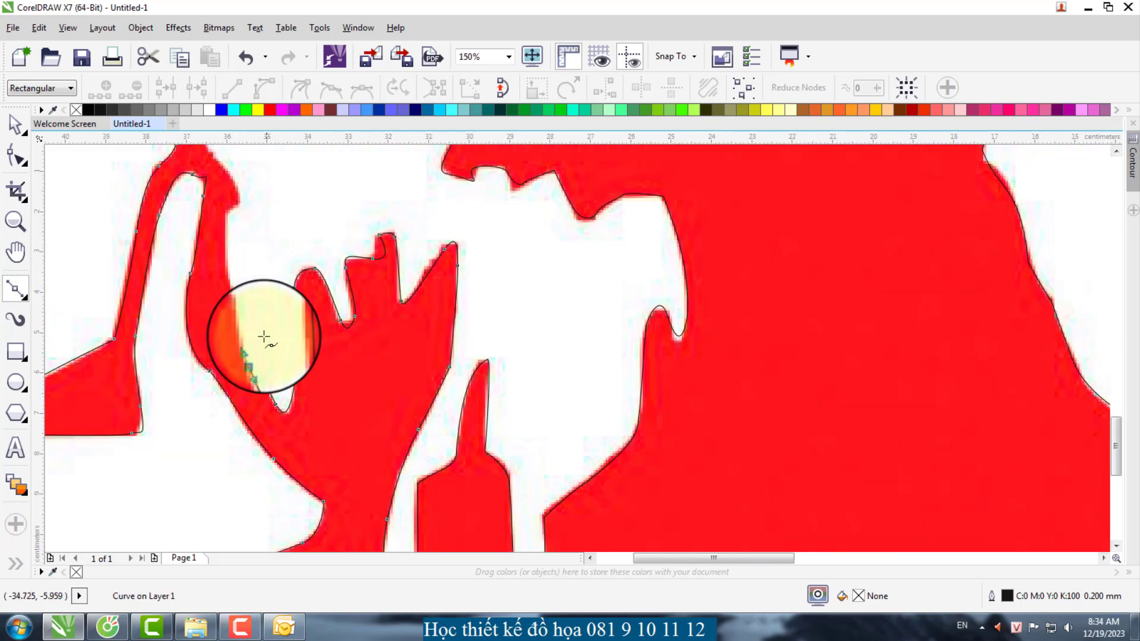
click(242, 307)
drag(227, 214, 236, 203)
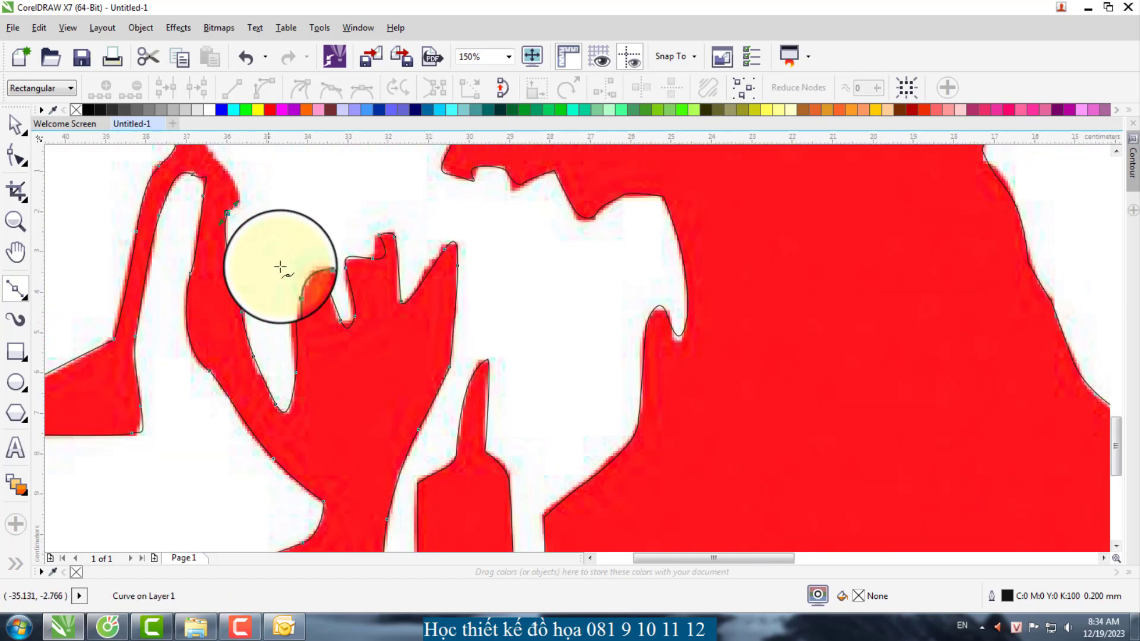
Step: Trace around the bump and along the slanted edge up to the fork where the jaw line starts
scroll(280, 267, down, 1)
scroll(235, 199, up, 2)
click(253, 204)
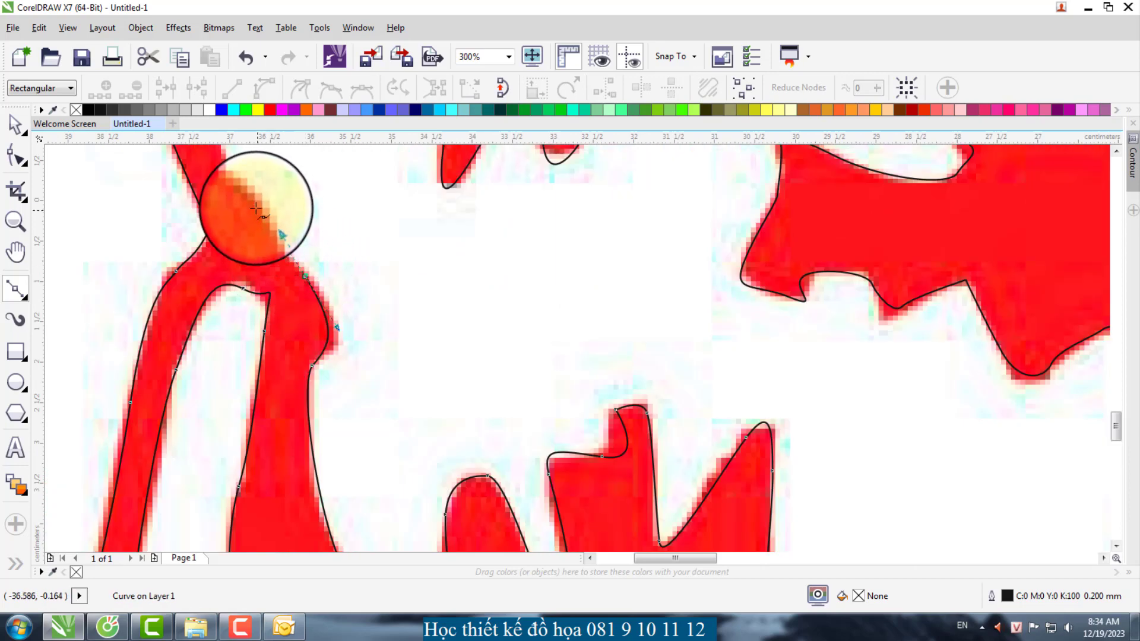
click(234, 180)
scroll(235, 180, down, 1)
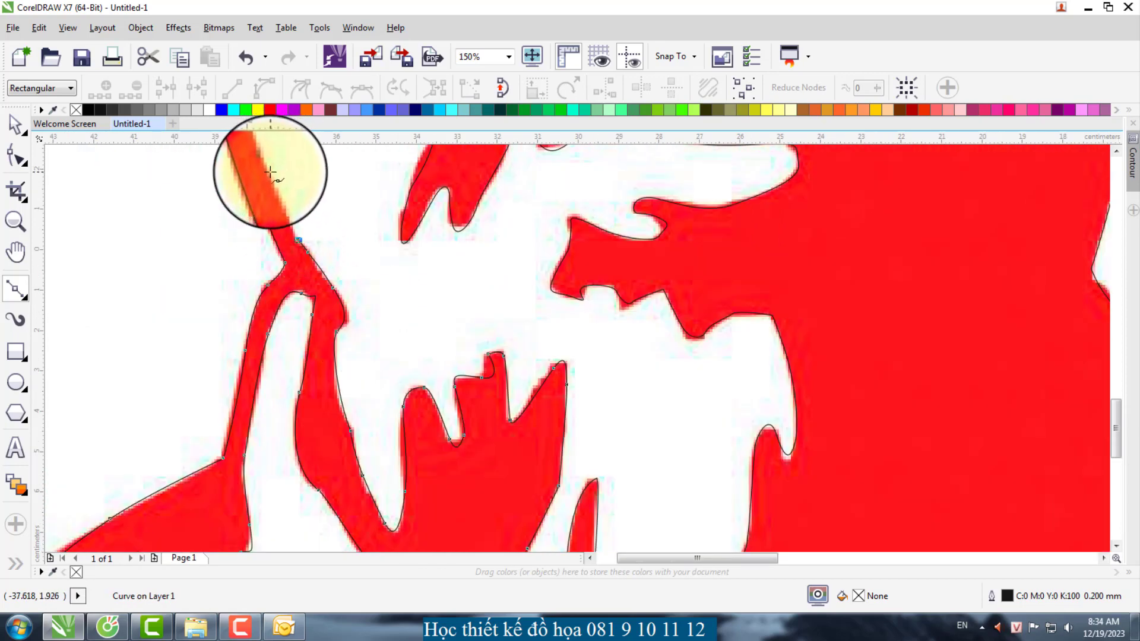
Step: Trace the right edge of the thin jaw line from the fork up to the junction with the earlobe
scroll(356, 458, down, 1)
scroll(262, 287, up, 1)
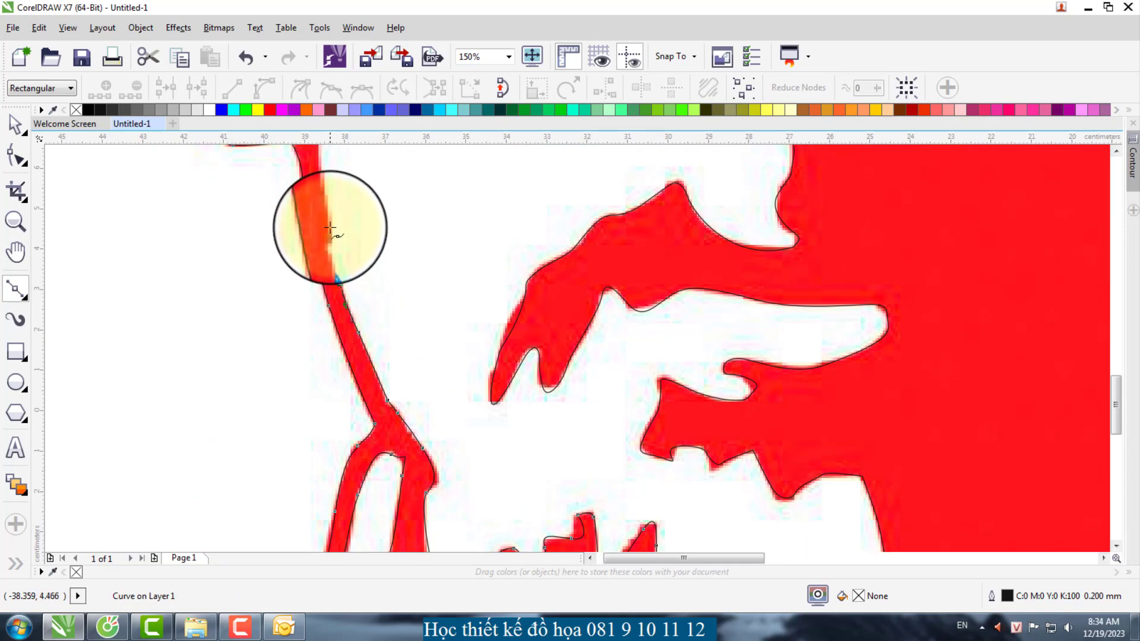
scroll(338, 331, down, 1)
scroll(313, 222, up, 2)
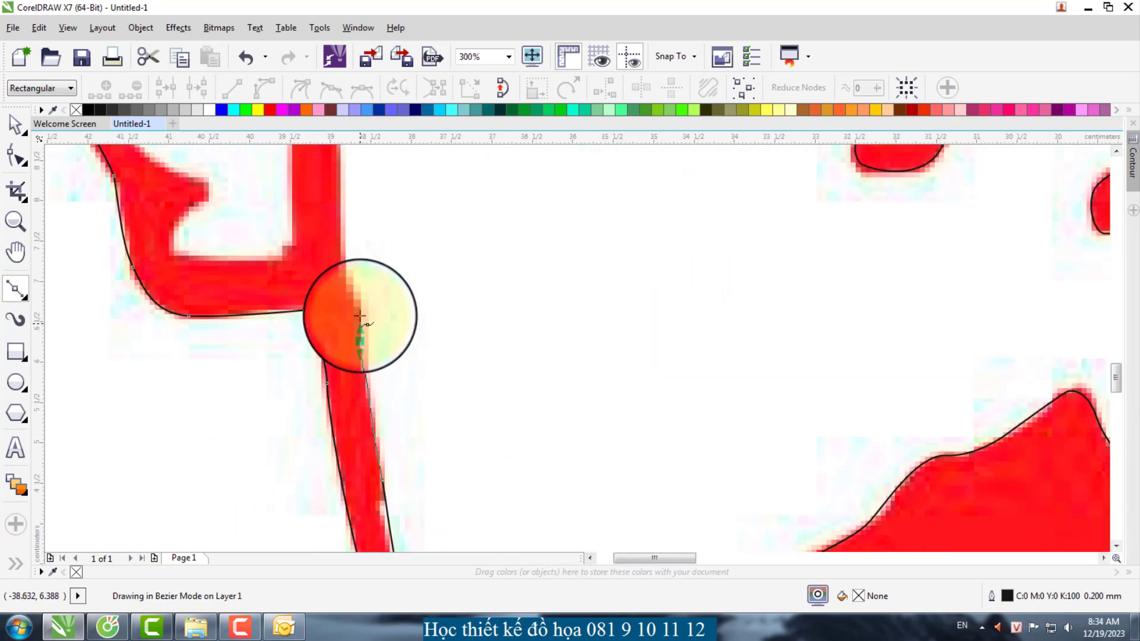
scroll(362, 333, down, 2)
scroll(356, 291, up, 1)
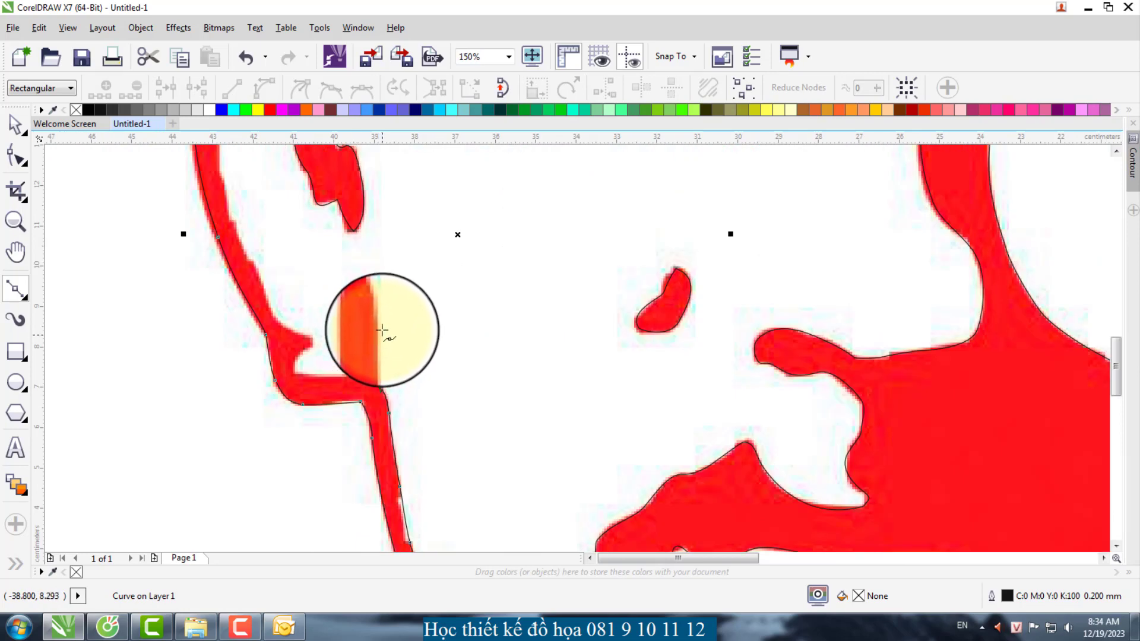
Step: Trace around the rounded upright stub above the earlobe junction and down to its inner corner
scroll(379, 310, up, 1)
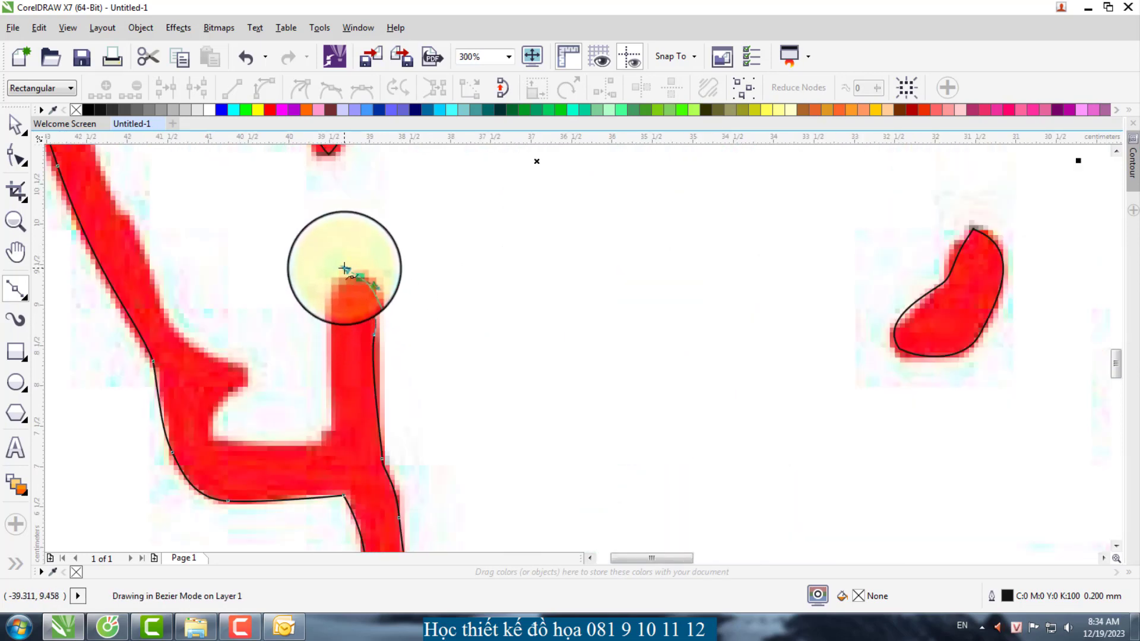
click(334, 334)
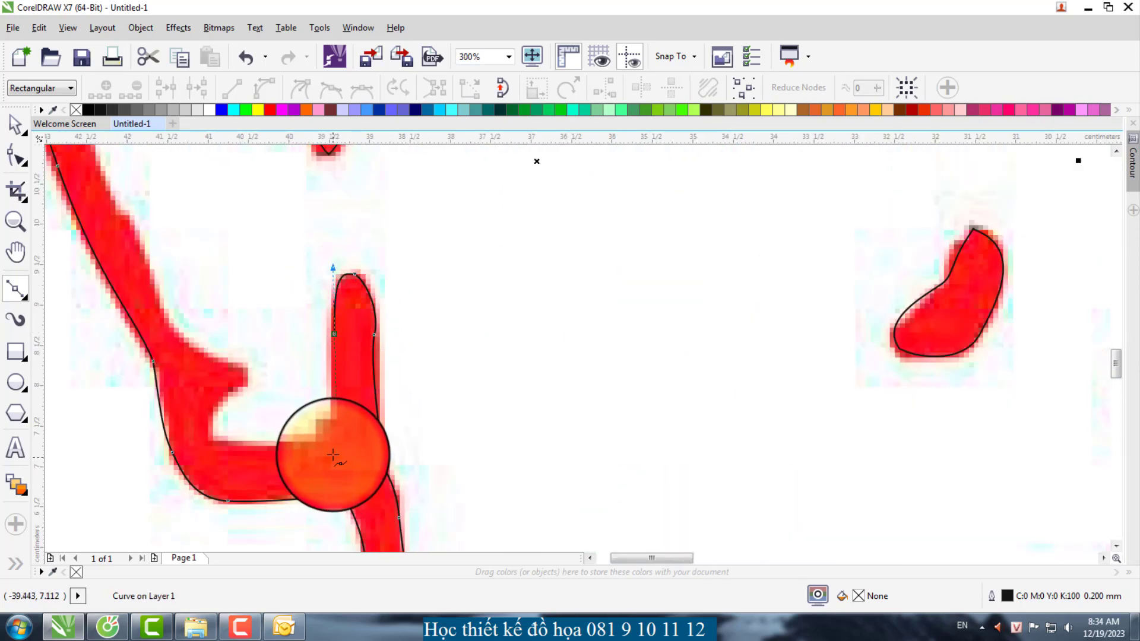
click(333, 438)
Step: Trace the inner floor and left side of the earlobe and around the small pointed projection, ending in a cusp node
click(292, 445)
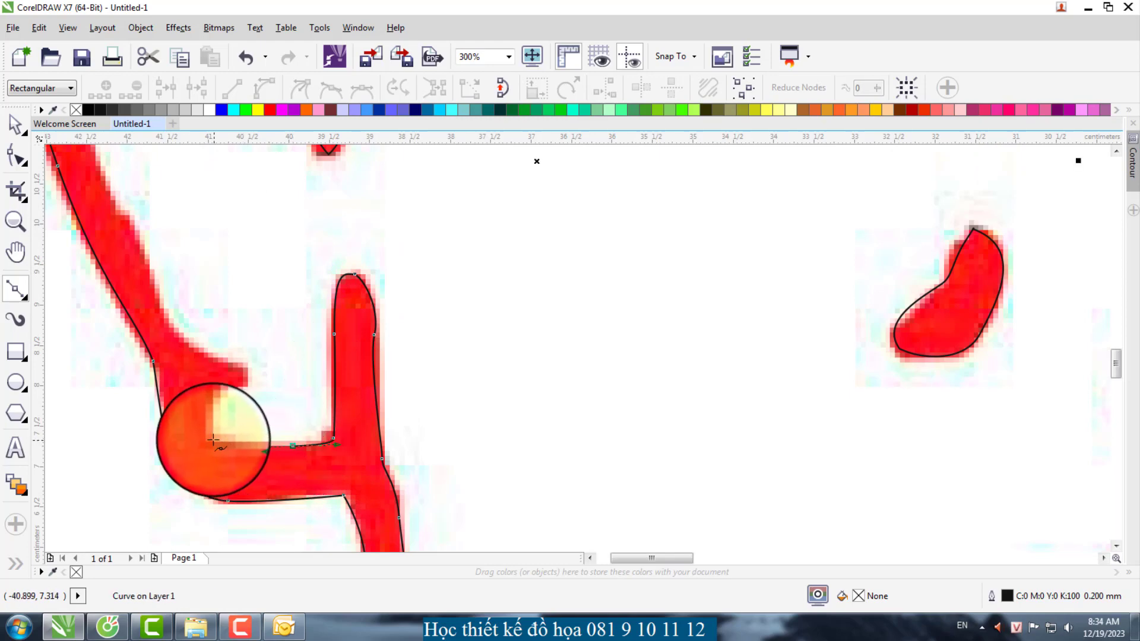
drag(210, 447, 210, 424)
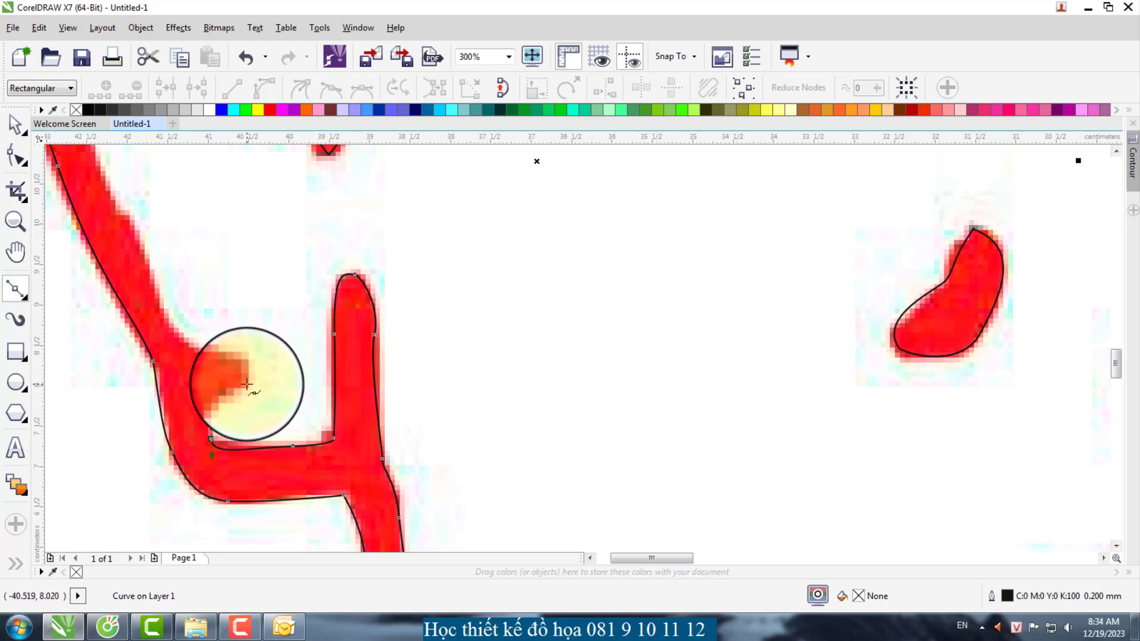
drag(247, 384, 178, 328)
key(c)
Step: Trace the inner edge of the thin ear outline from above the earlobe projection up to the upper part of the ear
drag(148, 271, 132, 244)
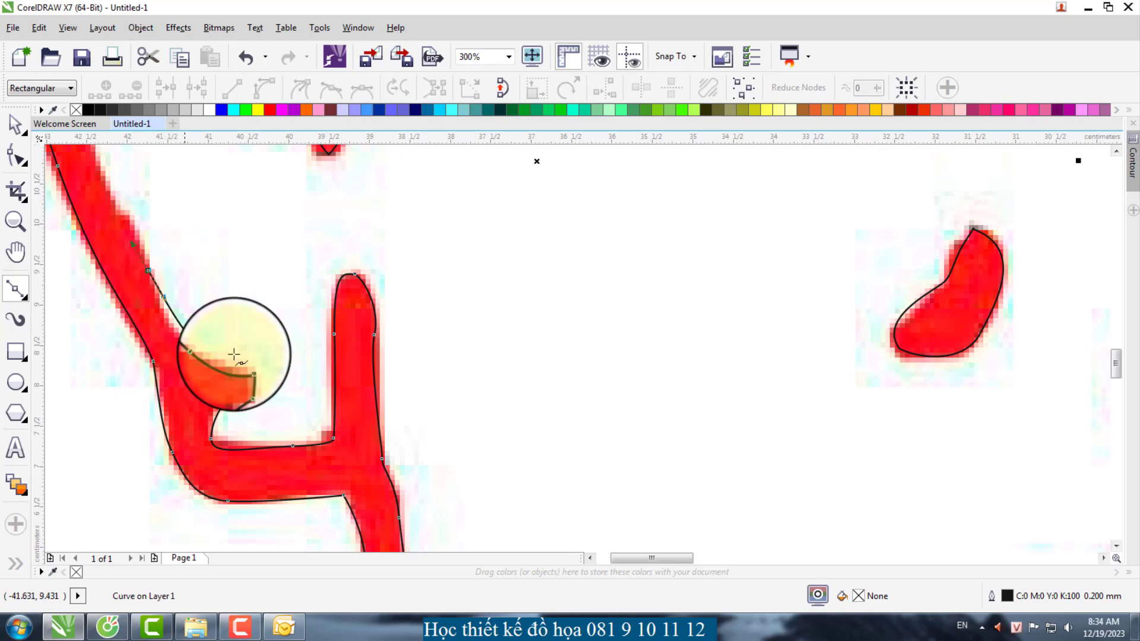
scroll(248, 370, down, 2)
scroll(209, 288, up, 2)
drag(211, 388, 201, 373)
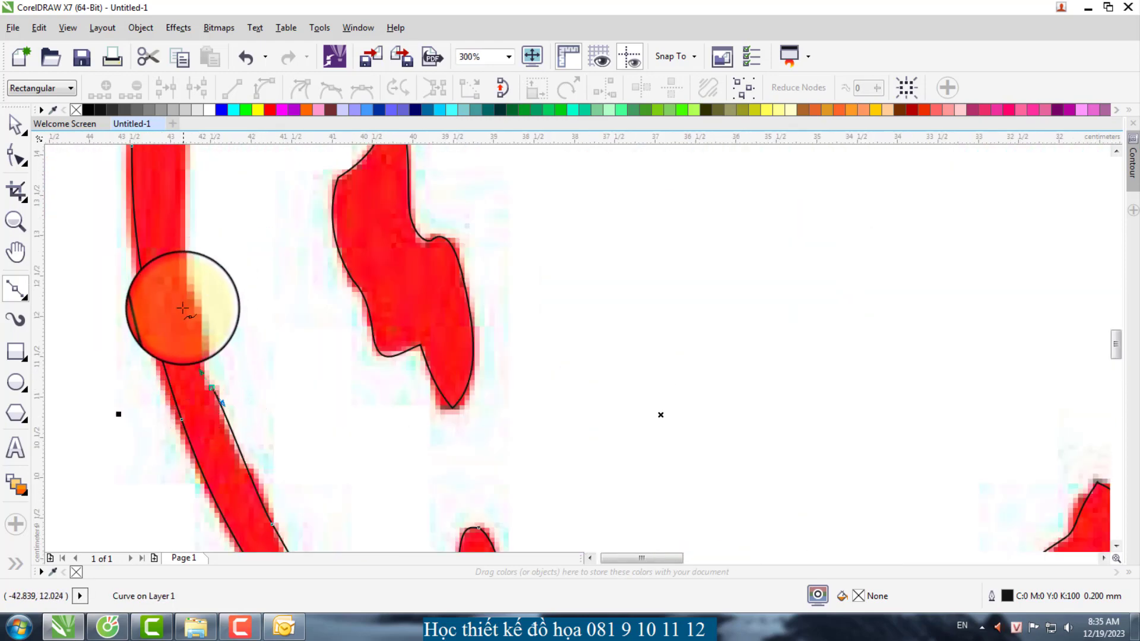
scroll(237, 356, down, 2)
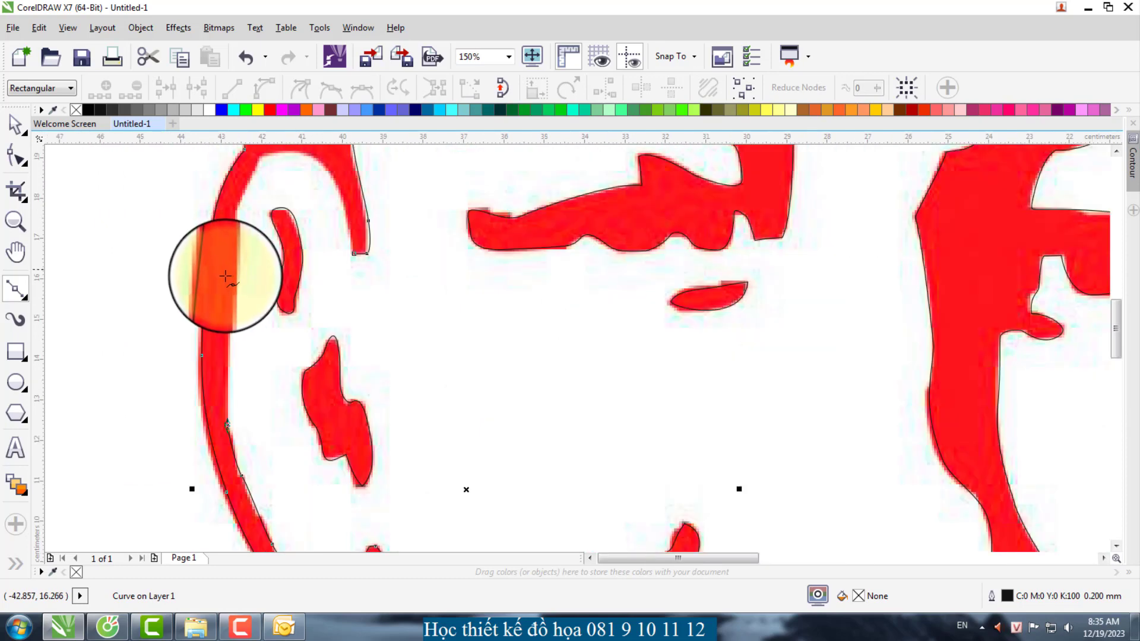
drag(232, 267, 233, 210)
click(233, 207)
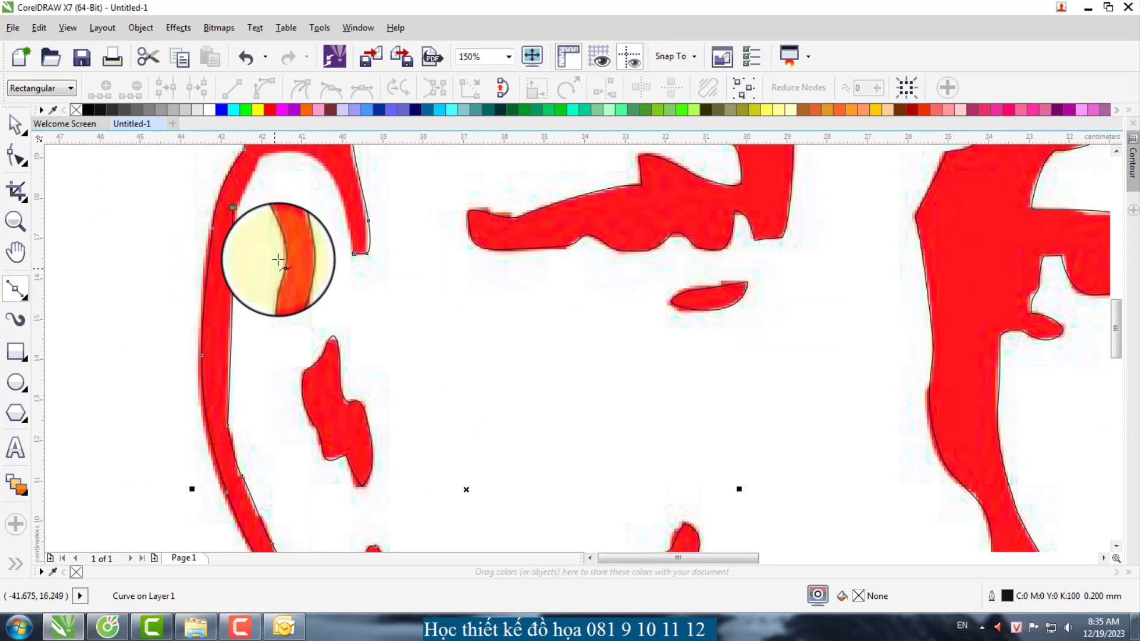
Step: Trace the arch under the side hair above the ear and down the sideburn's inner edge, closing the curve at its start node
scroll(268, 244, down, 2)
scroll(249, 214, up, 4)
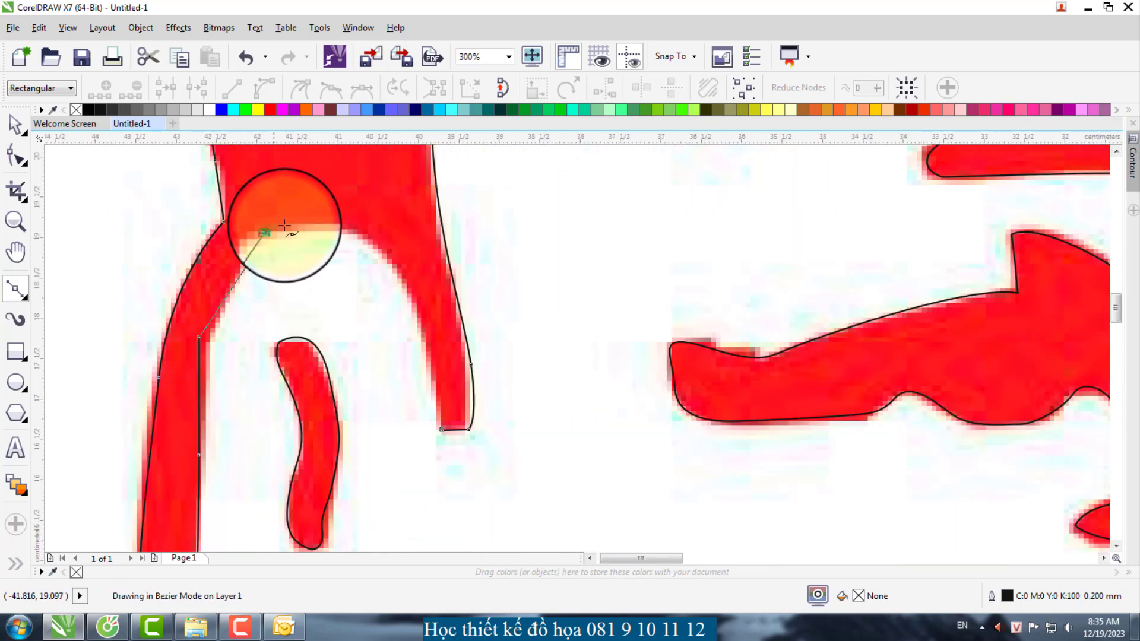
drag(371, 243, 394, 274)
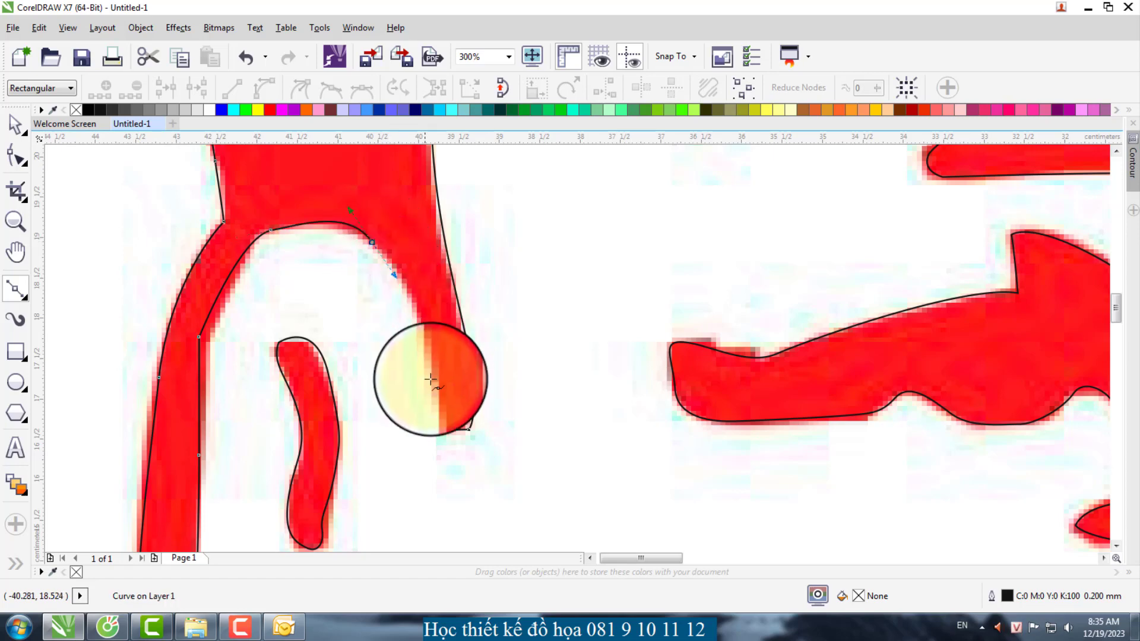
drag(431, 364, 441, 438)
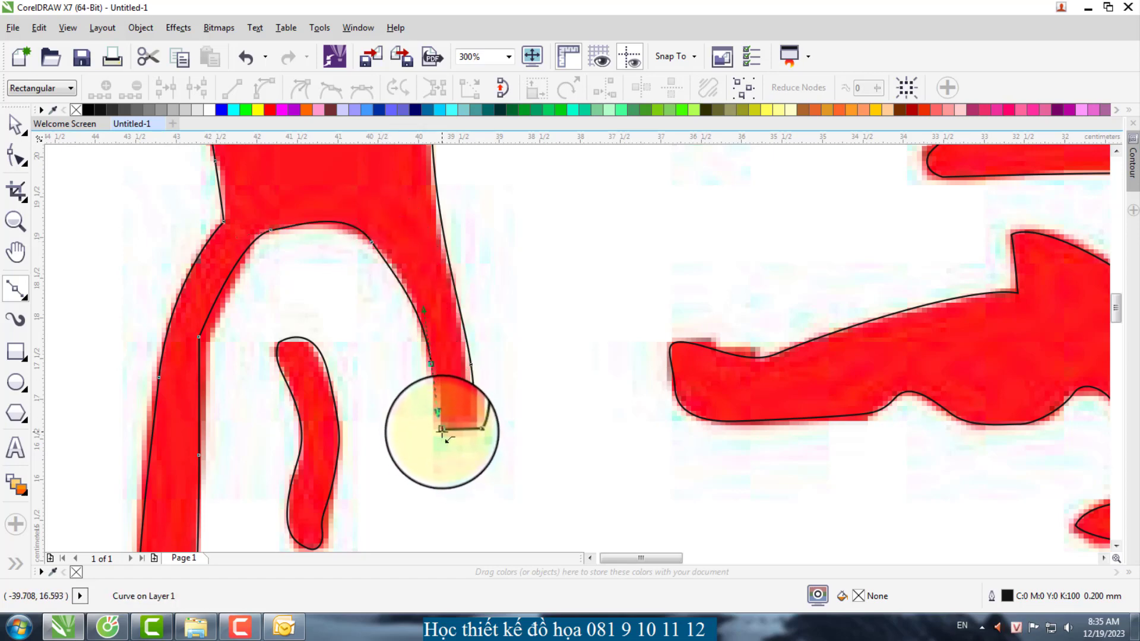
Step: Trace the small red spot below the forehead hairline as a closed curve
scroll(443, 432, down, 6)
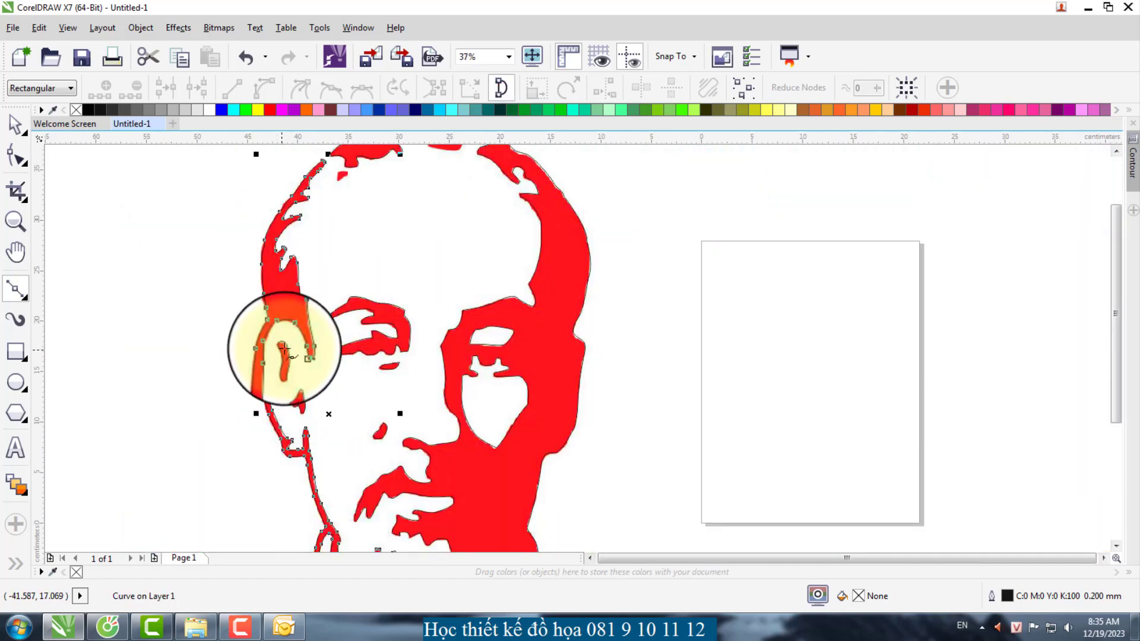
scroll(344, 288, up, 6)
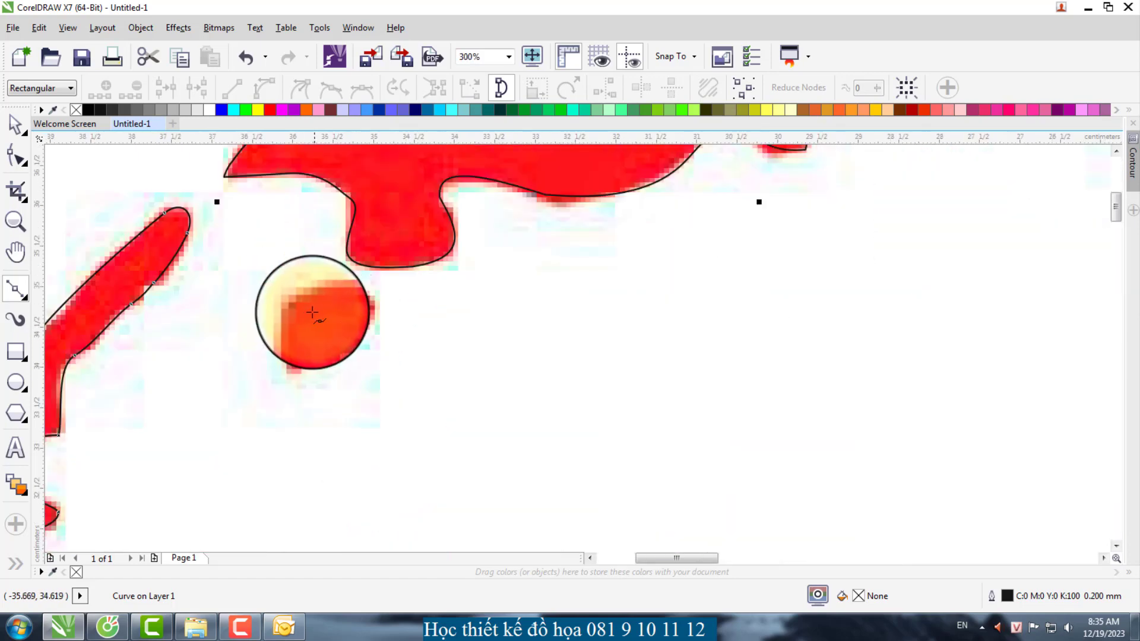
click(292, 306)
drag(319, 357, 357, 326)
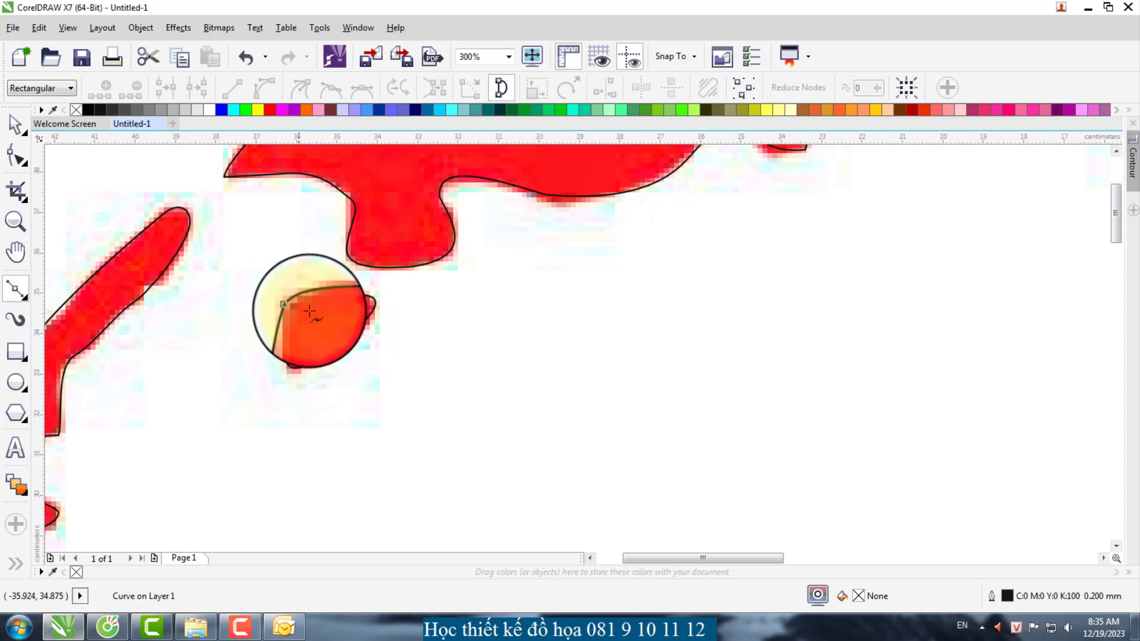
Step: Trace the elongated wavy red patch inside the gap in the top hair as a closed curve, and leave the drawing tool
scroll(302, 315, down, 3)
scroll(313, 312, up, 3)
scroll(337, 295, up, 1)
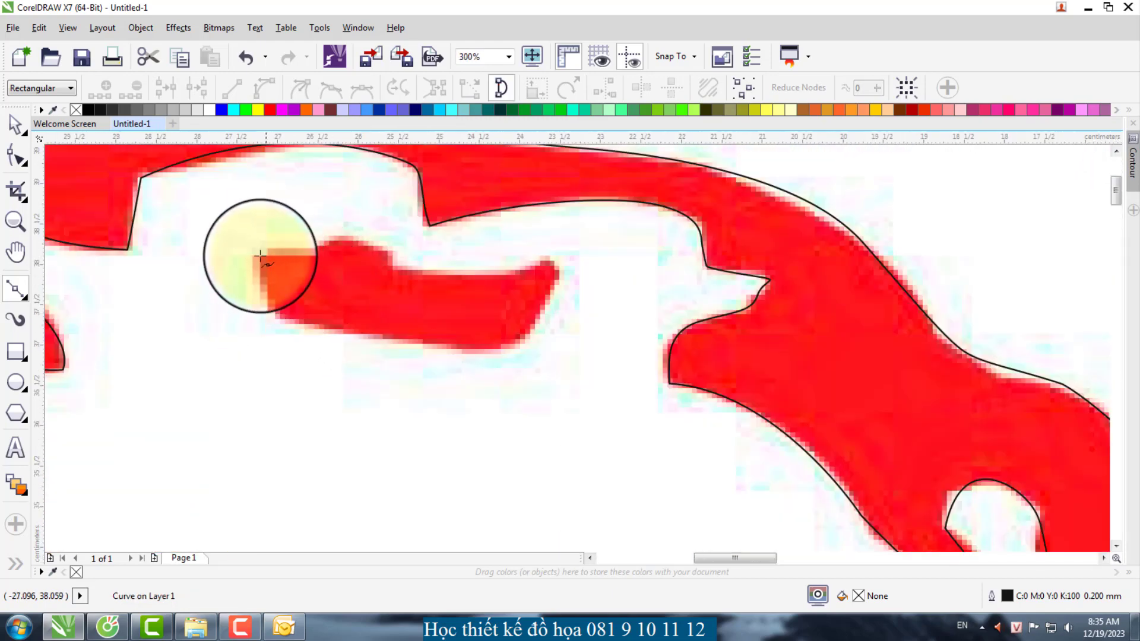
click(263, 255)
mouse_move(301, 255)
mouse_down()
mouse_move(333, 252)
mouse_move(394, 276)
mouse_up()
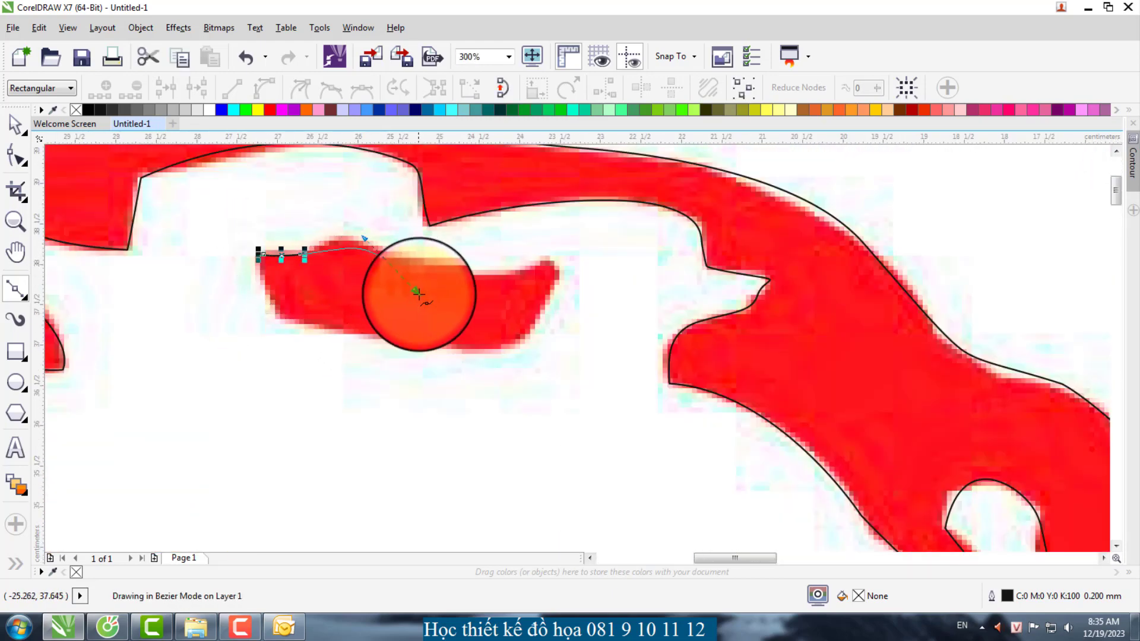
drag(547, 293, 534, 322)
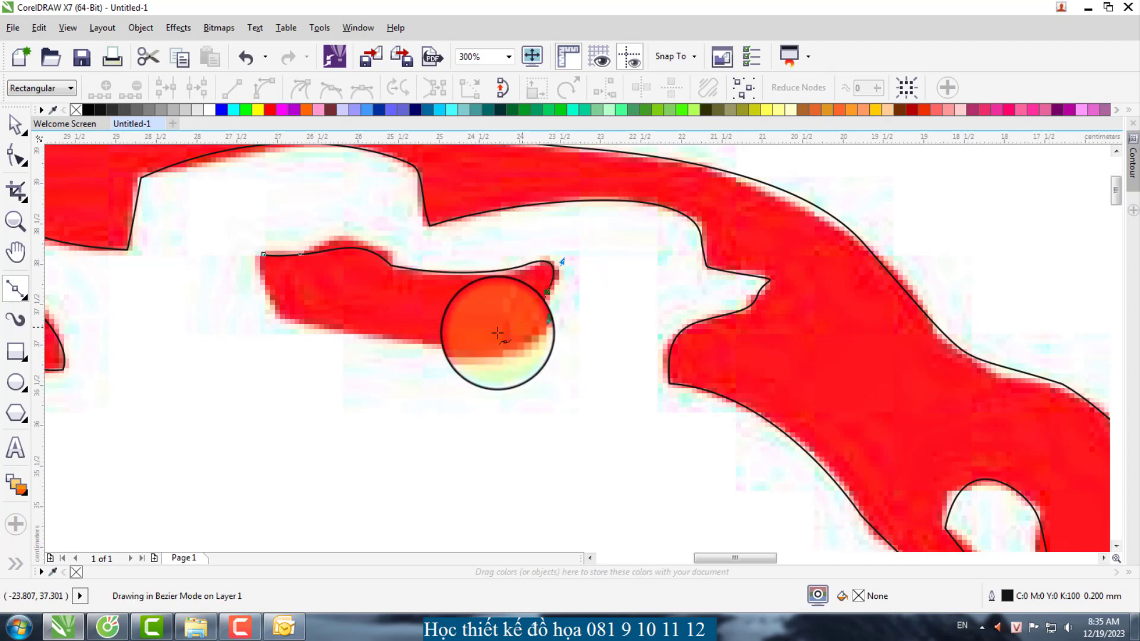
drag(460, 343, 362, 340)
drag(296, 321, 271, 304)
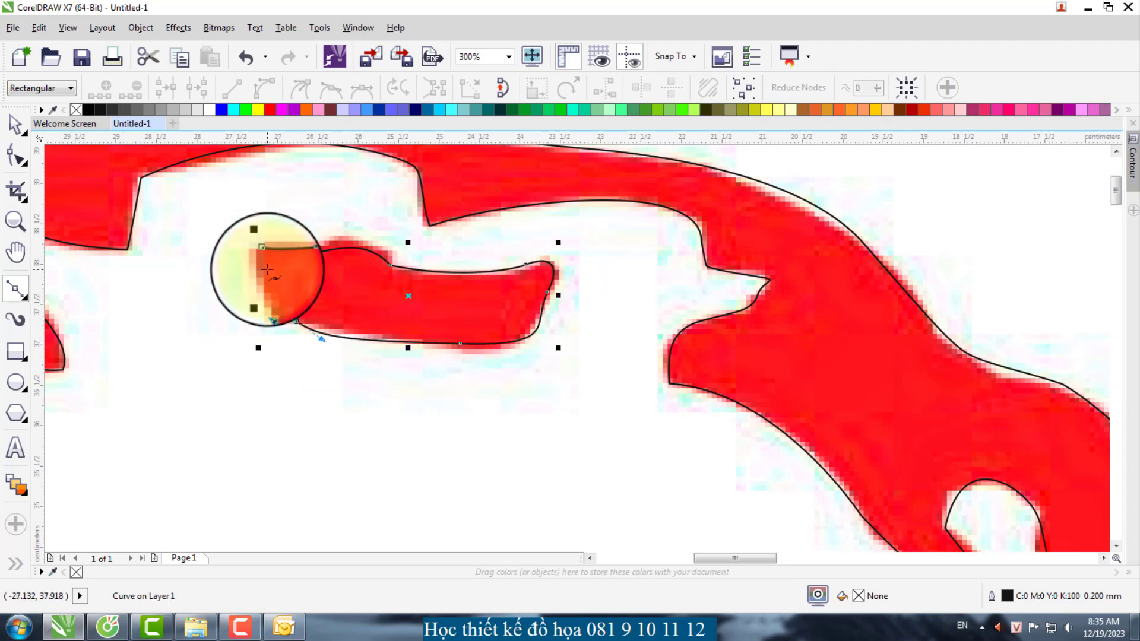
key(space)
Step: Try combining all 11 traced curves into one object and moving it beside the red bitmap, and undo both changes
scroll(332, 276, down, 10)
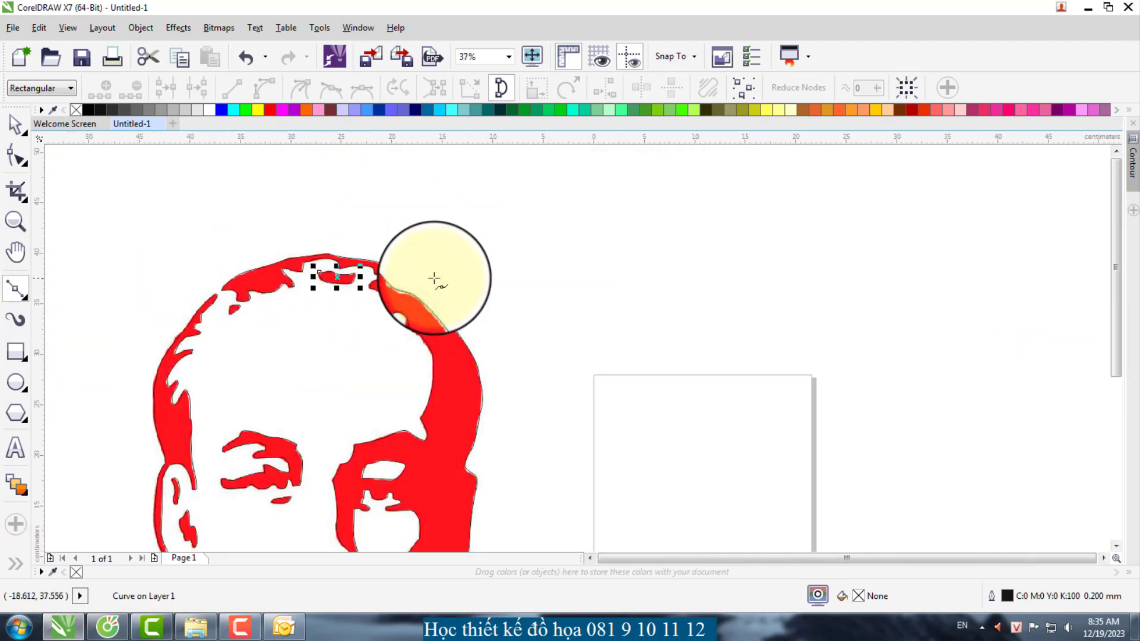
scroll(390, 371, up, 2)
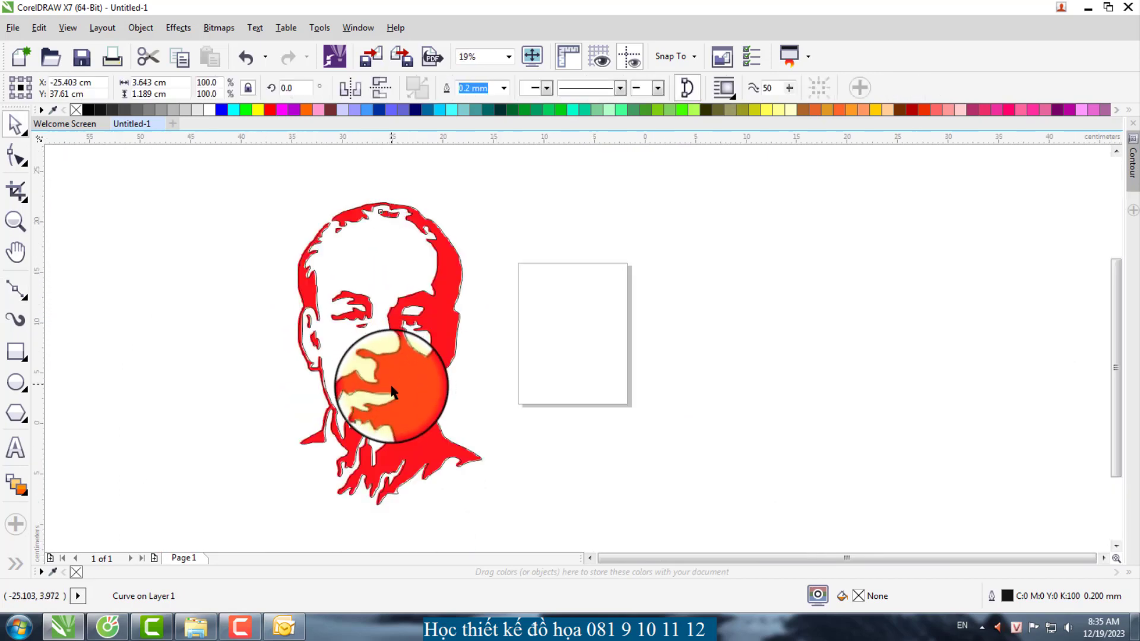
scroll(369, 380, up, 1)
scroll(329, 374, down, 1)
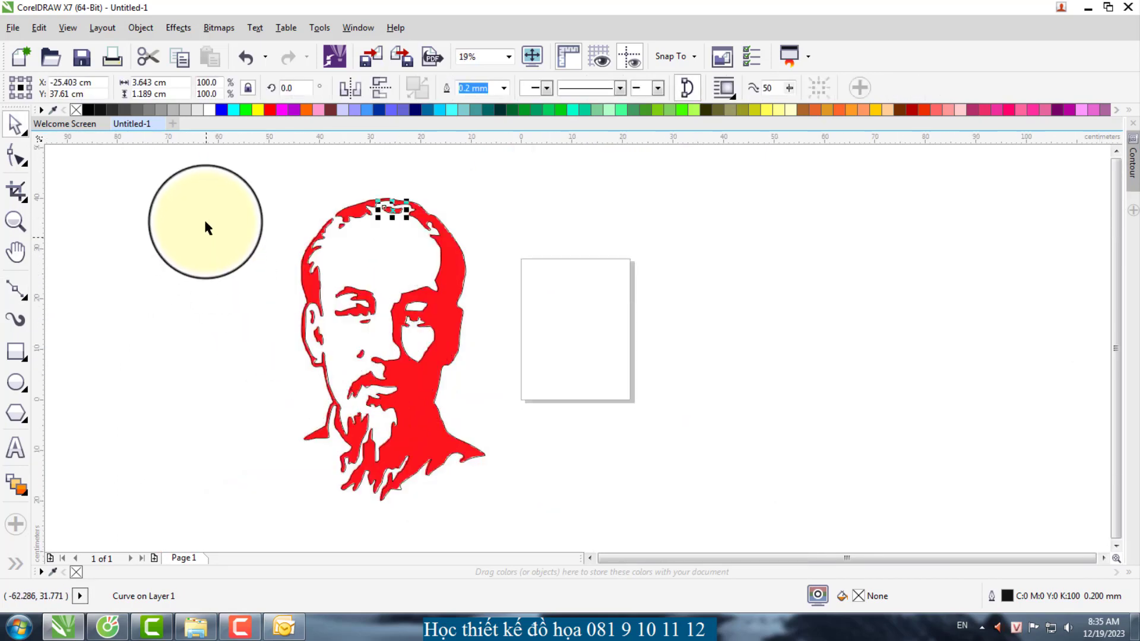
drag(667, 557, 671, 561)
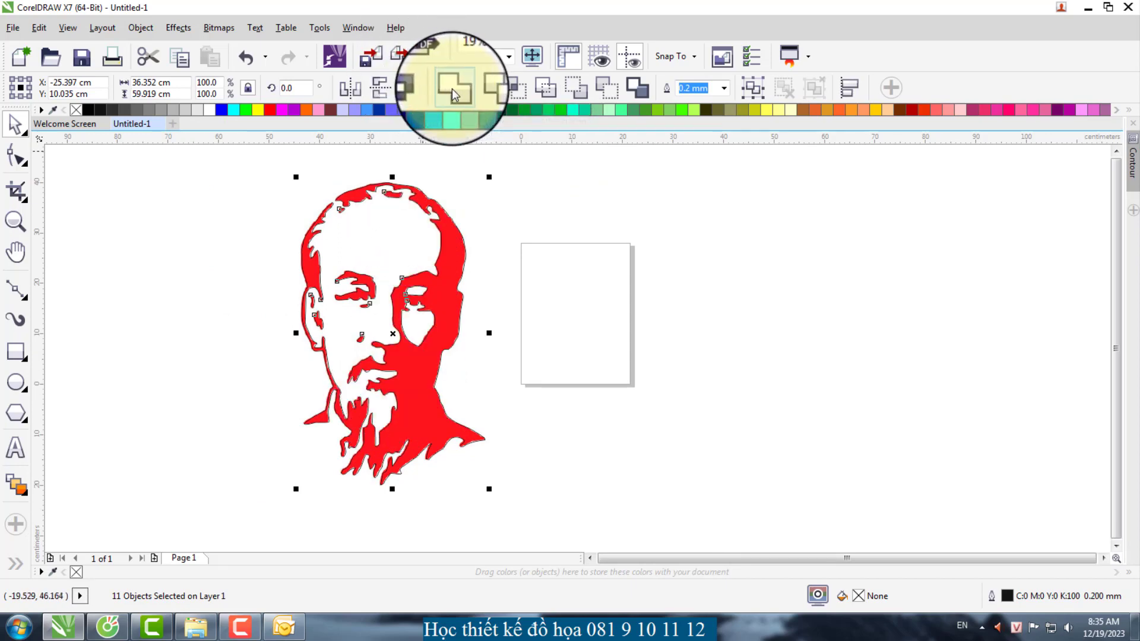
click(141, 32)
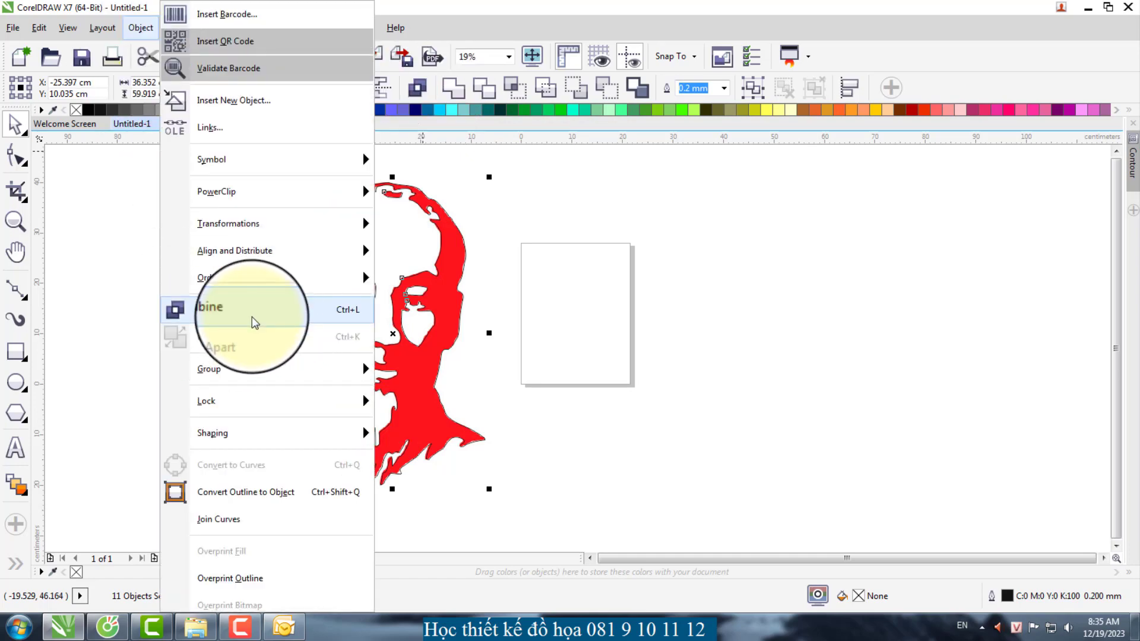
click(252, 317)
click(465, 372)
drag(400, 379, 620, 369)
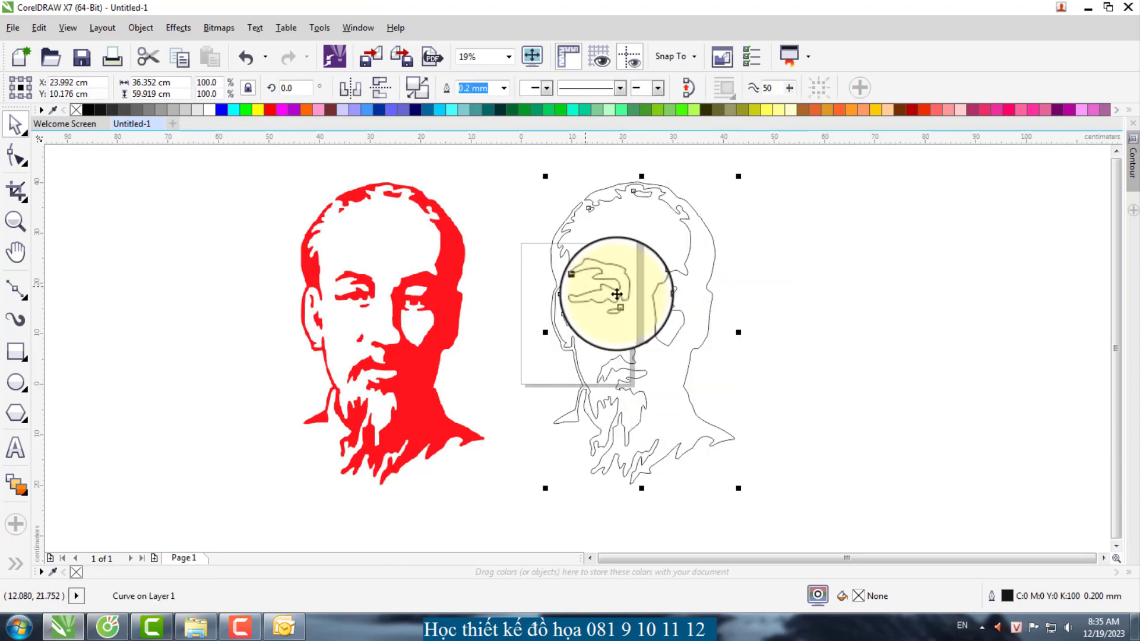
key(ctrl+z)
key(ctrl+z)
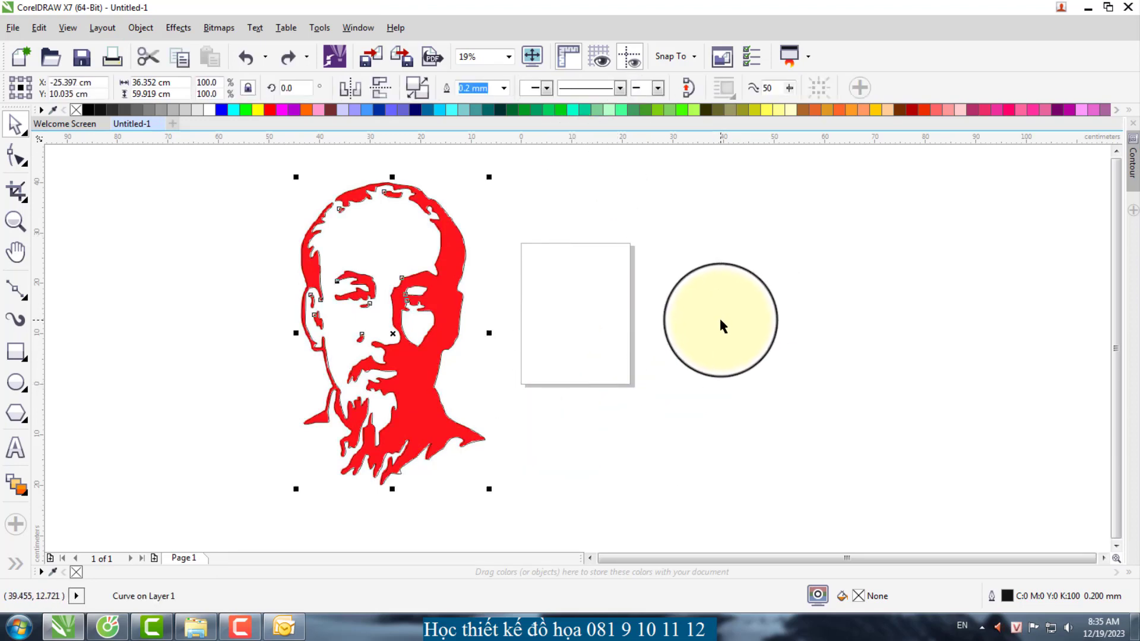
Step: Place a copy of the 11 separate traced curves to the right of the red portrait
drag(723, 326, 672, 342)
click(526, 467)
scroll(477, 411, down, 1)
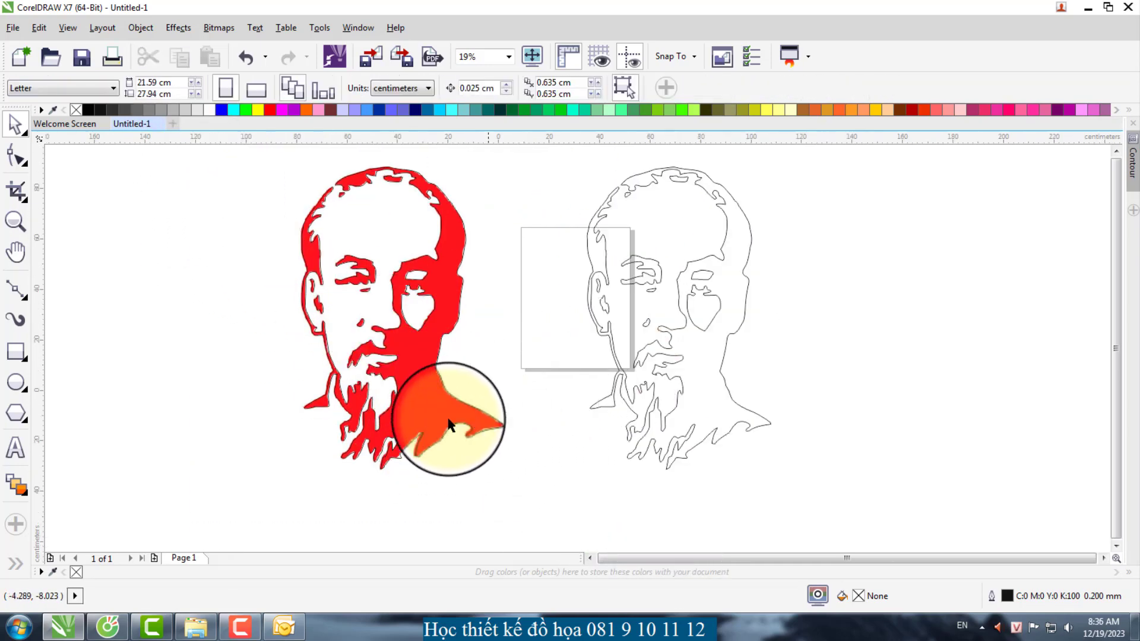
Step: Select all curves of the outline copy and duplicate them once more further to the right
scroll(655, 364, up, 1)
drag(346, 200, 644, 496)
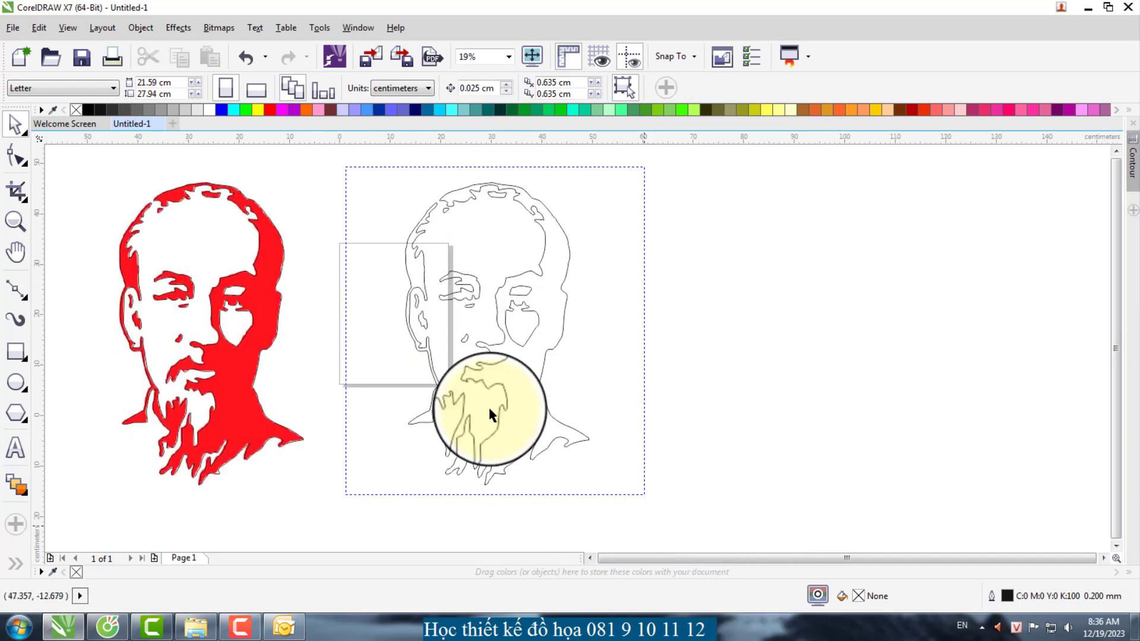
click(492, 336)
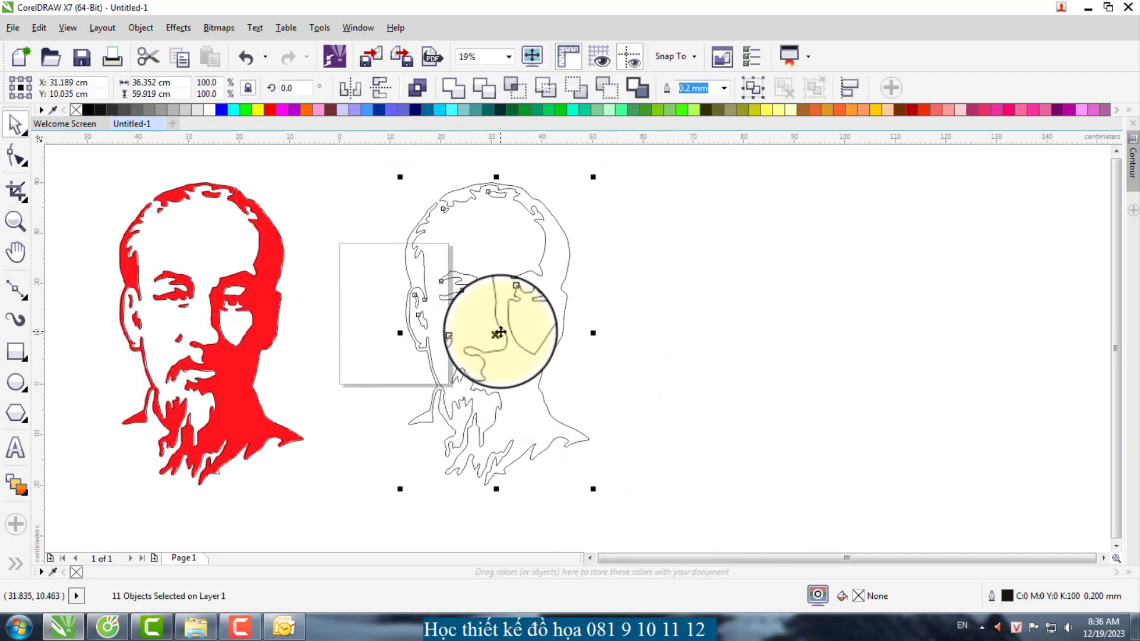
drag(496, 334, 725, 335)
right_click(725, 335)
scroll(465, 353, down, 1)
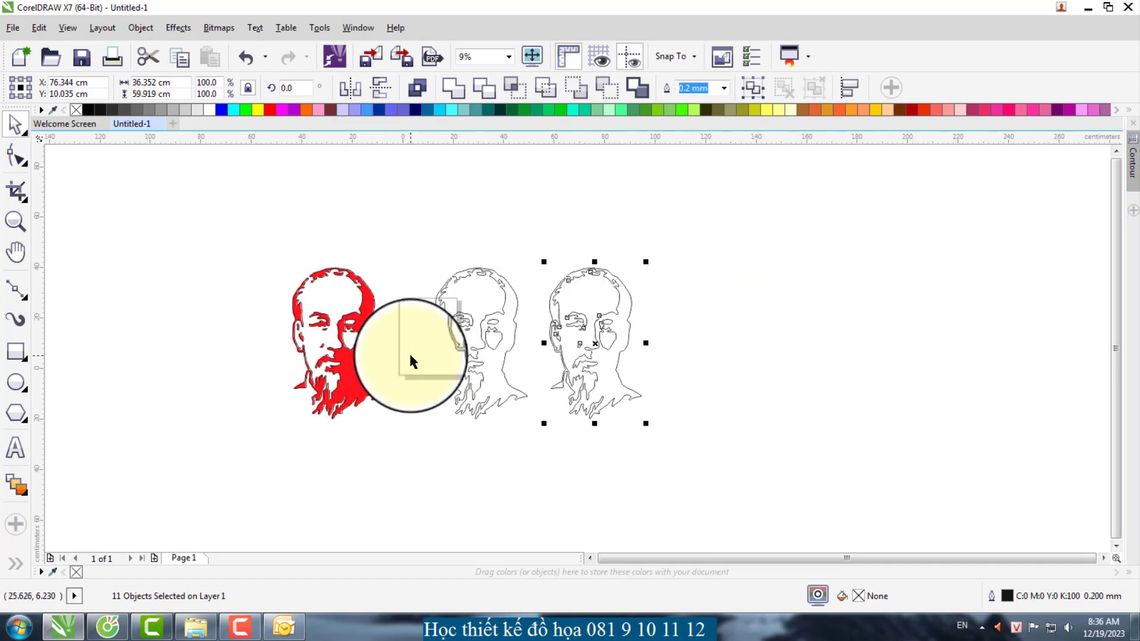
Step: Combine the 11 curves of the middle outline portrait into one object and move it closer to the red bitmap
key(F2)
drag(408, 236, 735, 443)
click(476, 242)
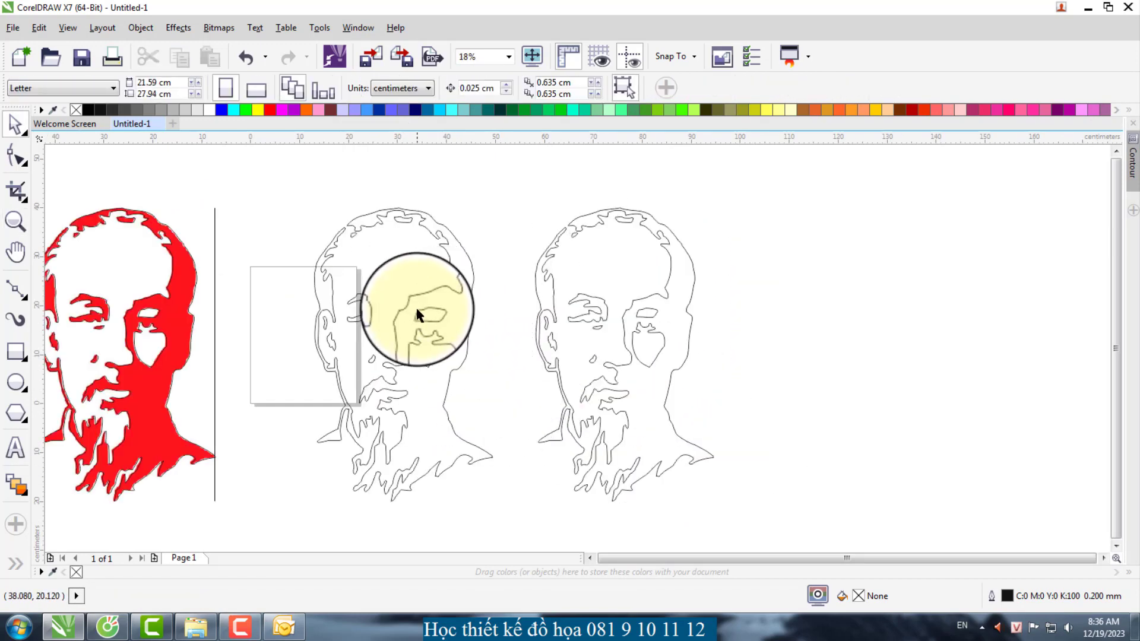
click(385, 313)
click(253, 170)
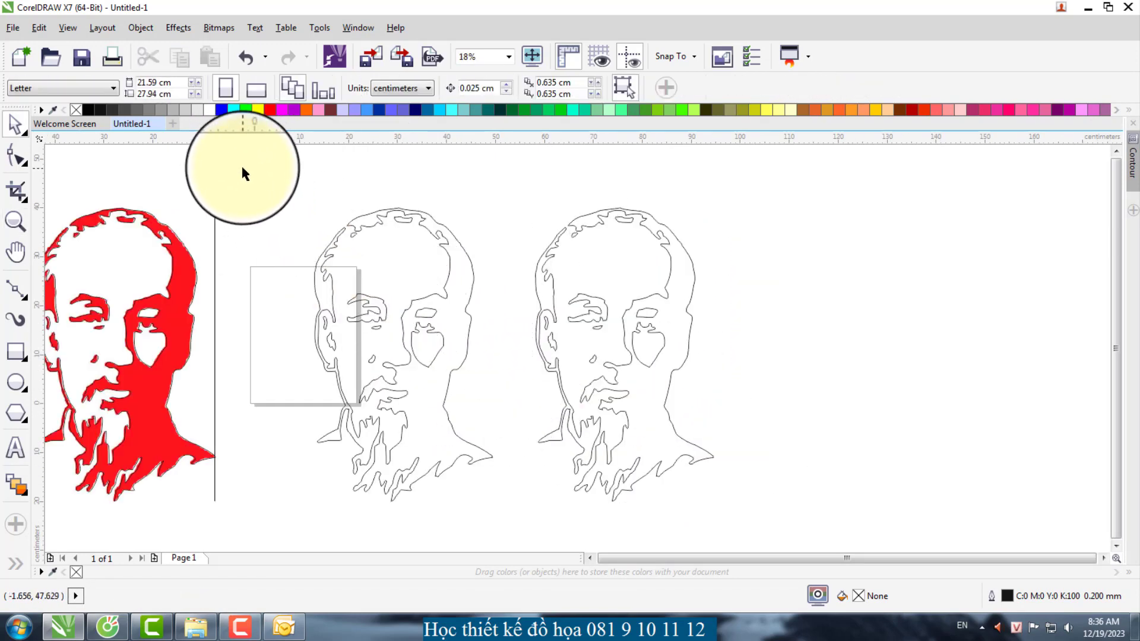
drag(243, 166, 522, 522)
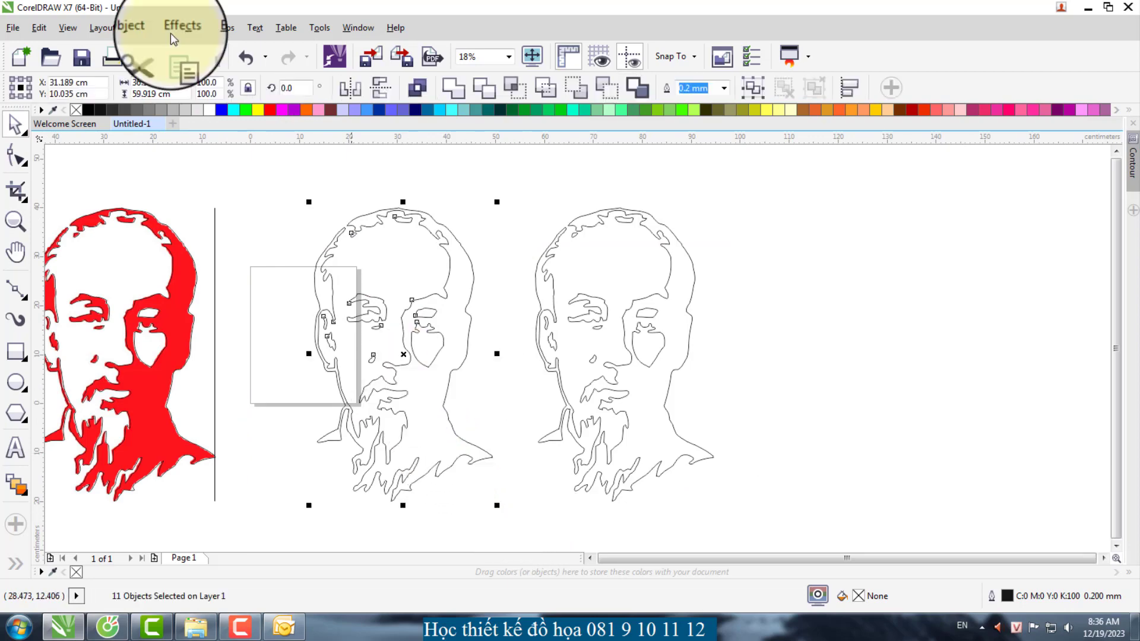
click(141, 27)
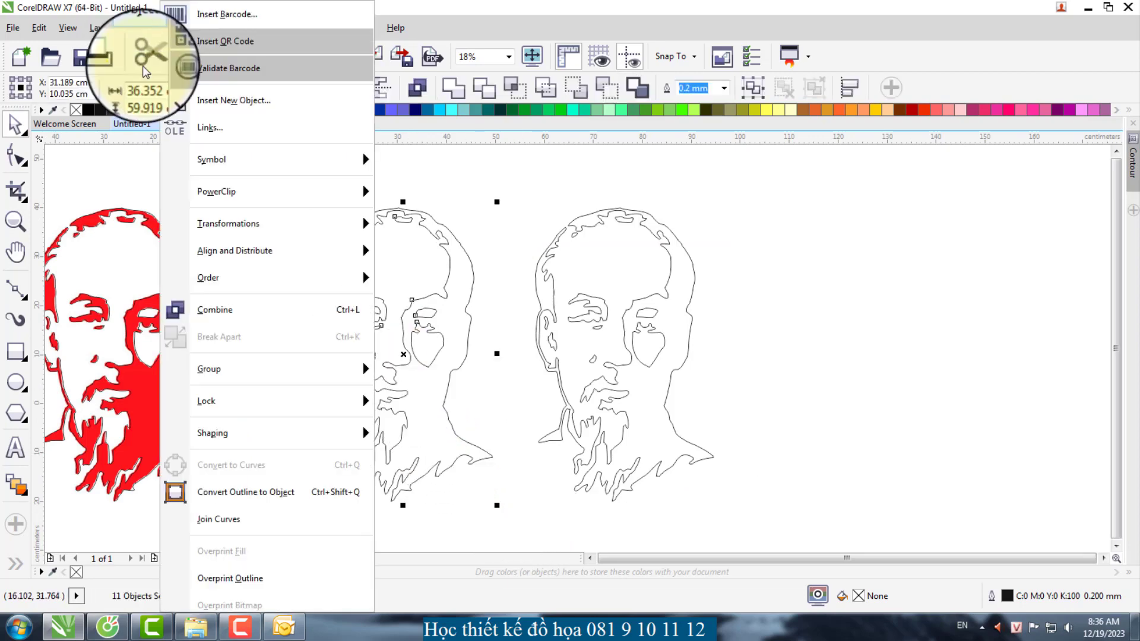
click(300, 319)
click(379, 355)
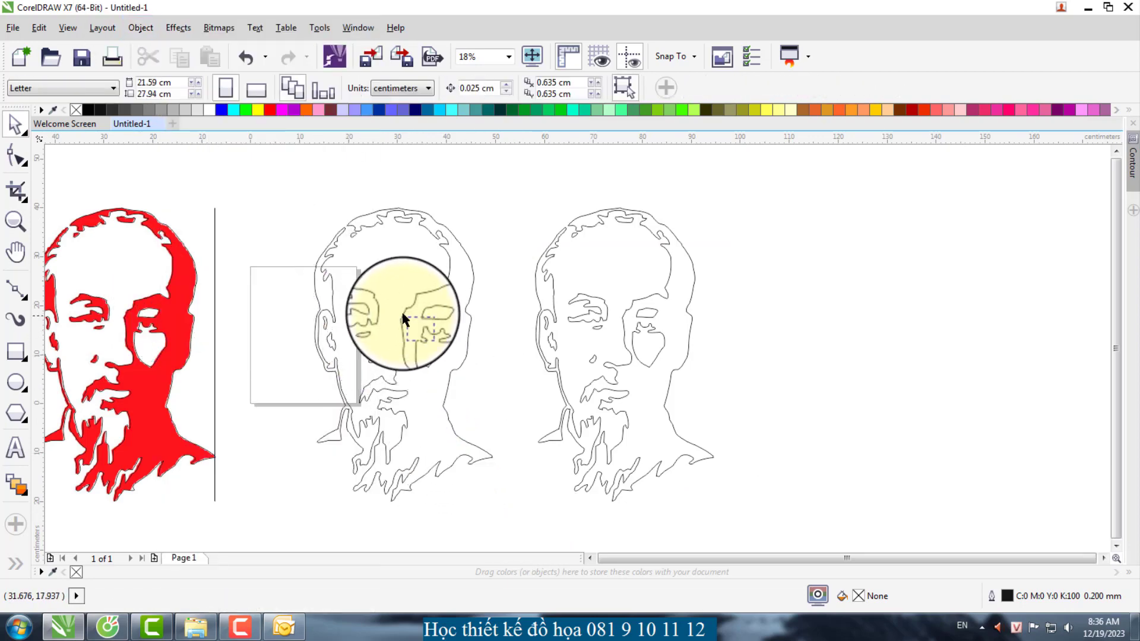
drag(414, 334, 361, 320)
Step: Try several fill colours on the combined portrait, ending with blue R102 G102 B204, and remove its outline
click(282, 115)
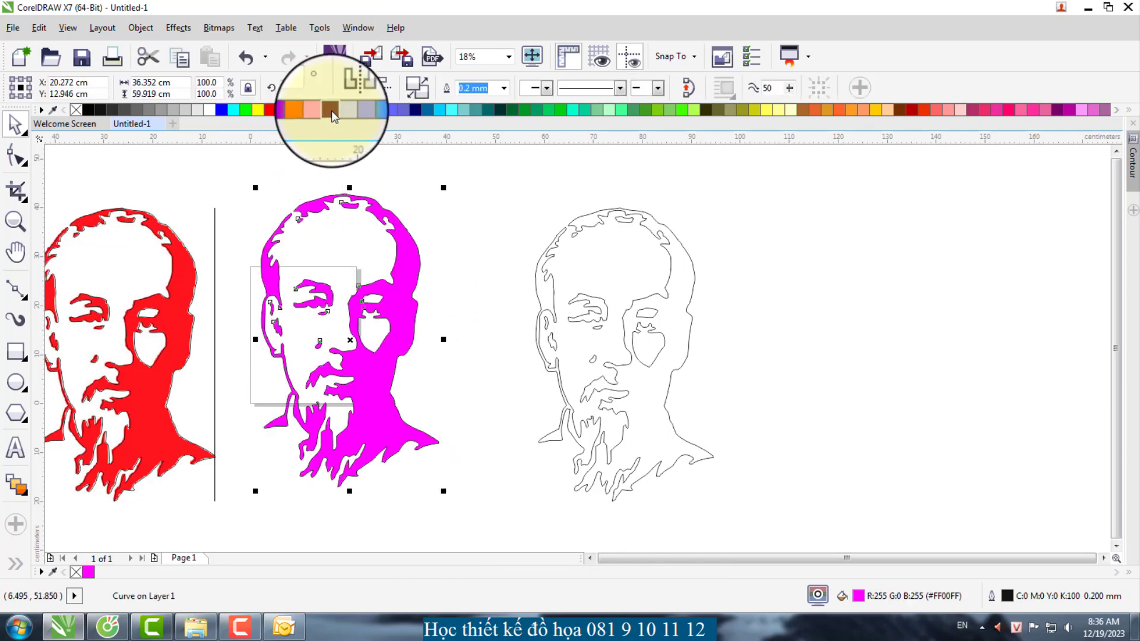
click(331, 111)
click(398, 112)
click(399, 112)
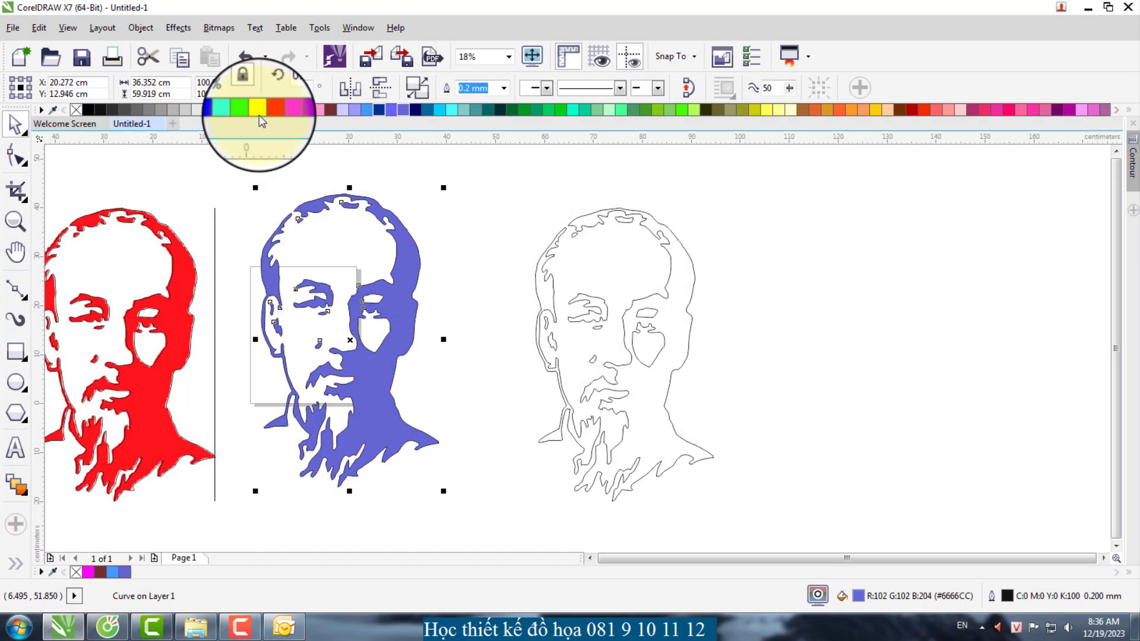
right_click(76, 110)
click(166, 155)
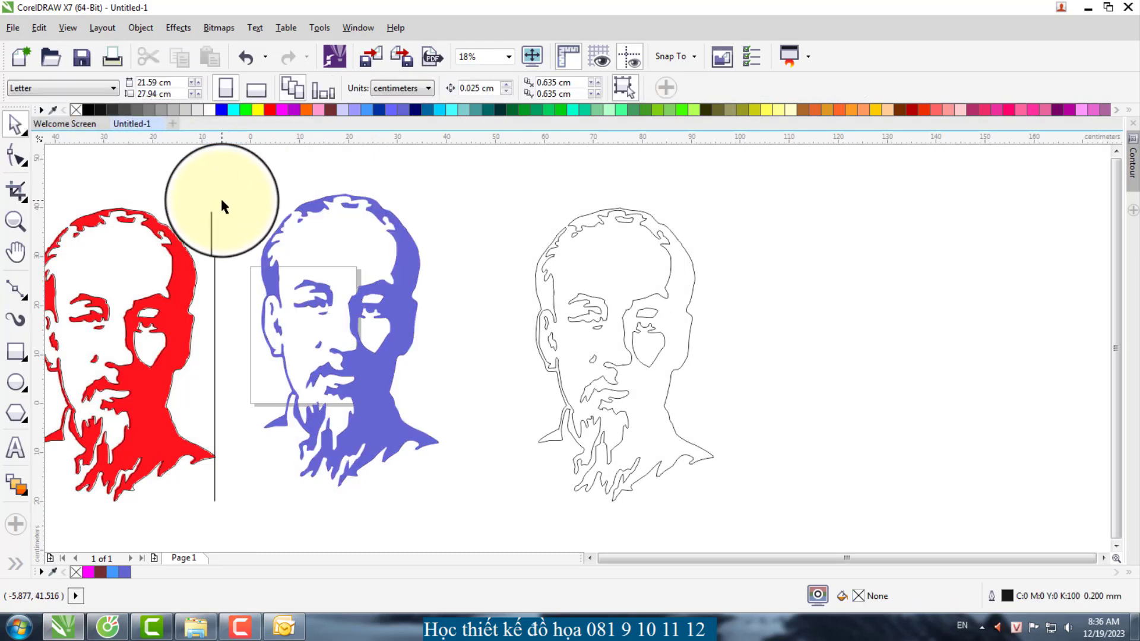
Step: Shift the blue portrait slightly left and down so it sits level with the other portraits
drag(533, 325, 394, 313)
click(439, 271)
click(488, 296)
Step: Group the 11 curves of the rightmost outline portrait and fill the group with teal R153 G204 B204
drag(464, 175, 790, 514)
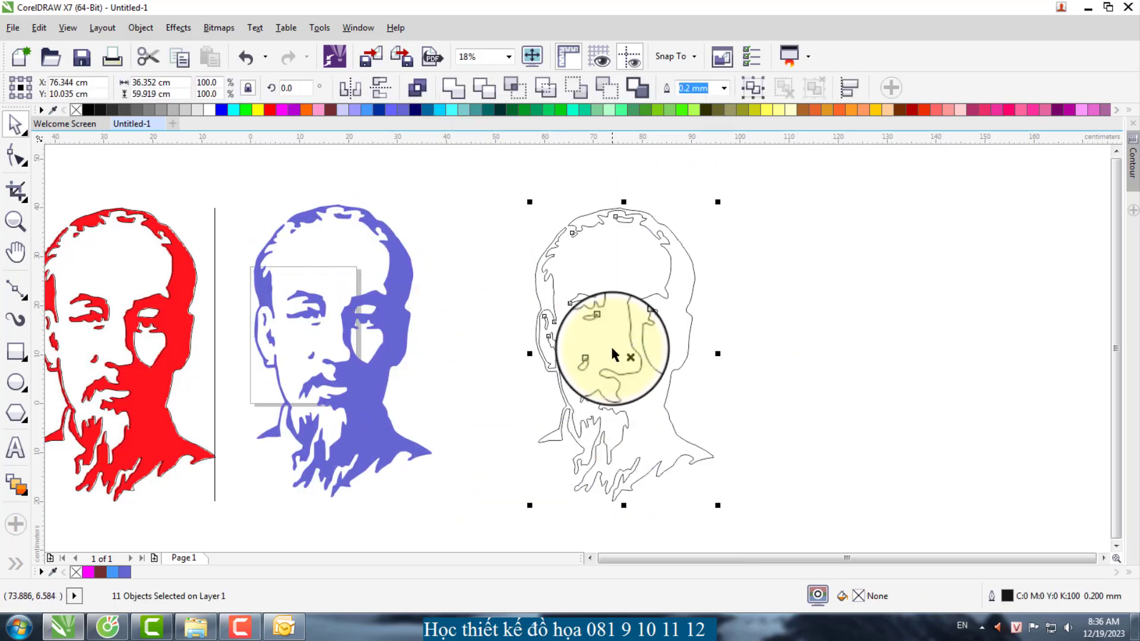
right_click(604, 319)
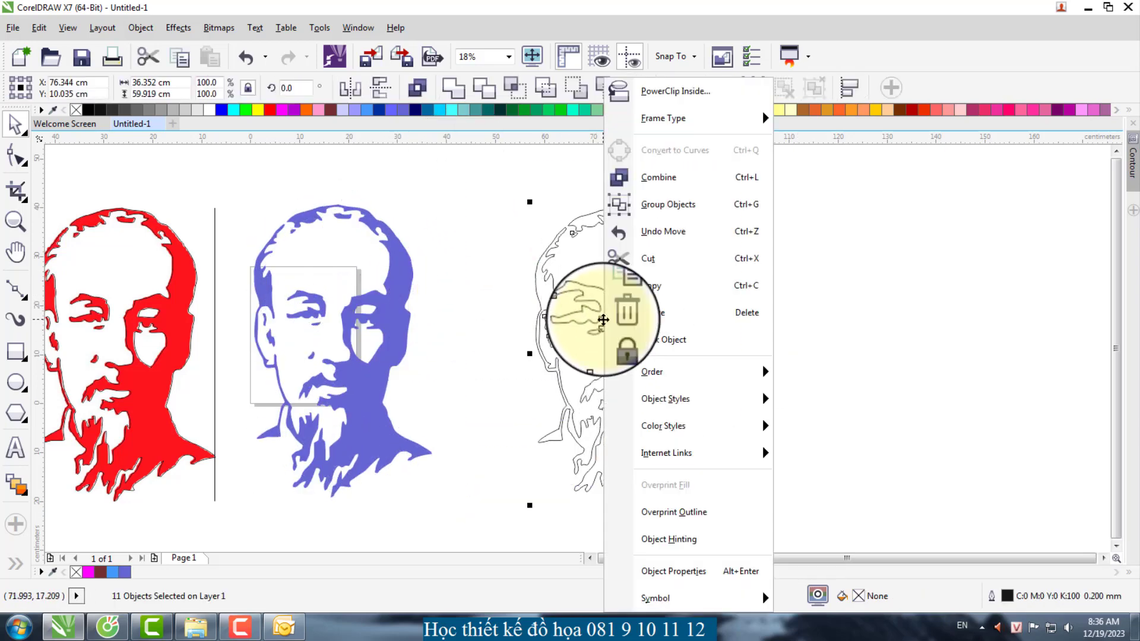
click(678, 216)
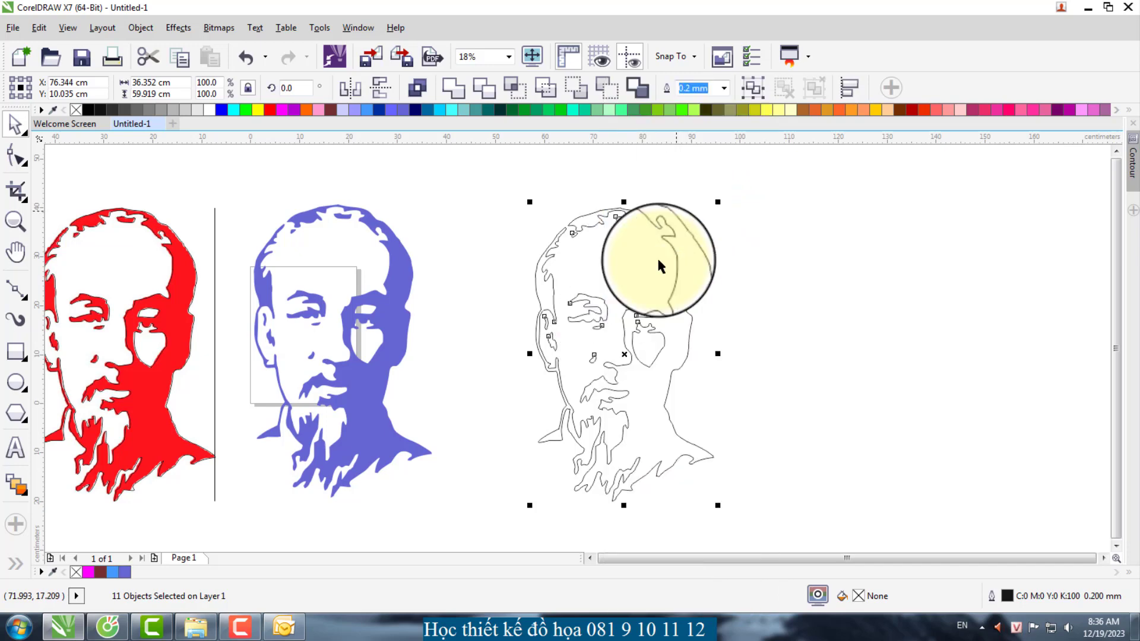
click(469, 111)
click(475, 177)
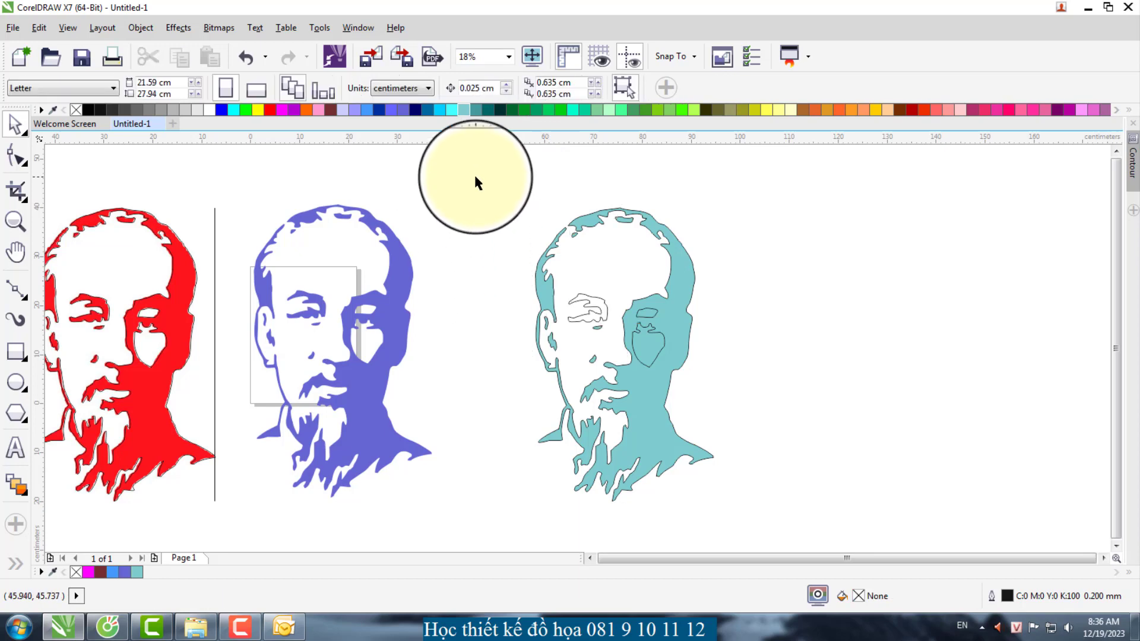
Step: Examine the eye and cheek shapes in the grouped teal portrait and compare them with the cut-outs of the combined blue portrait
drag(860, 536, 859, 534)
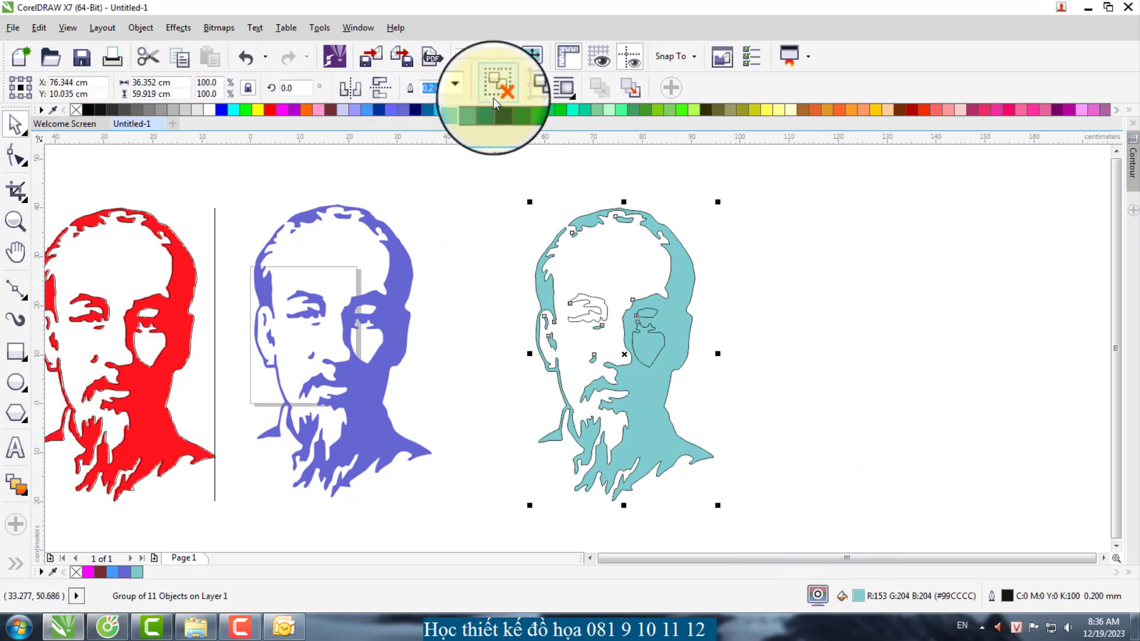
click(606, 312)
click(605, 311)
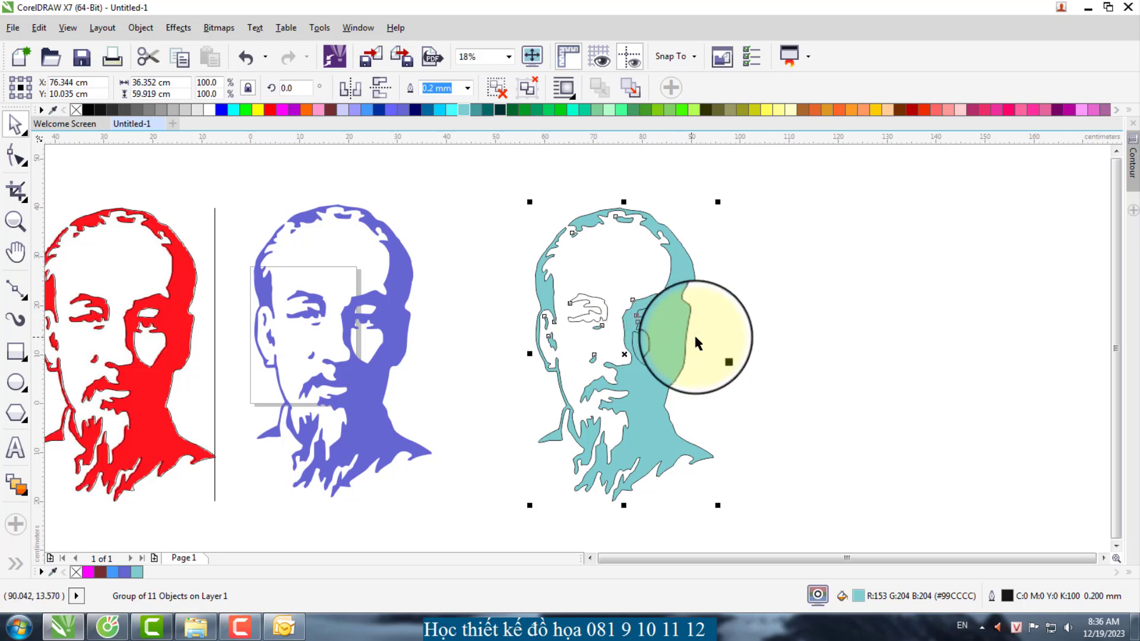
click(724, 337)
click(649, 355)
scroll(649, 340, up, 2)
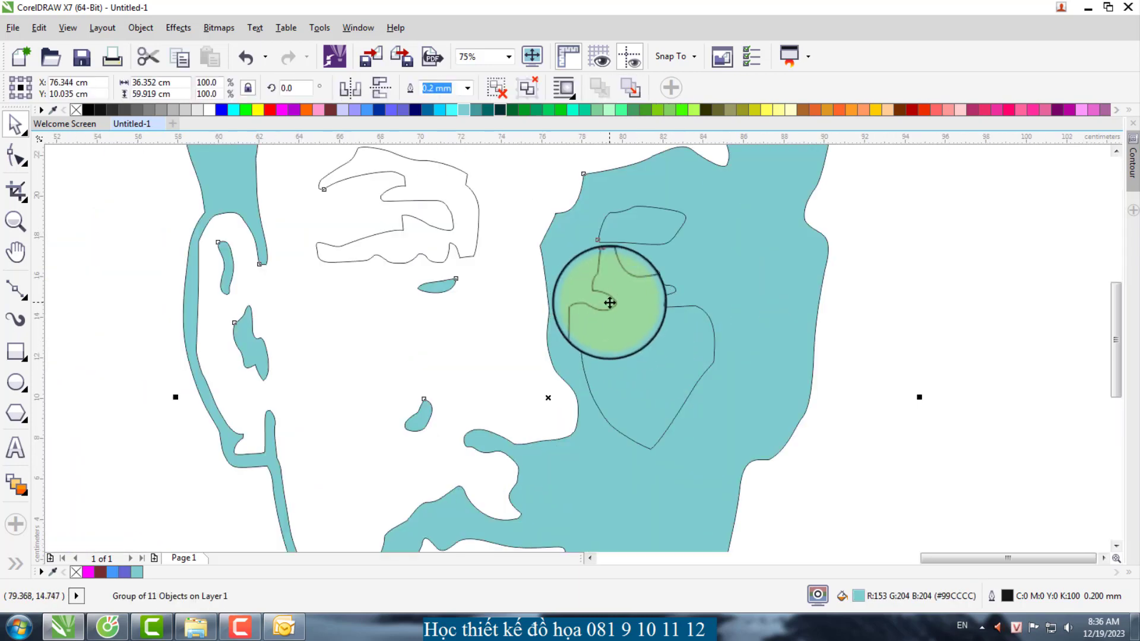
click(523, 309)
click(601, 318)
click(554, 307)
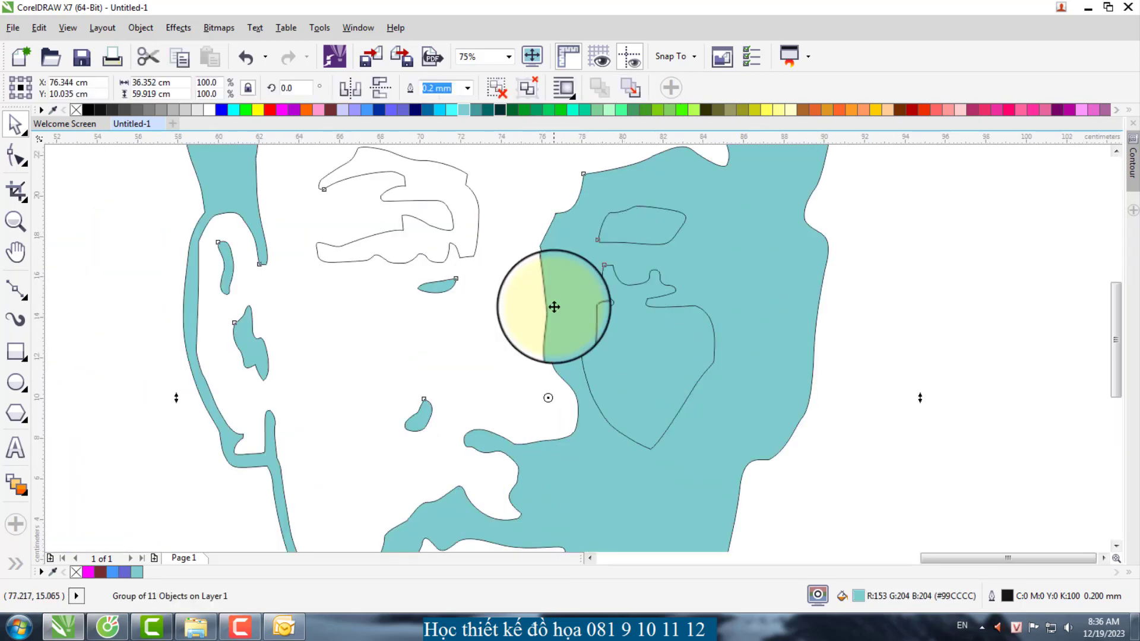
click(402, 323)
click(738, 349)
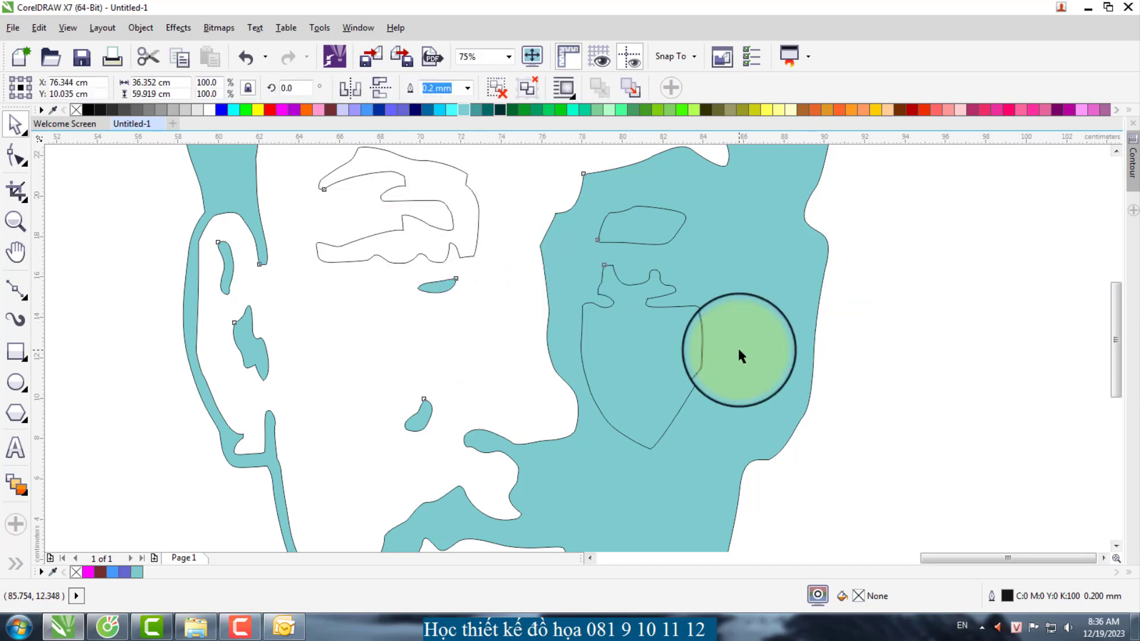
drag(687, 304, 691, 319)
key(ctrl+z)
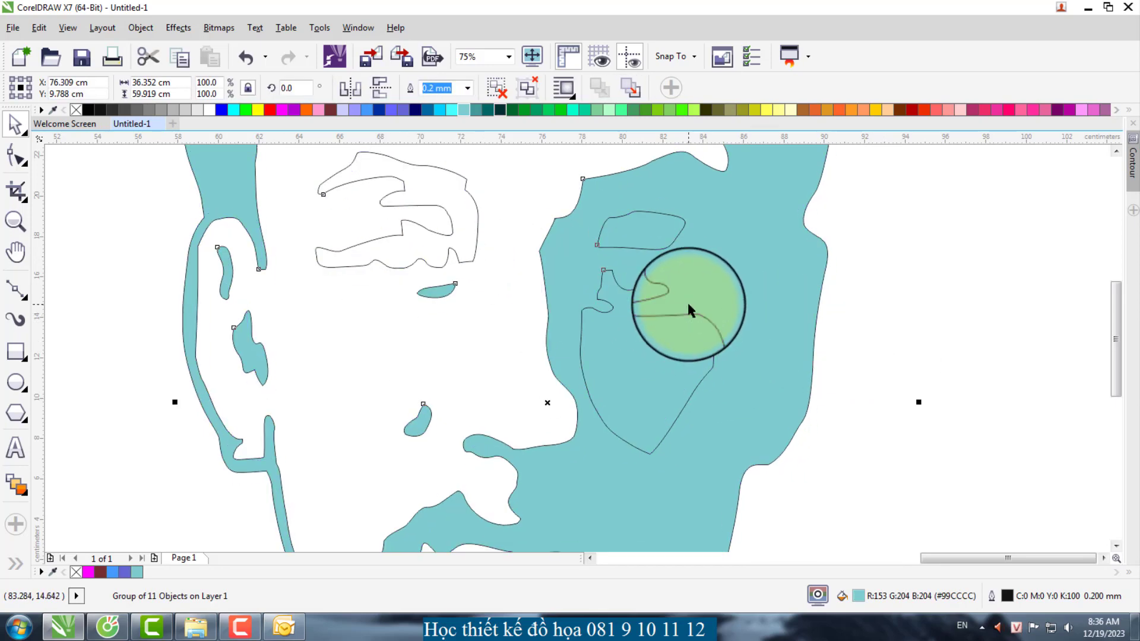
click(861, 308)
click(669, 322)
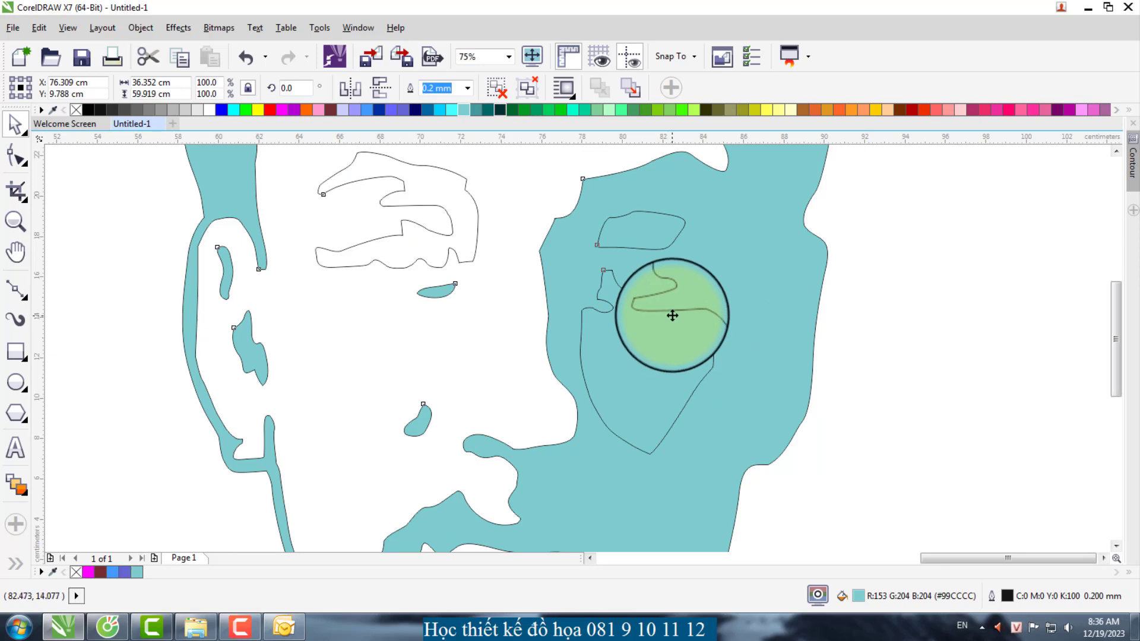
click(476, 247)
click(651, 295)
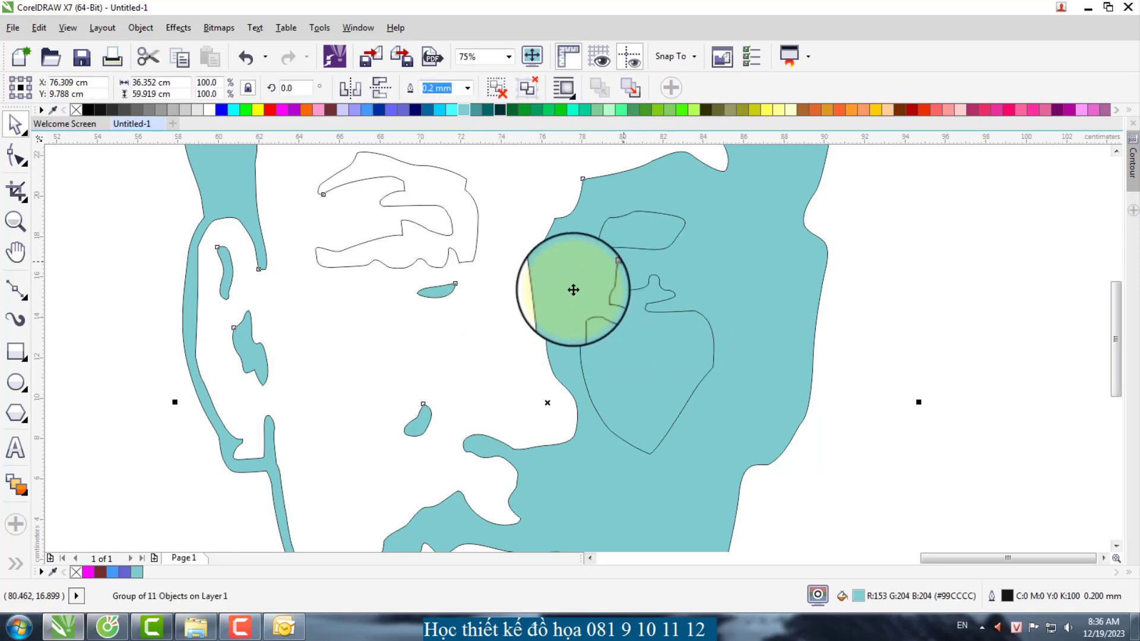
scroll(708, 343, down, 4)
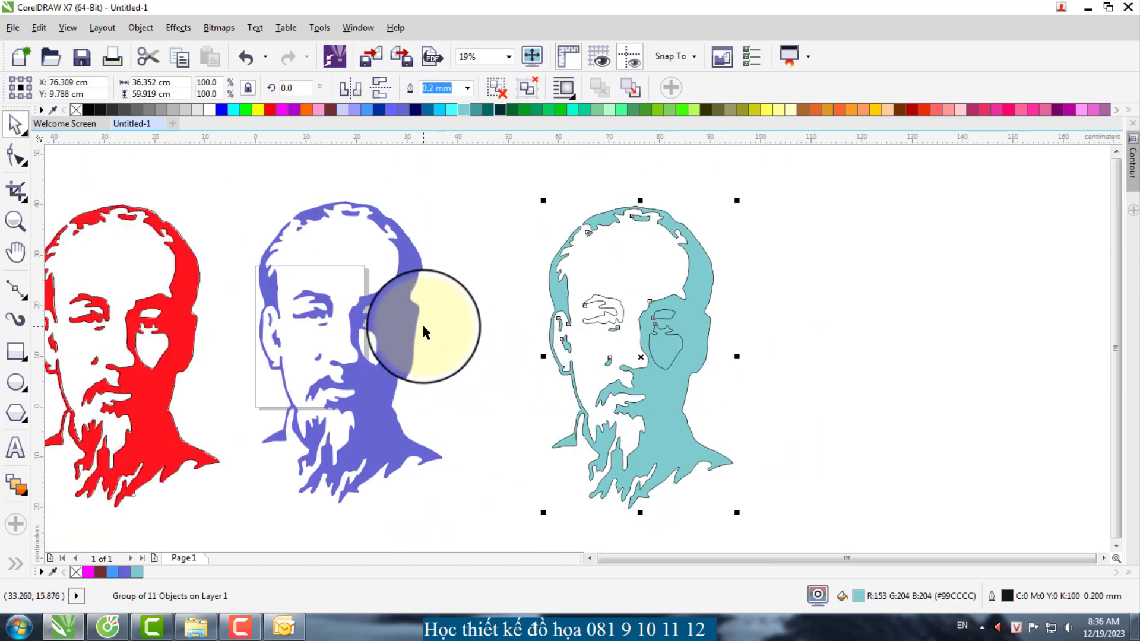
click(383, 333)
scroll(377, 341, up, 2)
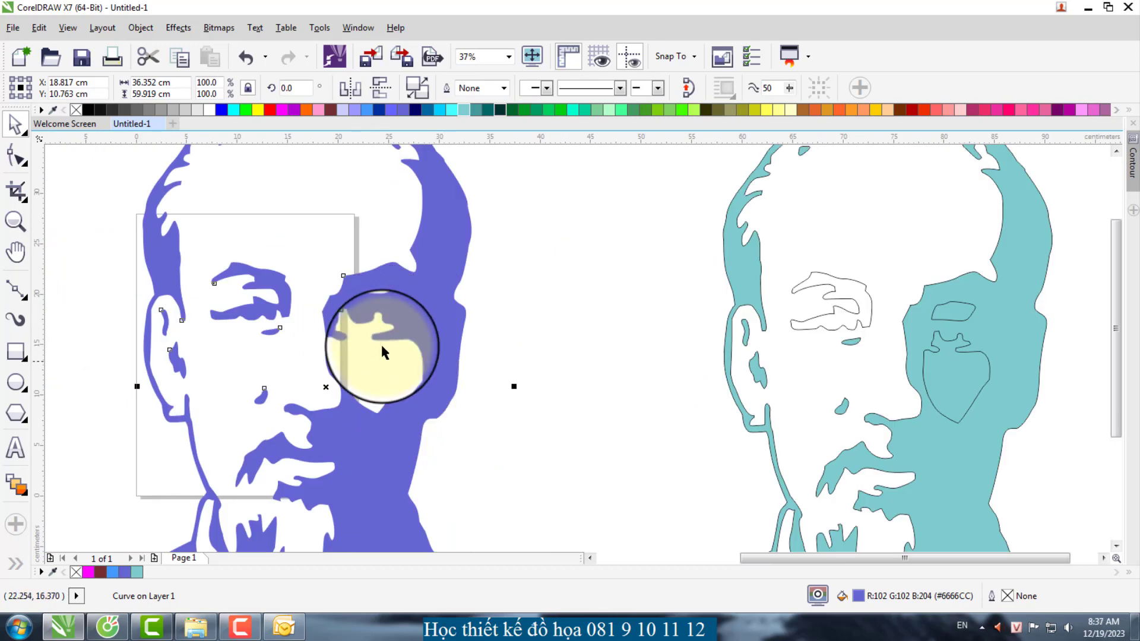
scroll(382, 352, up, 1)
scroll(349, 325, down, 2)
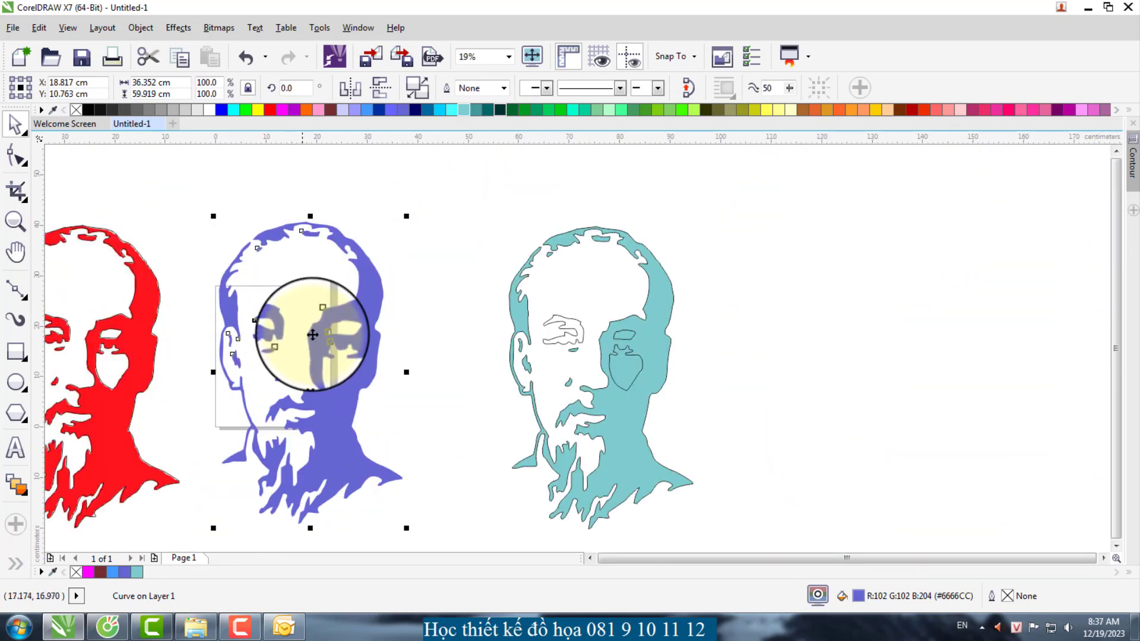
Step: Ungroup the teal portrait into separate curves and select the small eyelid shape on the shaded side of the face
click(574, 331)
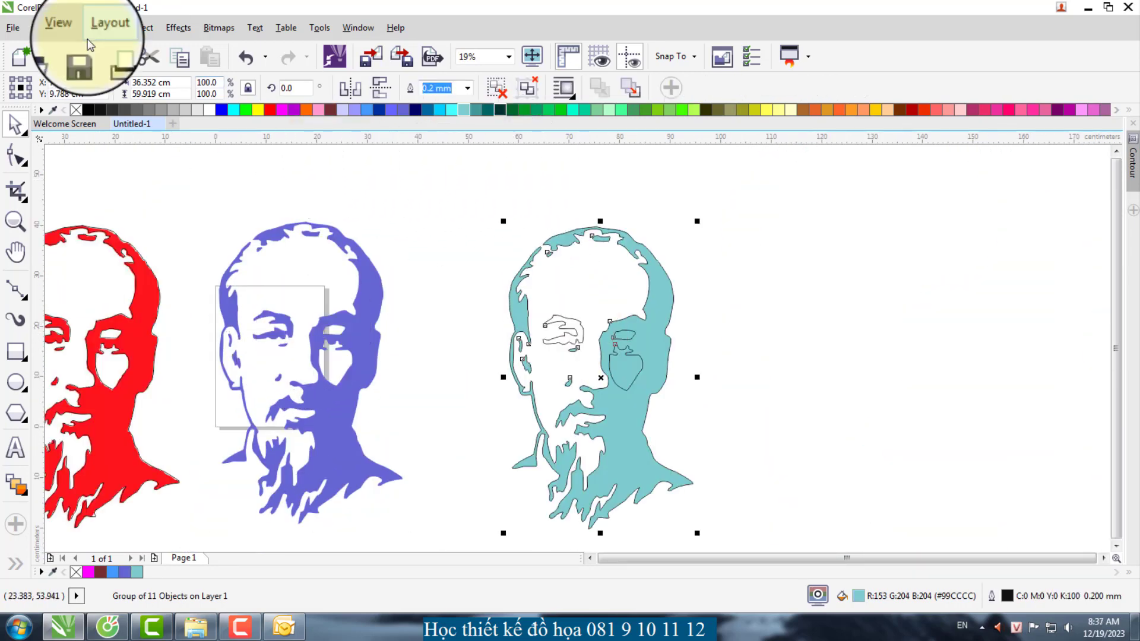
click(488, 93)
click(626, 336)
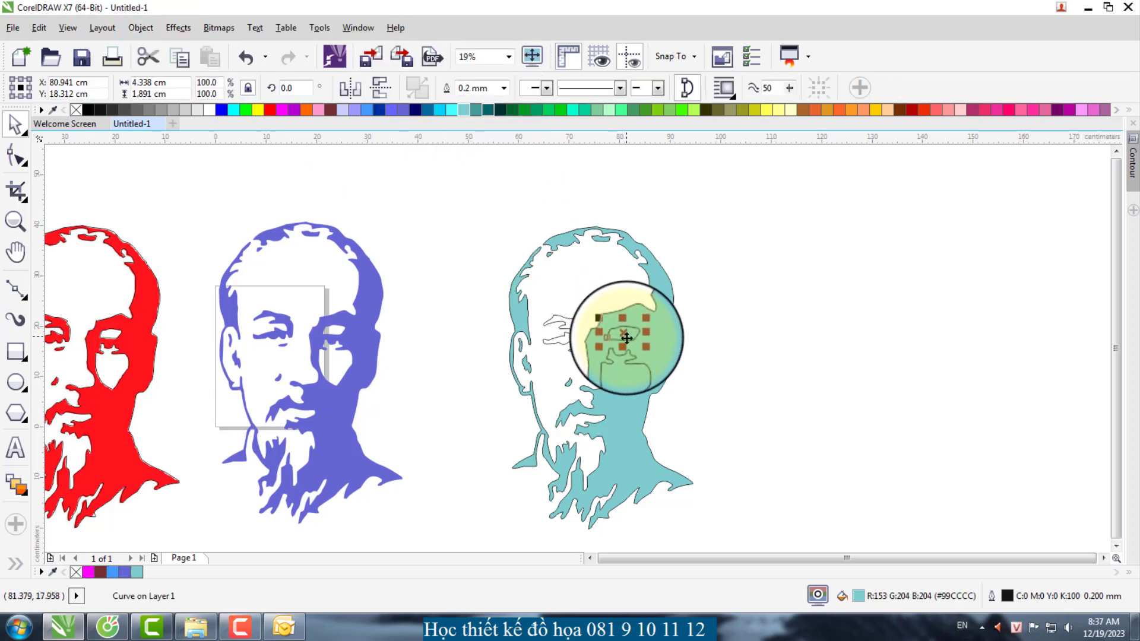
Step: Try several fill colours on the teal portrait's unfilled eye curve, ending with R102 G102 B255
scroll(576, 339, up, 1)
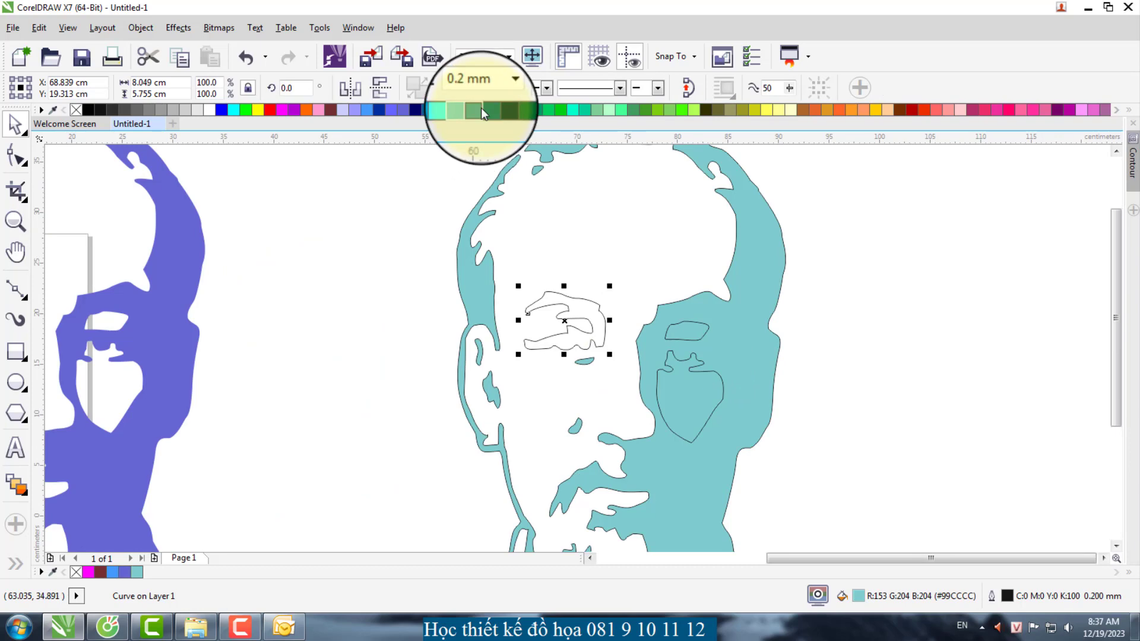
click(481, 108)
scroll(567, 315, up, 2)
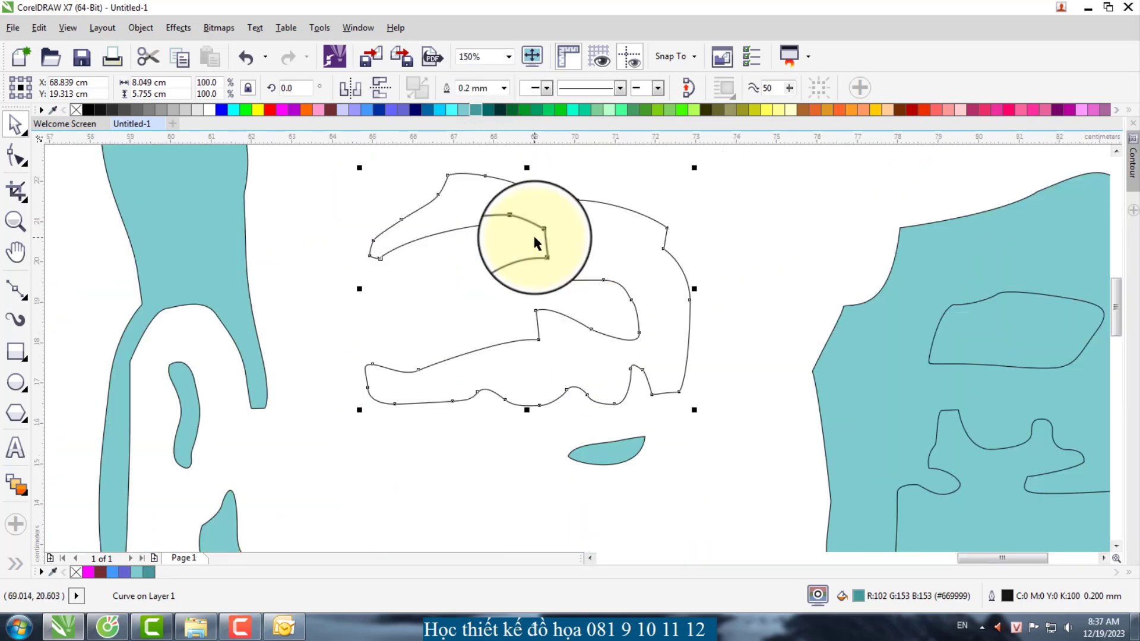
click(423, 111)
click(413, 111)
click(397, 109)
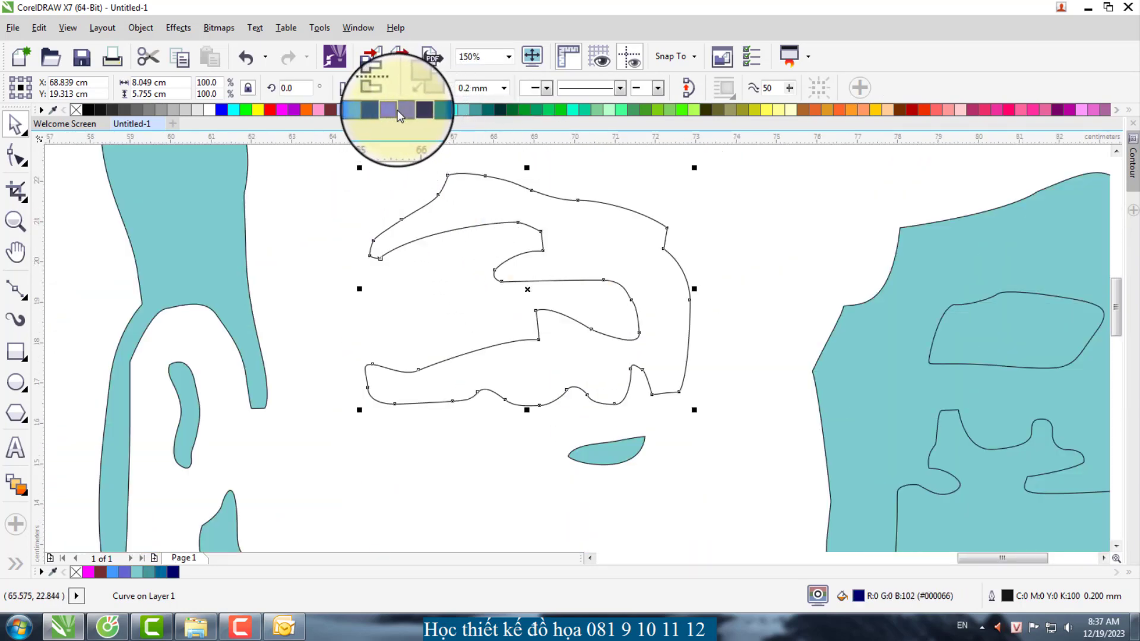
Step: Join the two open end nodes at the corner of the unfilled eye curve to close the shape
scroll(369, 254, up, 4)
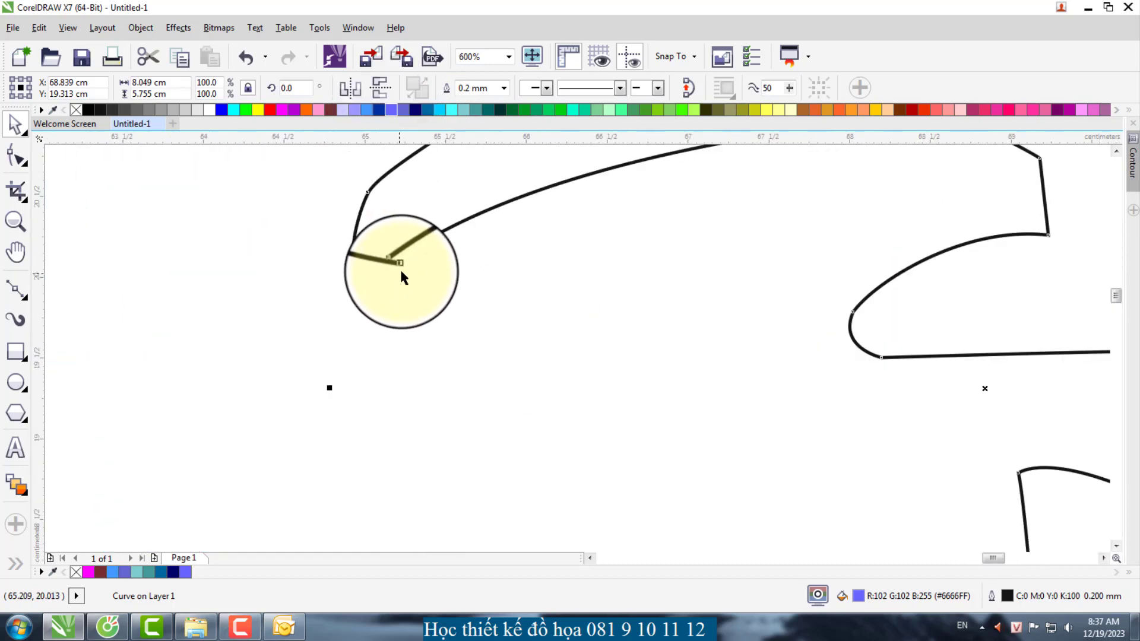
scroll(386, 247, up, 1)
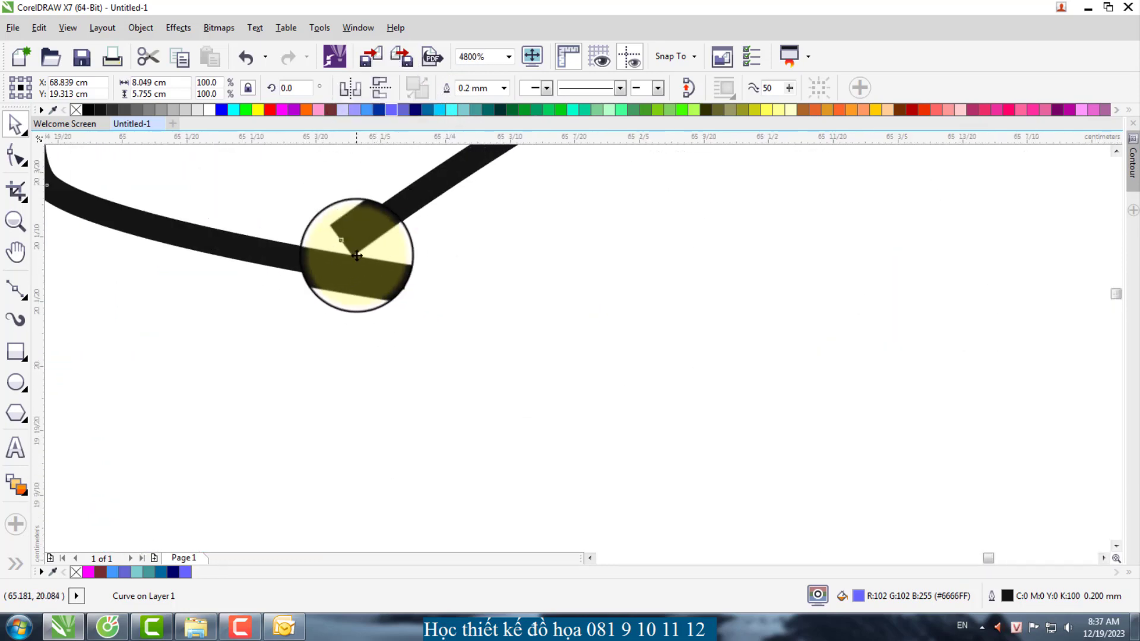
scroll(397, 260, down, 6)
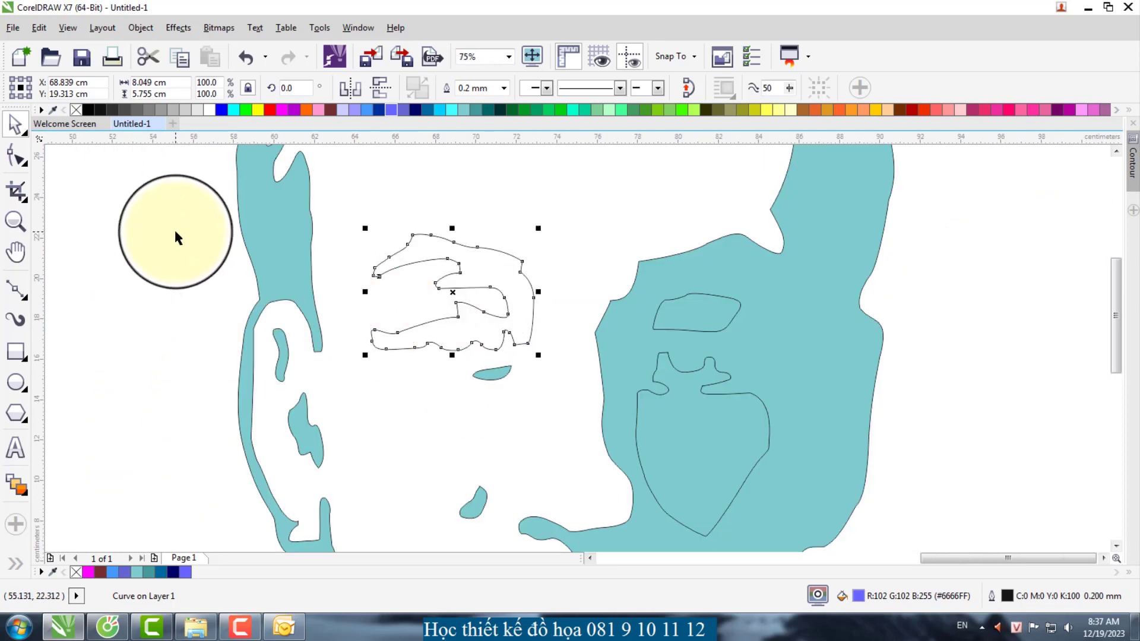
click(169, 190)
drag(562, 365, 564, 364)
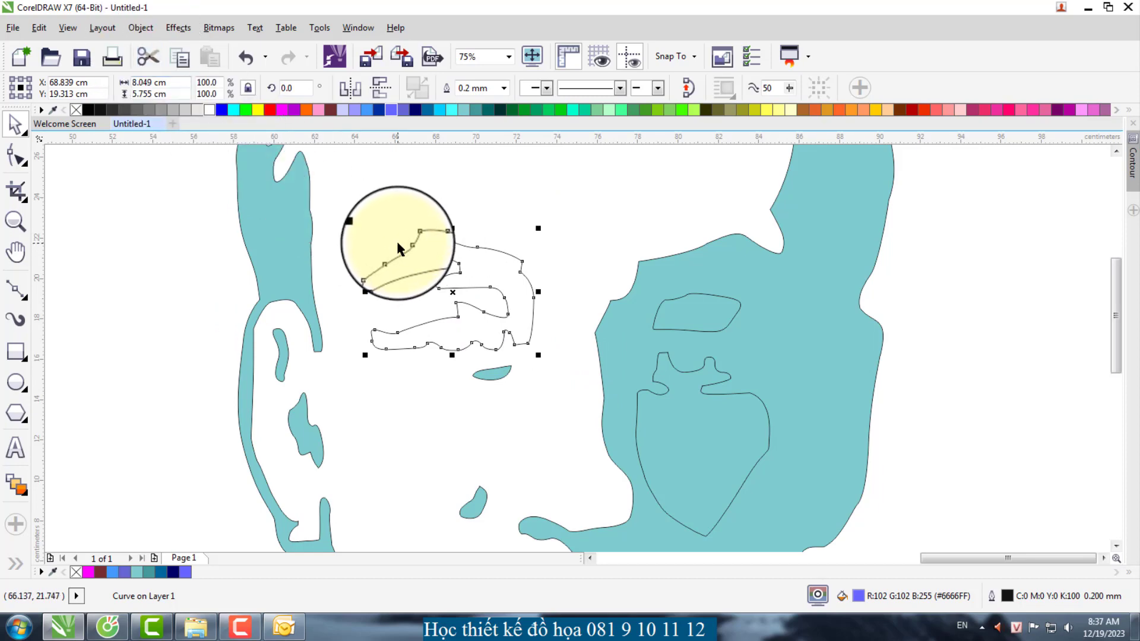
scroll(371, 259, up, 3)
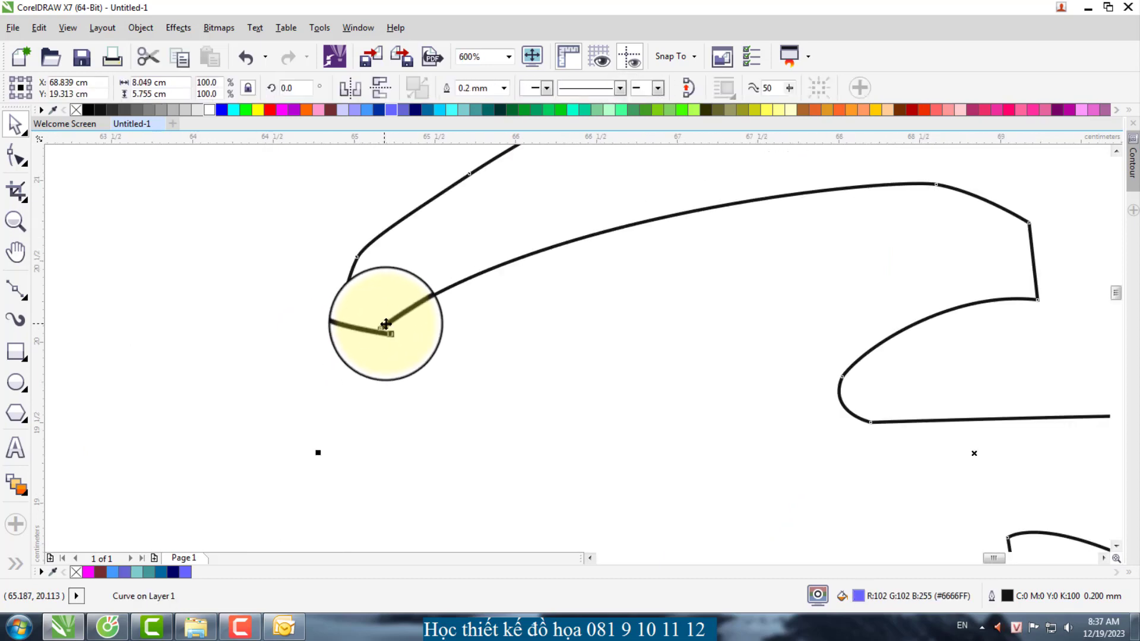
key(F10)
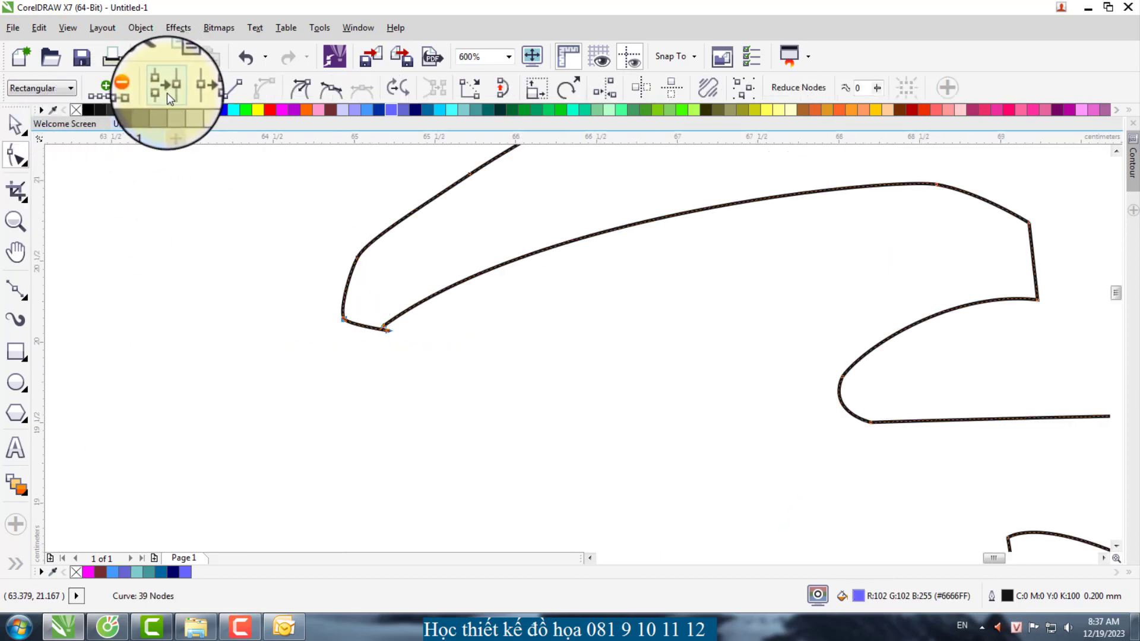
click(167, 93)
key(space)
scroll(341, 311, down, 4)
Step: Trim the large teal face curve with the cheek shape lying on its shaded side
click(502, 331)
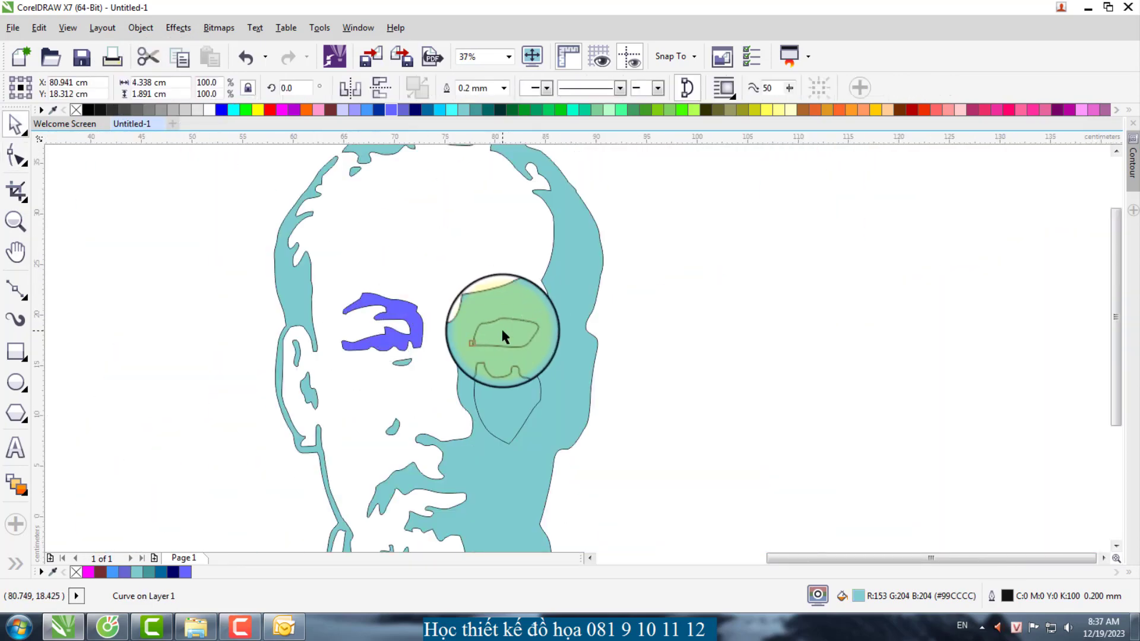
scroll(570, 345, down, 2)
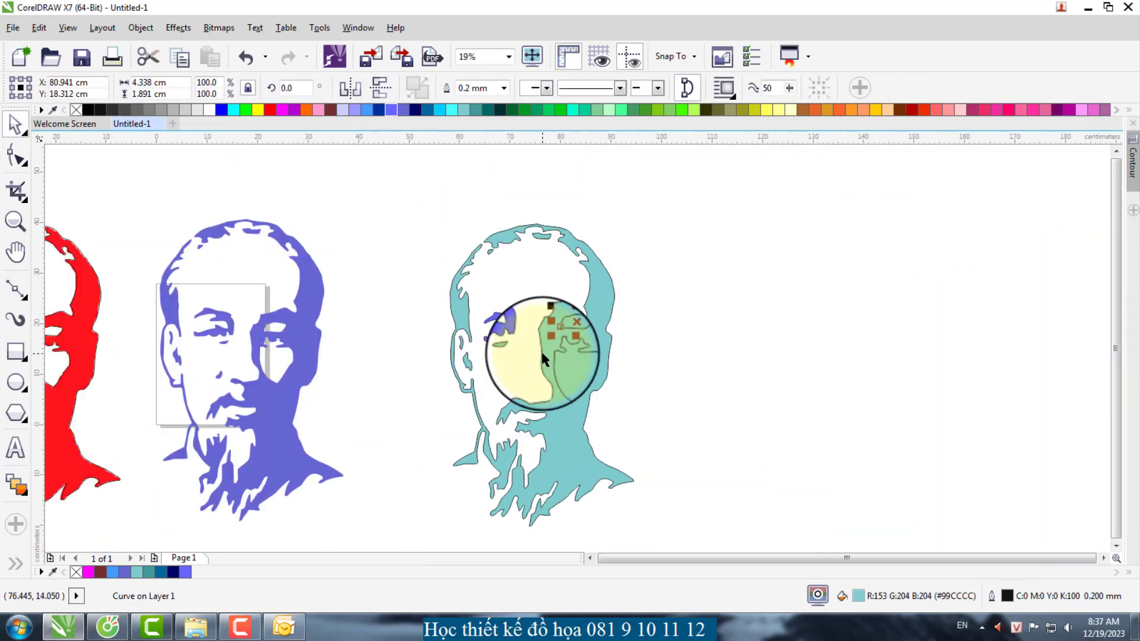
click(620, 359)
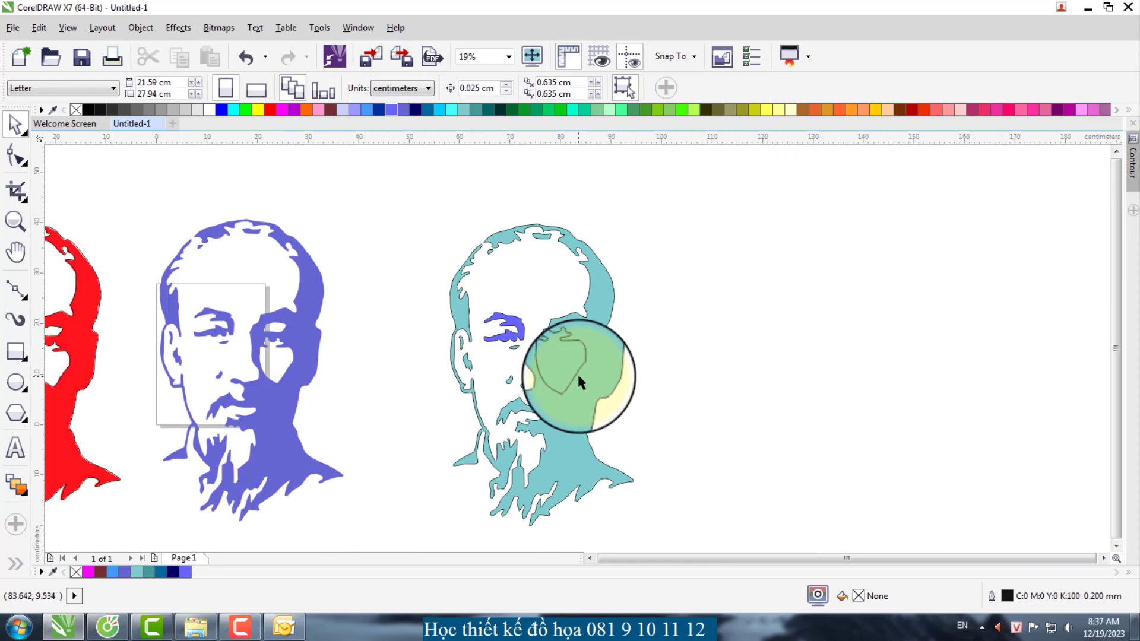
scroll(578, 375, up, 1)
click(551, 363)
click(709, 358)
mouse_move(562, 363)
mouse_down()
mouse_move(710, 364)
mouse_move(573, 376)
mouse_up()
shift+click(623, 354)
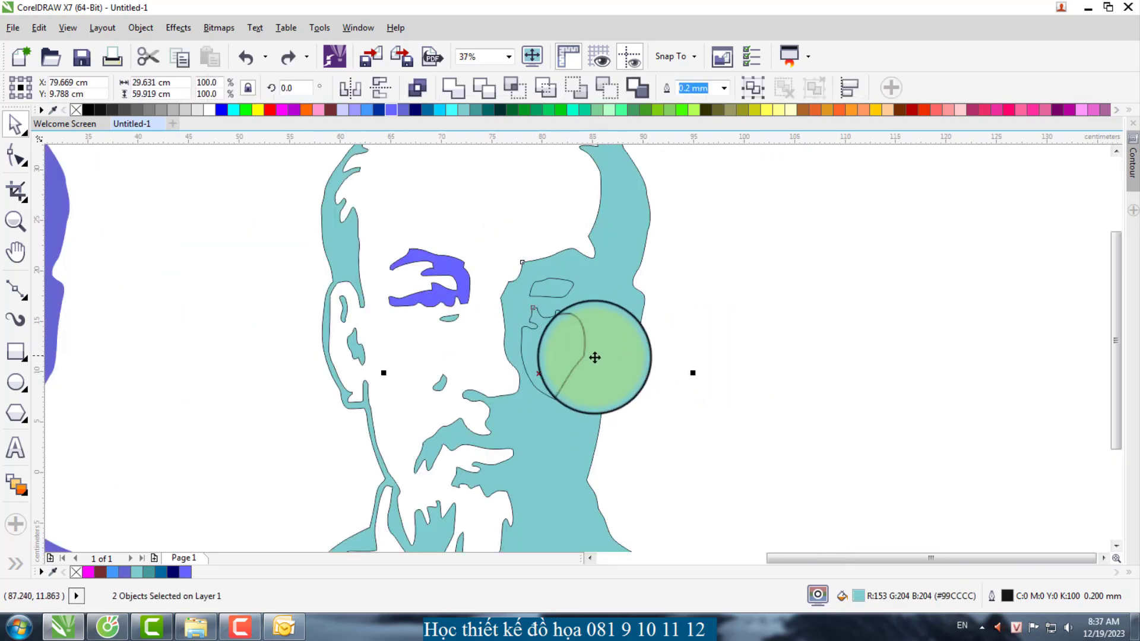
Step: Move the leftover cheek piece off the teal face and delete it
drag(571, 353, 629, 399)
click(566, 345)
scroll(521, 333, down, 1)
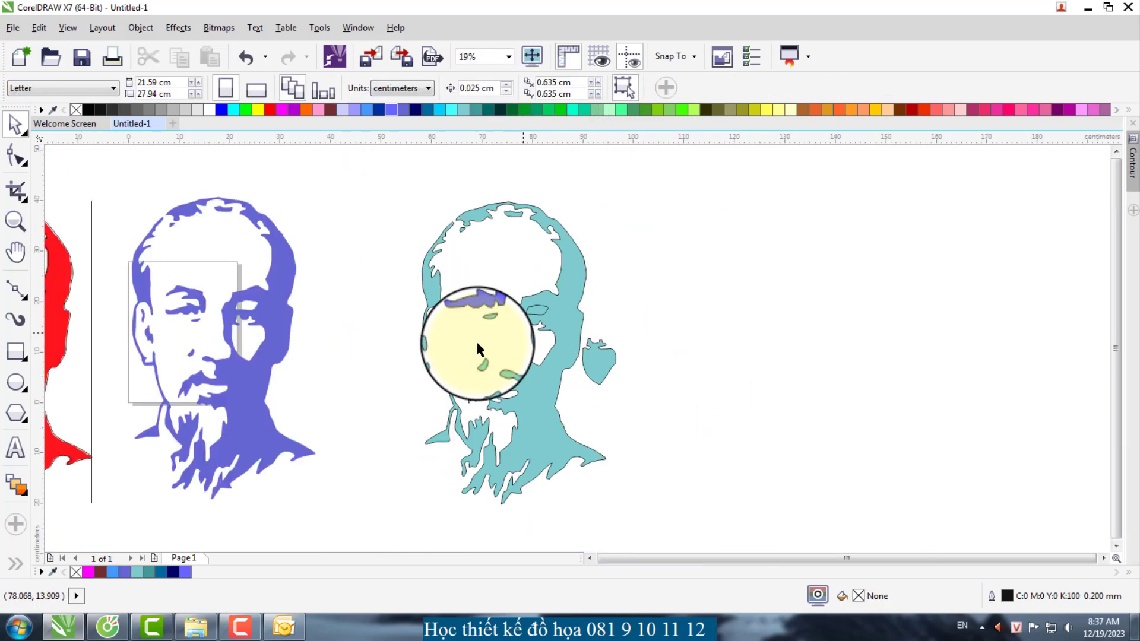
click(594, 359)
key(Delete)
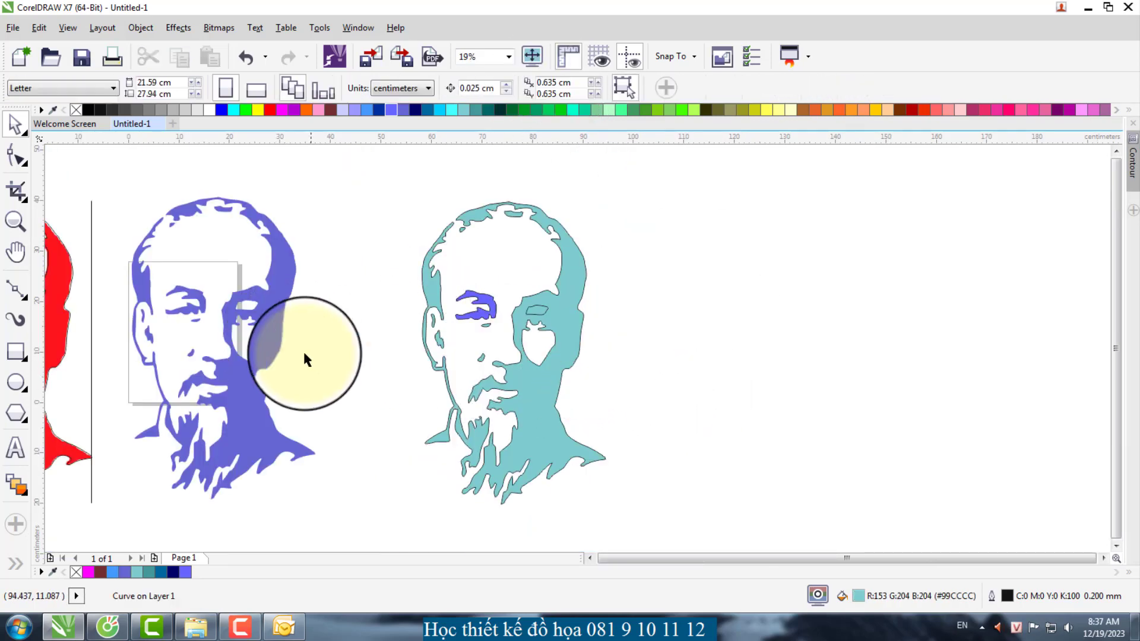
Step: Trim the small eyelid shape out of the teal face curve and delete the leftover piece
click(265, 330)
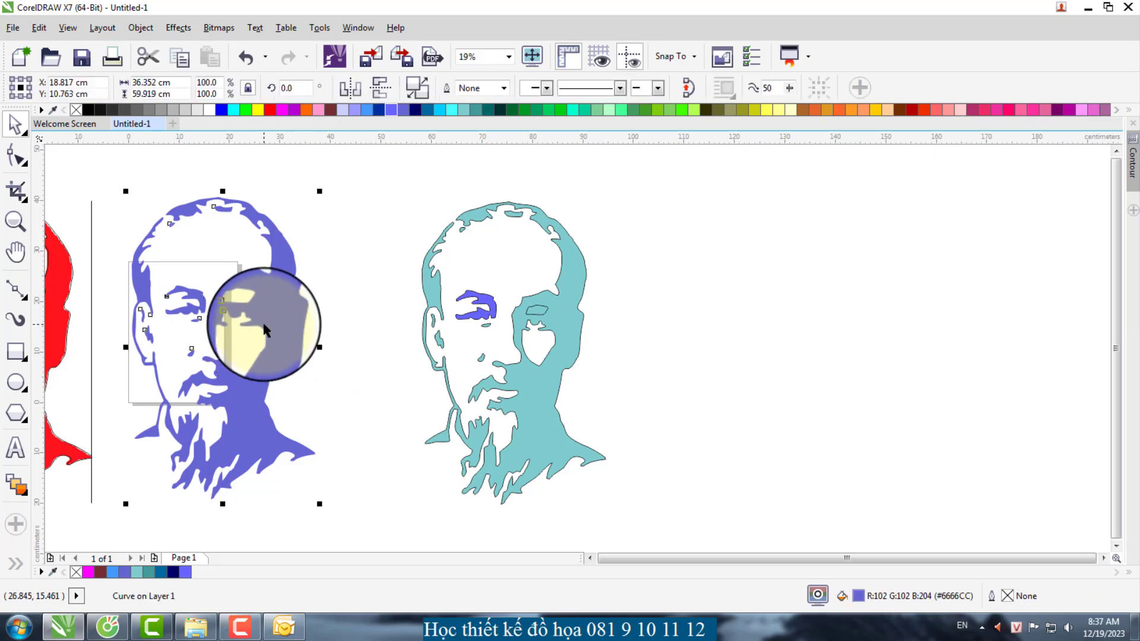
shift+click(550, 329)
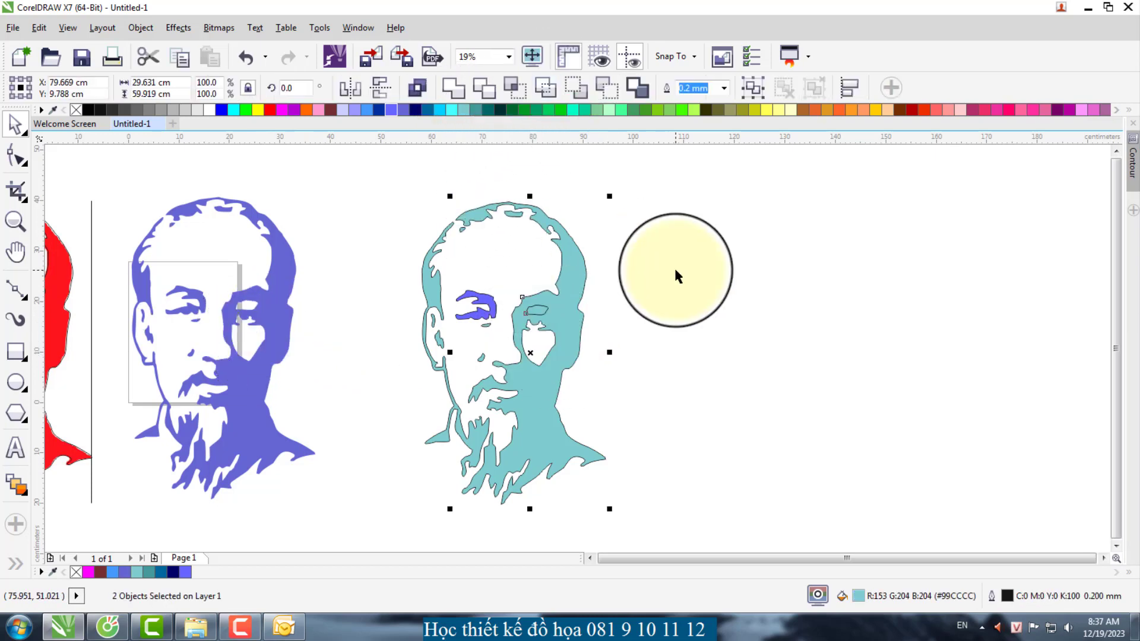
click(676, 271)
click(529, 312)
key(Delete)
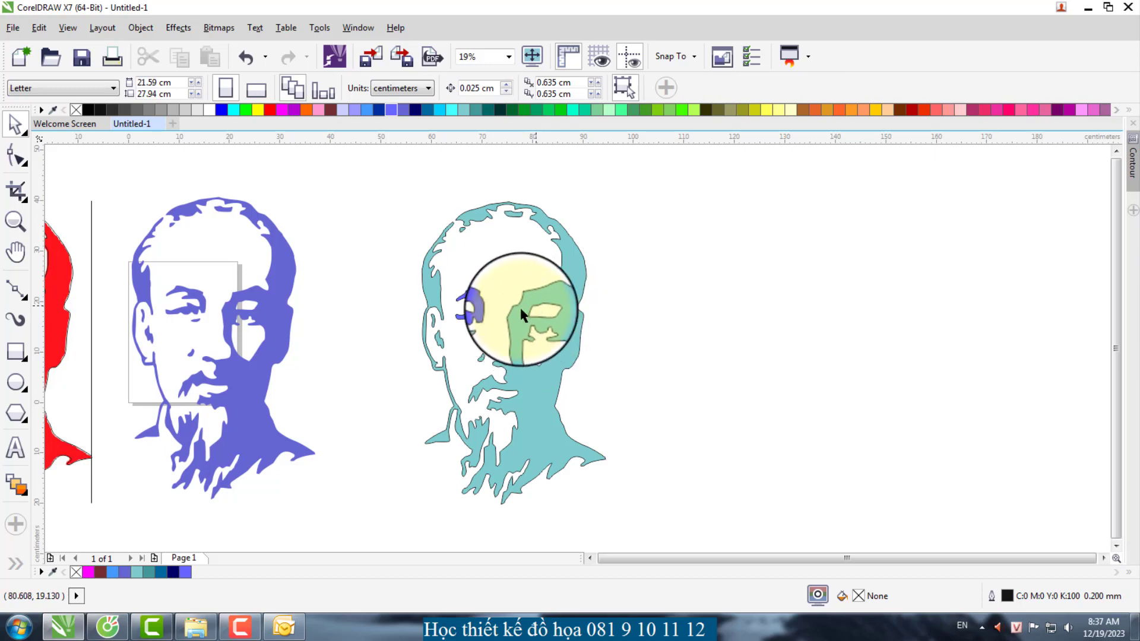
Step: Fill the blue eye shape on the teal portrait with the same teal (#99CCCC) as the face curve
click(564, 330)
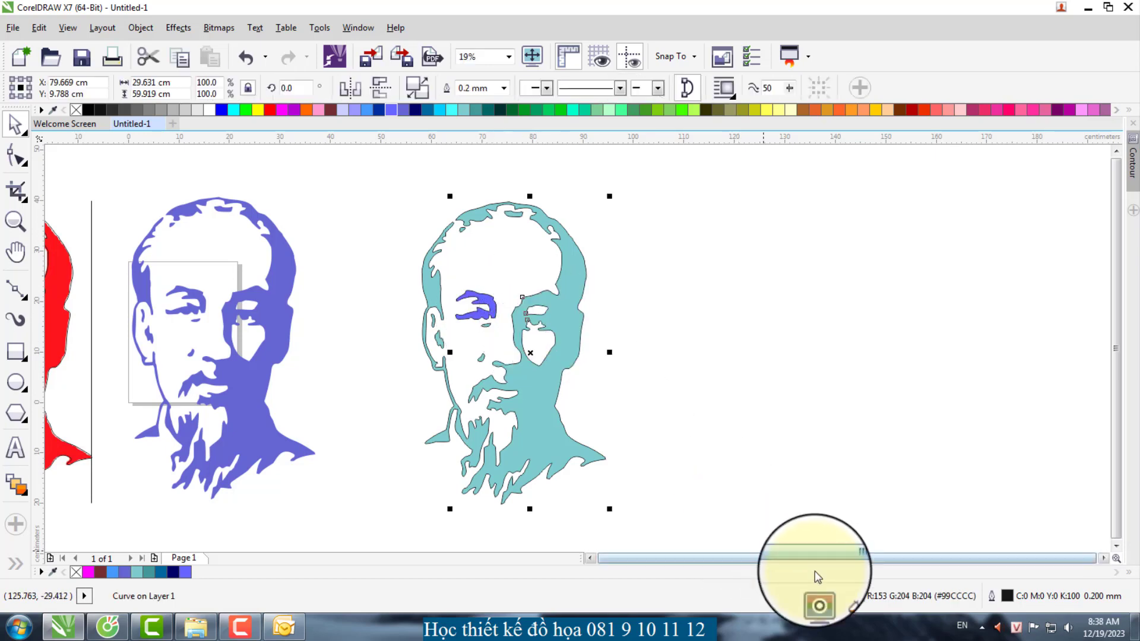
drag(854, 597, 481, 315)
click(611, 345)
Step: Examine the recoloured eye and the trimmed cut-outs on the shaded side of the teal portrait
scroll(661, 376, down, 1)
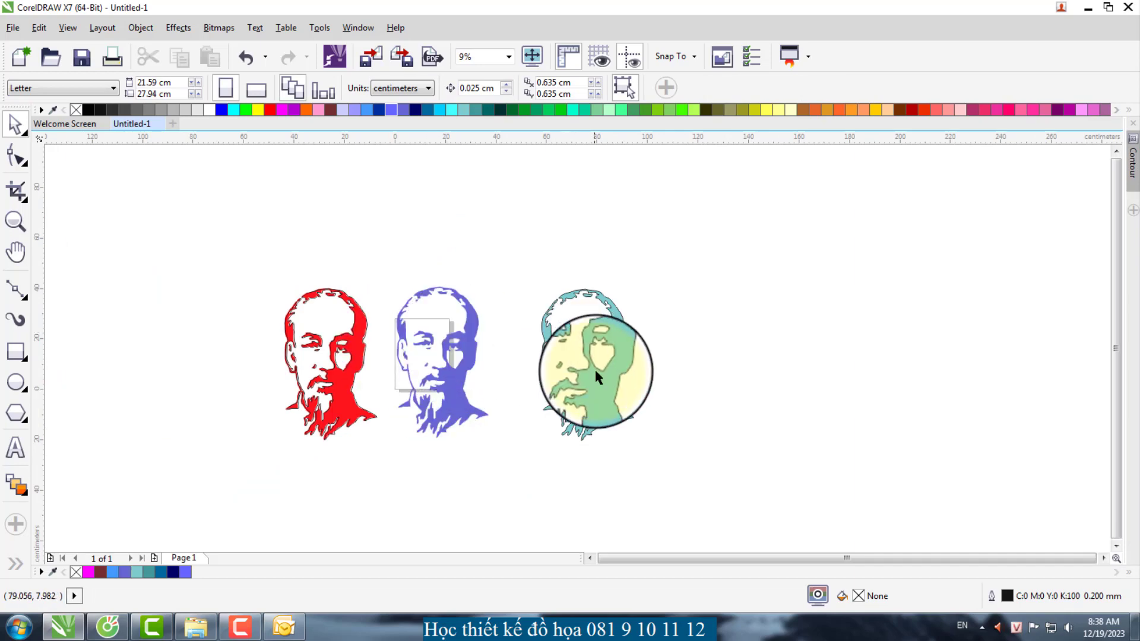
scroll(595, 372, up, 2)
click(633, 290)
scroll(461, 368, down, 1)
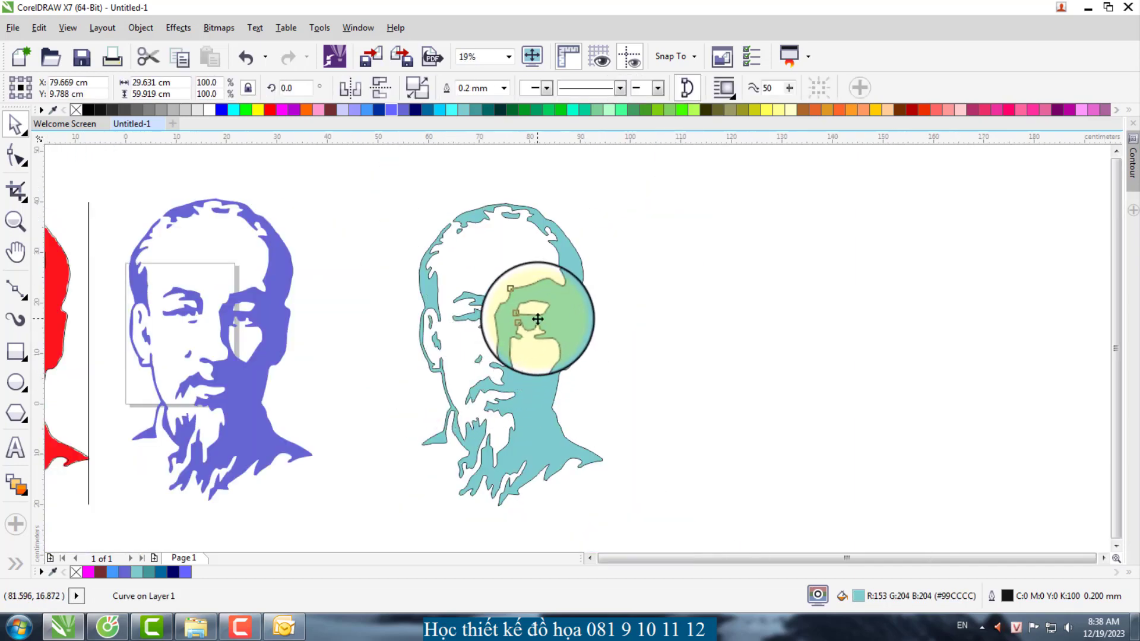
click(605, 348)
click(554, 325)
click(364, 206)
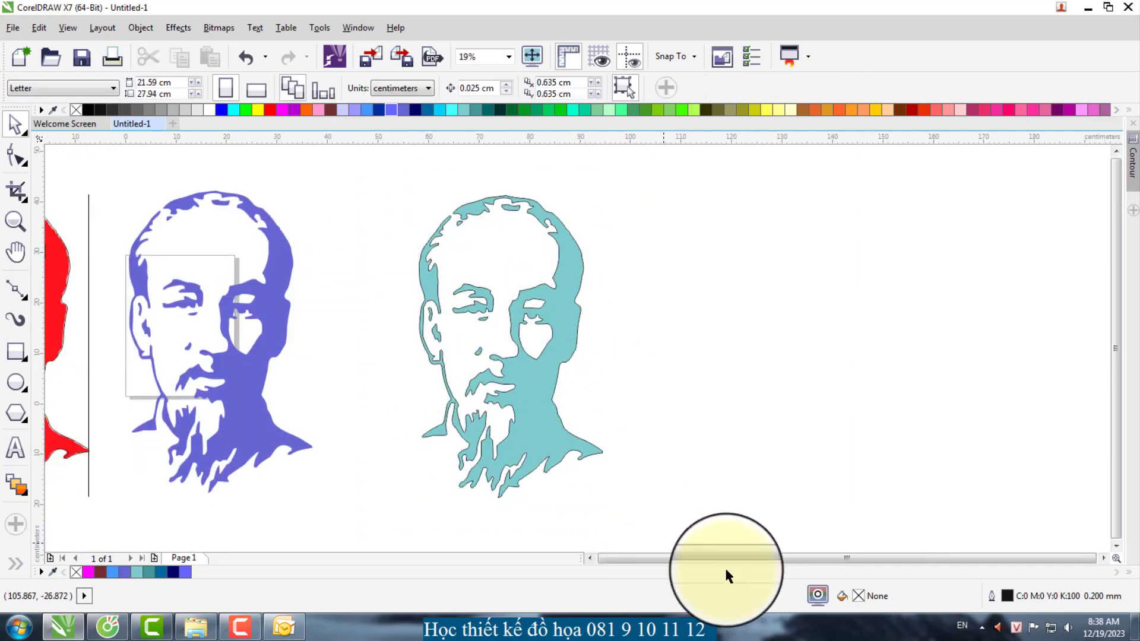
Step: Group all nine objects of the teal portrait
scroll(725, 575, down, 2)
click(549, 325)
right_click(565, 302)
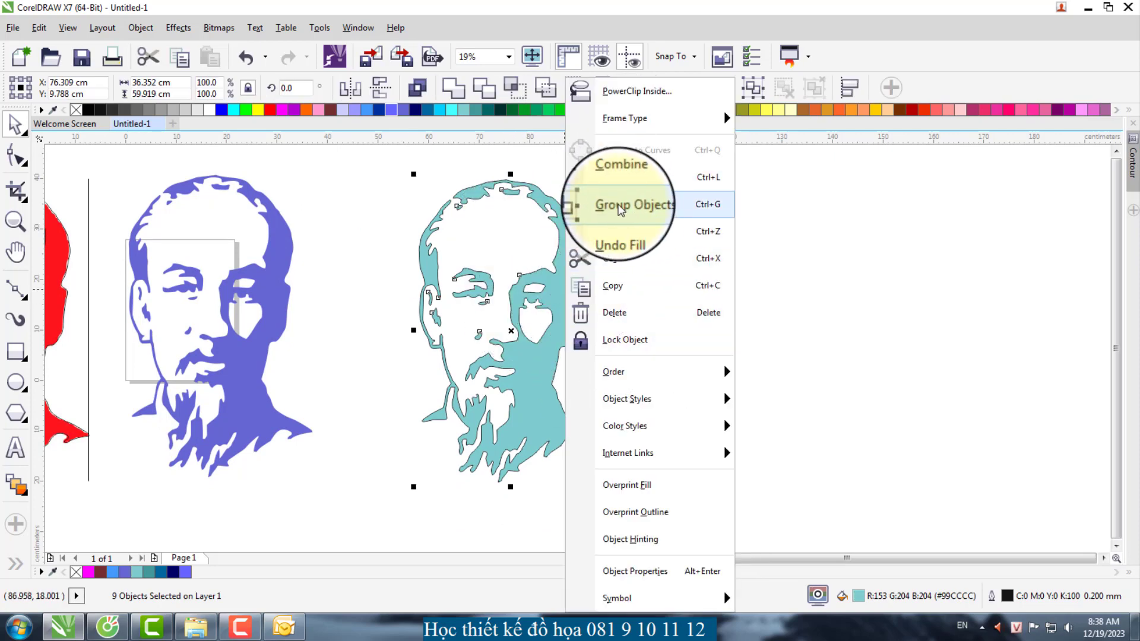
click(623, 205)
mouse_move(555, 301)
mouse_down()
mouse_move(730, 280)
mouse_move(674, 303)
mouse_move(540, 305)
mouse_up()
click(499, 333)
click(526, 305)
click(614, 296)
click(479, 326)
Step: Move the combined blue portrait off the page towards the grouped teal portrait
scroll(509, 339, down, 1)
key(F2)
drag(216, 232, 810, 422)
drag(360, 319, 505, 341)
key(z)
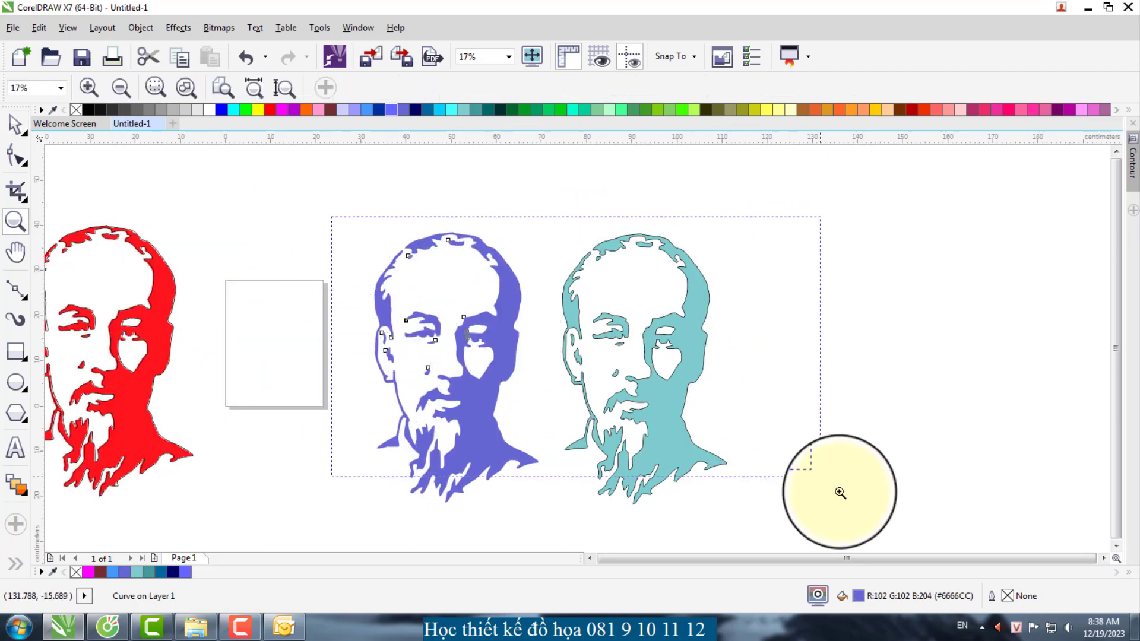
drag(840, 492, 888, 531)
click(364, 387)
mouse_move(393, 374)
mouse_down()
mouse_move(370, 370)
mouse_move(384, 385)
mouse_move(407, 367)
mouse_move(383, 380)
mouse_up()
click(726, 362)
click(173, 330)
Step: Inspect the edges of the blue portrait's eye and move the portrait back so it partly overlaps the page
key(z)
drag(294, 269, 334, 309)
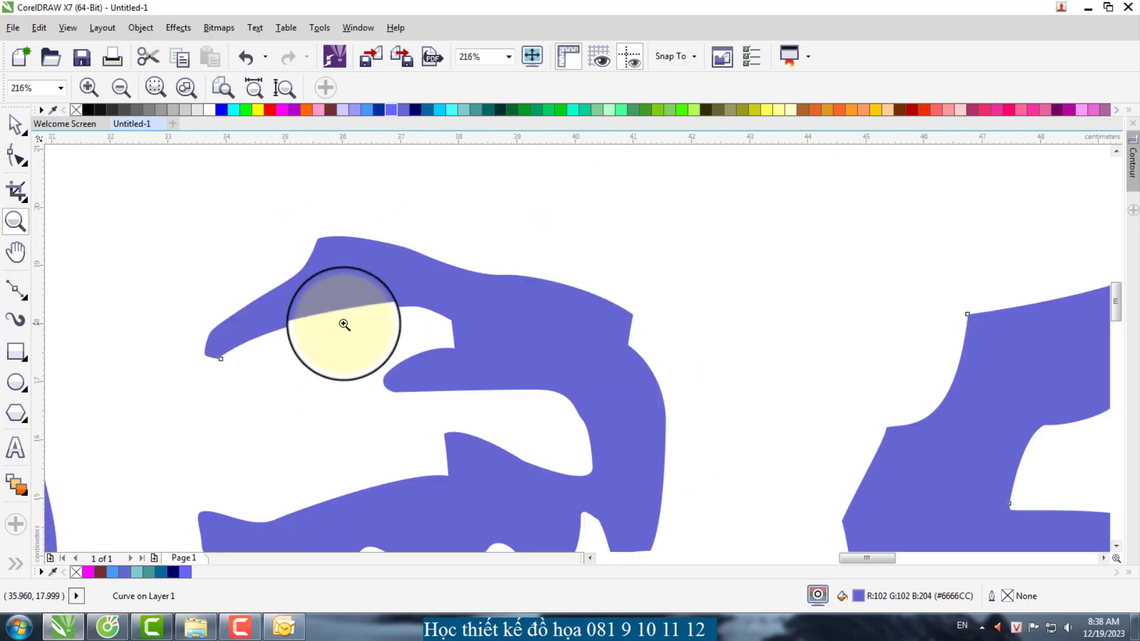
right_click(344, 325)
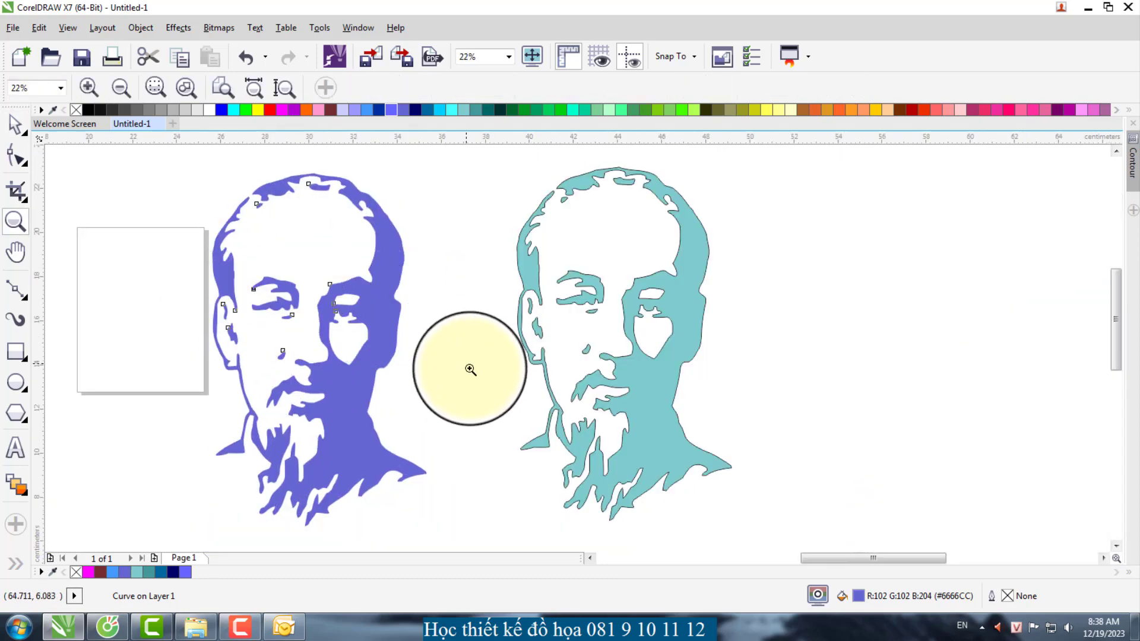
key(space)
drag(194, 236, 413, 305)
scroll(378, 357, down, 2)
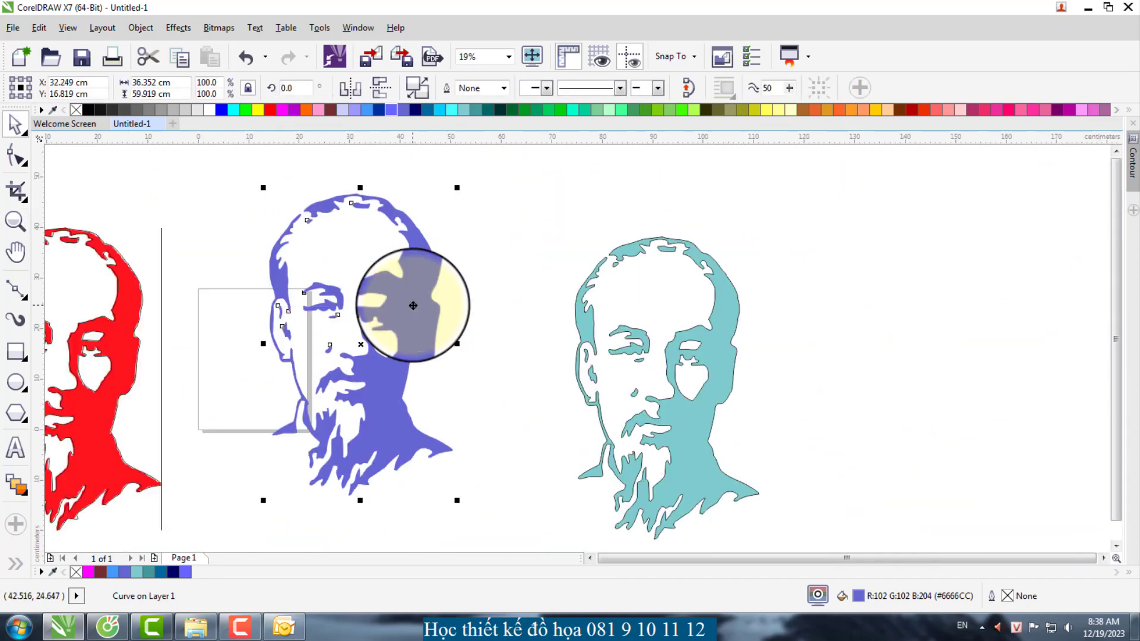
Step: Try enlarging the blue portrait about its centre to 497.6 percent and undo the enlargement
scroll(413, 305, down, 3)
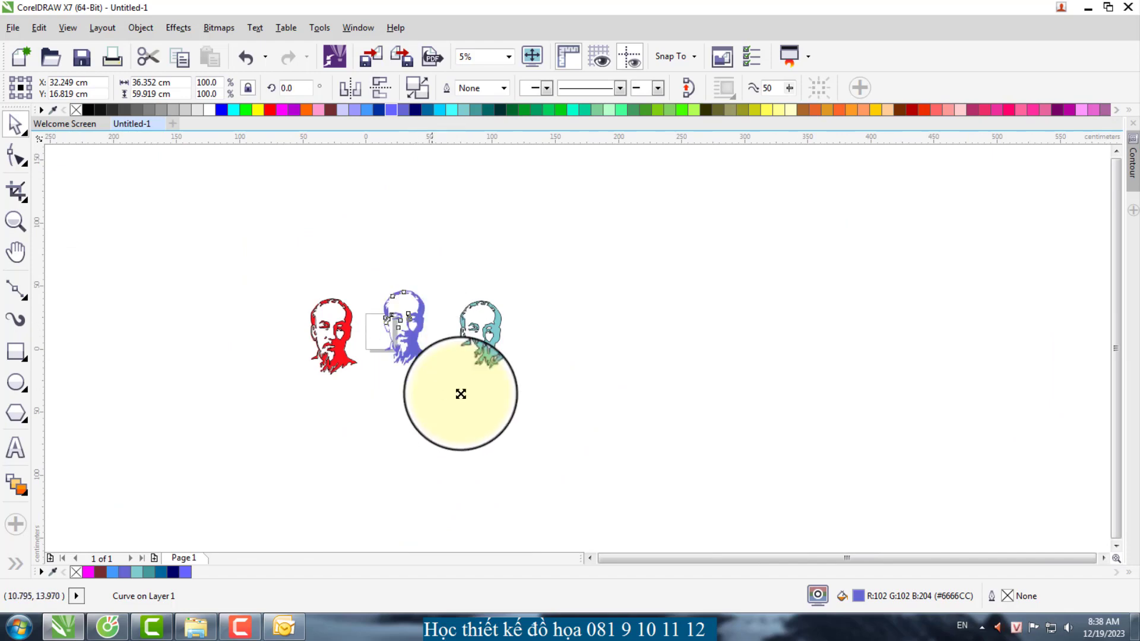
drag(461, 395, 678, 520)
scroll(480, 291, down, 4)
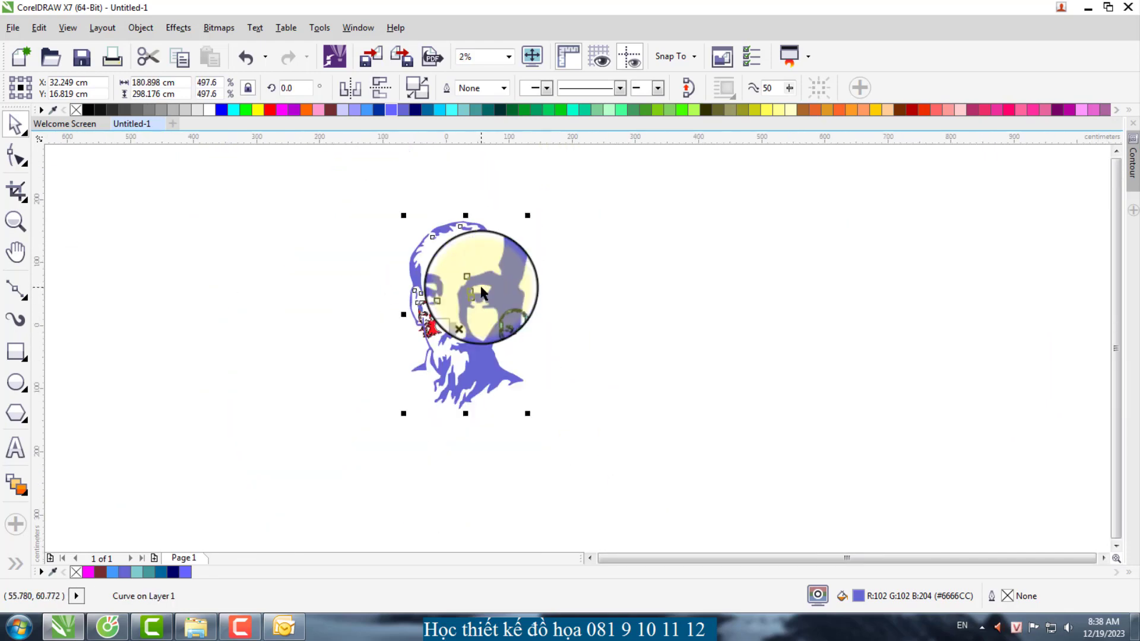
key(ctrl+z)
Step: Place a copy of the blue portrait on the far side of the red portrait
scroll(473, 311, up, 1)
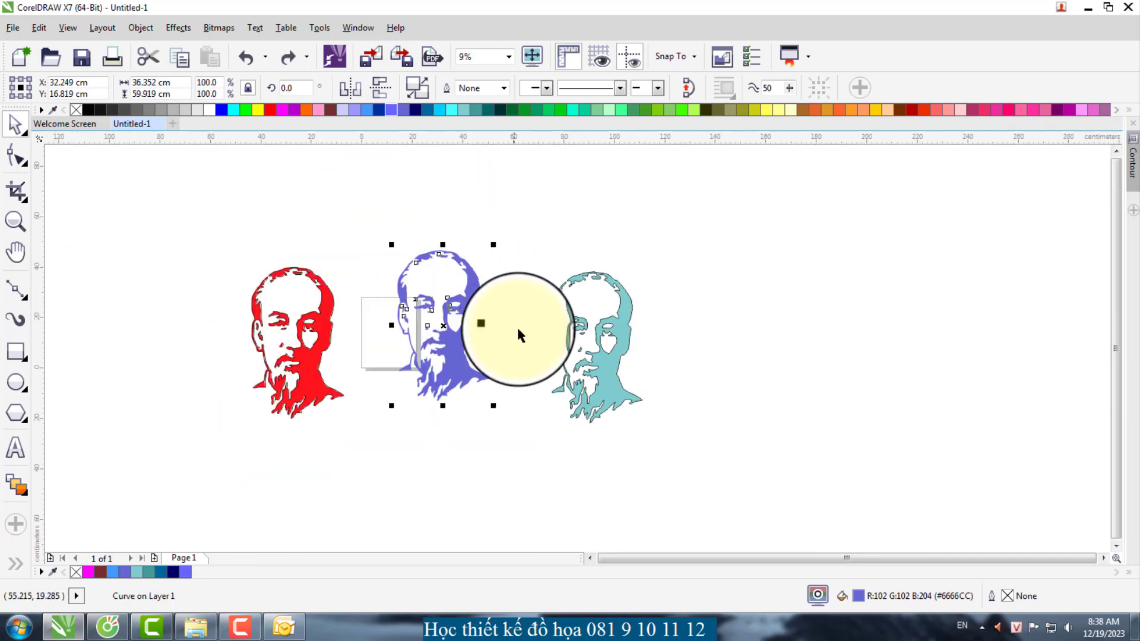
scroll(517, 328, down, 1)
drag(490, 327, 295, 314)
right_click(348, 333)
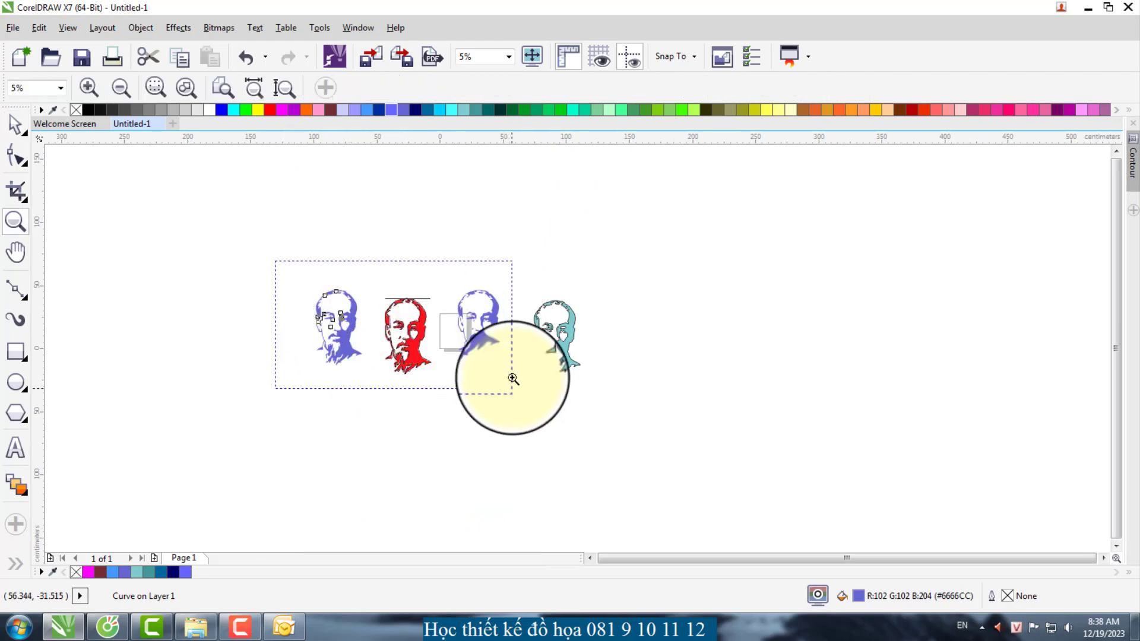
scroll(288, 291, up, 3)
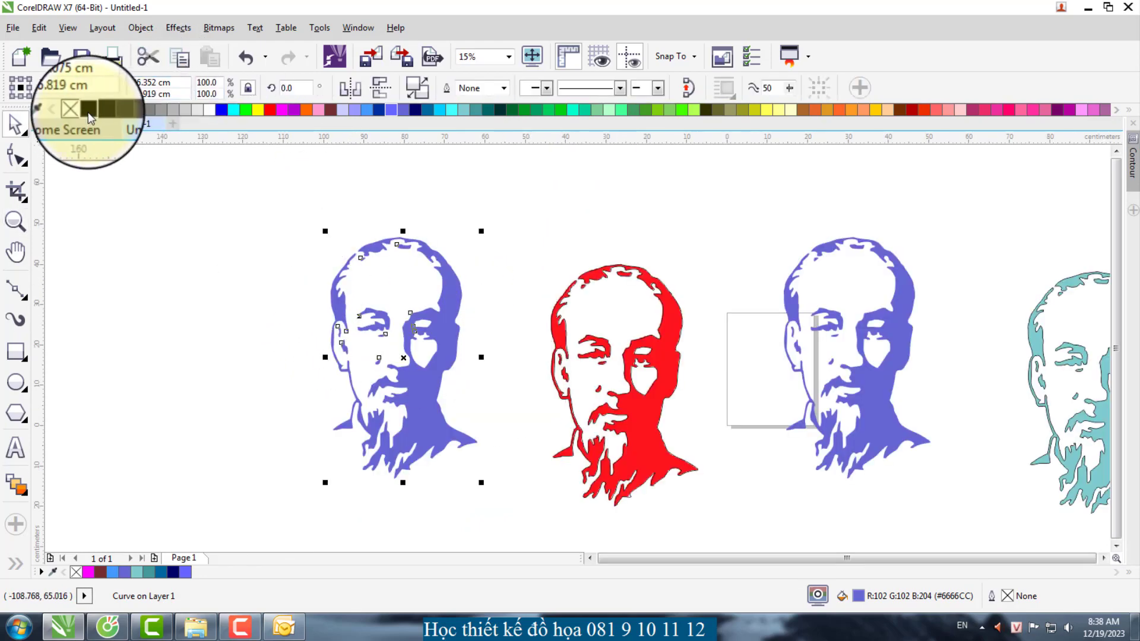
Step: Give the copied blue portrait a black hairline outline and check it along the hair
key(z)
drag(315, 216, 503, 281)
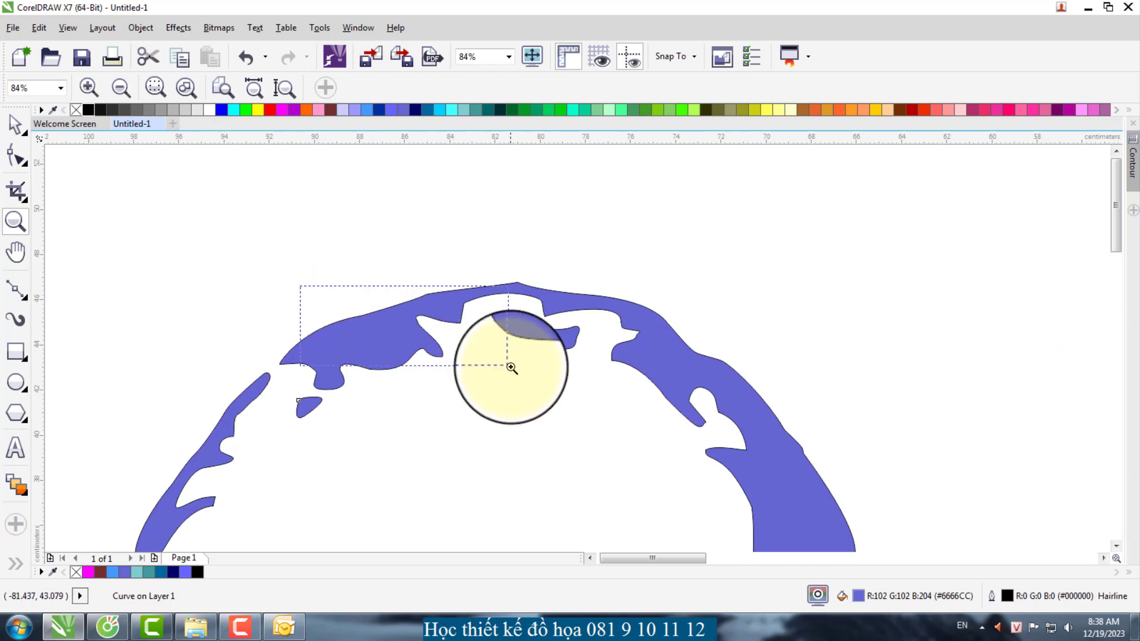
drag(511, 367, 546, 383)
key(F3)
key(F3)
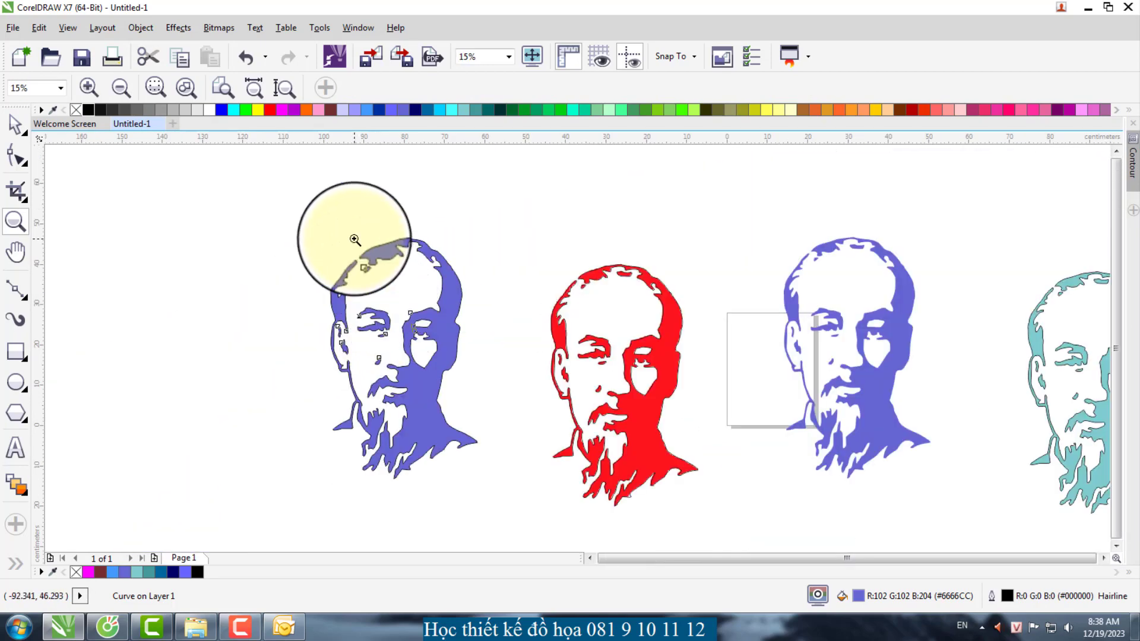
drag(355, 239, 407, 268)
drag(379, 339, 466, 377)
right_click(379, 308)
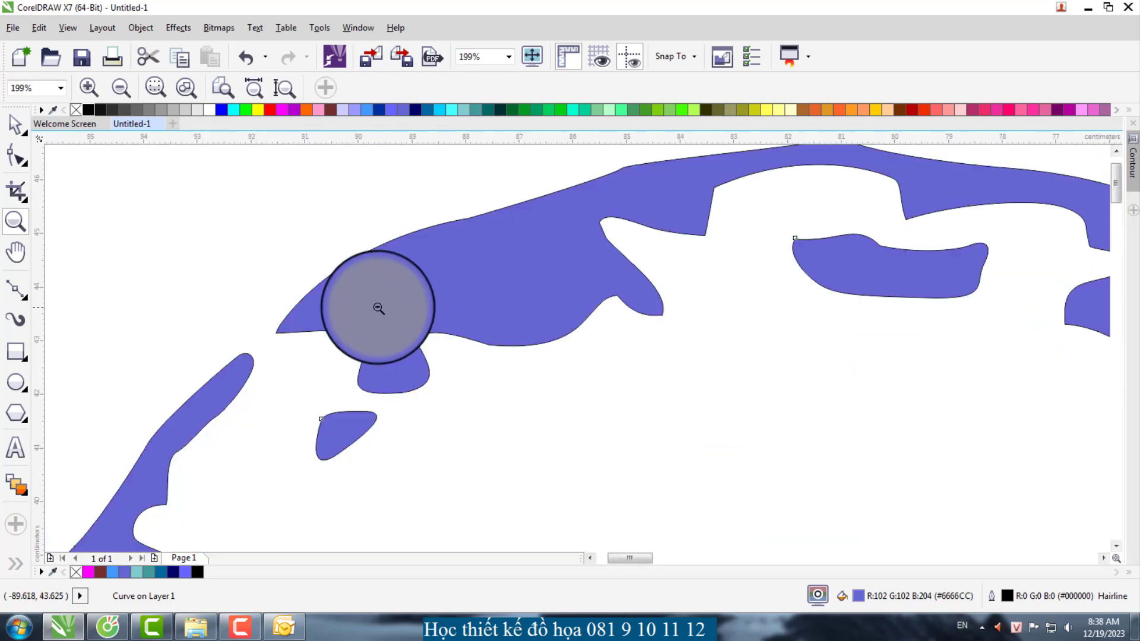
right_click(378, 309)
right_click(399, 314)
key(space)
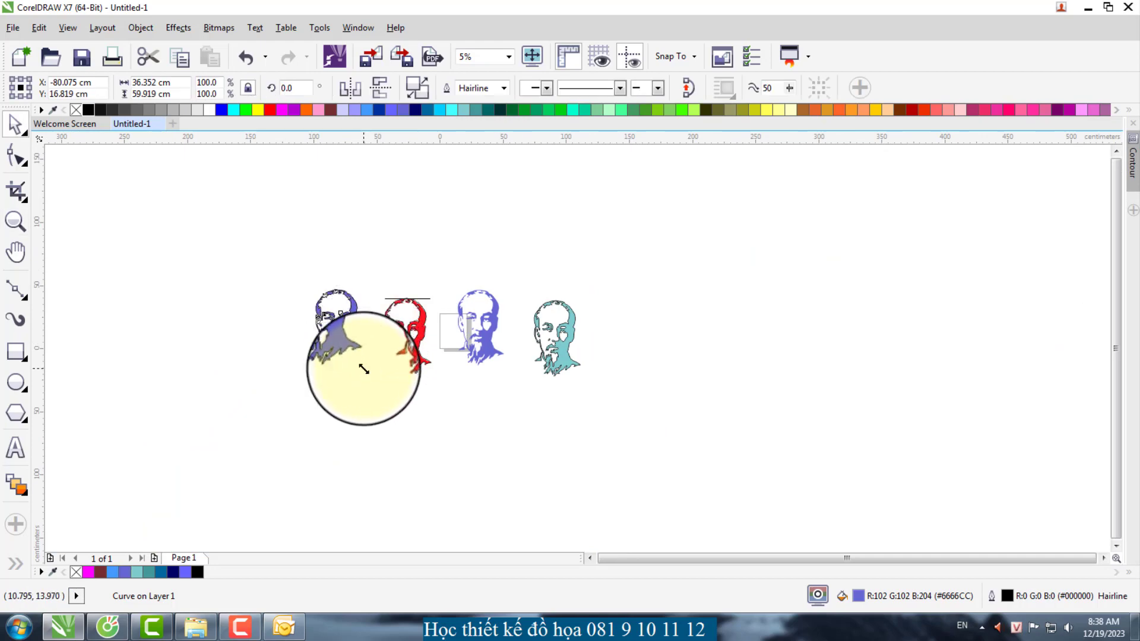
Step: Shrink the outlined blue copy about its centre to 19.2 percent, about 7 by 11.5 cm
scroll(351, 344, up, 2)
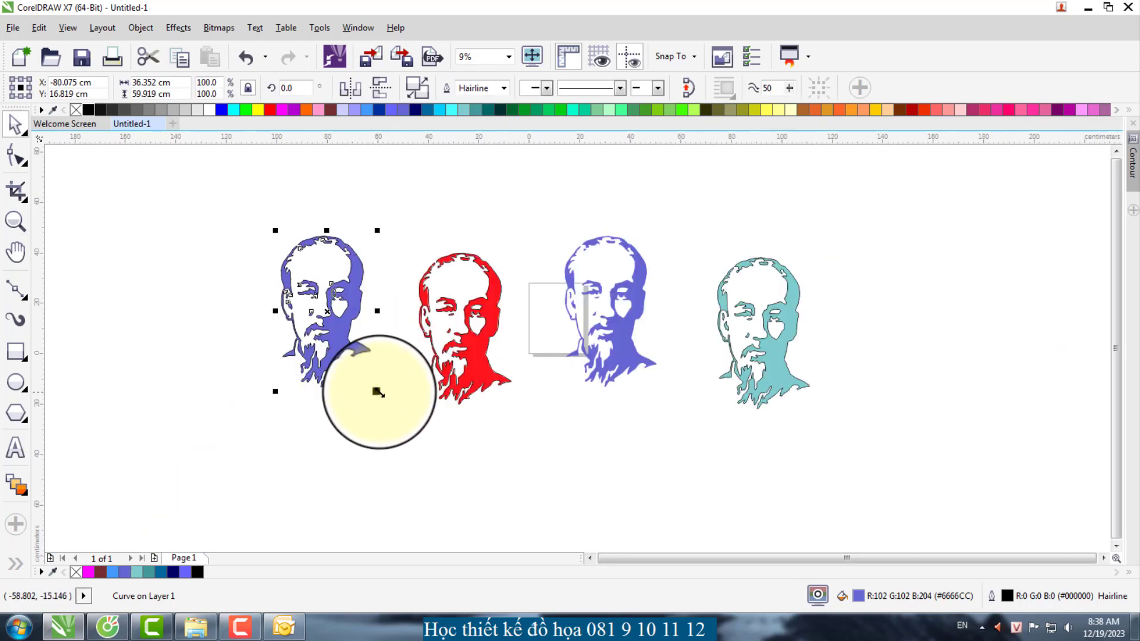
drag(373, 385, 318, 312)
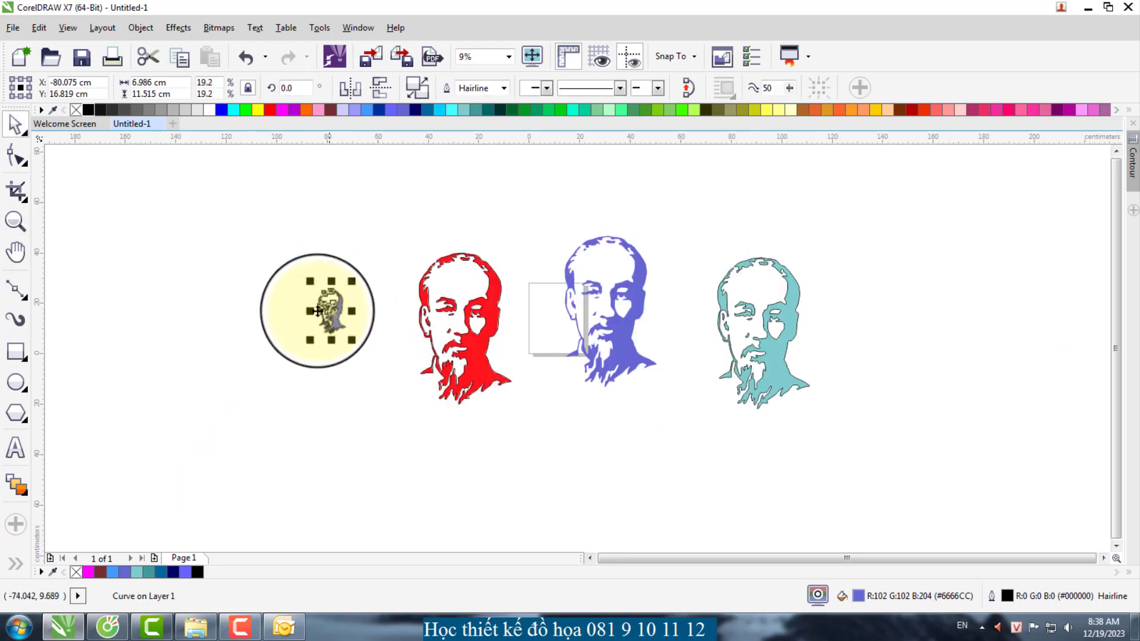
scroll(331, 300, up, 15)
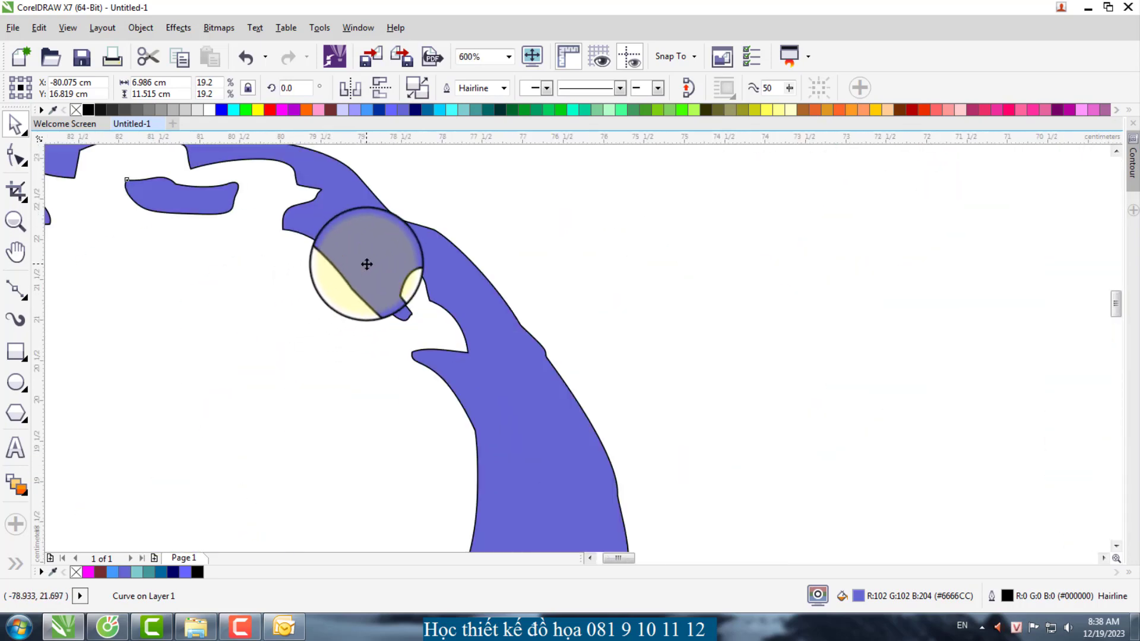
Step: Shrink the outlined blue copy further about its centre, first to 2.2 percent and then to 1.1 percent
scroll(366, 264, down, 4)
drag(465, 223, 338, 453)
scroll(333, 458, up, 4)
scroll(311, 475, up, 3)
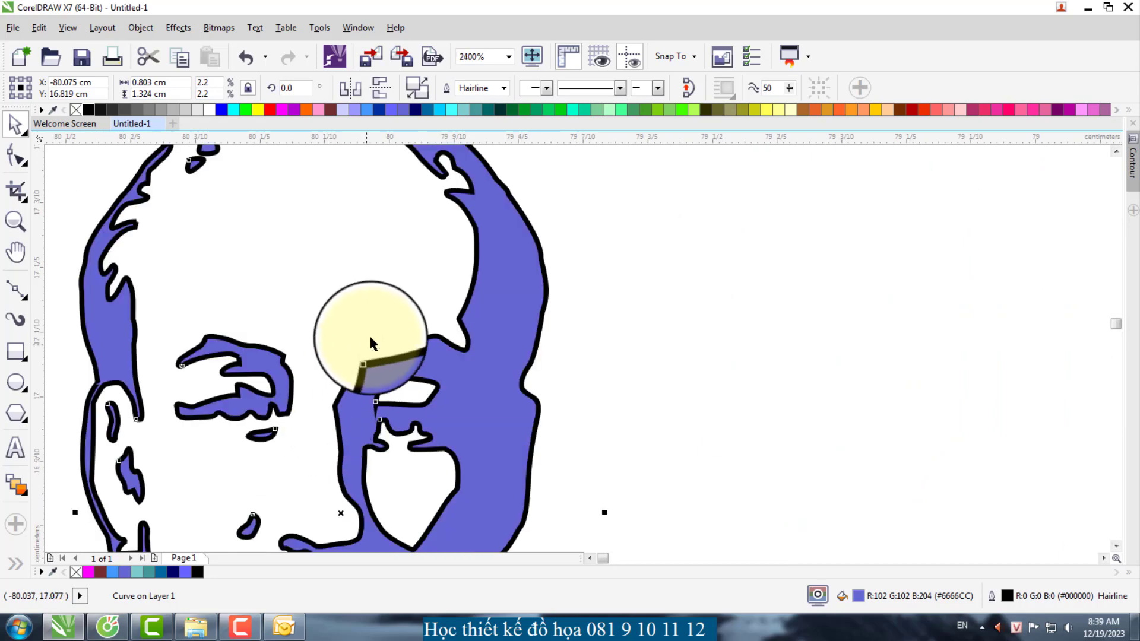
scroll(377, 336, down, 3)
drag(428, 285, 415, 327)
click(492, 329)
Step: Examine how thick the outline is relative to the eyes, ear and nose of the tiny blue portrait
scroll(377, 363, down, 1)
key(z)
key(F3)
key(F3)
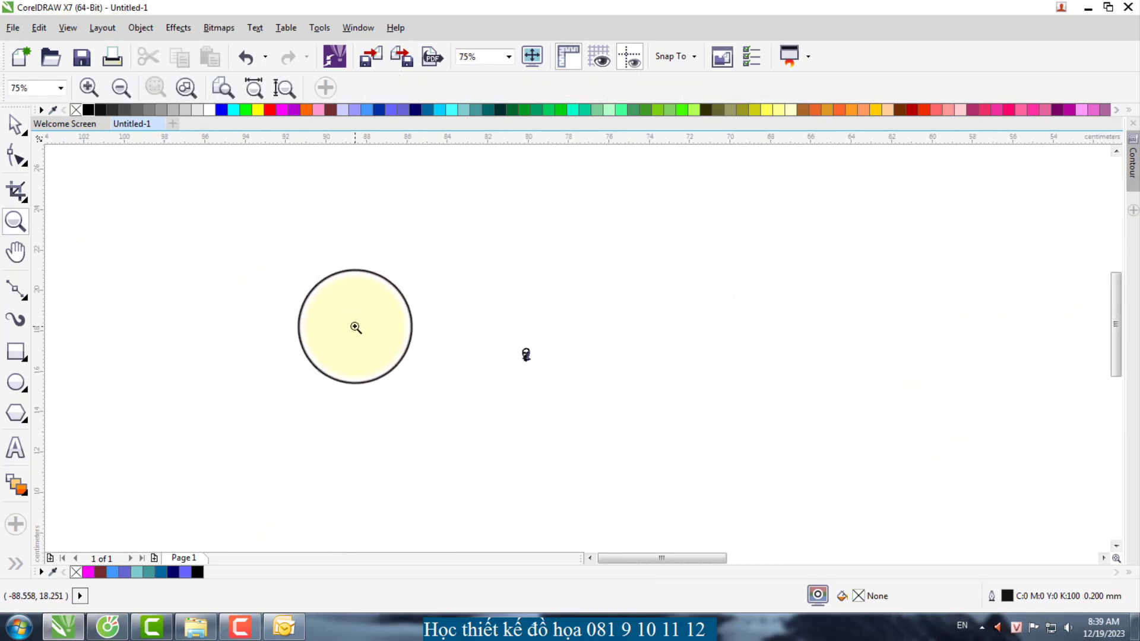
key(F3)
key(F3)
drag(526, 331, 669, 366)
drag(311, 329, 436, 396)
mouse_move(389, 274)
mouse_down()
mouse_move(501, 362)
mouse_move(681, 469)
mouse_up()
drag(349, 265, 639, 354)
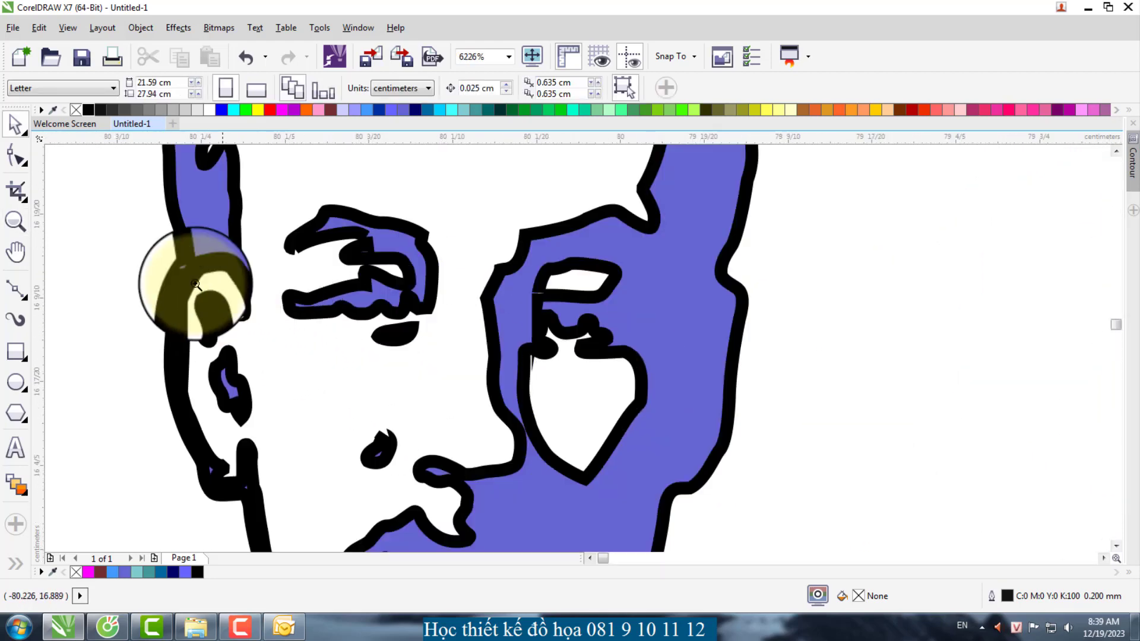
key(F2)
drag(165, 243, 641, 359)
click(460, 360)
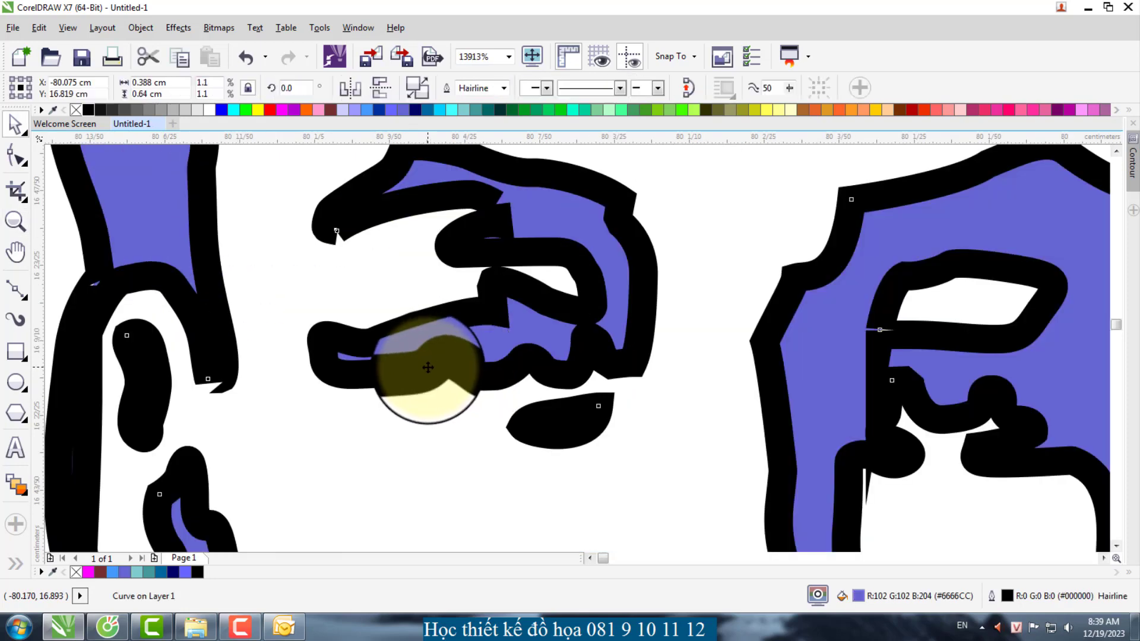
scroll(255, 356, down, 4)
click(176, 375)
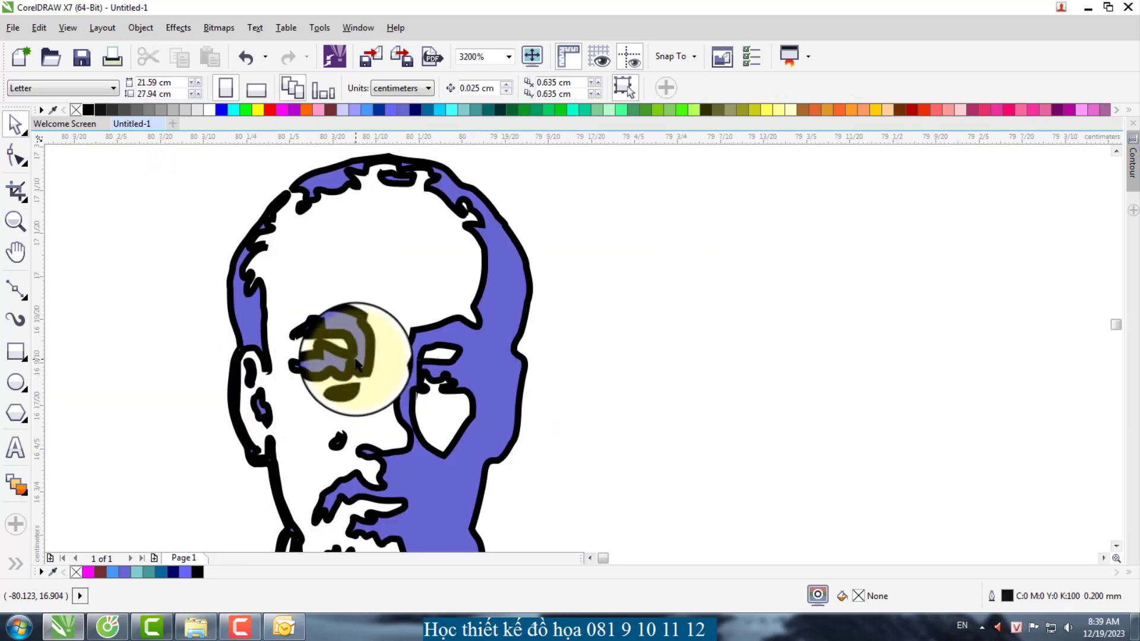
scroll(356, 364, up, 1)
scroll(490, 367, down, 2)
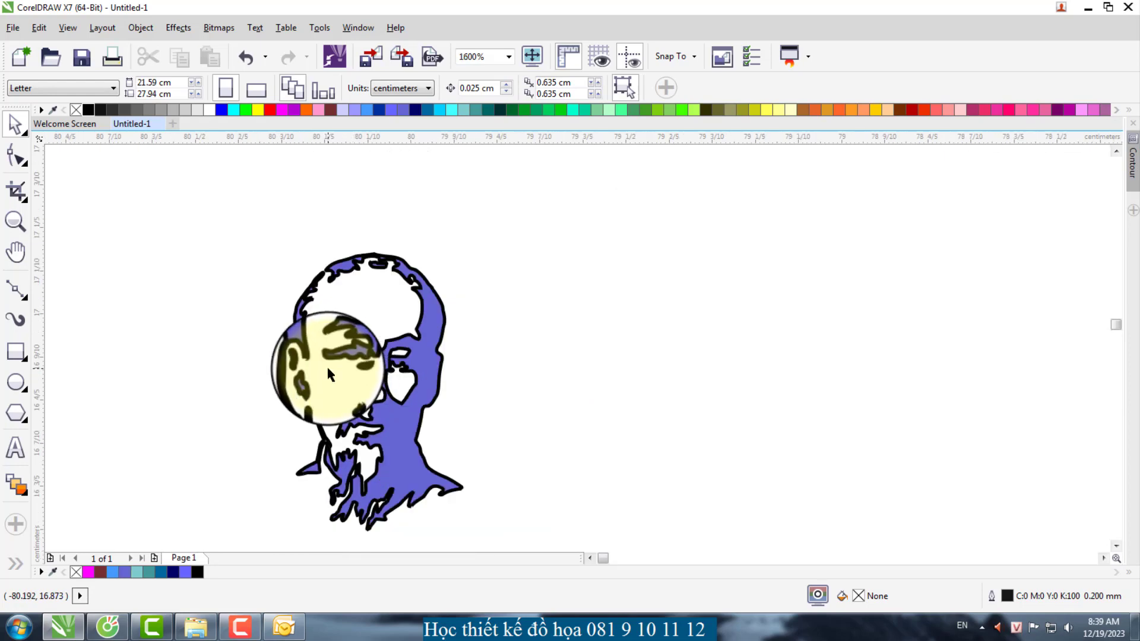
Step: Move the tiny outlined portrait a short distance away from its original position
click(350, 359)
drag(352, 357, 295, 322)
click(420, 347)
click(368, 335)
drag(367, 335, 353, 335)
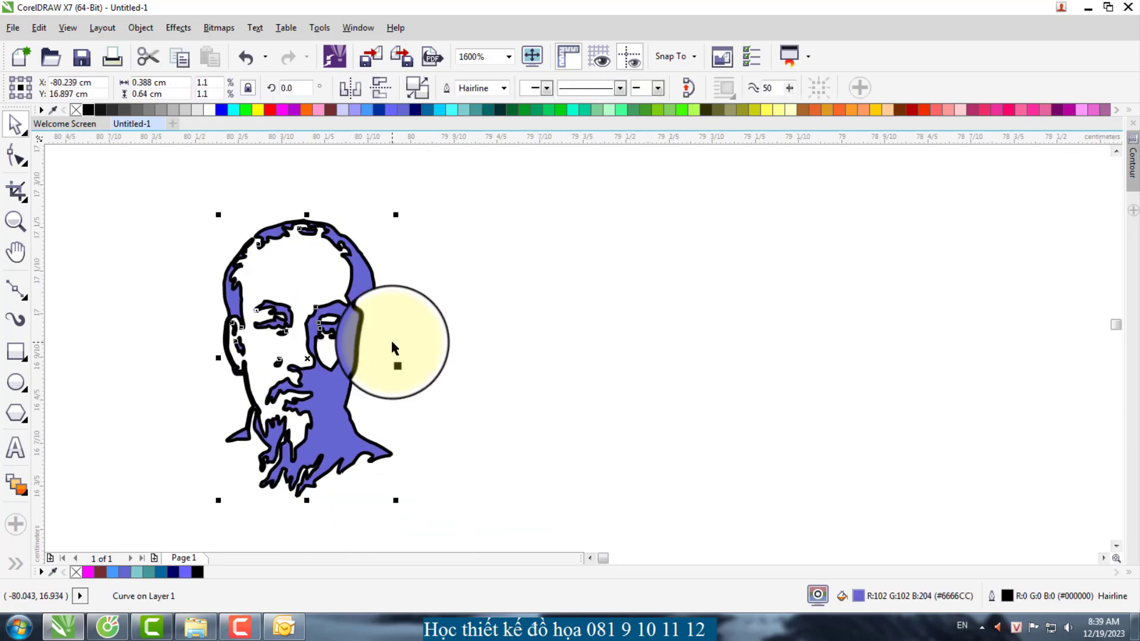
click(347, 325)
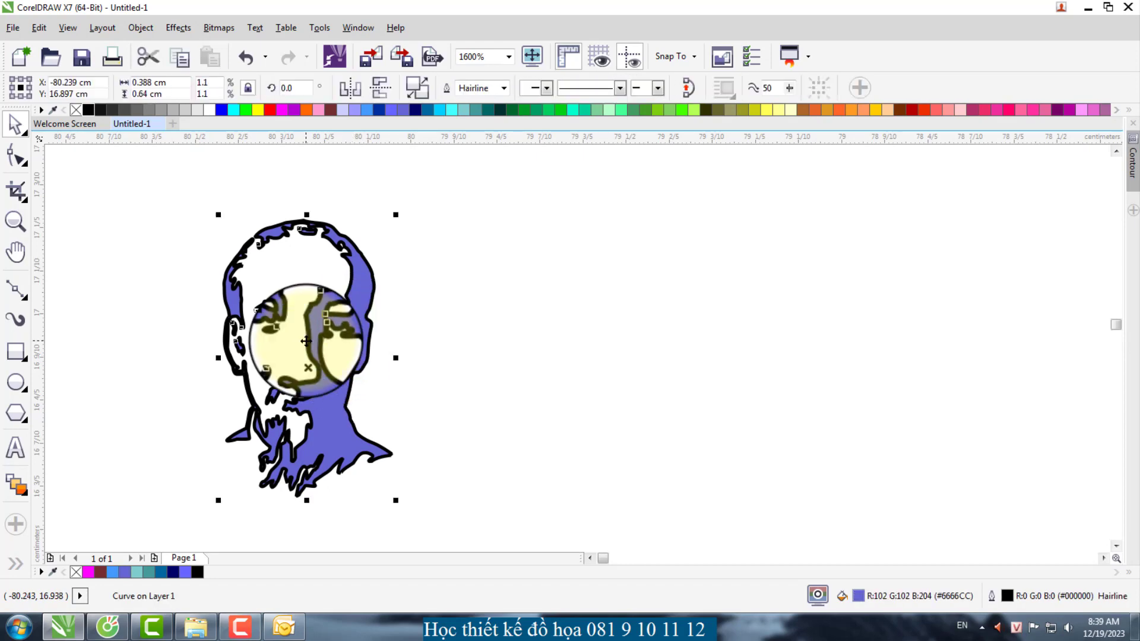
Step: Check the tiny portrait's heavy outline once more, then undo its moves and the extreme size reductions
scroll(305, 340, up, 2)
scroll(306, 339, down, 2)
scroll(301, 305, up, 2)
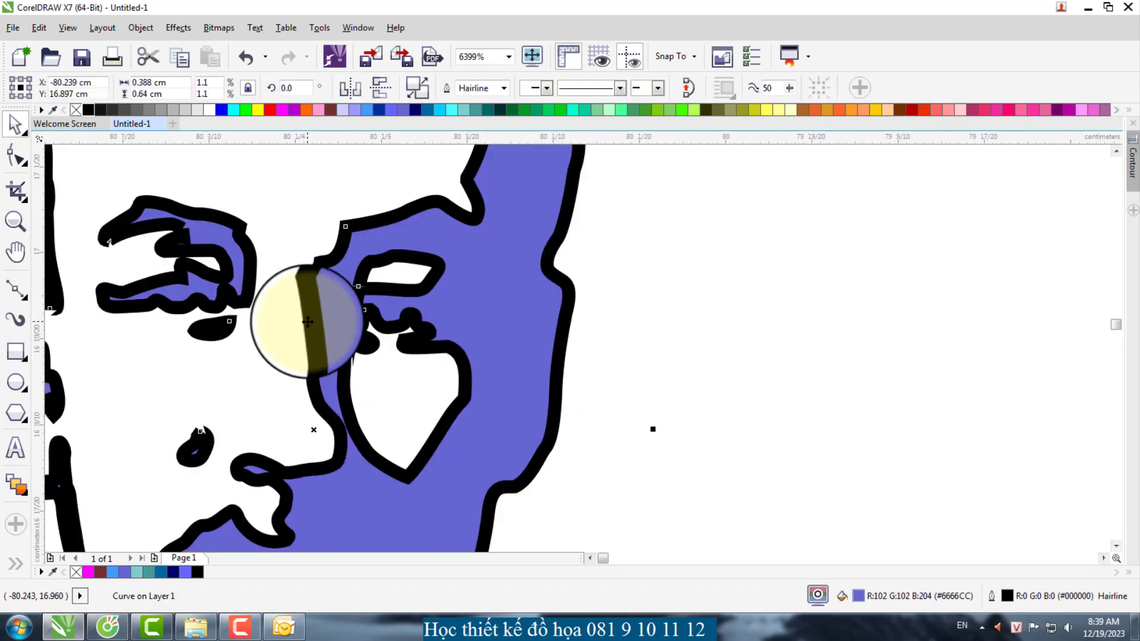
scroll(363, 321, down, 2)
scroll(355, 321, up, 1)
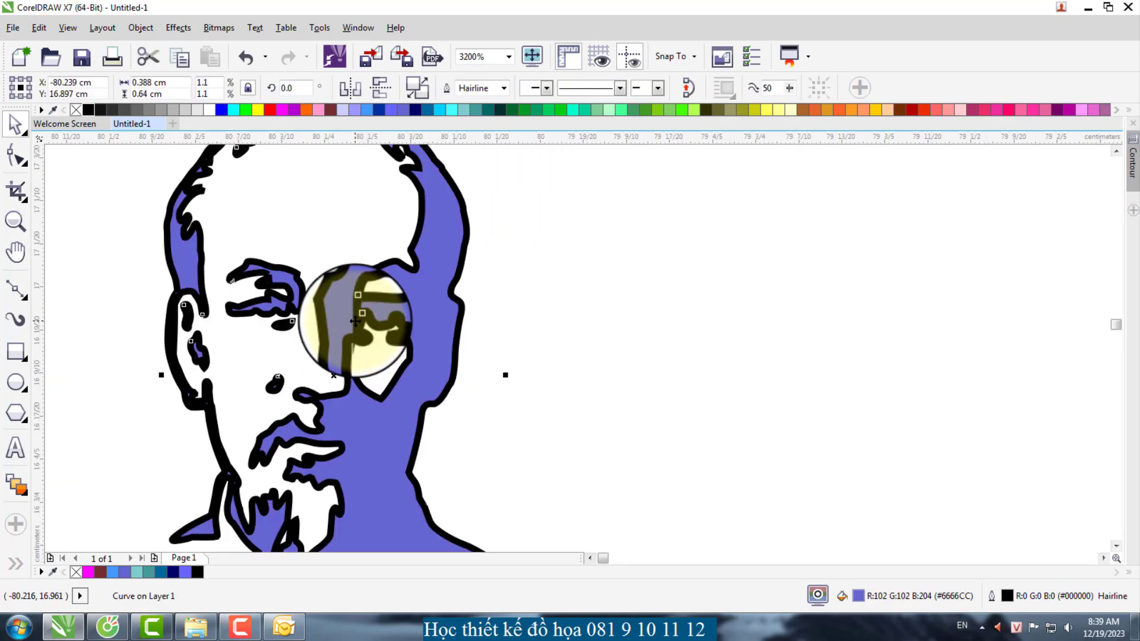
scroll(389, 280, down, 2)
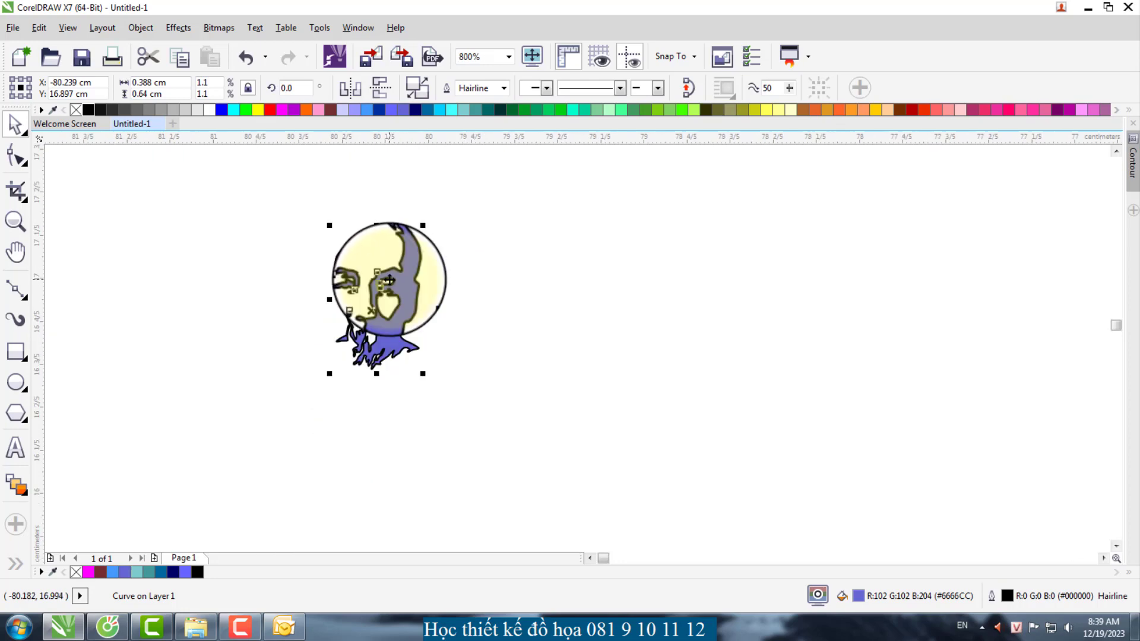
key(ctrl+z)
key(ctrl+z)
key(ctrl+z)
key(ctrl+z)
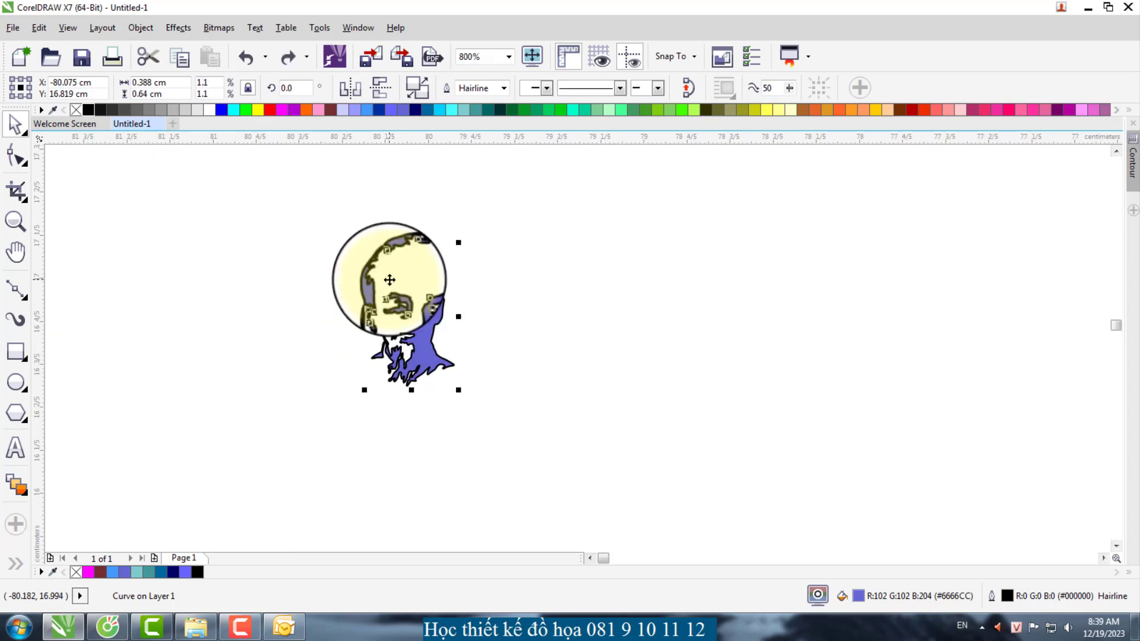
scroll(276, 410, down, 3)
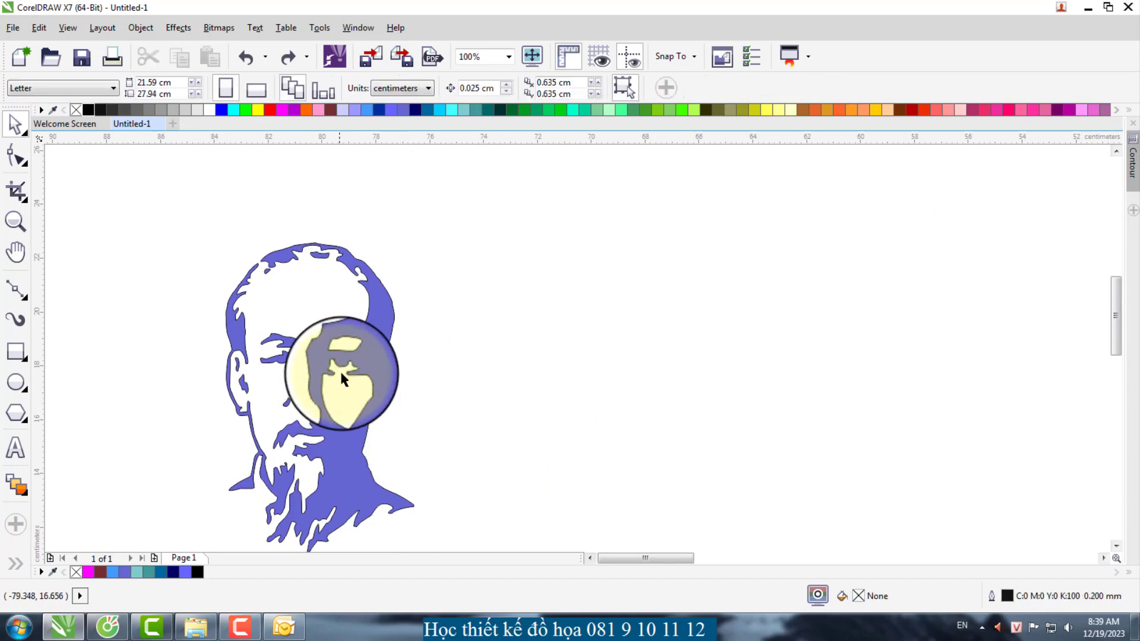
scroll(330, 343, up, 2)
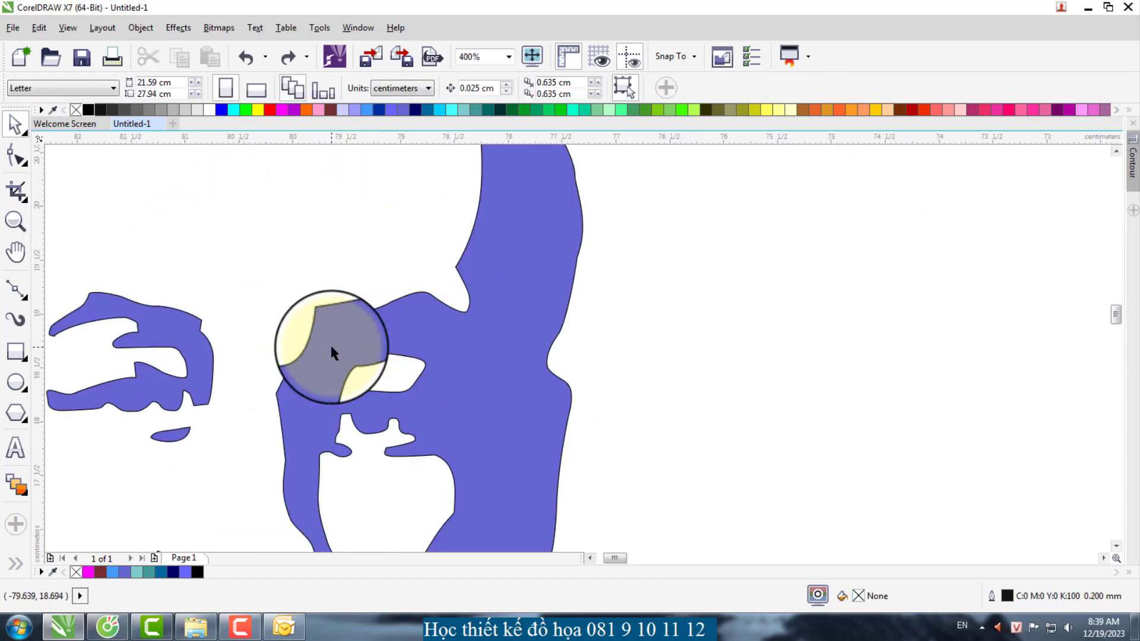
Step: Remove the outline from the small blue portrait and enlarge it to about 26.6 percent
right_click(76, 111)
scroll(432, 336, down, 2)
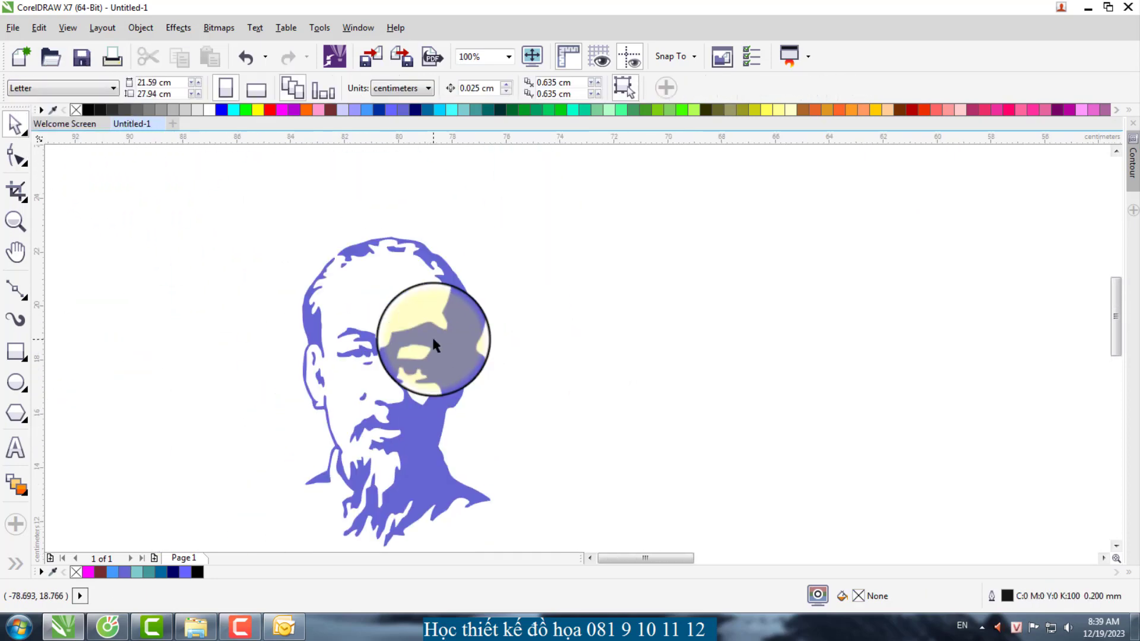
drag(495, 231, 530, 171)
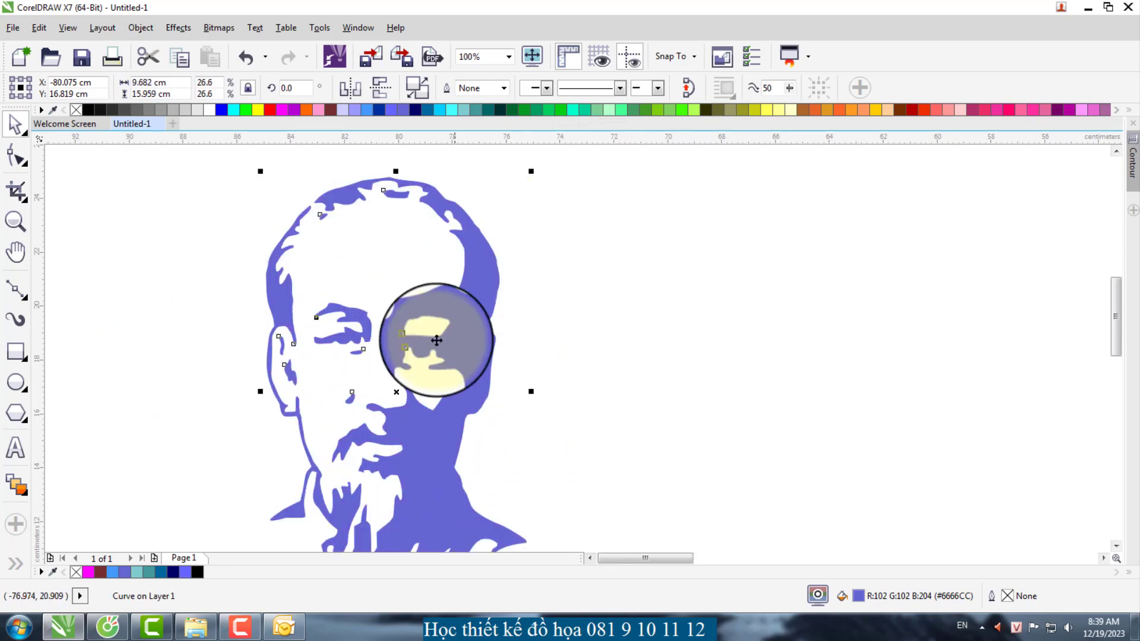
Step: Move the small portrait slightly to the left, try a few fill colours on it and settle on pure red (#FF0000)
drag(364, 343, 315, 341)
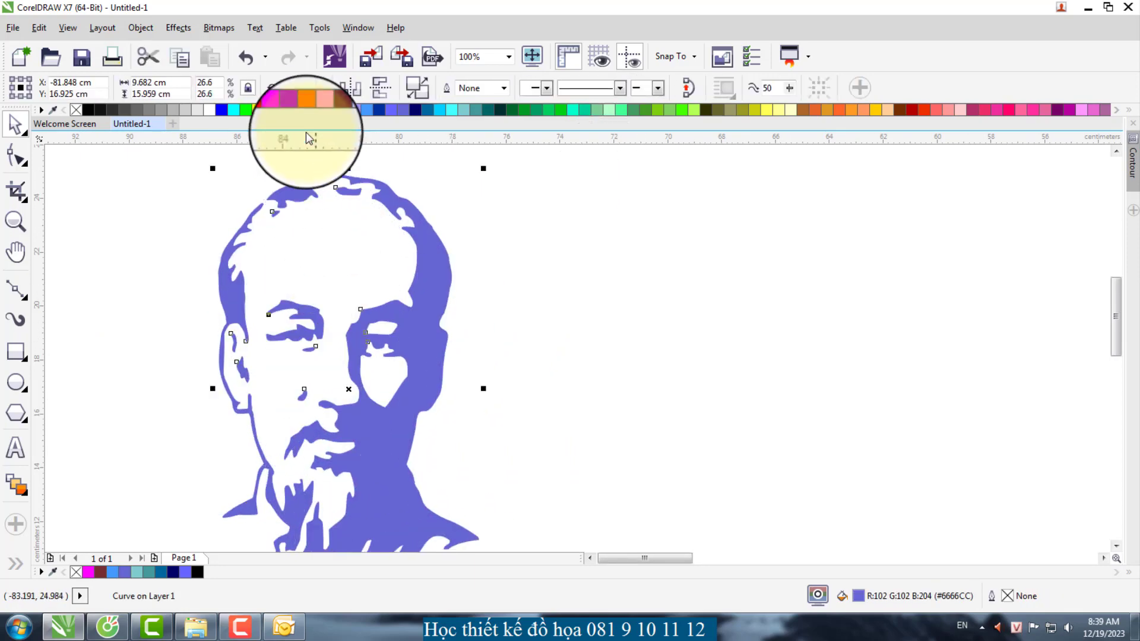
click(282, 110)
click(319, 109)
click(294, 109)
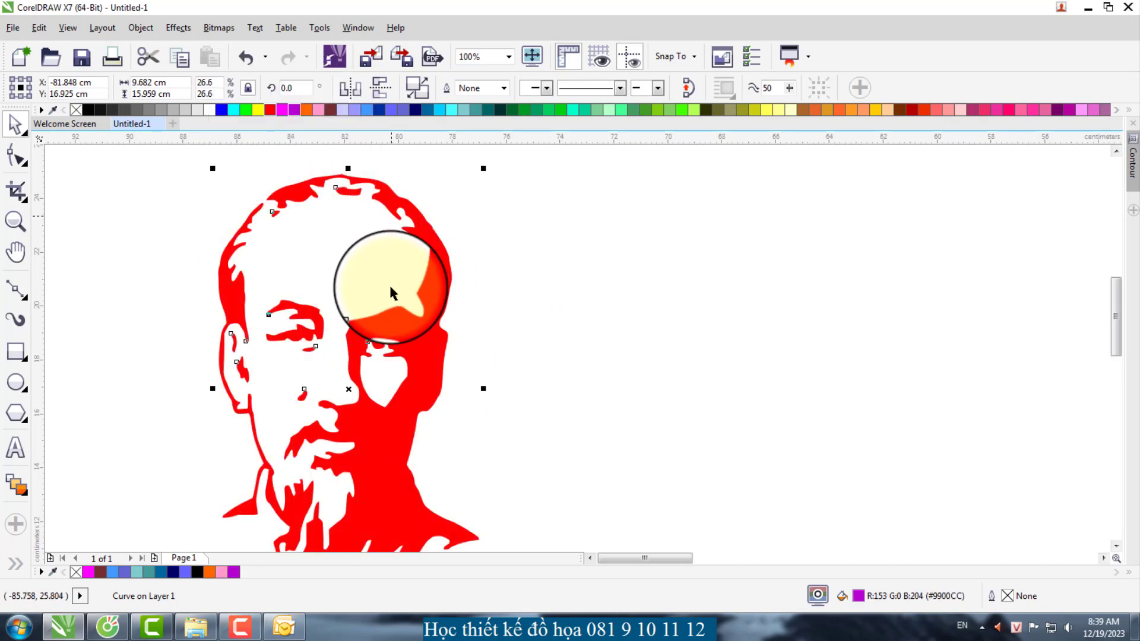
key(Escape)
Step: Enlarge the small red portrait to about 118.9 percent, roughly 43 by 71 cm, beside the outlined red copy
scroll(390, 291, down, 5)
drag(324, 209, 975, 507)
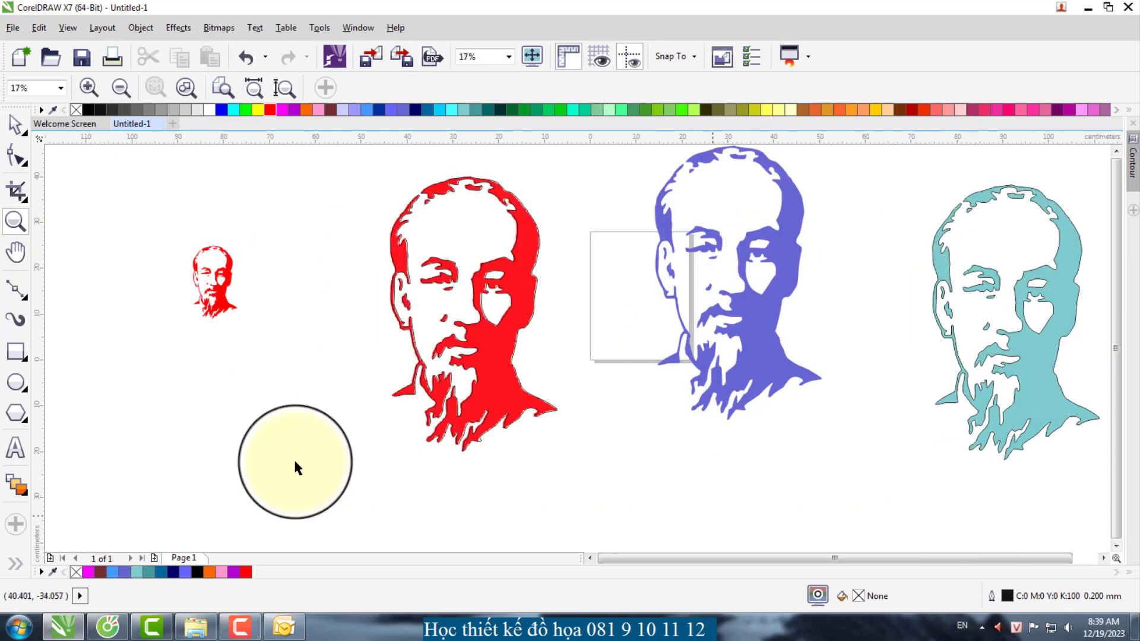
click(223, 301)
drag(243, 324, 374, 499)
click(449, 496)
click(329, 408)
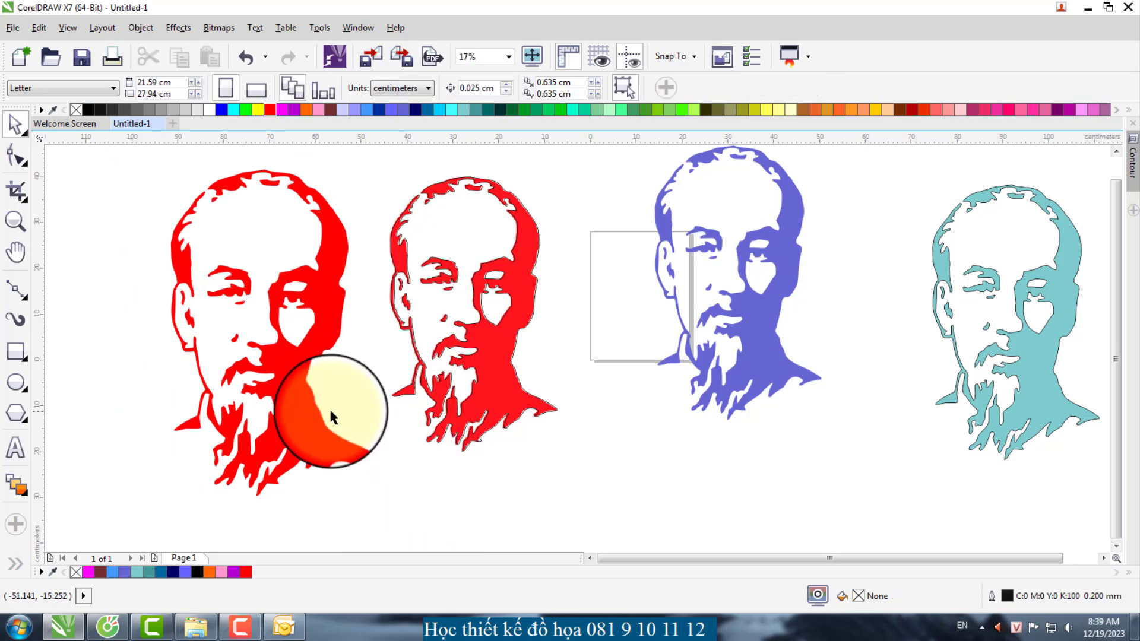
Step: Move the enlarged red portrait about 2.3 cm left and 1.6 cm down, away from the outlined red copy
click(376, 400)
click(275, 381)
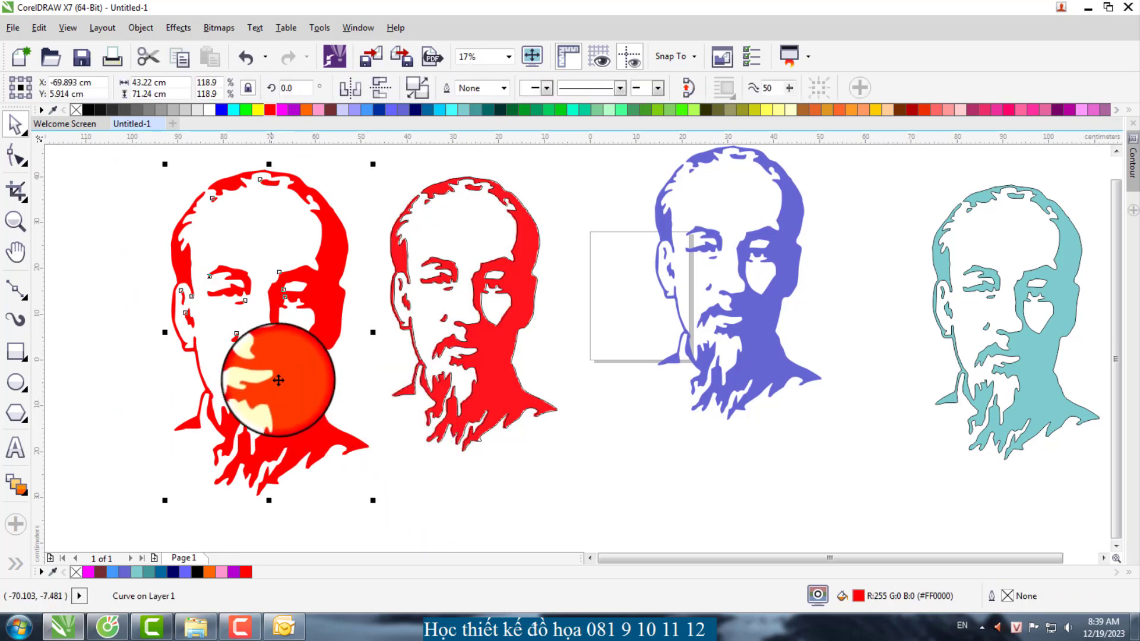
drag(283, 373, 273, 380)
click(335, 410)
click(301, 360)
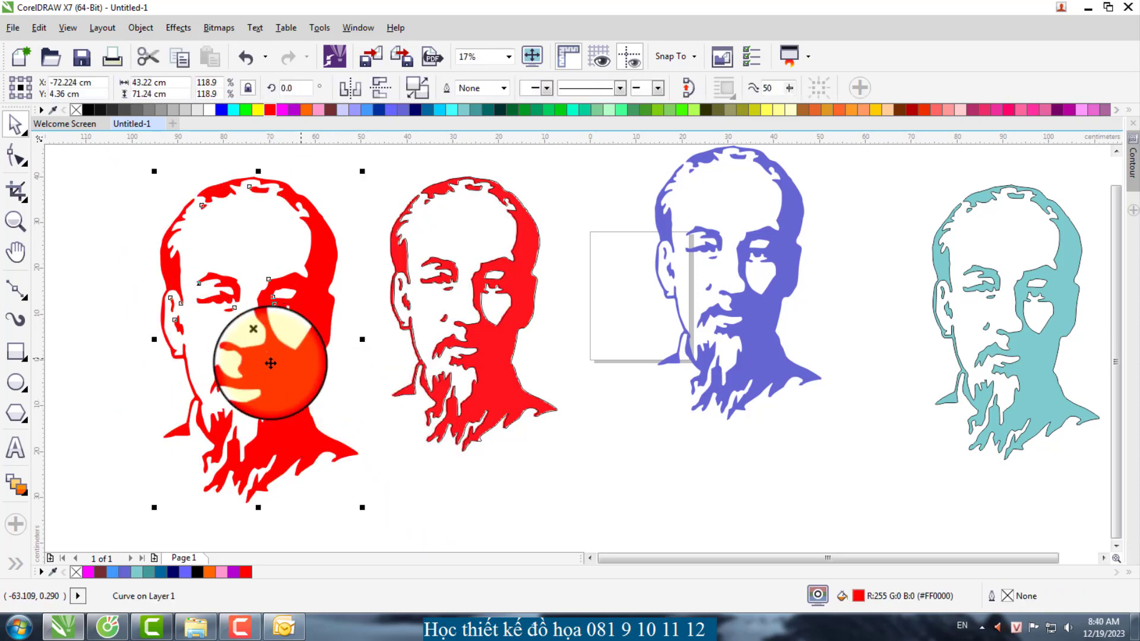
click(328, 392)
click(289, 392)
click(417, 414)
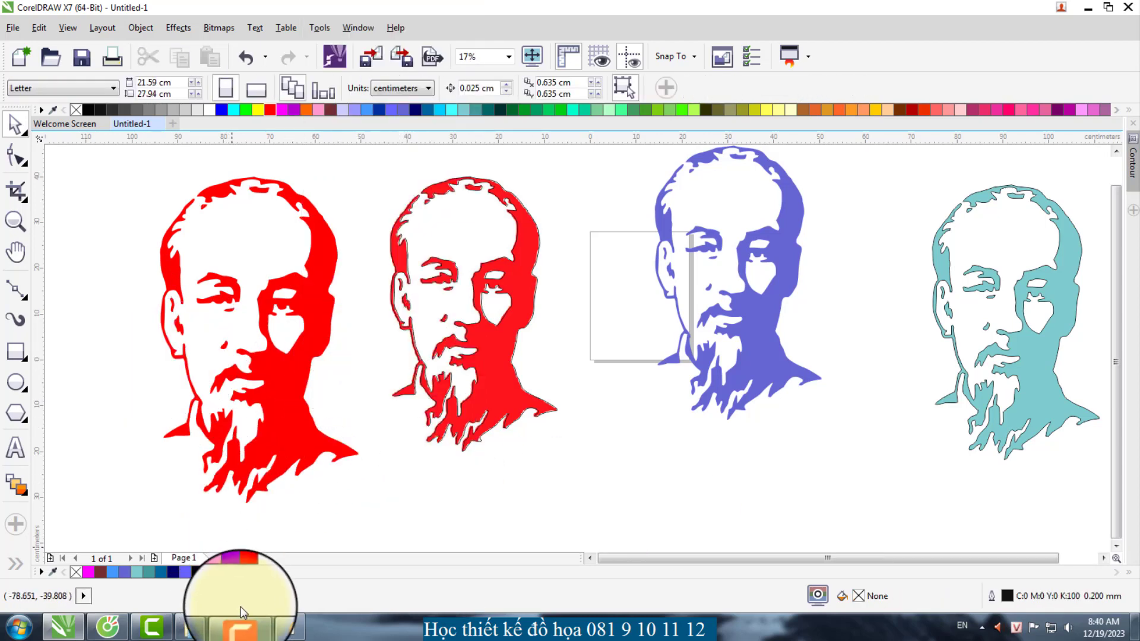
click(240, 627)
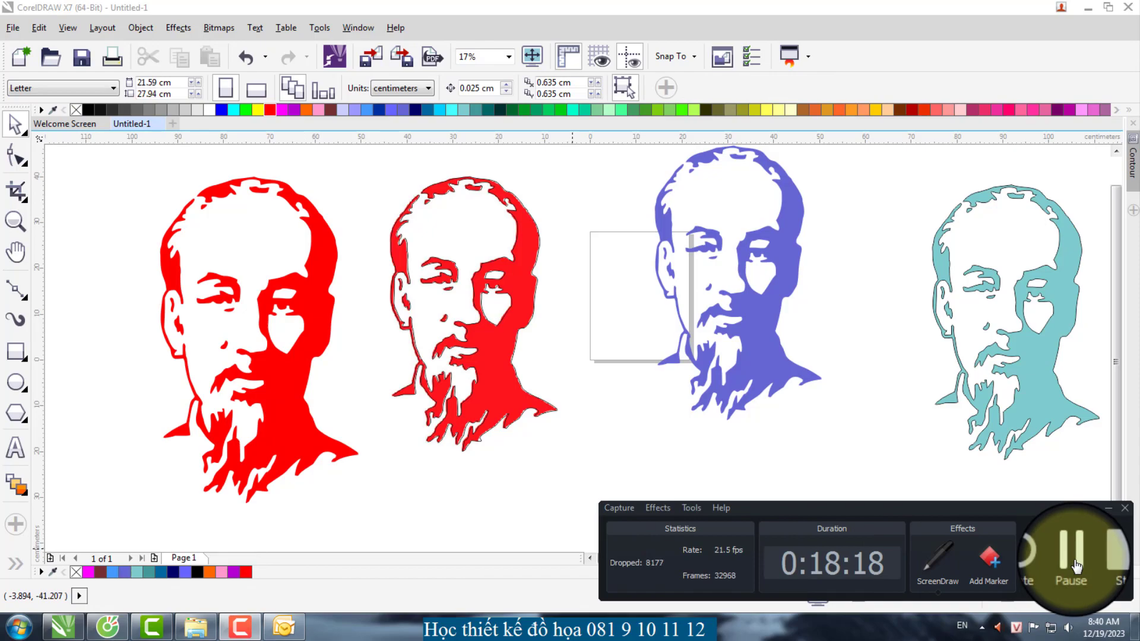